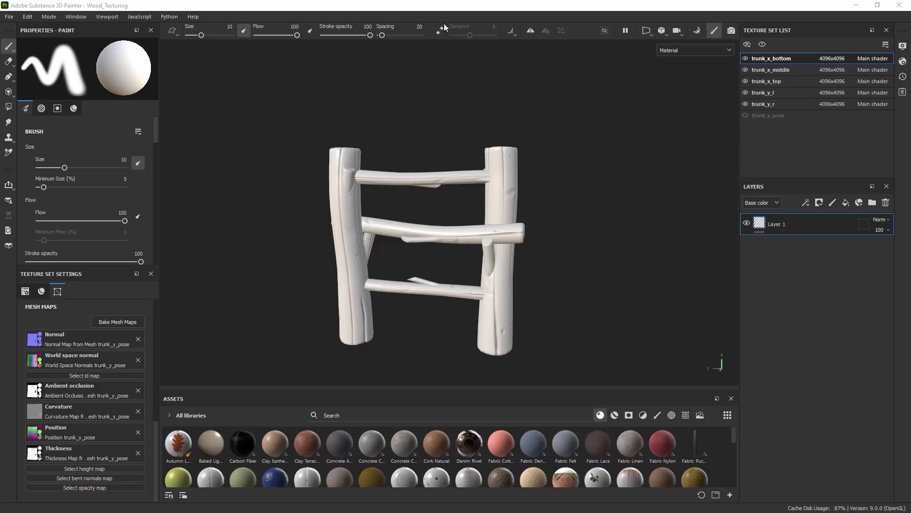
pyautogui.moveTo(402, 163)
pyautogui.keyDown('alt'); pyautogui.mouseDown()
pyautogui.moveTo(425, 175)
pyautogui.moveTo(406, 175)
pyautogui.mouseUp(); pyautogui.keyUp('alt')
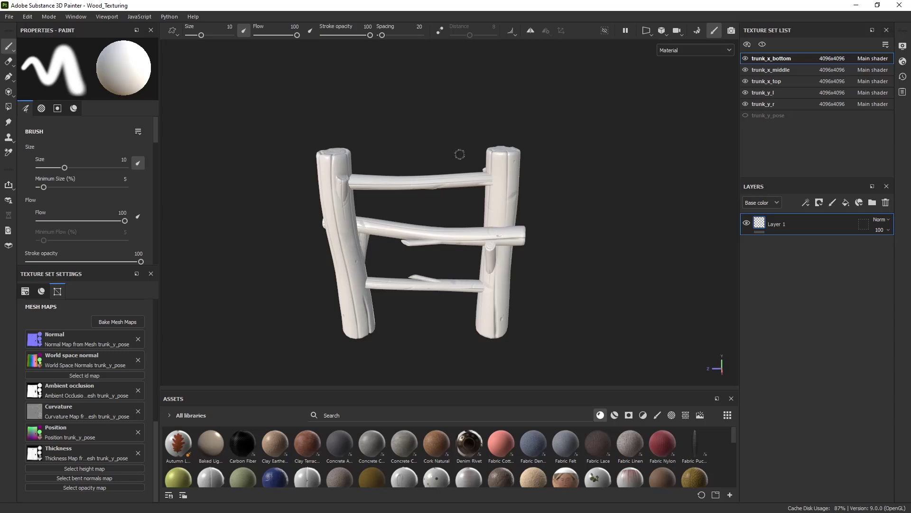
pyautogui.keyDown('alt'); pyautogui.moveTo(291, 226); pyautogui.dragTo(328, 189); pyautogui.keyUp('alt')
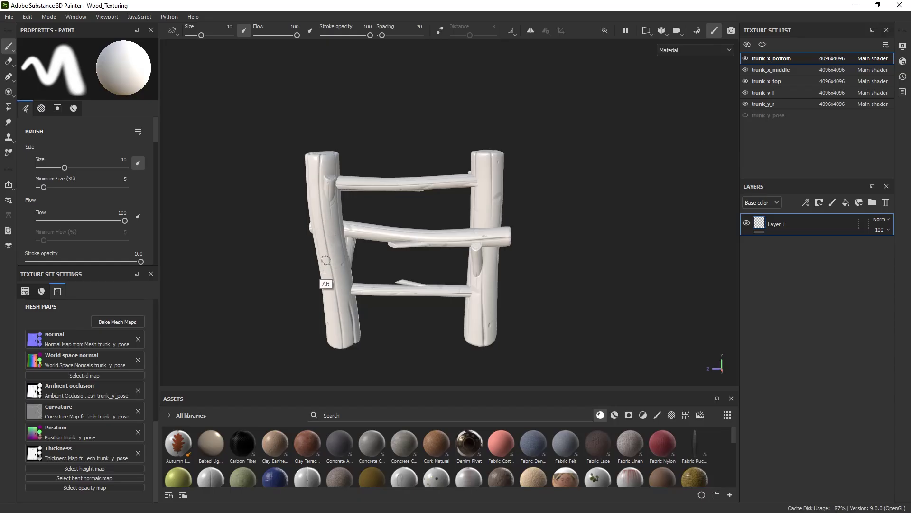
pyautogui.moveTo(326, 285)
pyautogui.keyDown('alt'); pyautogui.mouseDown()
pyautogui.moveTo(320, 305)
pyautogui.moveTo(321, 215)
pyautogui.mouseUp(); pyautogui.keyUp('alt')
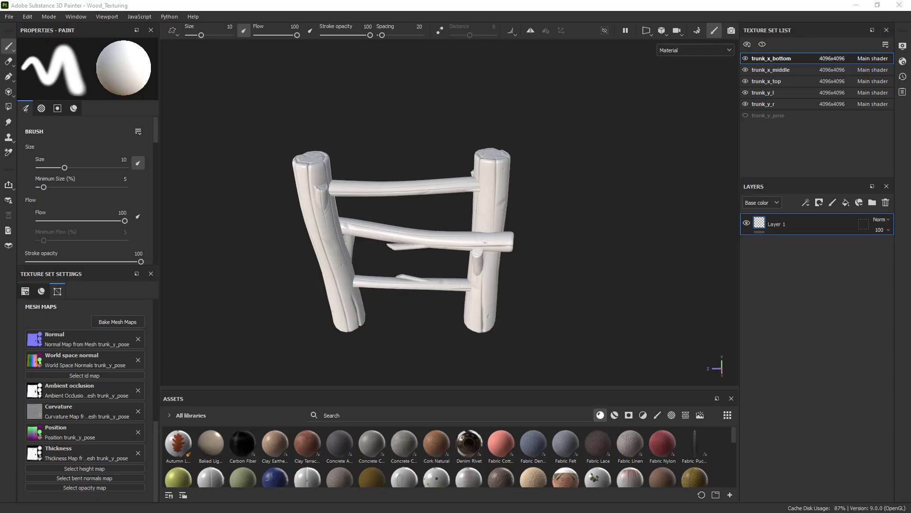
pyautogui.keyDown('alt'); pyautogui.moveTo(586, 203); pyautogui.dragTo(447, 154); pyautogui.keyUp('alt')
pyautogui.moveTo(422, 260)
pyautogui.keyDown('alt'); pyautogui.mouseDown()
pyautogui.moveTo(422, 248)
pyautogui.moveTo(378, 315)
pyautogui.moveTo(411, 255)
pyautogui.mouseUp(); pyautogui.keyUp('alt')
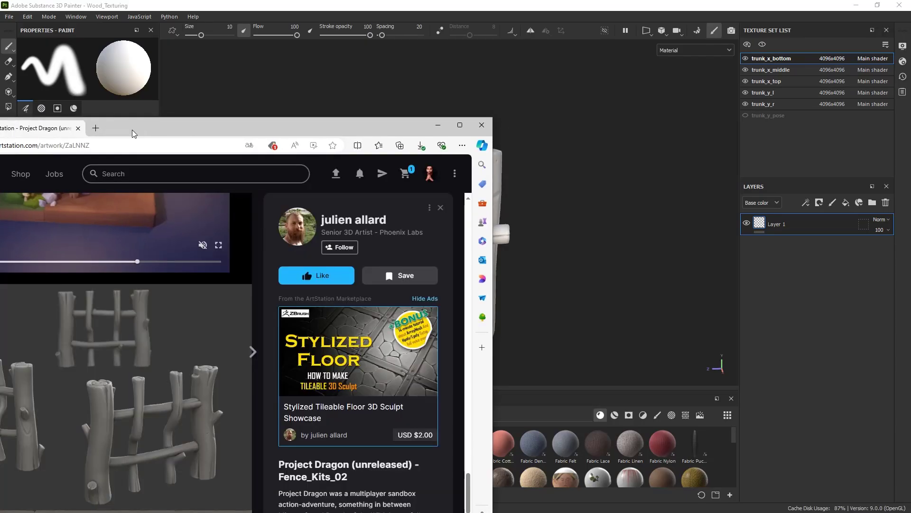
# Enlarge the browser window with the ArtStation Fence_Kits_02 project and examine its wooden fence renders and sculpts
pyautogui.doubleClick(132, 129)
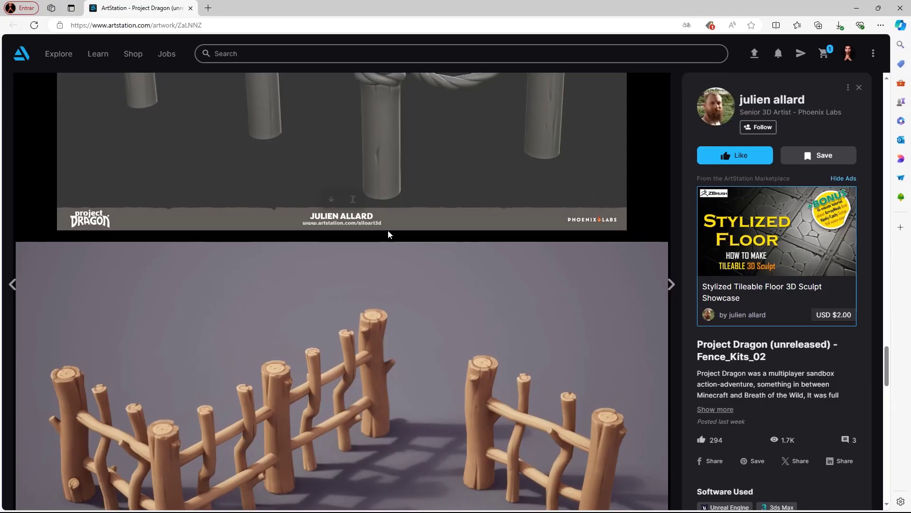
pyautogui.scroll(6, 389, 230)
pyautogui.scroll(-10, 392, 228)
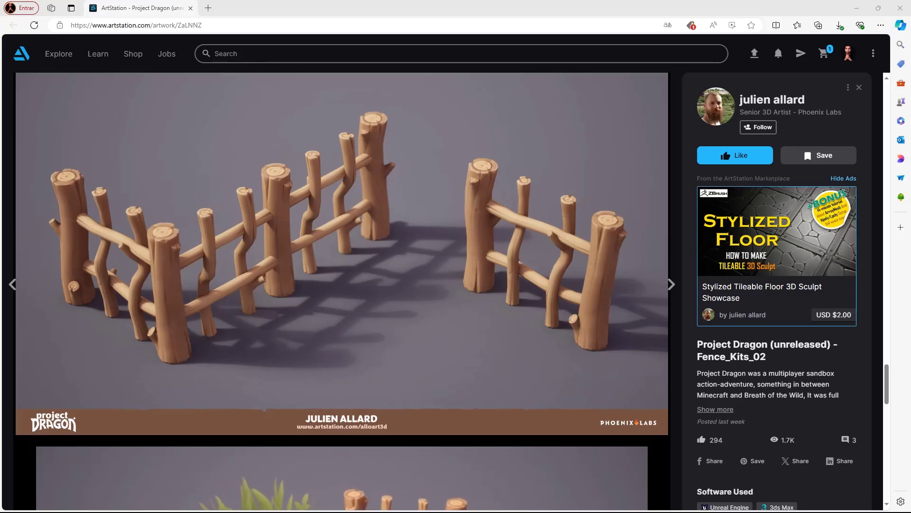
# Switch to the Pinterest window, enlarge it and search for "stylized game trunk"
pyautogui.hotkey('alt', 'Tab')
pyautogui.hotkey('alt', 'Tab')
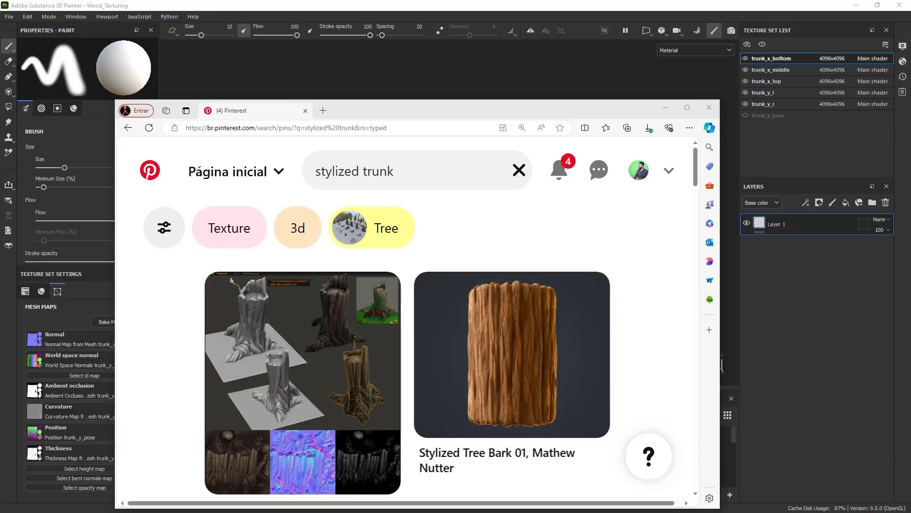
pyautogui.doubleClick(372, 101)
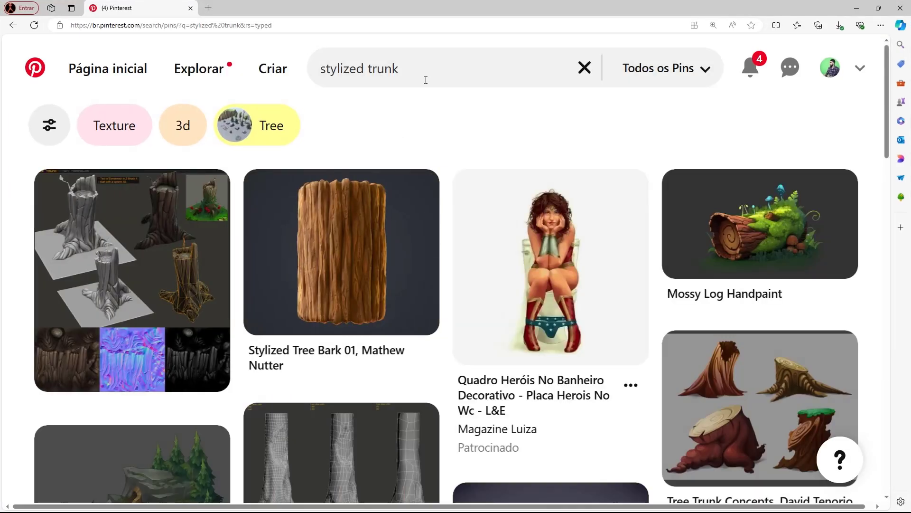
pyautogui.click(424, 78)
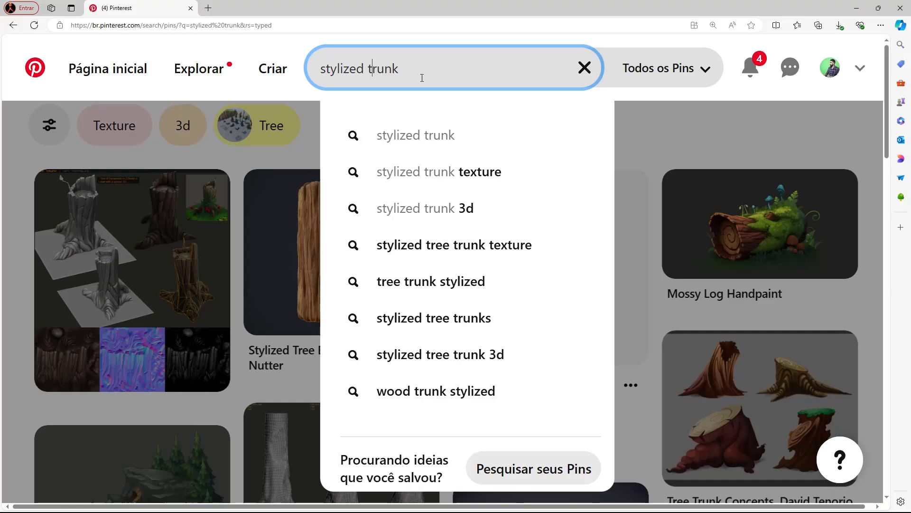
pyautogui.write('game')
pyautogui.press('Return')
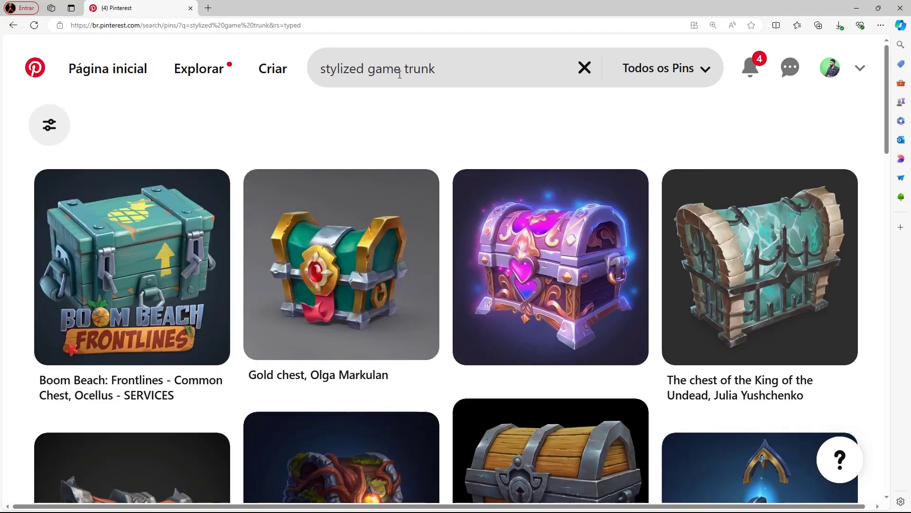
# Search Pinterest for "stylized trunk" and open the gray wooden signpost sculpt pin in a new tab
pyautogui.doubleClick(400, 71)
pyautogui.press('BackSpace')
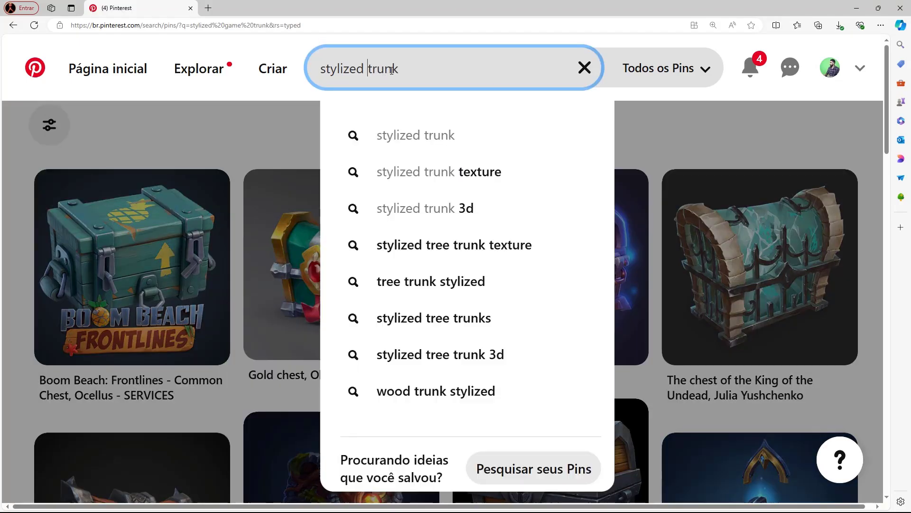
pyautogui.press('Return')
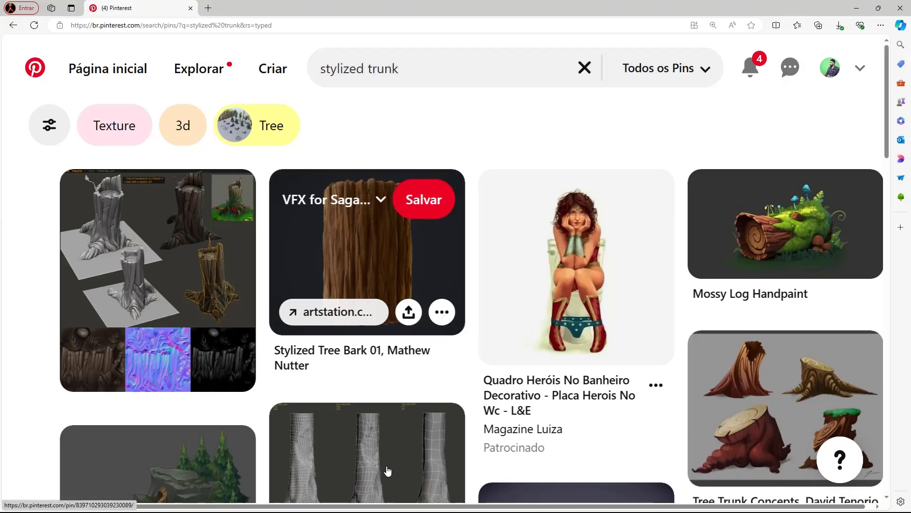
pyautogui.scroll(-3, 309, 398)
pyautogui.scroll(3, 309, 398)
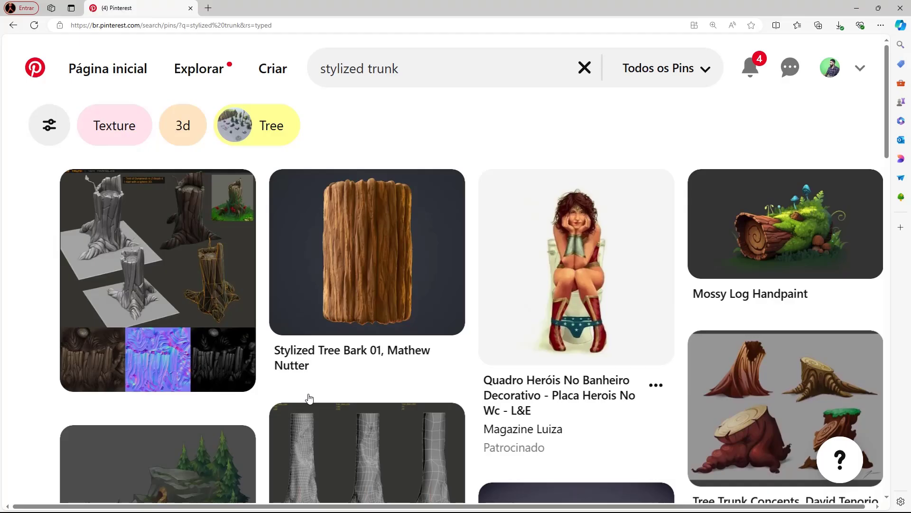
pyautogui.scroll(-10, 309, 398)
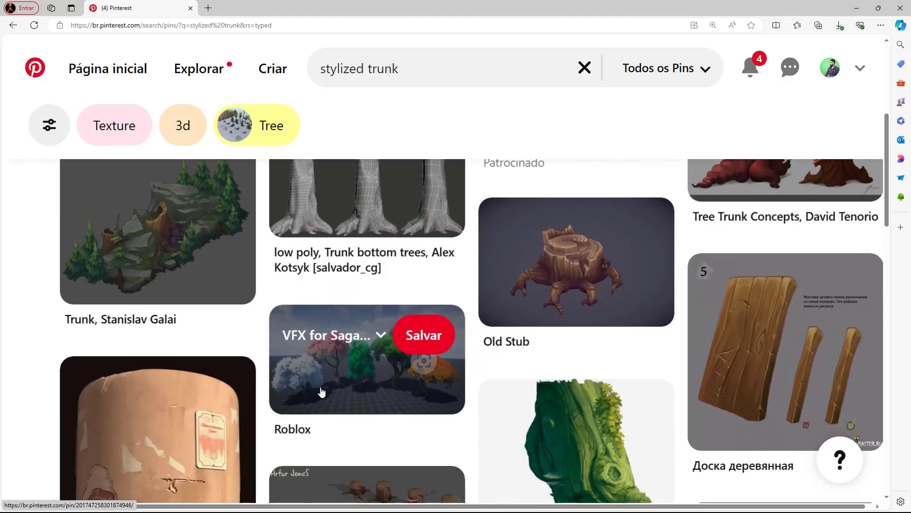
pyautogui.scroll(-3, 346, 382)
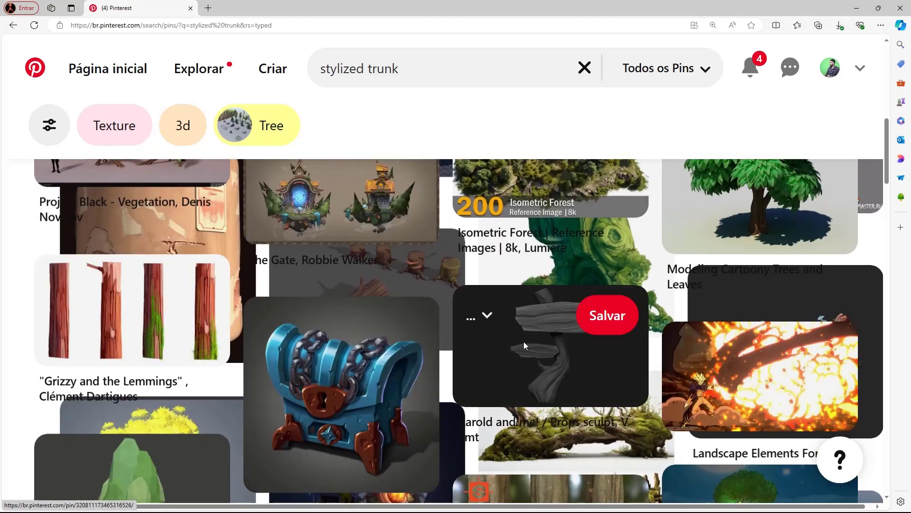
pyautogui.rightClick(513, 351)
pyautogui.click(550, 67)
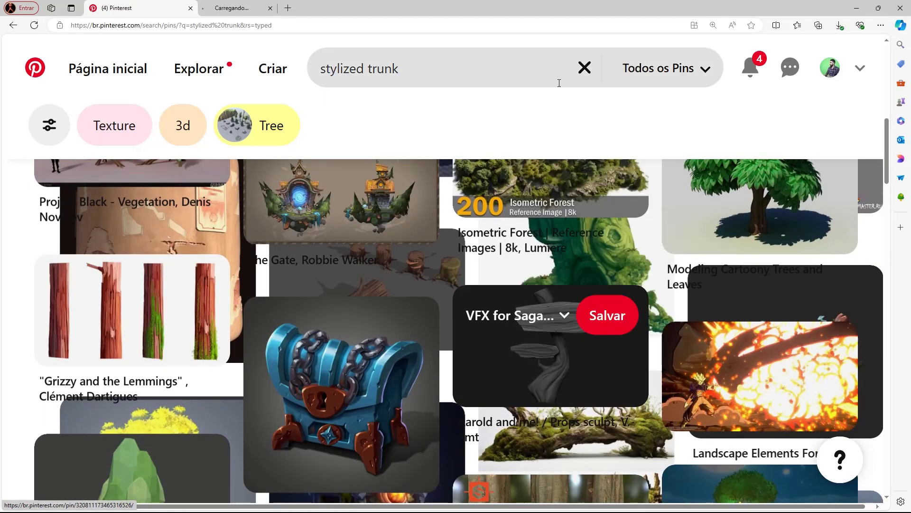
# Browse the remaining stylized trunk pins for wood references, and reload the results page
pyautogui.scroll(-6, 486, 307)
pyautogui.scroll(-15, 486, 307)
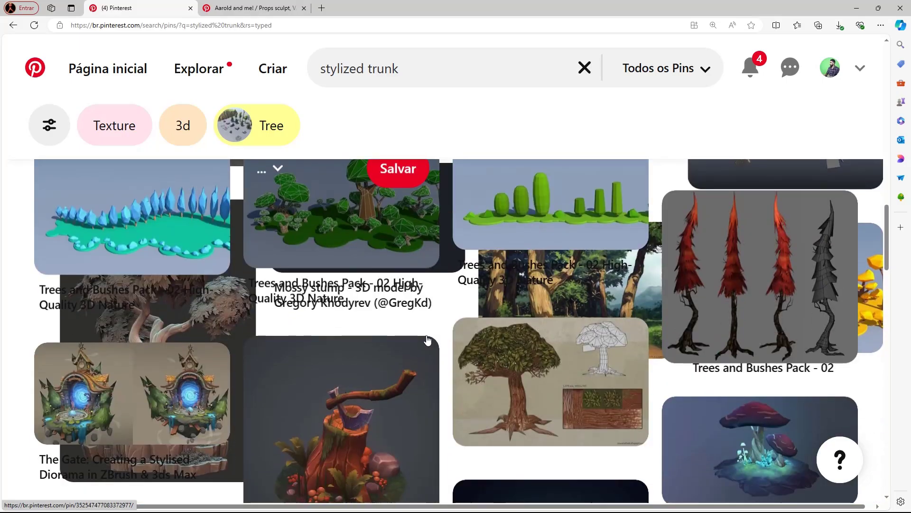
pyautogui.scroll(-6, 430, 339)
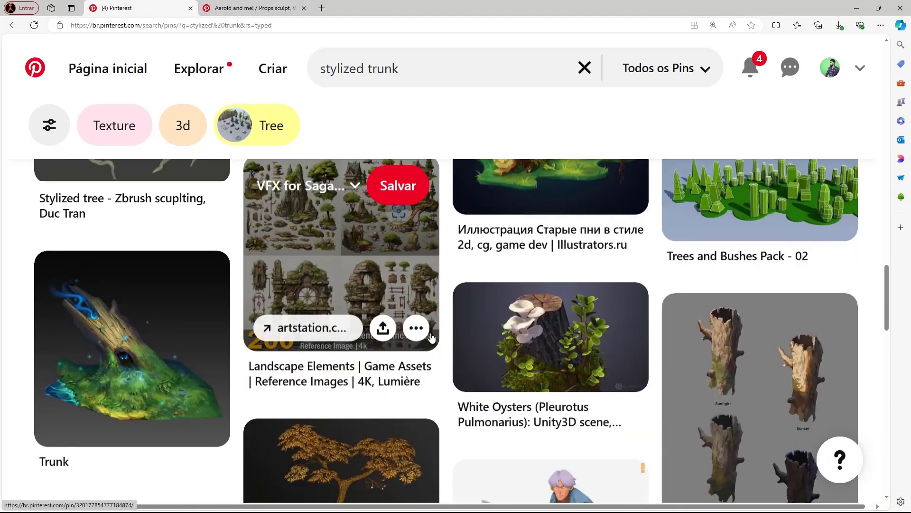
pyautogui.scroll(15, 437, 345)
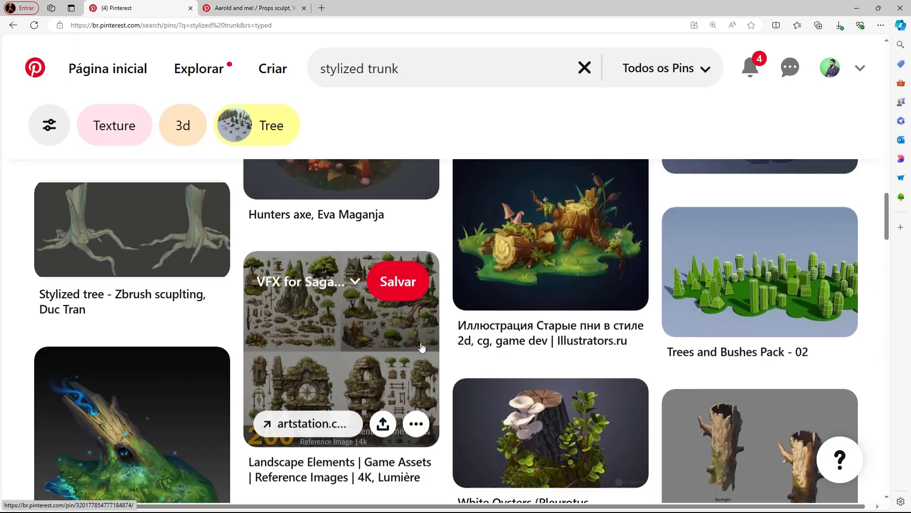
pyautogui.scroll(5, 433, 343)
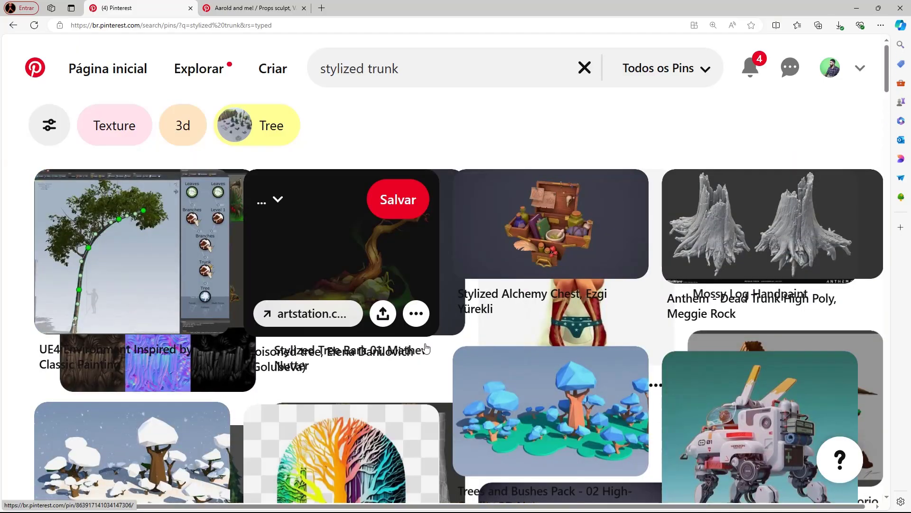
pyautogui.scroll(-10, 638, 295)
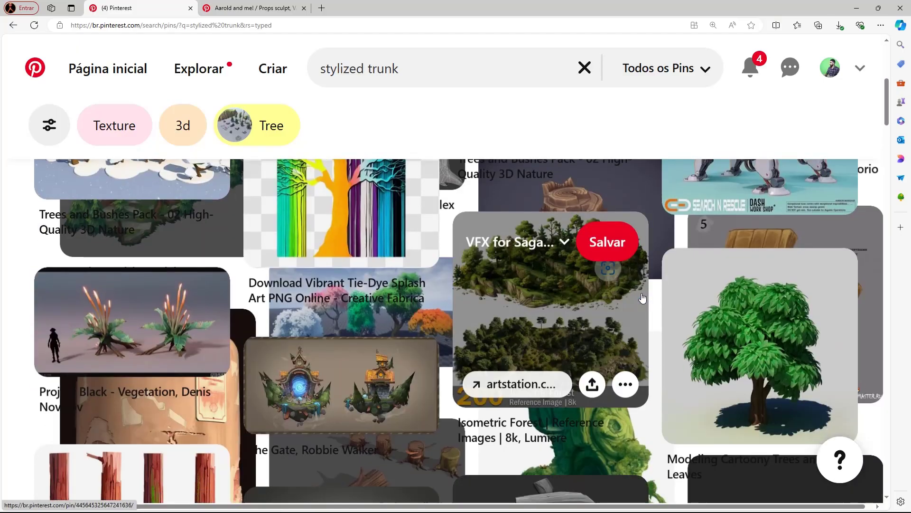
pyautogui.scroll(10, 636, 301)
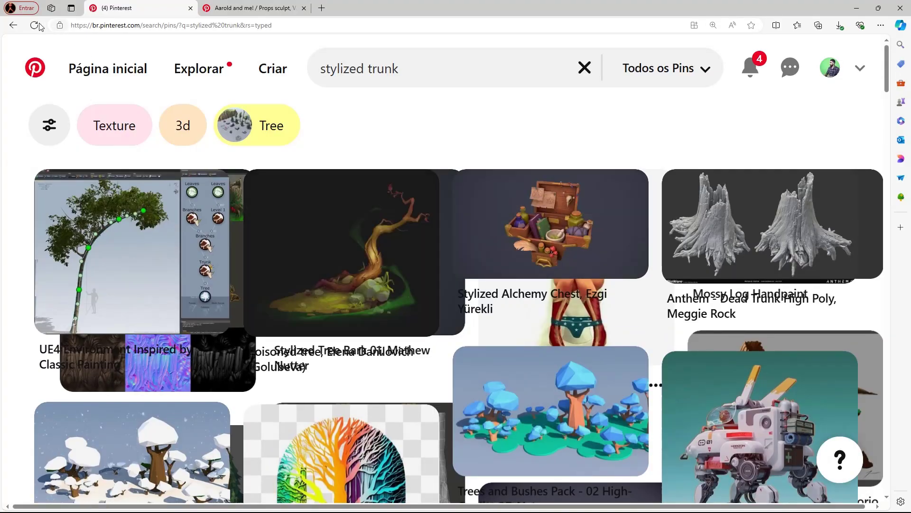
pyautogui.click(35, 25)
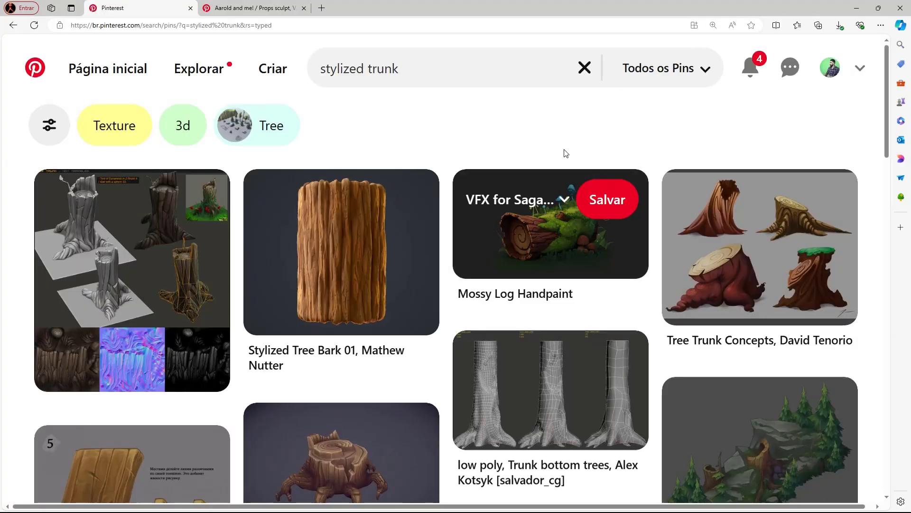
# Examine the opened signpost sculpt pin and the related wood sculpts suggested below it
pyautogui.click(272, 9)
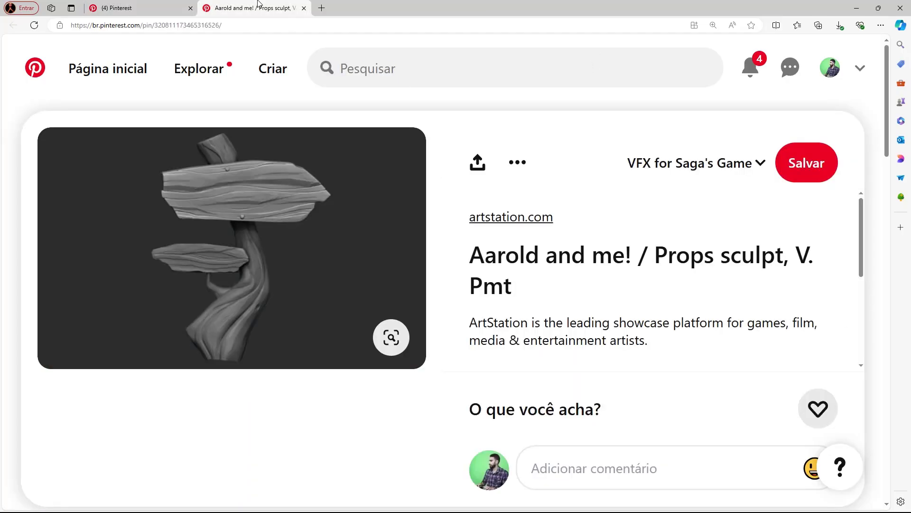
pyautogui.scroll(-2, 279, 222)
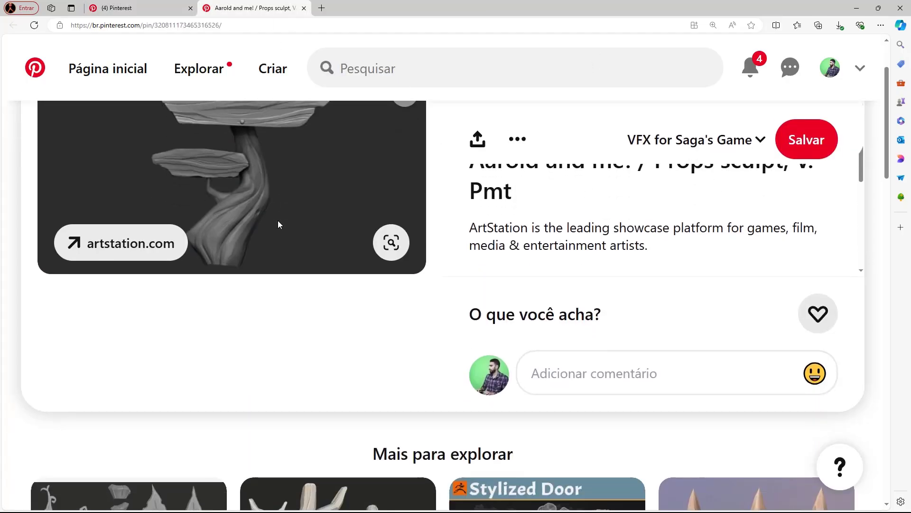
pyautogui.scroll(1, 227, 157)
pyautogui.scroll(-4, 270, 163)
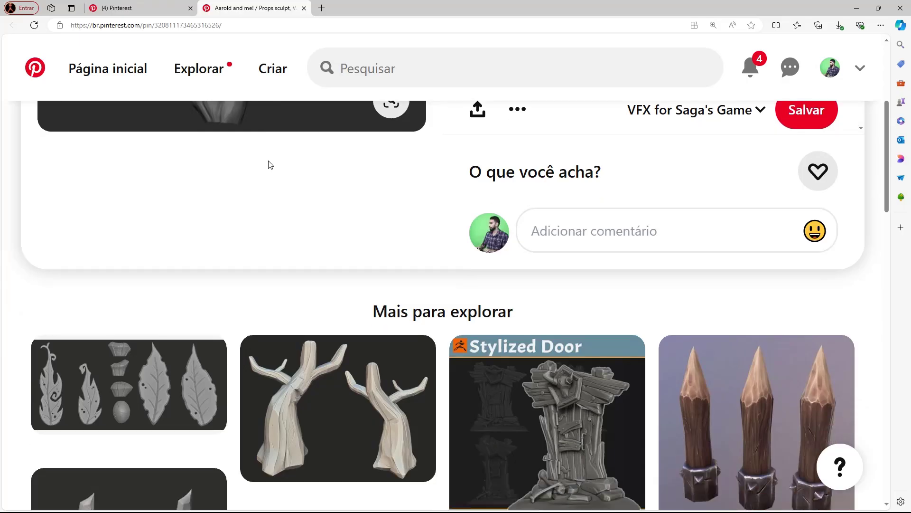
pyautogui.scroll(-4, 270, 165)
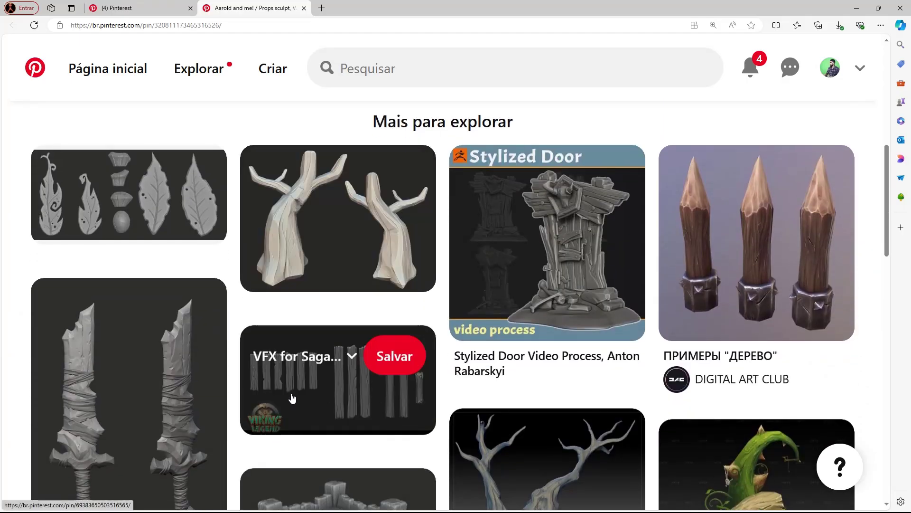
# Open the Viking Legend planks and logs pin, examine its full-size ArtStation image and close that image
pyautogui.click(292, 399)
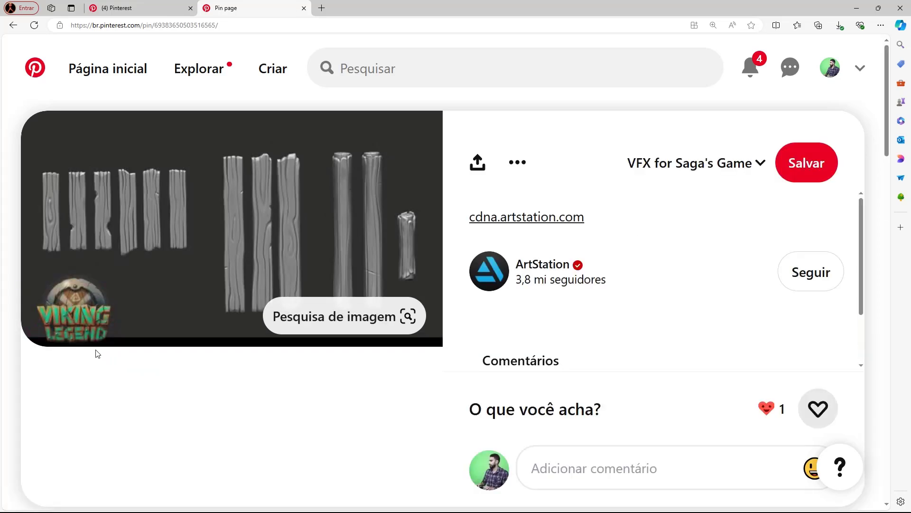
pyautogui.click(541, 219)
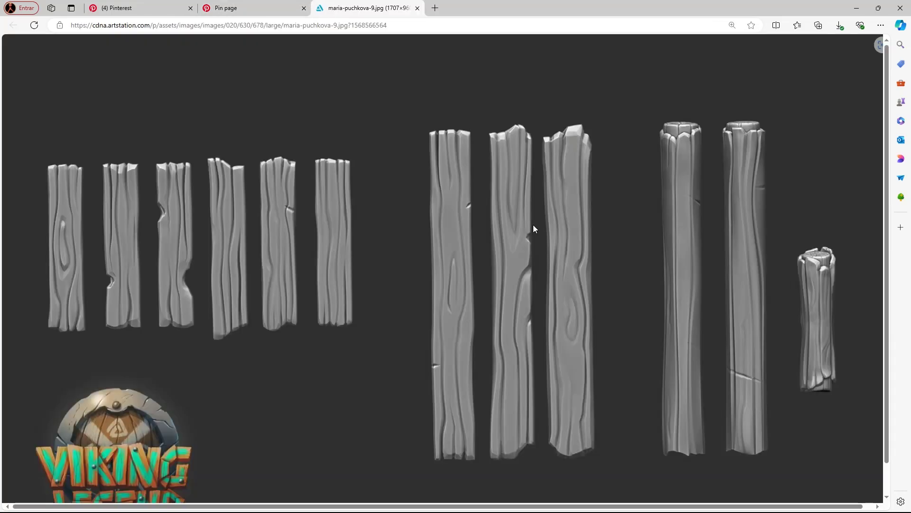
pyautogui.scroll(-1, 533, 228)
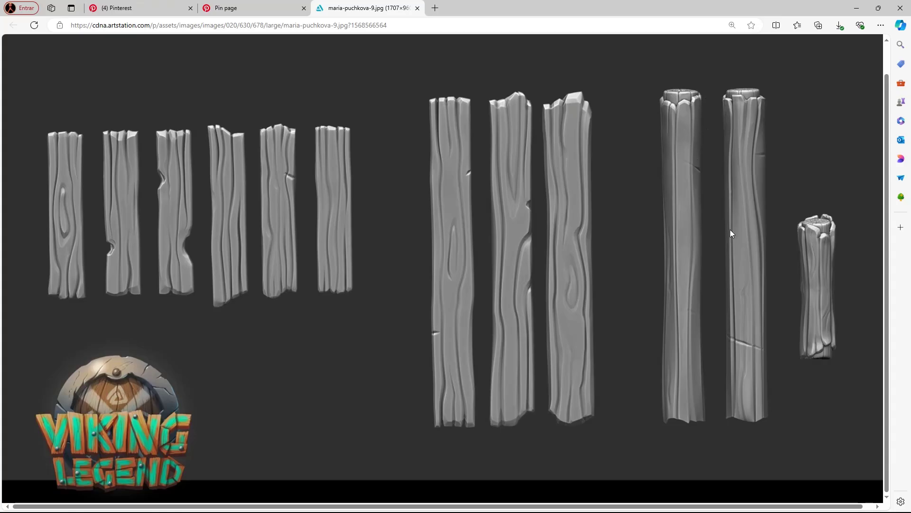
pyautogui.hotkey('ctrl', 'w')
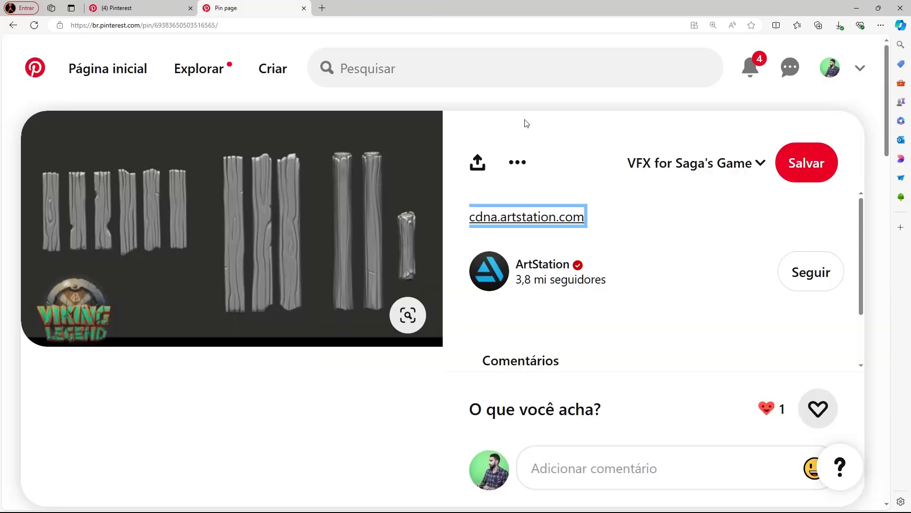
# Switch back to Substance 3D Painter and examine the cut tops and sculpted wood grain of the fence posts up close
pyautogui.click(850, 13)
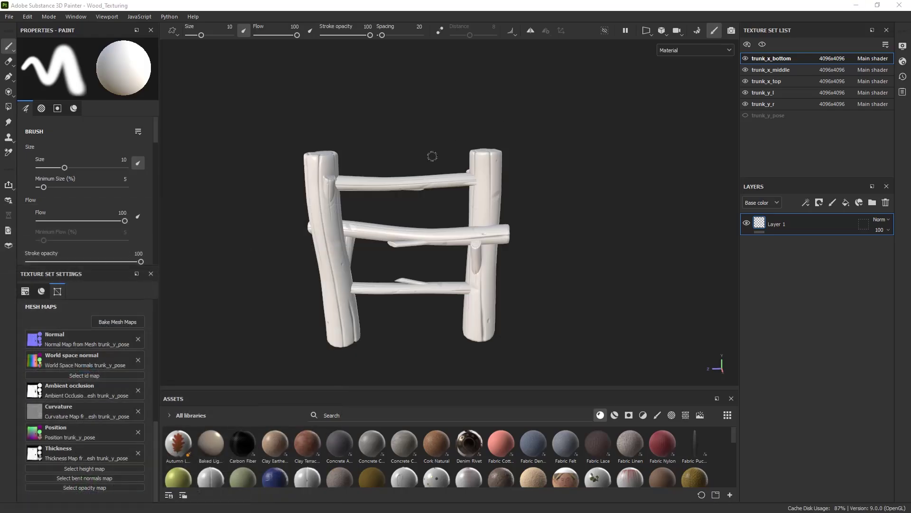
pyautogui.keyDown('alt'); pyautogui.moveTo(485, 152); pyautogui.dragTo(416, 195); pyautogui.keyUp('alt')
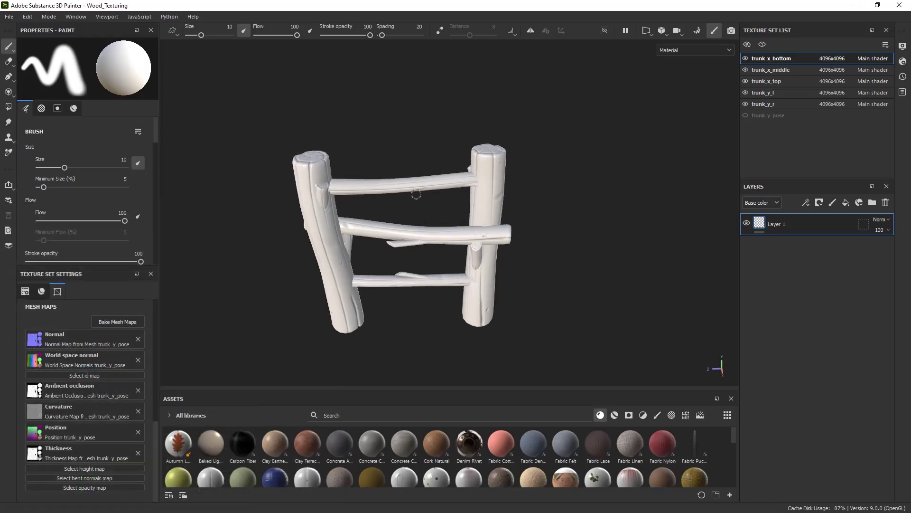
pyautogui.keyDown('alt'); pyautogui.moveTo(358, 247); pyautogui.dragTo(424, 188); pyautogui.keyUp('alt')
pyautogui.moveTo(392, 161)
pyautogui.keyDown('alt'); pyautogui.mouseDown()
pyautogui.moveTo(355, 195)
pyautogui.moveTo(434, 251)
pyautogui.moveTo(429, 264)
pyautogui.moveTo(371, 231)
pyautogui.mouseUp(); pyautogui.keyUp('alt')
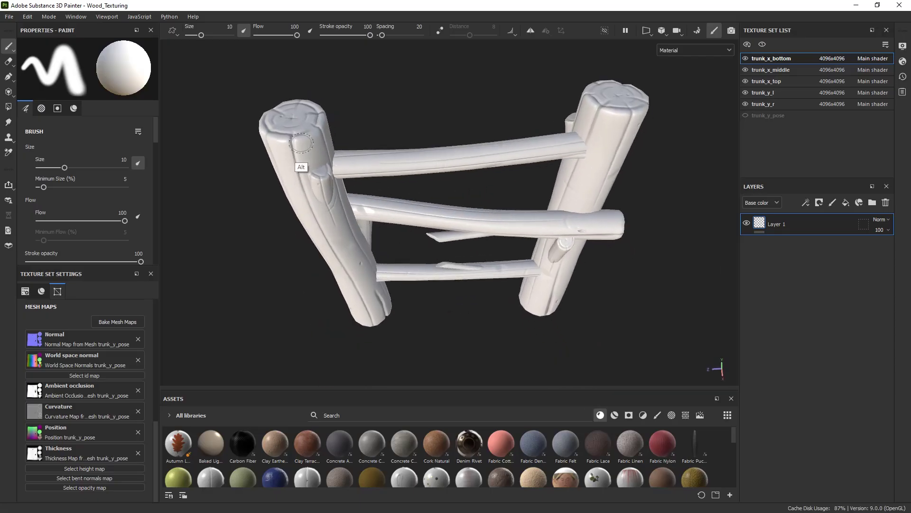
pyautogui.moveTo(289, 141); pyautogui.dragTo(308, 197)
pyautogui.moveTo(306, 180); pyautogui.dragTo(312, 199)
pyautogui.moveTo(285, 143); pyautogui.dragTo(353, 294)
pyautogui.press('Escape')
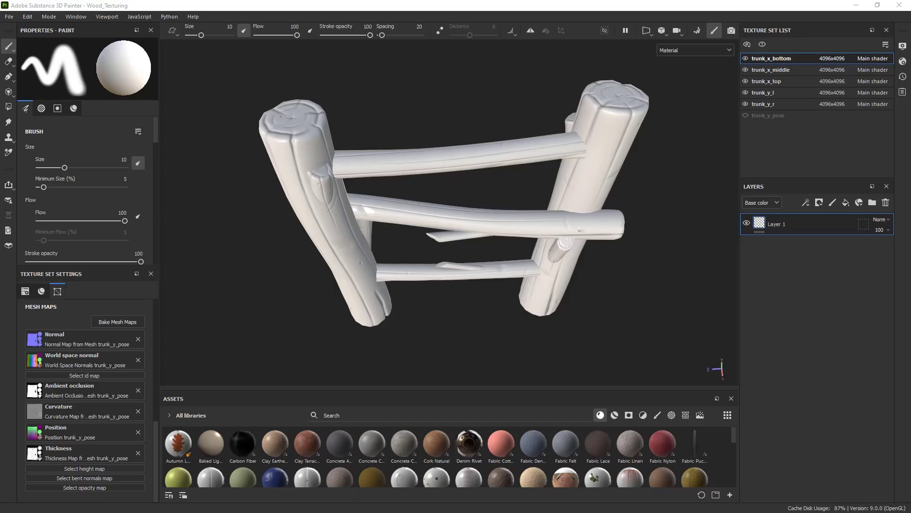
# Replace the empty paint layer of the trunk_x_bottom texture set with a fill layer named base
pyautogui.moveTo(356, 174)
pyautogui.keyDown('alt'); pyautogui.mouseDown()
pyautogui.moveTo(427, 163)
pyautogui.moveTo(291, 168)
pyautogui.moveTo(301, 187)
pyautogui.moveTo(374, 214)
pyautogui.moveTo(401, 242)
pyautogui.moveTo(342, 191)
pyautogui.moveTo(400, 200)
pyautogui.mouseUp(); pyautogui.keyUp('alt')
pyautogui.scroll(-2, 363, 228)
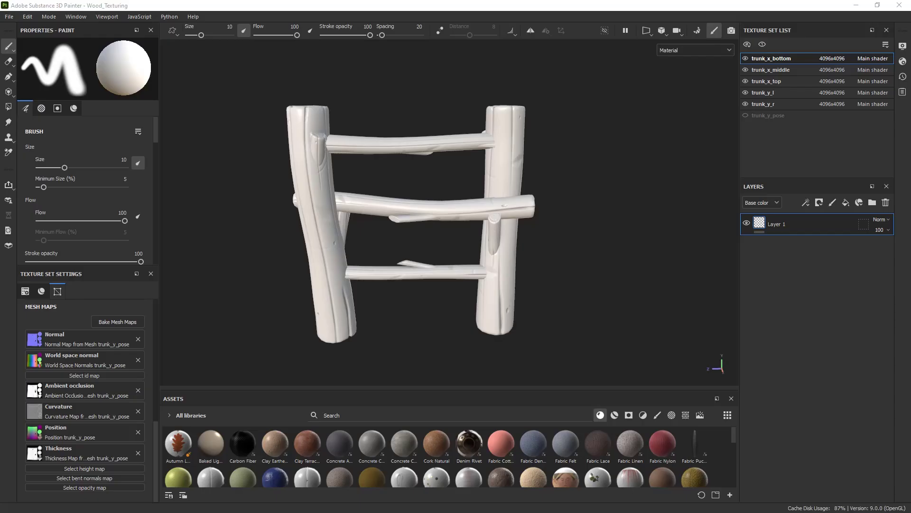
pyautogui.click(846, 202)
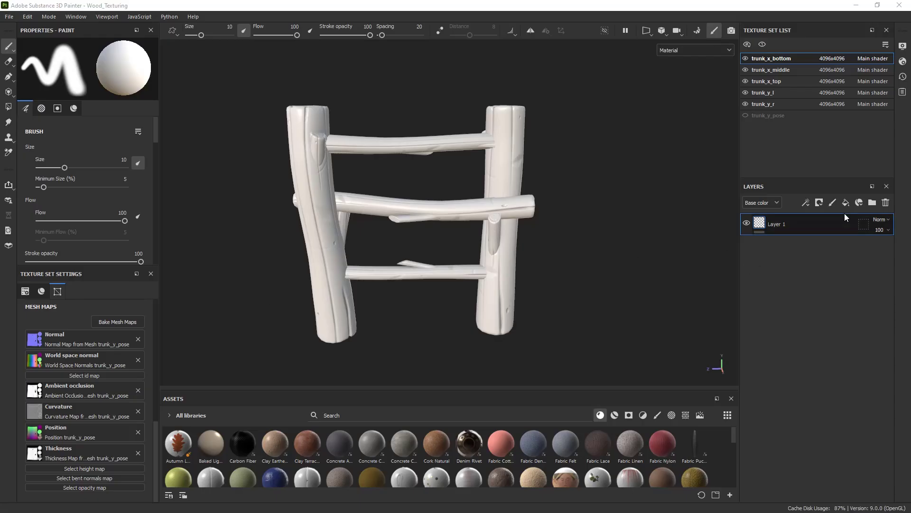
pyautogui.click(804, 244)
pyautogui.doubleClick(783, 224)
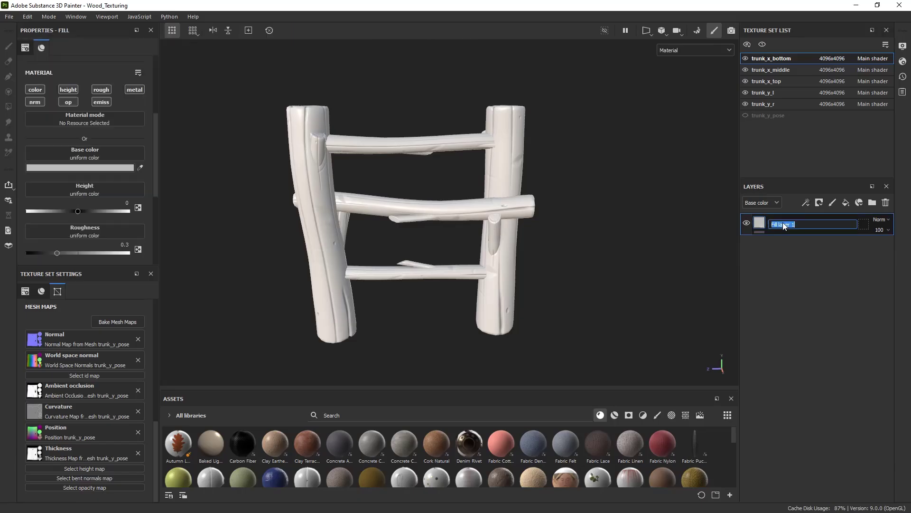
pyautogui.write('base')
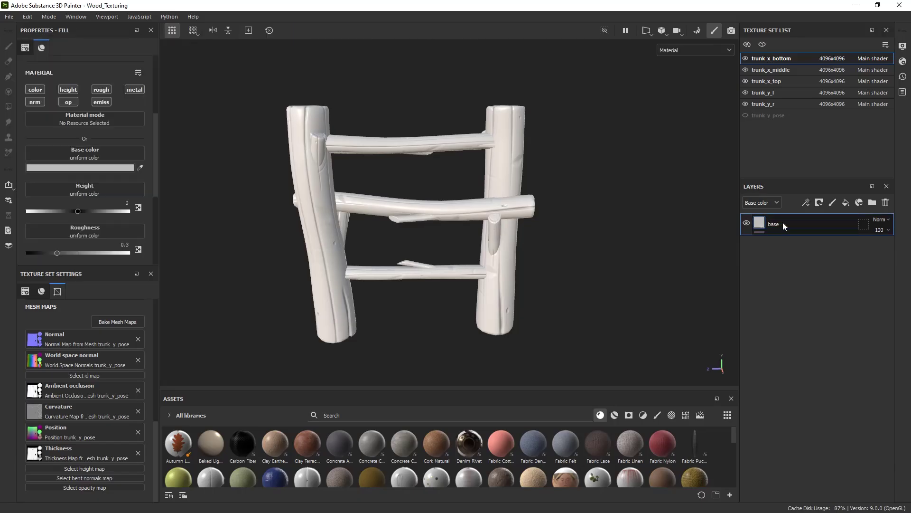
pyautogui.press('Return')
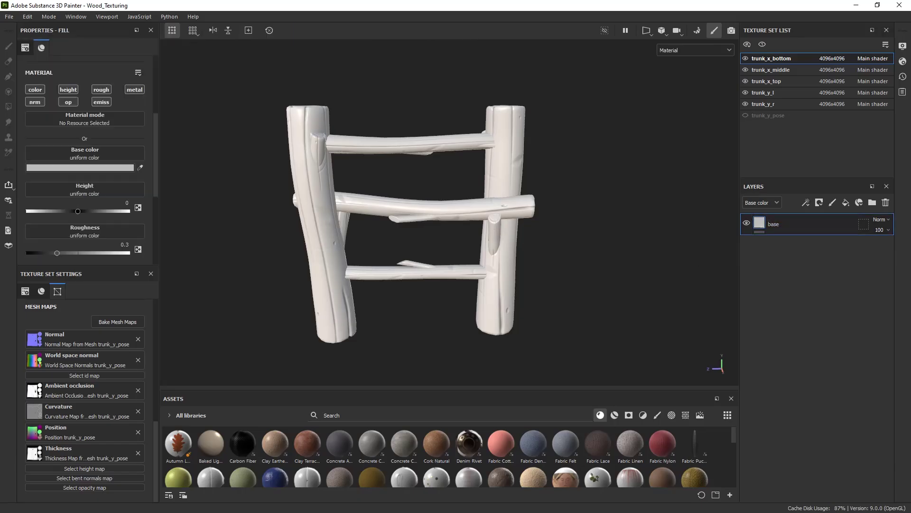
# Switch to the ArtStation Fence_Kits_02 page, find the rendered wooden fence image and place a copy on the reference board
pyautogui.moveTo(0, 71); pyautogui.dragTo(357, 38)
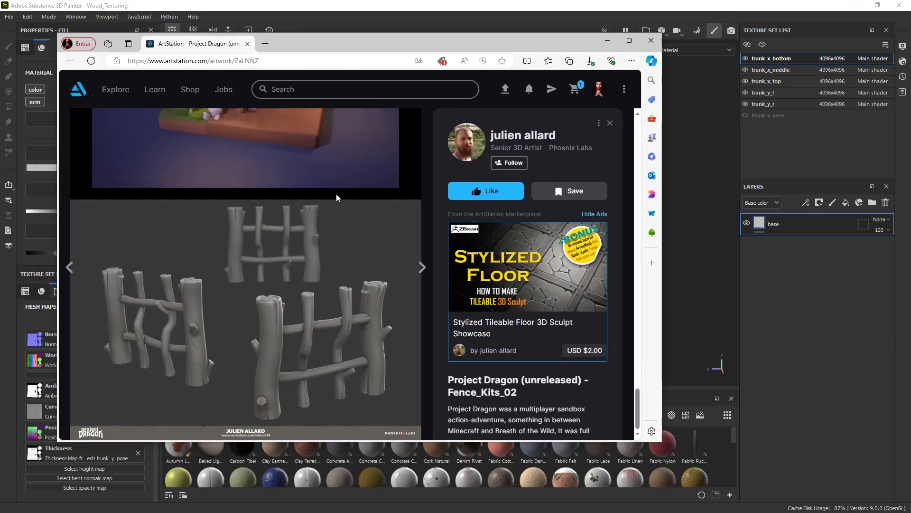
pyautogui.scroll(3, 360, 232)
pyautogui.scroll(-3, 378, 277)
pyautogui.scroll(7, 383, 289)
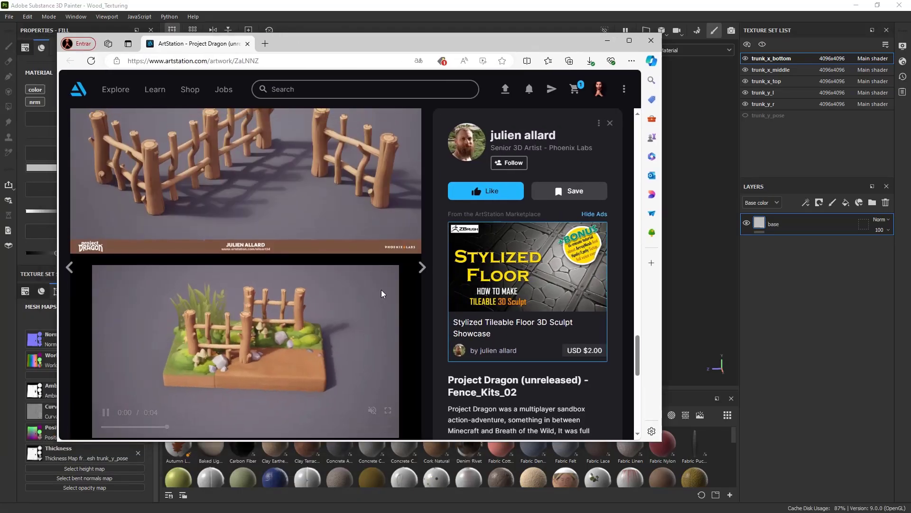
pyautogui.moveTo(504, 48)
pyautogui.mouseDown()
pyautogui.moveTo(686, 94)
pyautogui.moveTo(678, 86)
pyautogui.mouseUp()
pyautogui.click(140, 168)
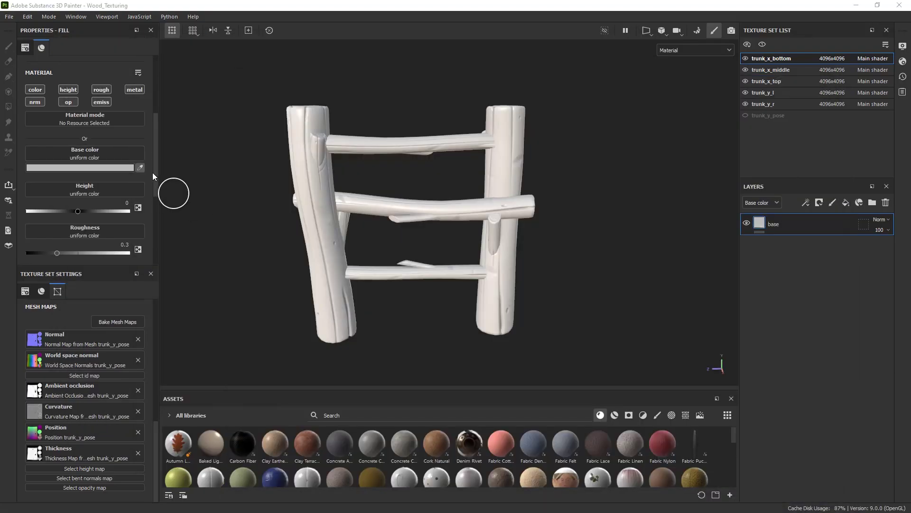
pyautogui.hotkey('alt', 'Tab')
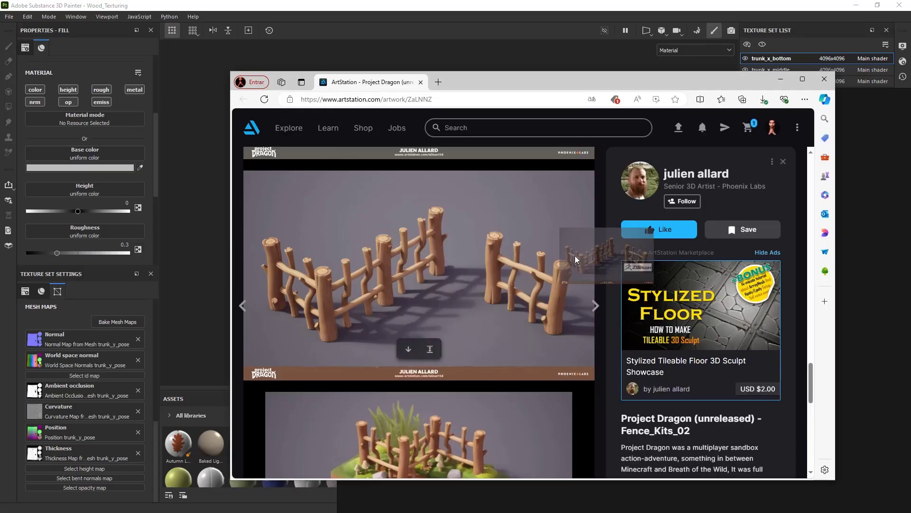
pyautogui.moveTo(575, 256); pyautogui.dragTo(582, 99)
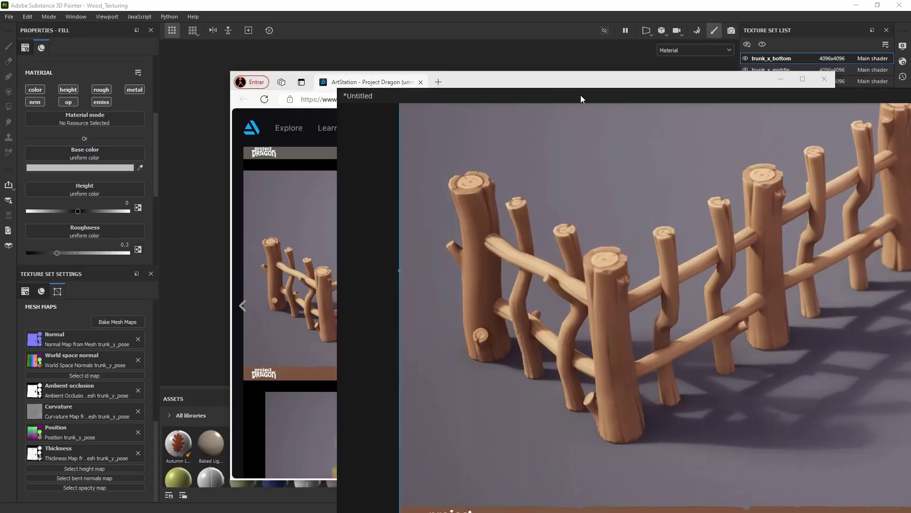
# Keep the reference board always on top and sample the brown of a reference fence post as the base layer's base color
pyautogui.click(141, 165)
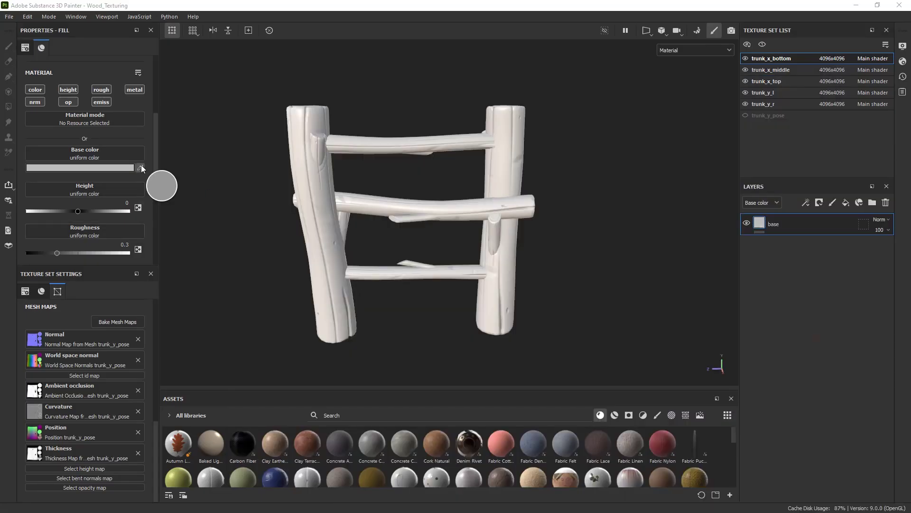
pyautogui.hotkey('alt', 'Tab')
pyautogui.hotkey('ctrl', 'shift', 'a')
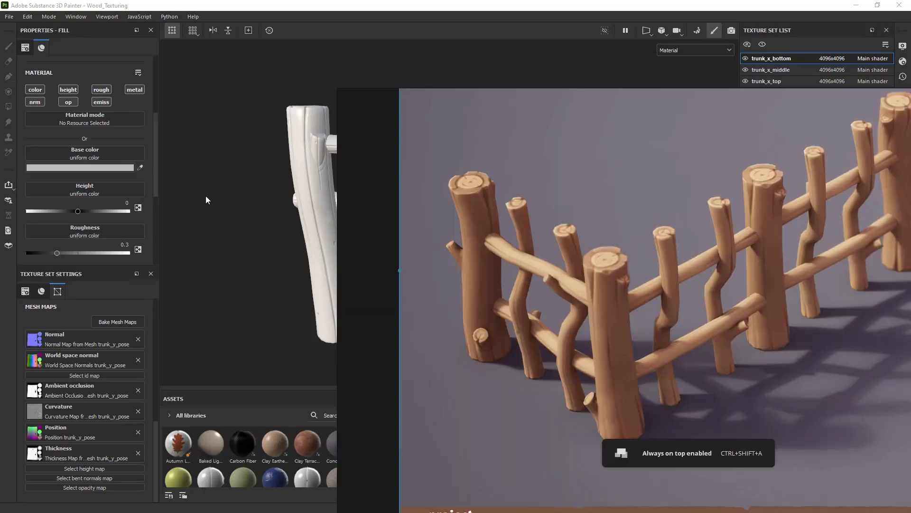
pyautogui.click(141, 167)
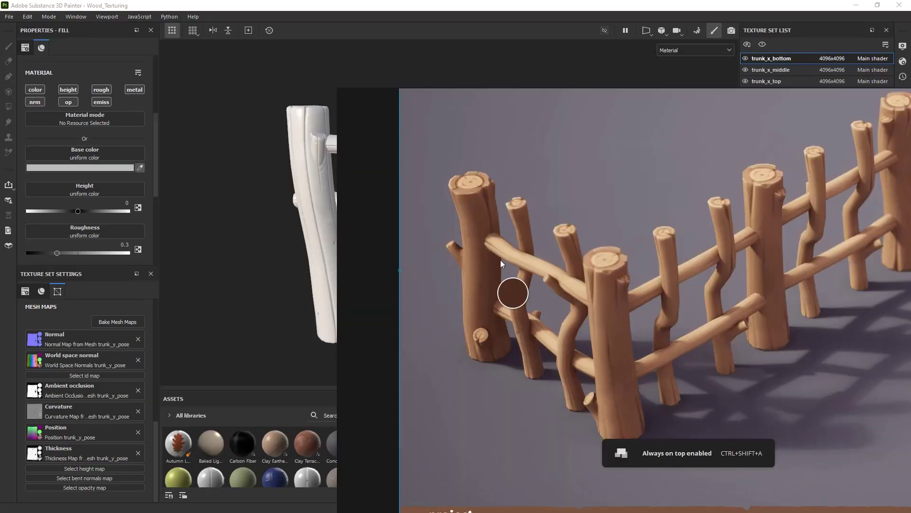
pyautogui.click(476, 298)
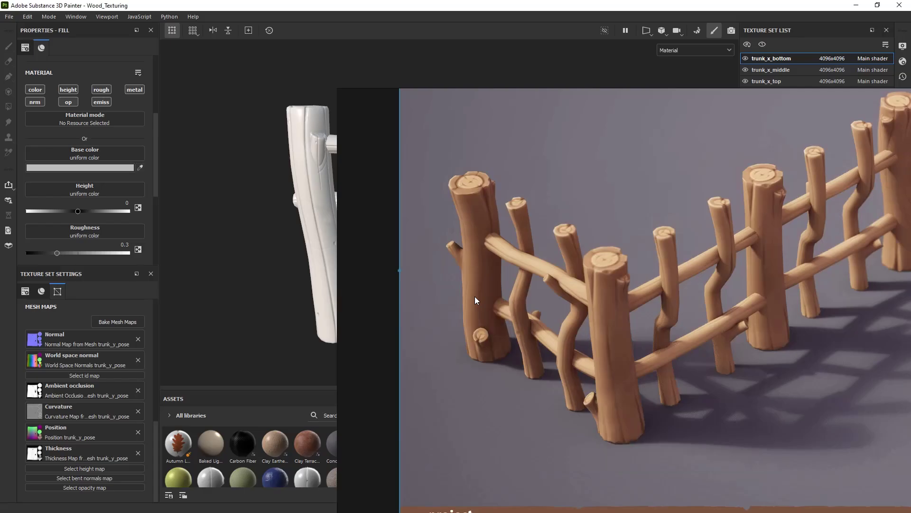
pyautogui.moveTo(457, 158); pyautogui.dragTo(254, 312)
pyautogui.moveTo(255, 311); pyautogui.dragTo(88, 350, button='right')
pyautogui.moveTo(484, 269); pyautogui.dragTo(0, 192, button='right')
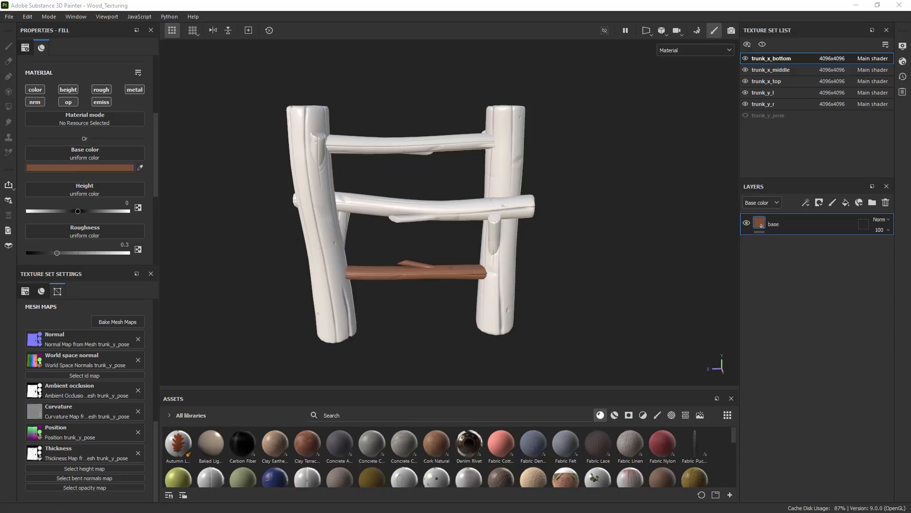
# Add a fill layer to trunk_y_r and sample its base color from the brown lower rail using the Base color view, returning to Material view
pyautogui.keyDown('alt'); pyautogui.moveTo(558, 289); pyautogui.dragTo(566, 270); pyautogui.keyUp('alt')
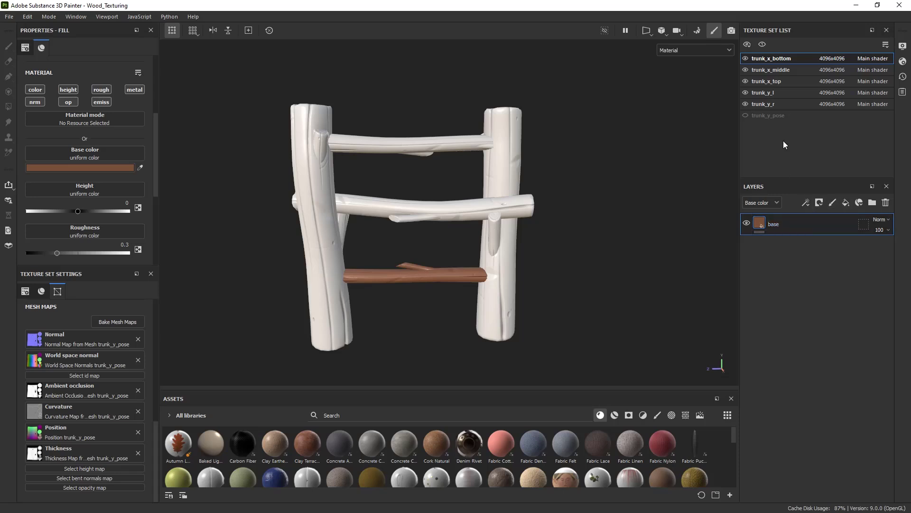
pyautogui.click(772, 104)
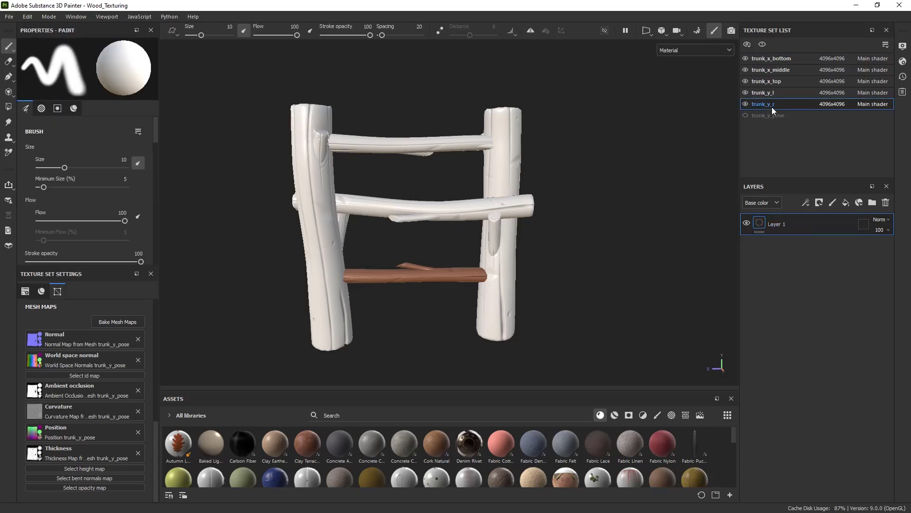
pyautogui.click(678, 50)
pyautogui.click(688, 88)
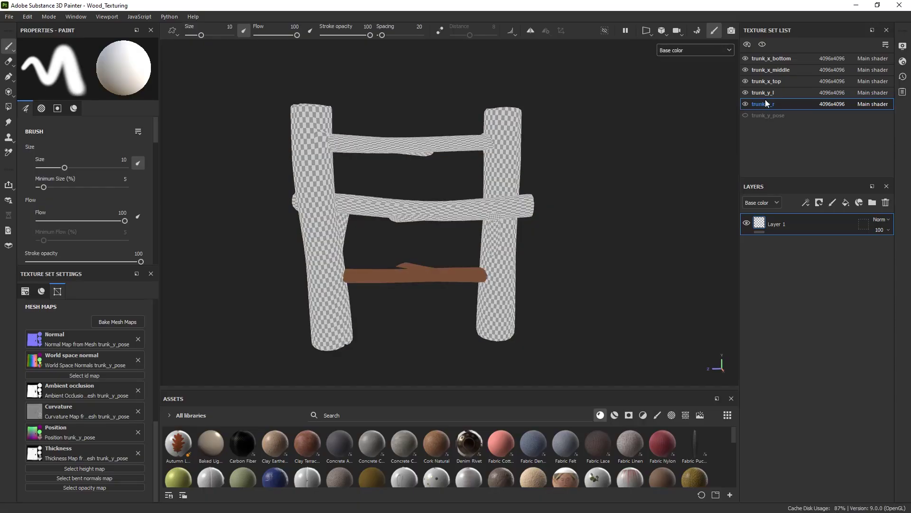
pyautogui.click(846, 202)
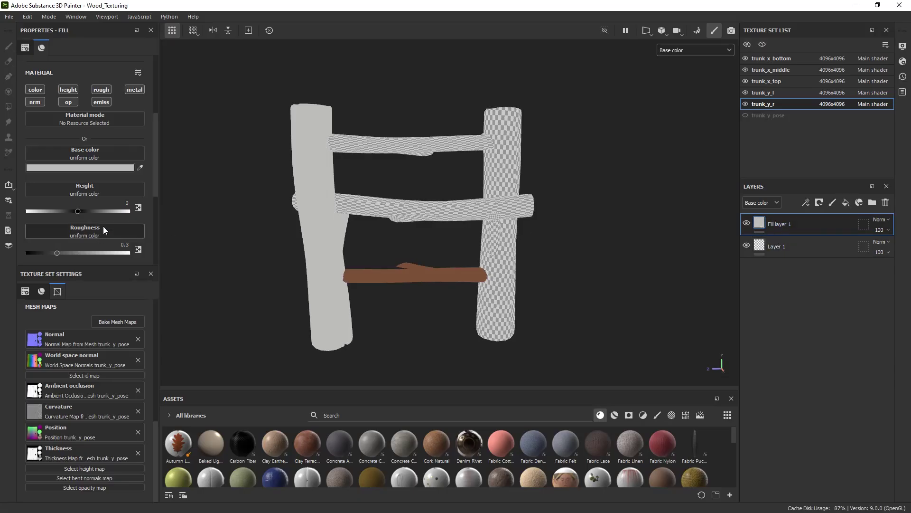
pyautogui.click(140, 168)
pyautogui.click(357, 274)
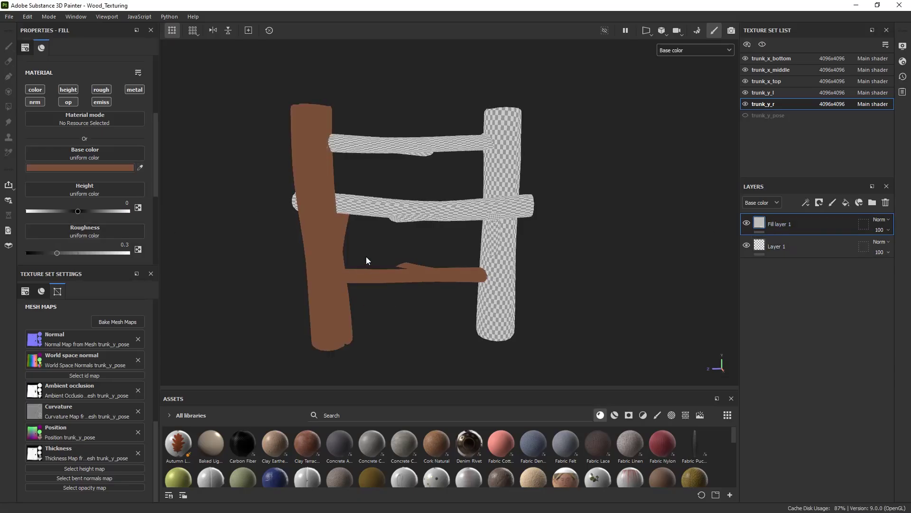
pyautogui.press('m')
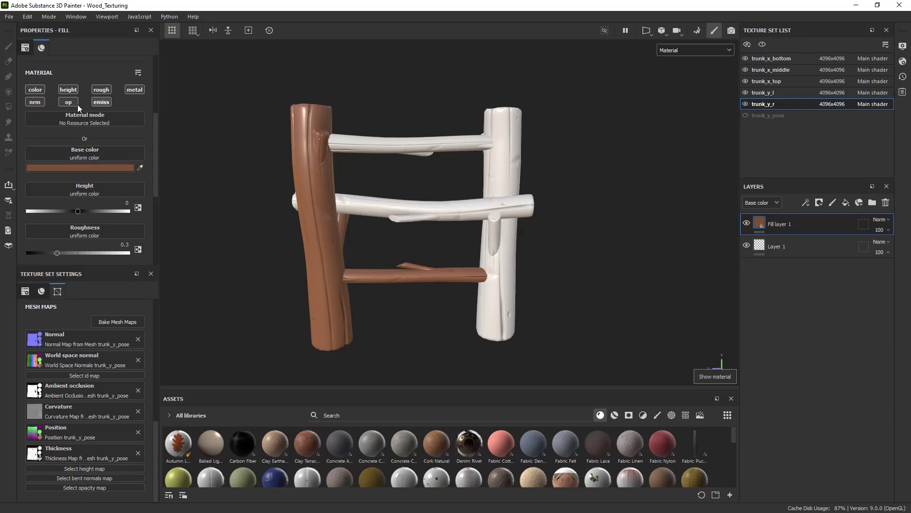
# Limit the trunk_y_r fill layer to the color and roughness channels and set its roughness to 0.6
pyautogui.keyDown('alt'); pyautogui.click(44, 92); pyautogui.keyUp('alt')
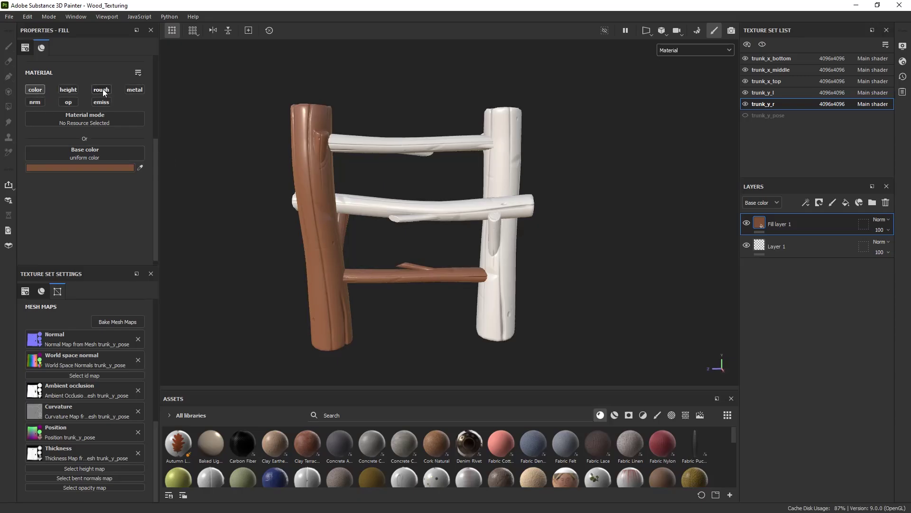
pyautogui.click(104, 90)
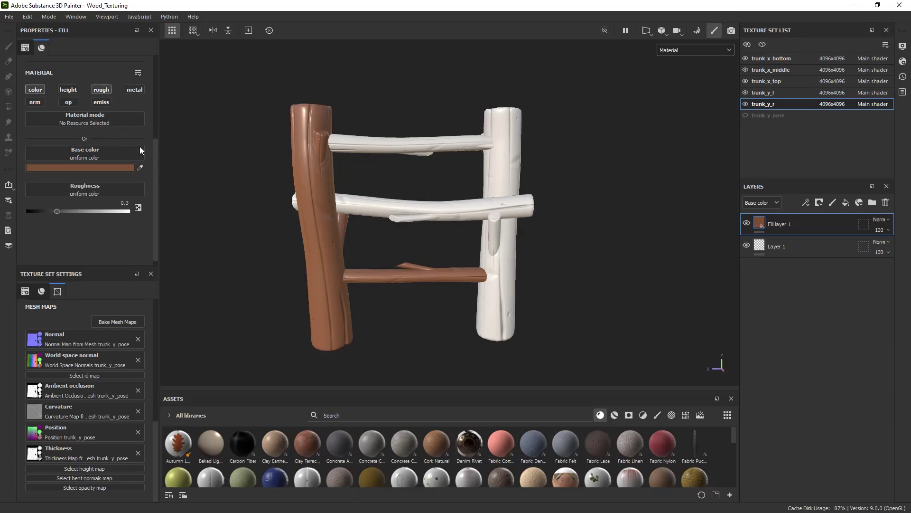
pyautogui.click(128, 203)
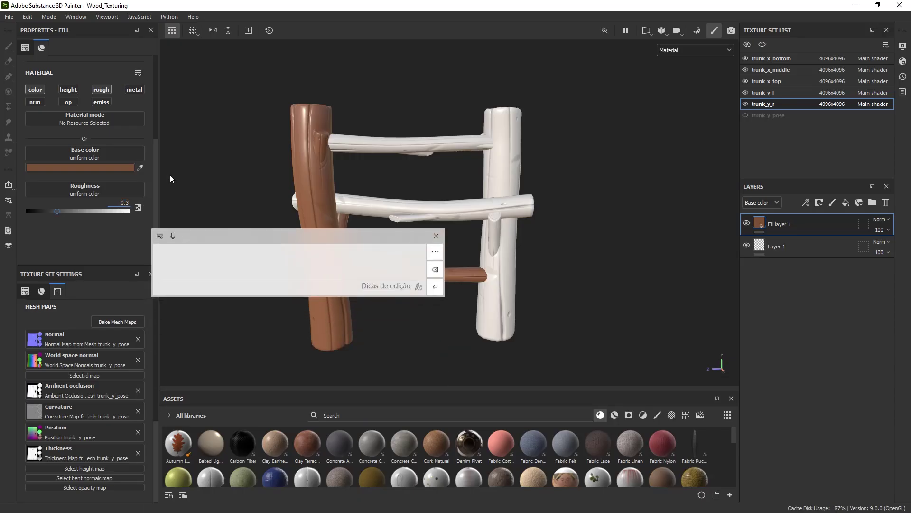
pyautogui.hotkey('ctrl', 'a')
pyautogui.write('.')
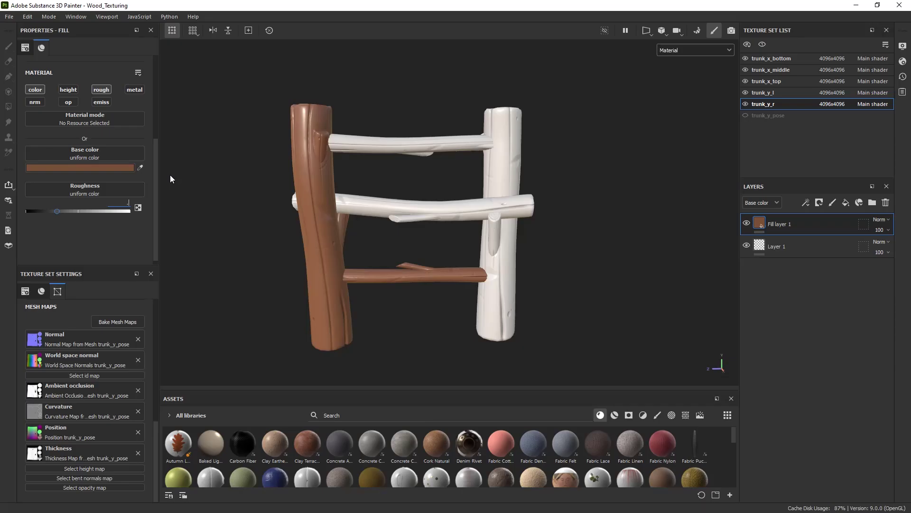
pyautogui.write('6')
pyautogui.press('Return')
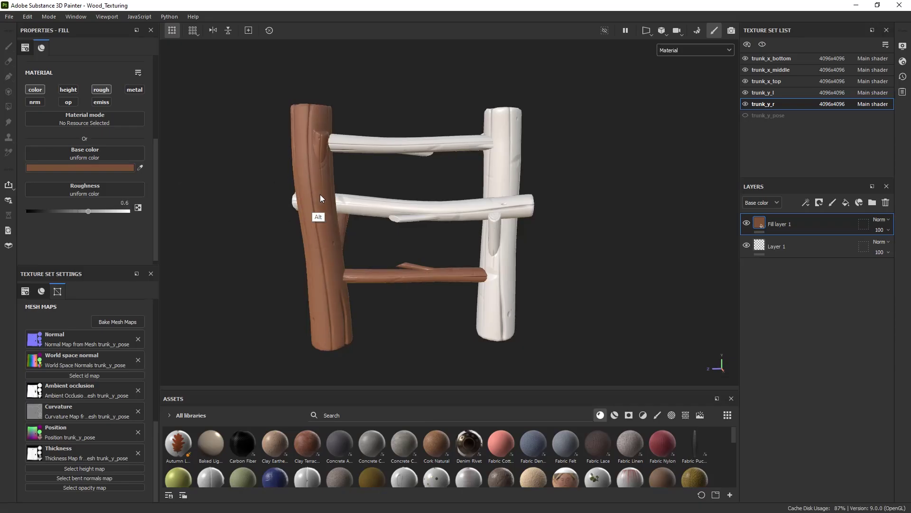
# Set the trunk_y_r fill layer's roughness to 0.7
pyautogui.keyDown('alt'); pyautogui.moveTo(320, 195); pyautogui.dragTo(318, 211); pyautogui.keyUp('alt')
pyautogui.moveTo(120, 200); pyautogui.dragTo(198, 192)
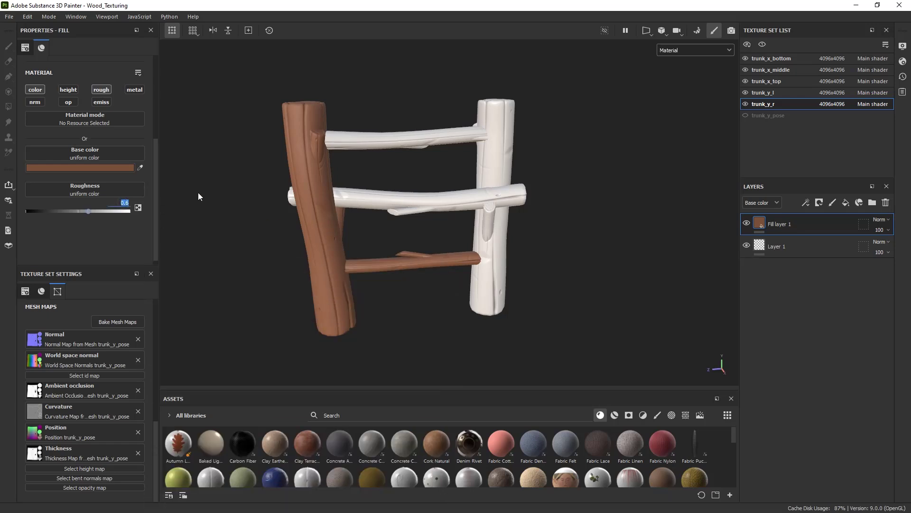
pyautogui.write('.7')
pyautogui.press('Return')
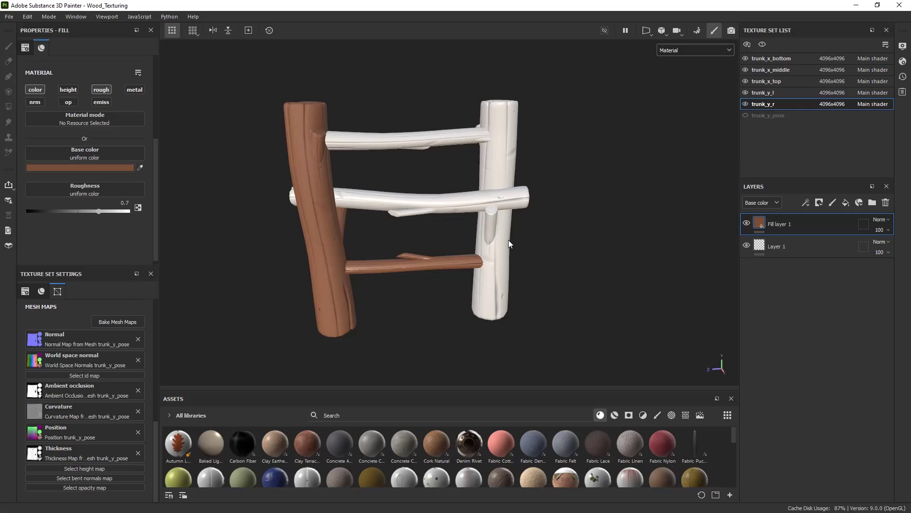
# Shift the trunk_y_r fill's base color to hue 0.073 and place the ArtStation fence page beside the post for comparison
pyautogui.click(48, 168)
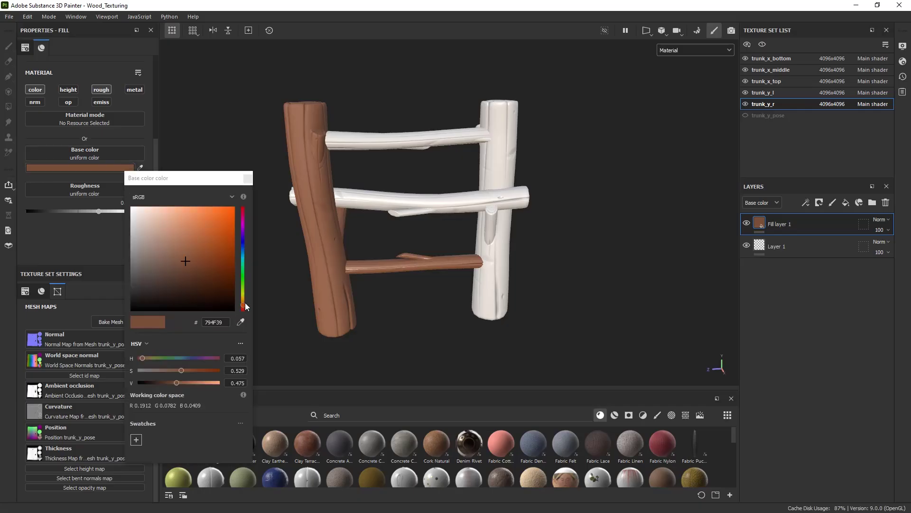
pyautogui.click(242, 303)
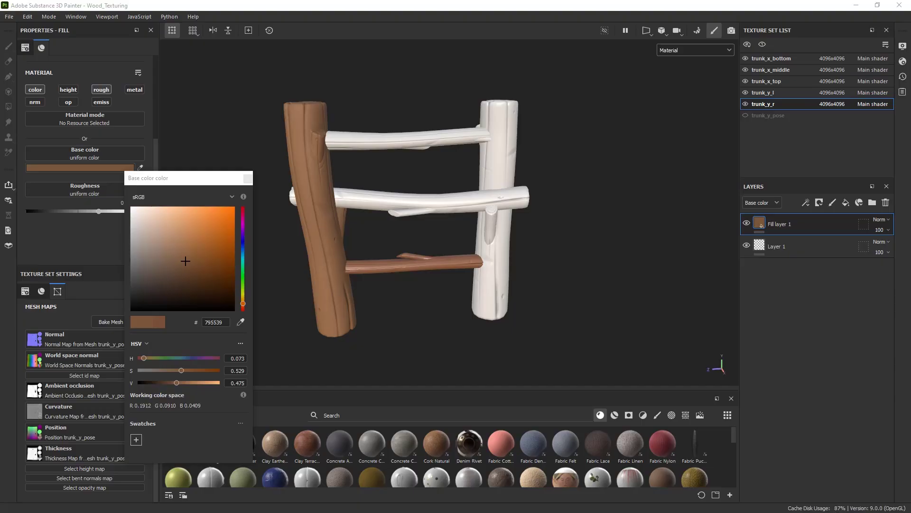
pyautogui.hotkey('alt', 'Tab')
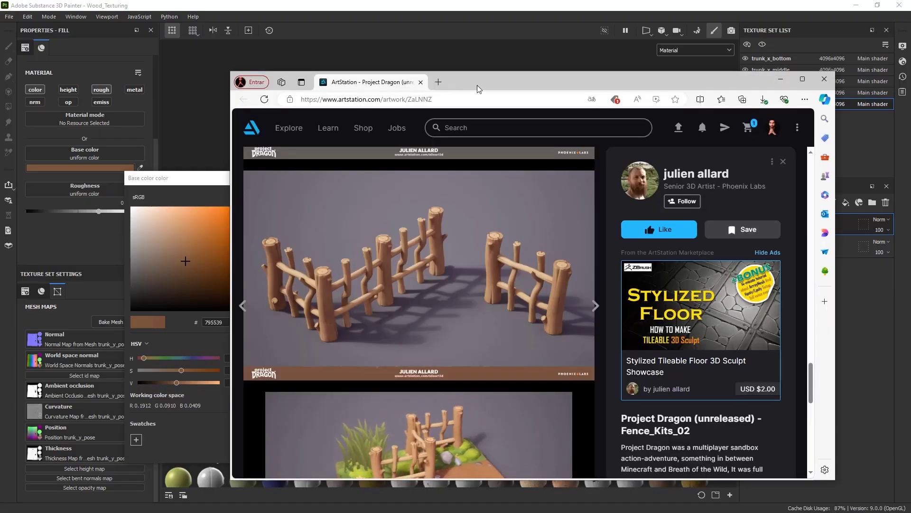
pyautogui.moveTo(453, 85)
pyautogui.mouseDown()
pyautogui.moveTo(1, 41)
pyautogui.moveTo(347, 67)
pyautogui.moveTo(621, 64)
pyautogui.mouseUp()
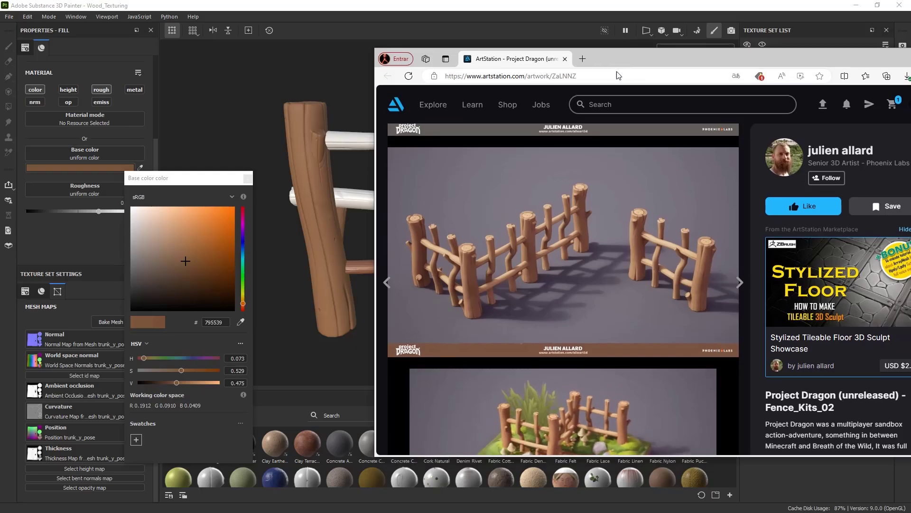
# Fine-tune the trunk_y_r fill's base color to a slightly more saturated brown and close the color picker
pyautogui.click(197, 260)
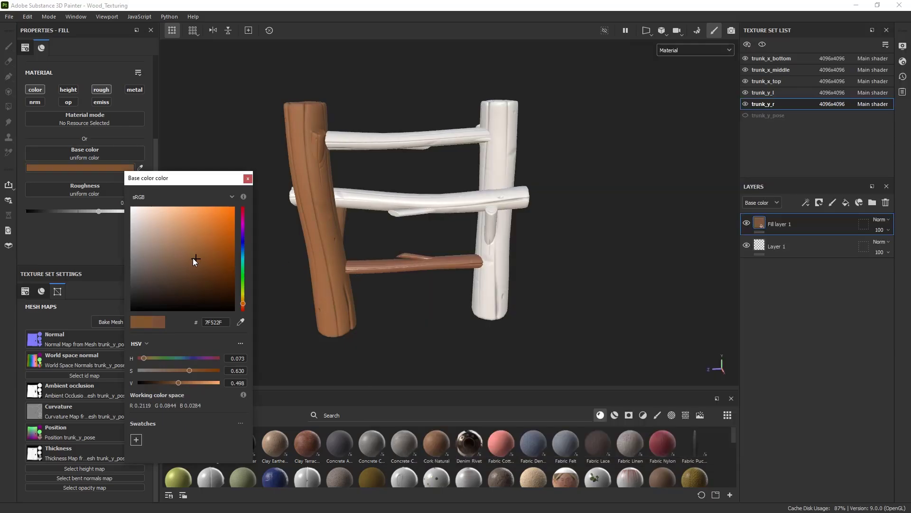
pyautogui.click(193, 259)
pyautogui.moveTo(192, 257); pyautogui.dragTo(188, 262)
pyautogui.click(191, 258)
pyautogui.click(191, 263)
pyautogui.click(248, 178)
pyautogui.moveTo(318, 227)
pyautogui.keyDown('alt'); pyautogui.mouseDown()
pyautogui.moveTo(363, 220)
pyautogui.moveTo(324, 221)
pyautogui.mouseUp(); pyautogui.keyUp('alt')
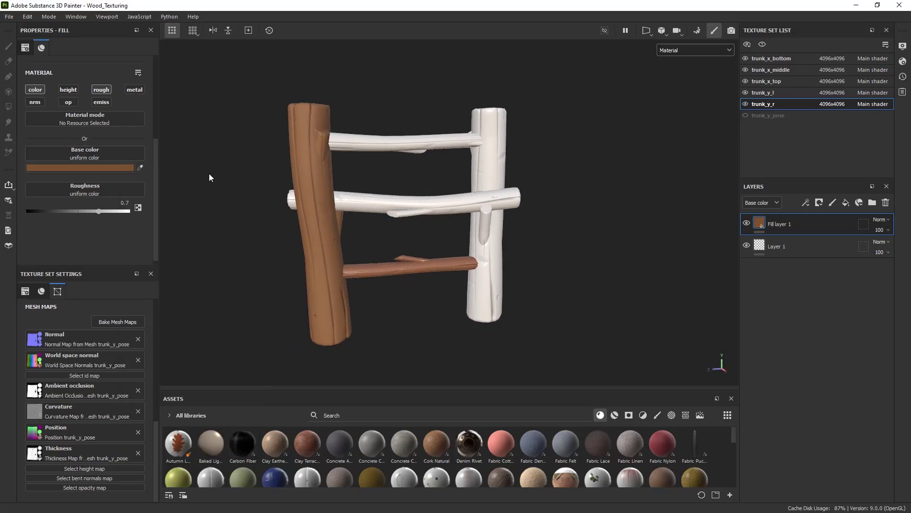
pyautogui.keyDown('alt'); pyautogui.moveTo(413, 269); pyautogui.dragTo(445, 244); pyautogui.keyUp('alt')
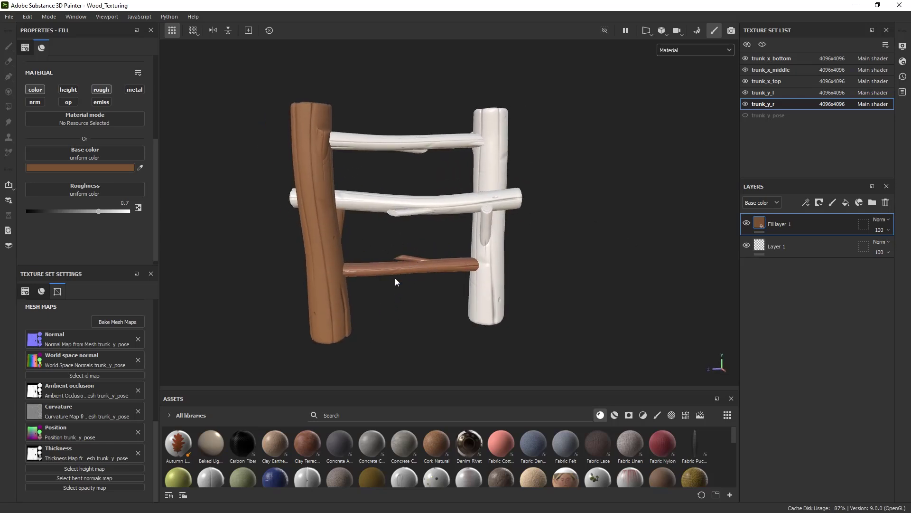
# Sample the trunk_y_r fill's base color from the brown bottom rail and compare both in the base color view
pyautogui.moveTo(397, 271)
pyautogui.keyDown('alt'); pyautogui.mouseDown()
pyautogui.moveTo(375, 280)
pyautogui.moveTo(345, 243)
pyautogui.moveTo(382, 265)
pyautogui.moveTo(352, 331)
pyautogui.moveTo(380, 285)
pyautogui.mouseUp(); pyautogui.keyUp('alt')
pyautogui.click(140, 167)
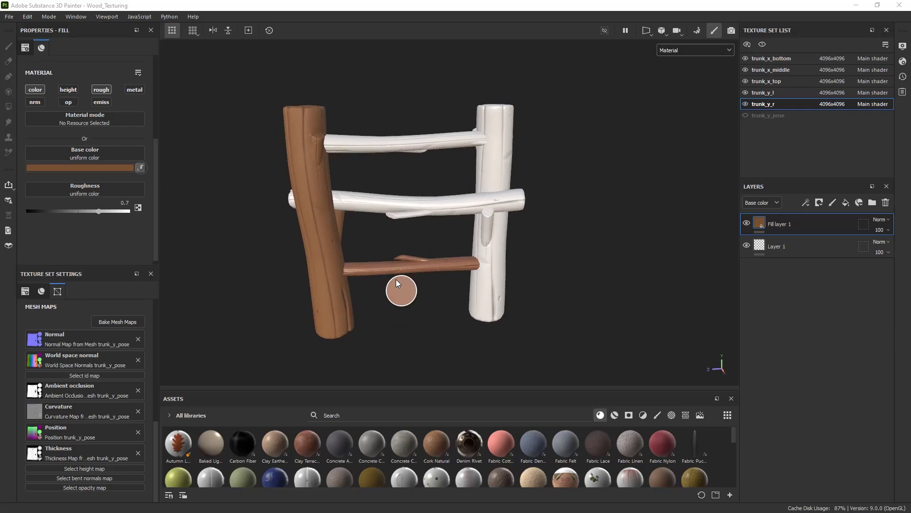
pyautogui.click(417, 266)
pyautogui.click(454, 263)
pyautogui.press('c')
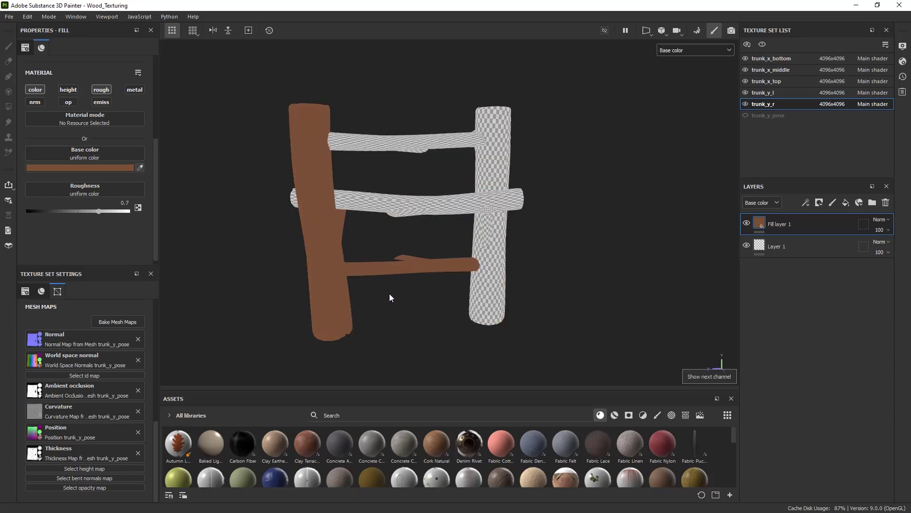
pyautogui.keyDown('alt'); pyautogui.moveTo(389, 293); pyautogui.dragTo(371, 296); pyautogui.keyUp('alt')
pyautogui.press('m')
# Try a more saturated, more orange brown as the trunk_y_r fill's base color and close the color picker
pyautogui.click(125, 168)
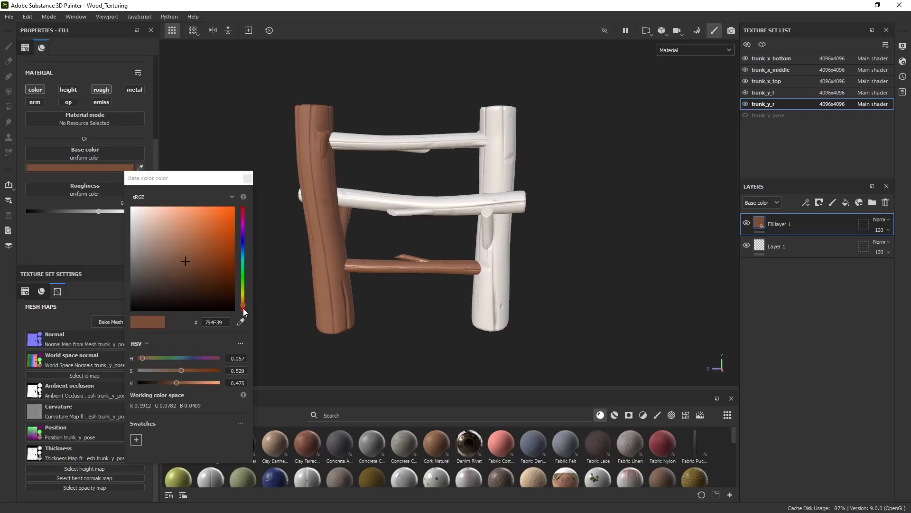
pyautogui.click(197, 257)
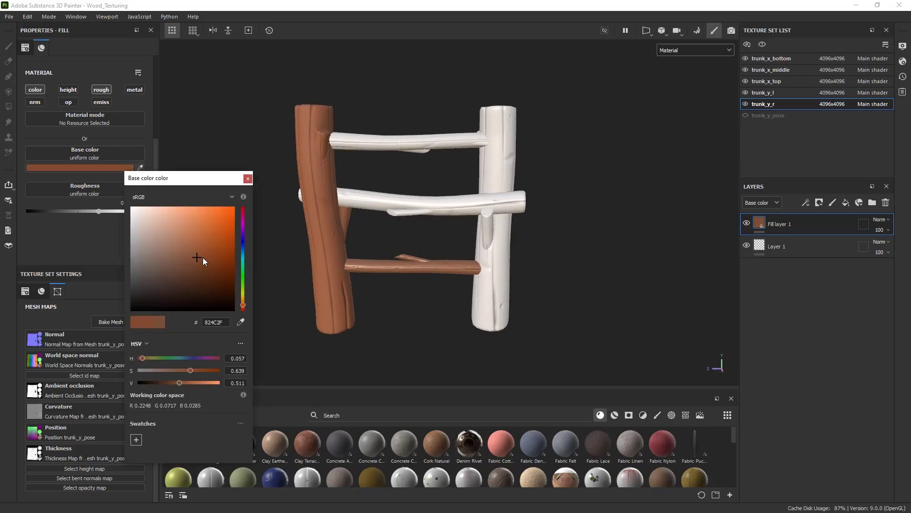
pyautogui.click(243, 303)
pyautogui.click(248, 178)
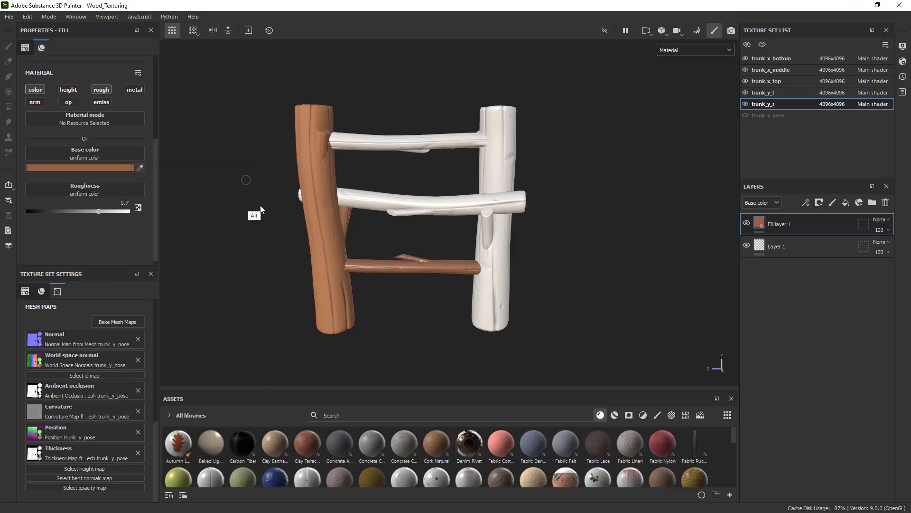
pyautogui.keyDown('alt'); pyautogui.moveTo(260, 205); pyautogui.dragTo(299, 232); pyautogui.keyUp('alt')
# Try lighter and yellower browns for the trunk_y_r fill's base color, ending on #6B4D2D
pyautogui.click(128, 168)
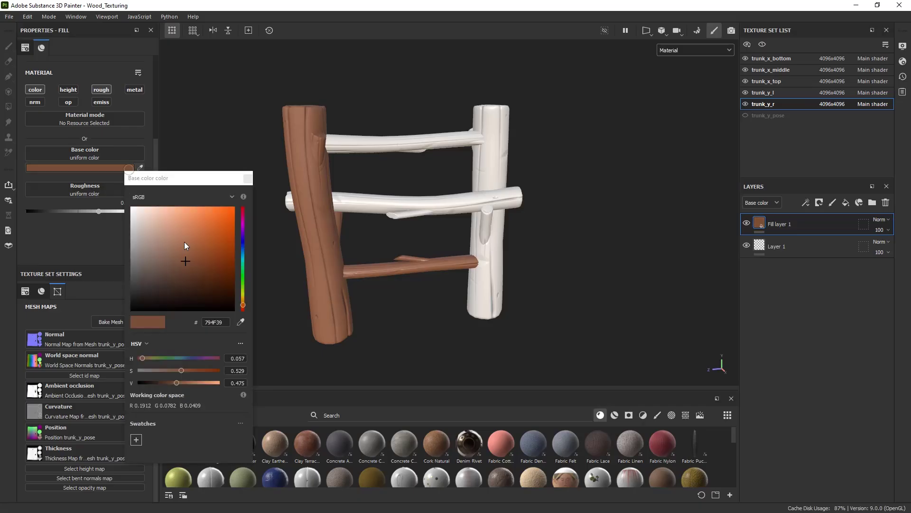
pyautogui.moveTo(180, 383); pyautogui.dragTo(182, 382)
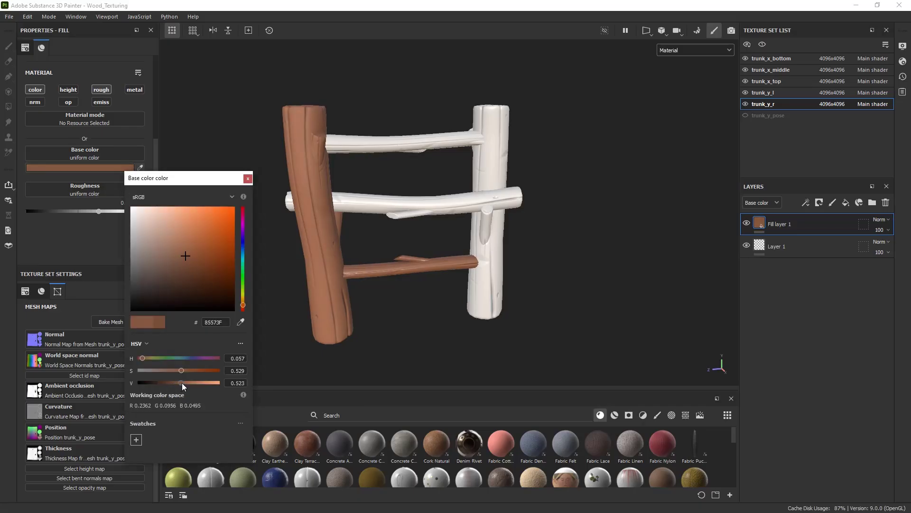
pyautogui.click(183, 251)
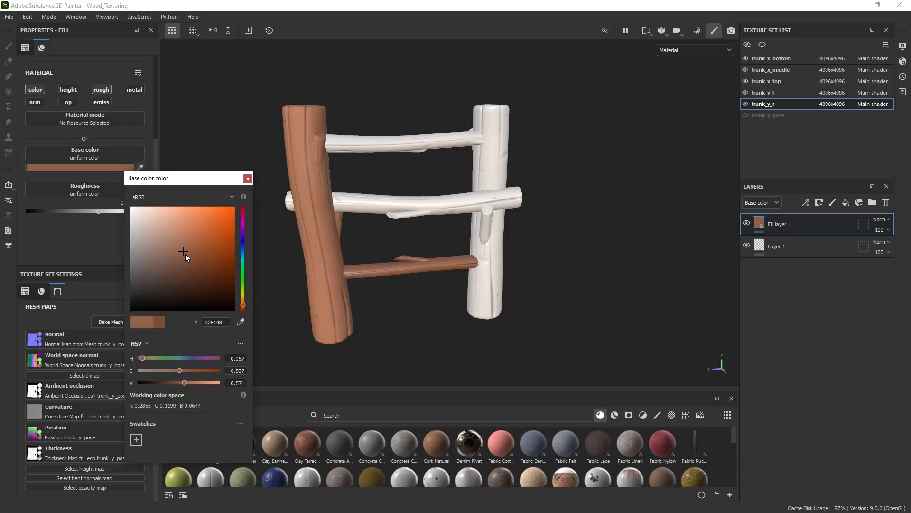
pyautogui.moveTo(188, 270); pyautogui.dragTo(192, 250)
pyautogui.click(186, 252)
pyautogui.click(243, 304)
pyautogui.click(202, 261)
pyautogui.click(191, 267)
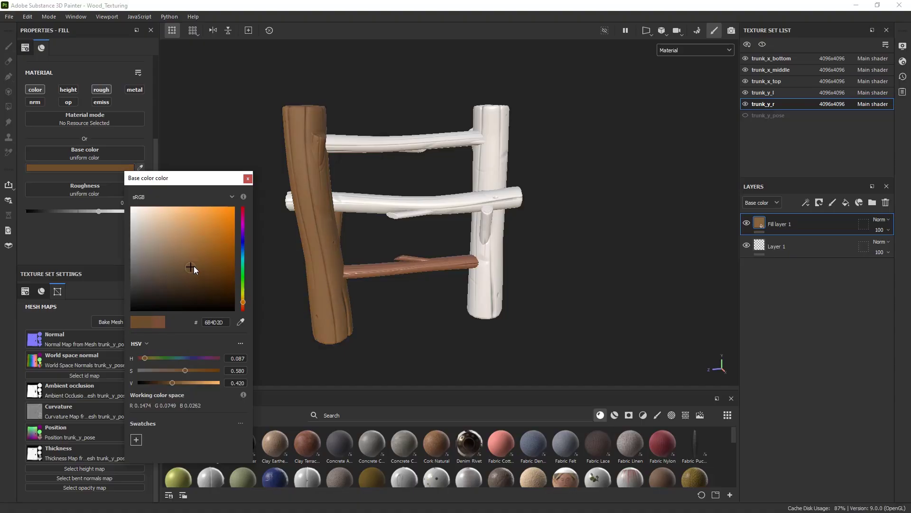
pyautogui.click(247, 179)
# Set the trunk_y_r fill's base color to the slightly redder brown #7A4B36 and close the color picker
pyautogui.press('c')
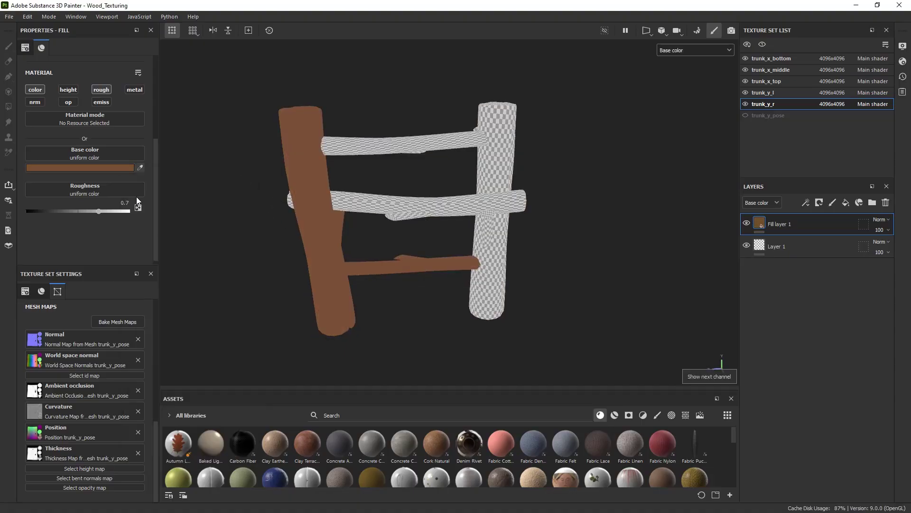
pyautogui.press('m')
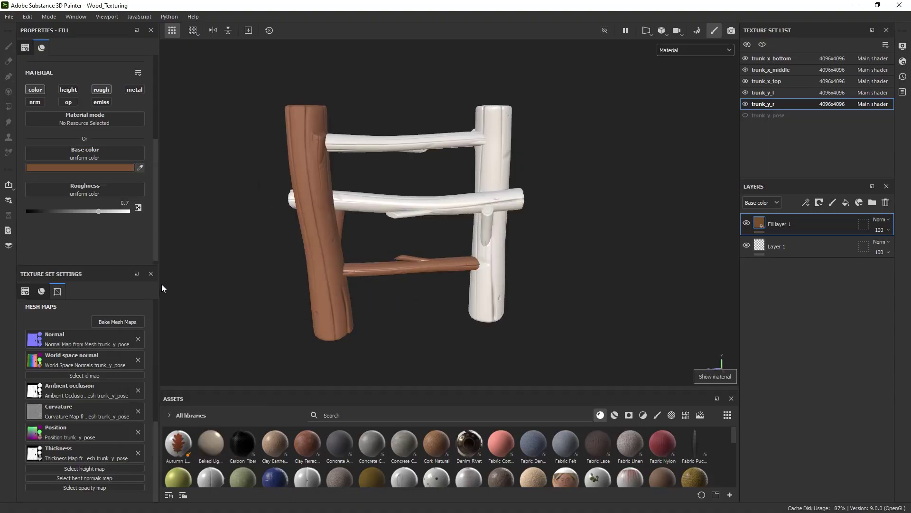
pyautogui.click(126, 168)
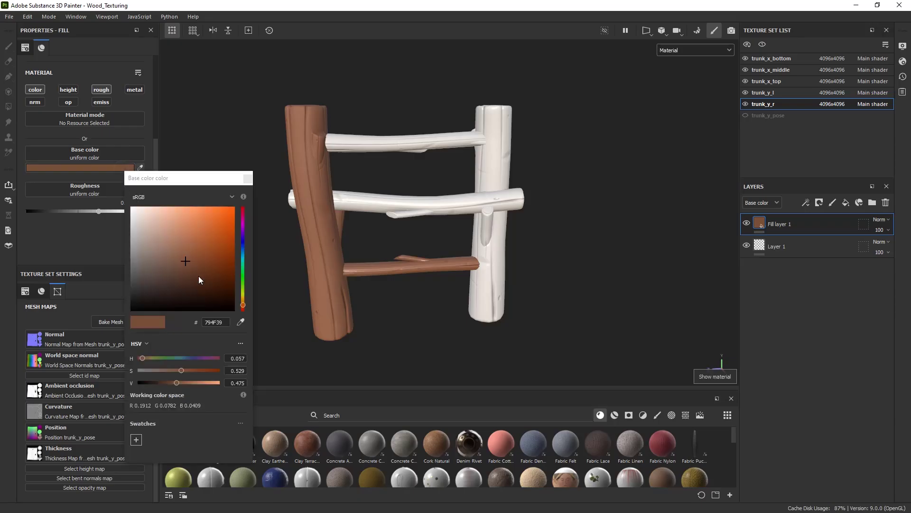
pyautogui.click(178, 371)
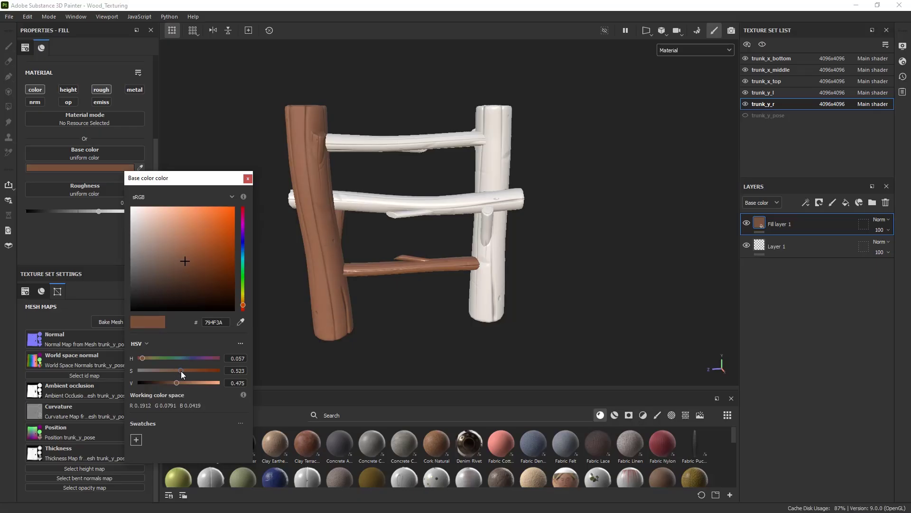
pyautogui.click(182, 371)
pyautogui.click(179, 382)
pyautogui.click(242, 309)
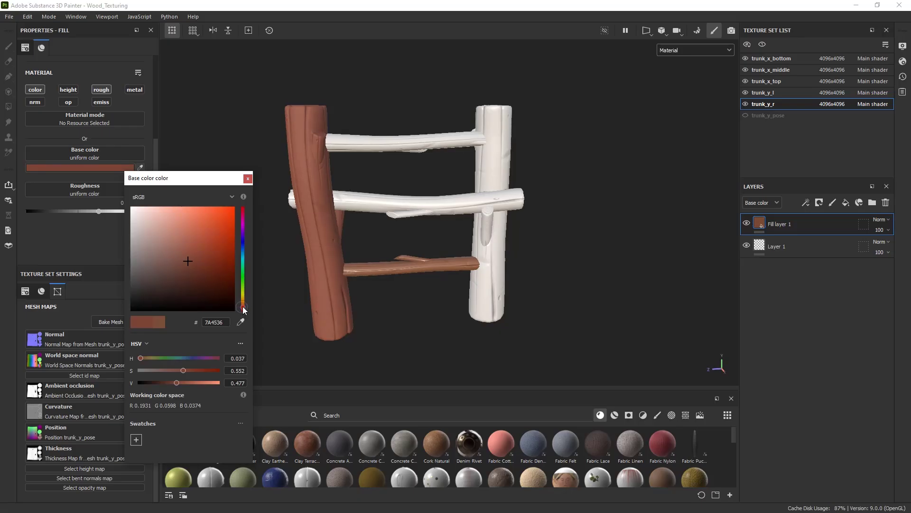
pyautogui.click(243, 306)
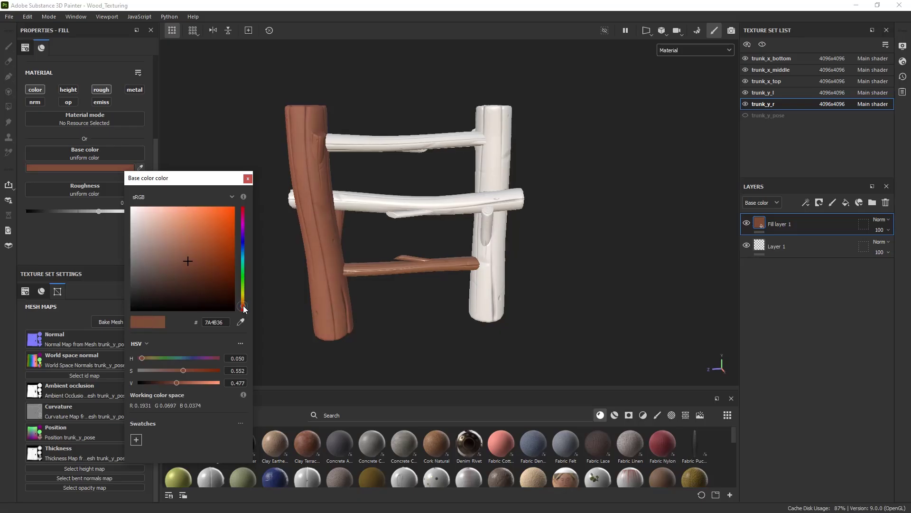
pyautogui.click(247, 178)
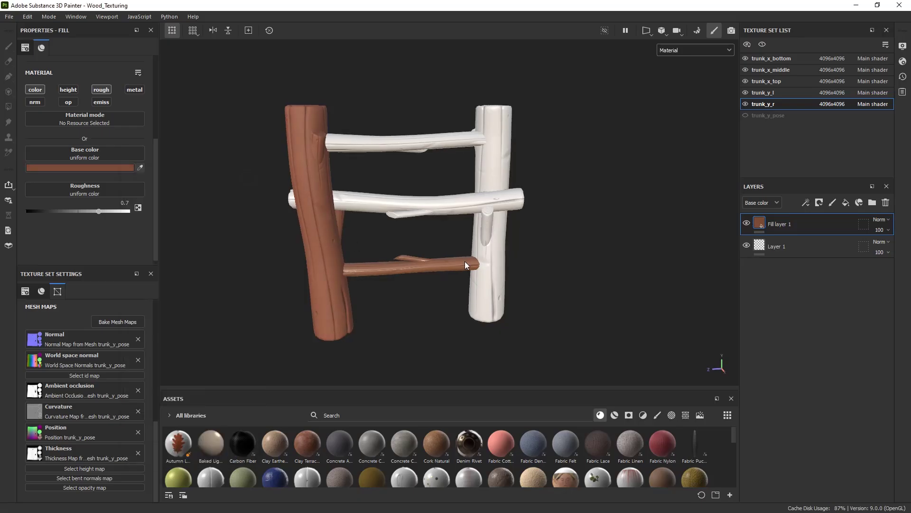
# Rename the trunk_y_r fill layer as base and delete the empty Layer 1 beneath it
pyautogui.doubleClick(780, 226)
pyautogui.write('base')
pyautogui.press('Return')
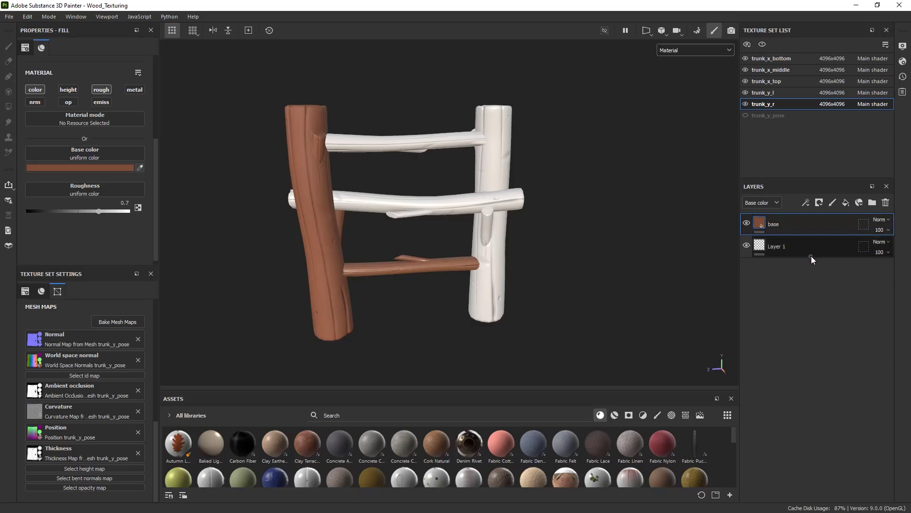
pyautogui.click(796, 246)
pyautogui.press('Delete')
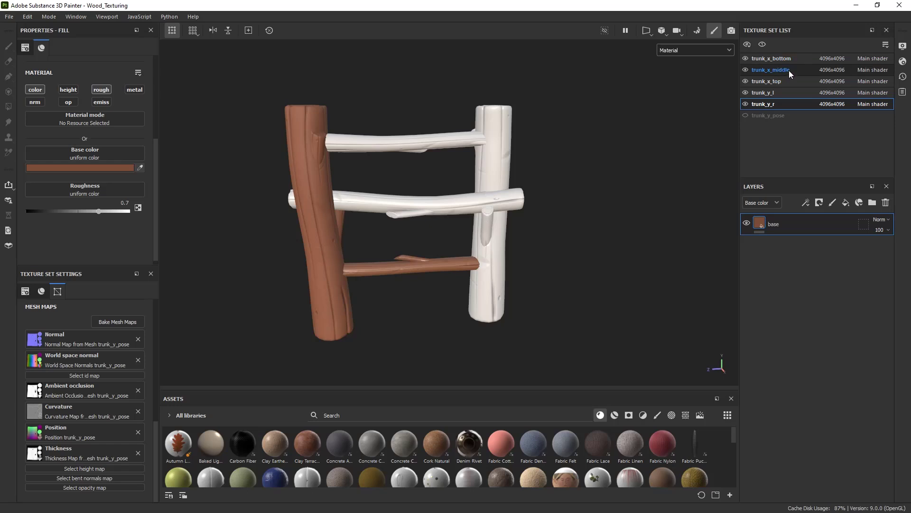
# Delete the existing layer from the trunk_x_bottom texture set
pyautogui.click(781, 79)
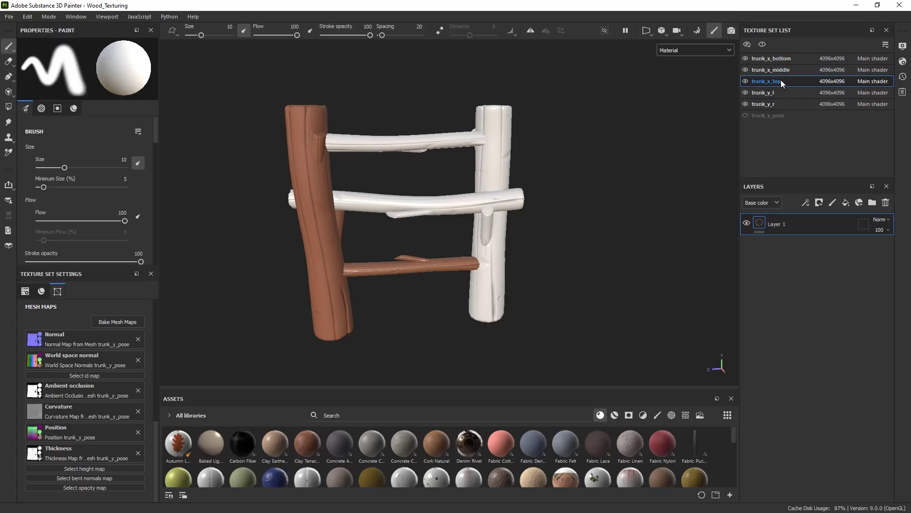
pyautogui.click(779, 73)
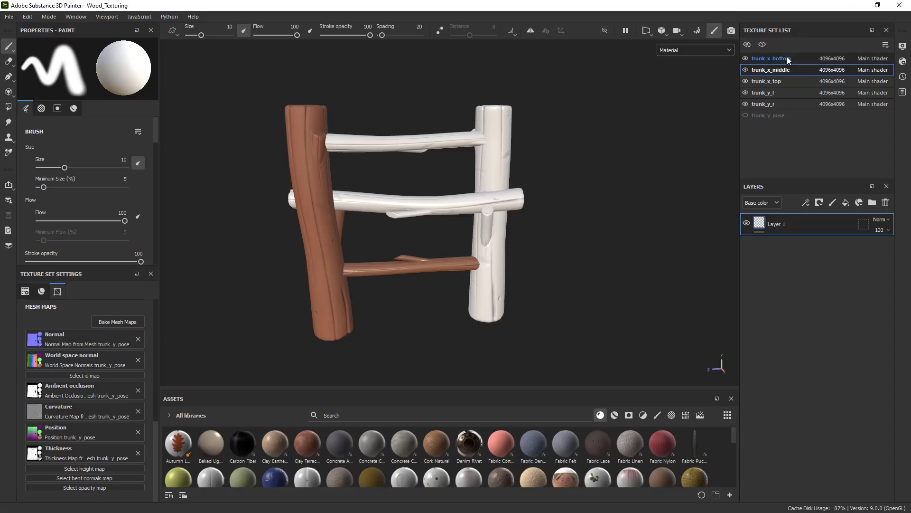
pyautogui.click(787, 58)
pyautogui.click(810, 226)
pyautogui.press('Delete')
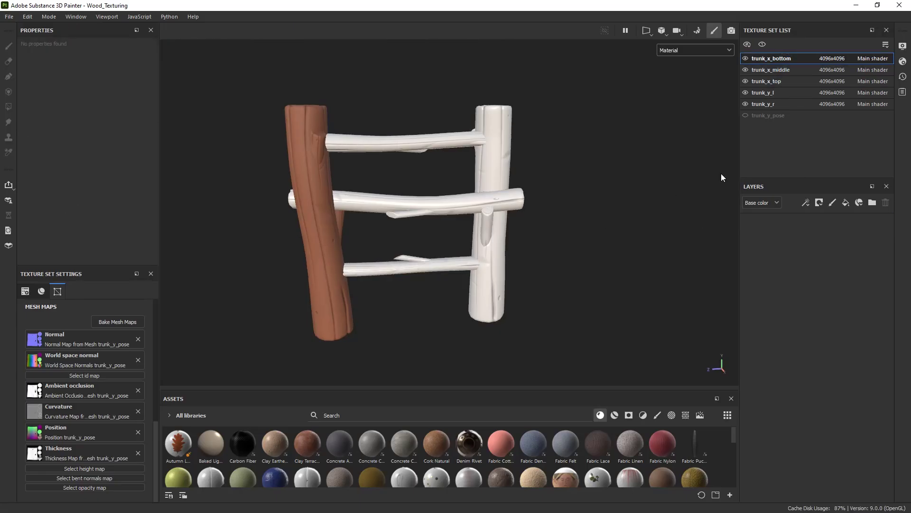
# Copy the base layer from trunk_y_r into the trunk_y_l texture set and delete its empty Layer 1
pyautogui.click(777, 103)
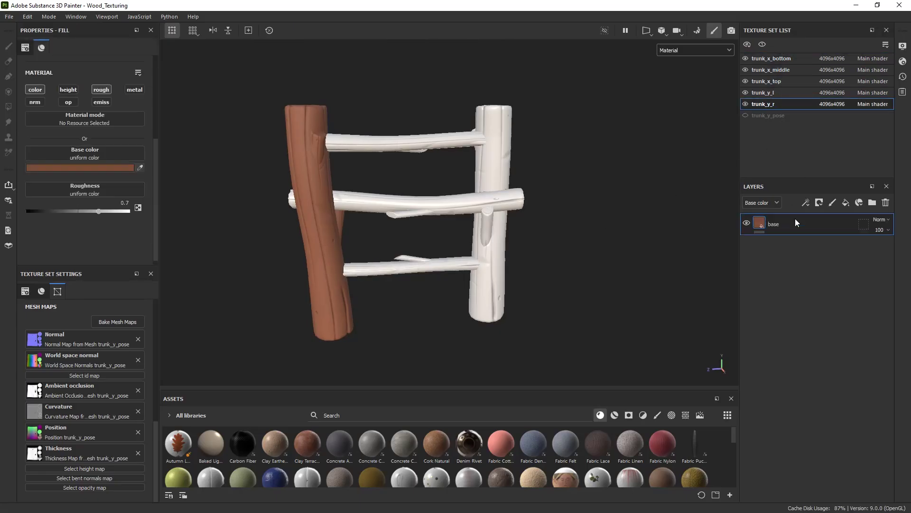
pyautogui.click(772, 94)
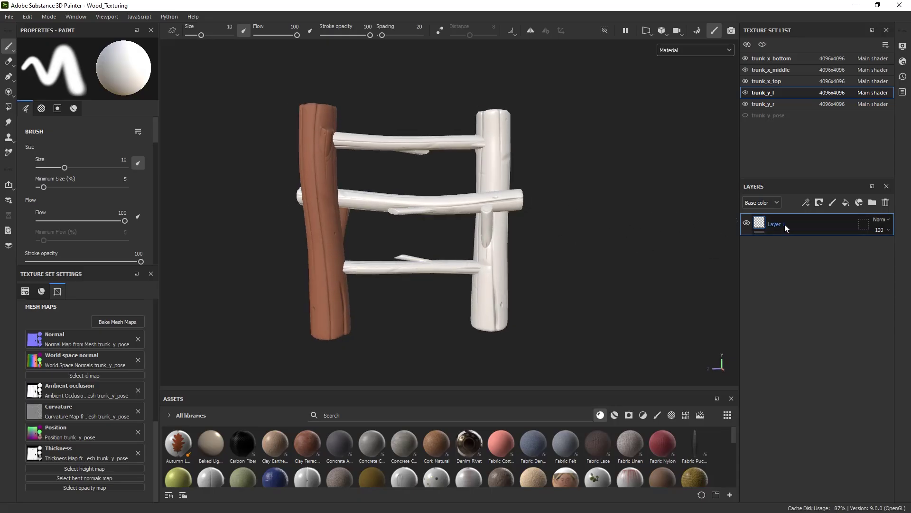
pyautogui.hotkey('ctrl', 'v')
pyautogui.click(787, 246)
pyautogui.press('Delete')
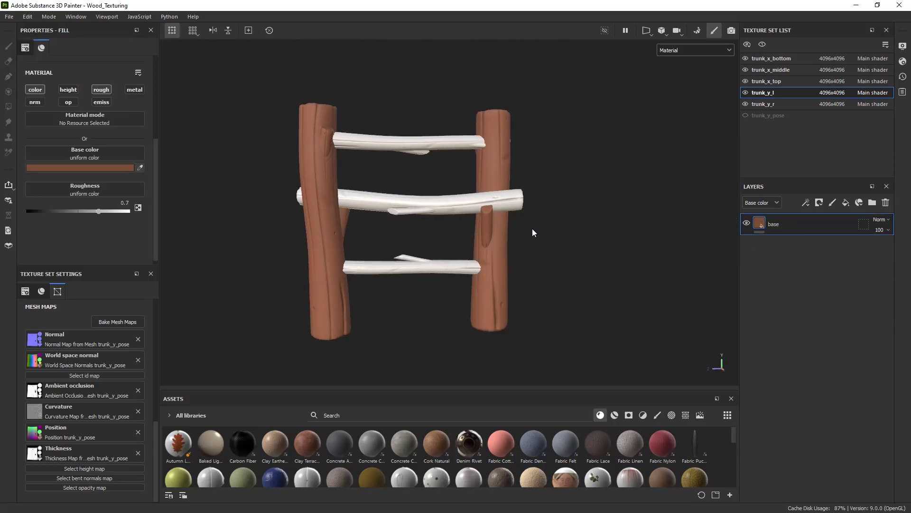
# Hide the trunk_x_bottom, trunk_x_middle, trunk_x_top and trunk_y_l texture sets to isolate the trunk_y_r post
pyautogui.keyDown('alt'); pyautogui.moveTo(532, 232); pyautogui.dragTo(472, 240); pyautogui.keyUp('alt')
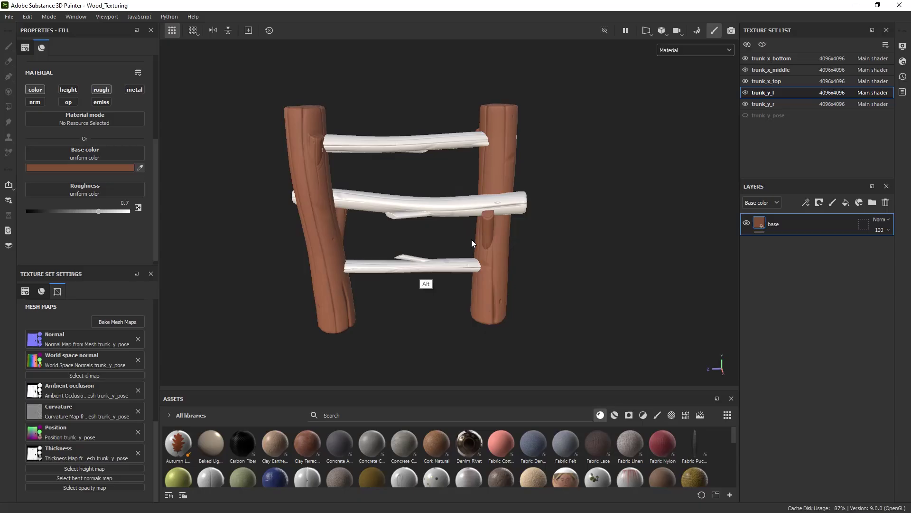
pyautogui.click(745, 59)
pyautogui.click(745, 70)
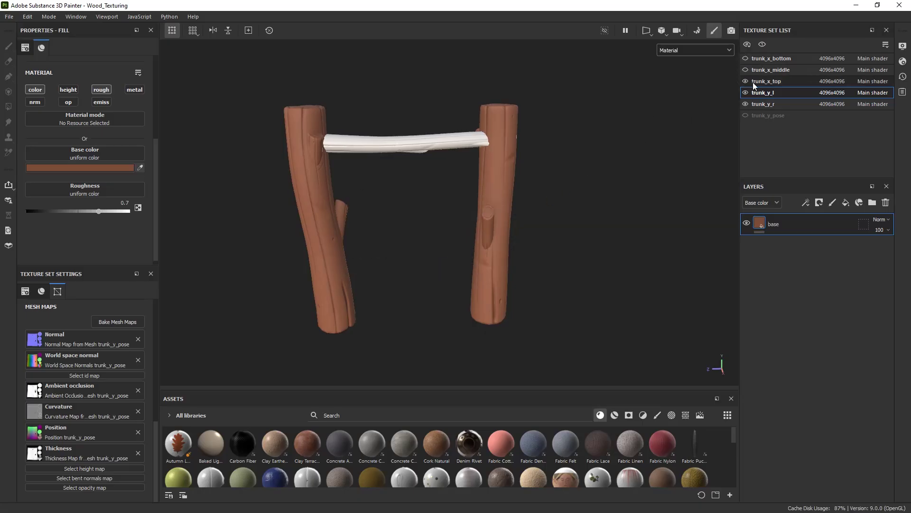
pyautogui.click(745, 82)
pyautogui.keyDown('alt'); pyautogui.moveTo(615, 212); pyautogui.dragTo(635, 167); pyautogui.keyUp('alt')
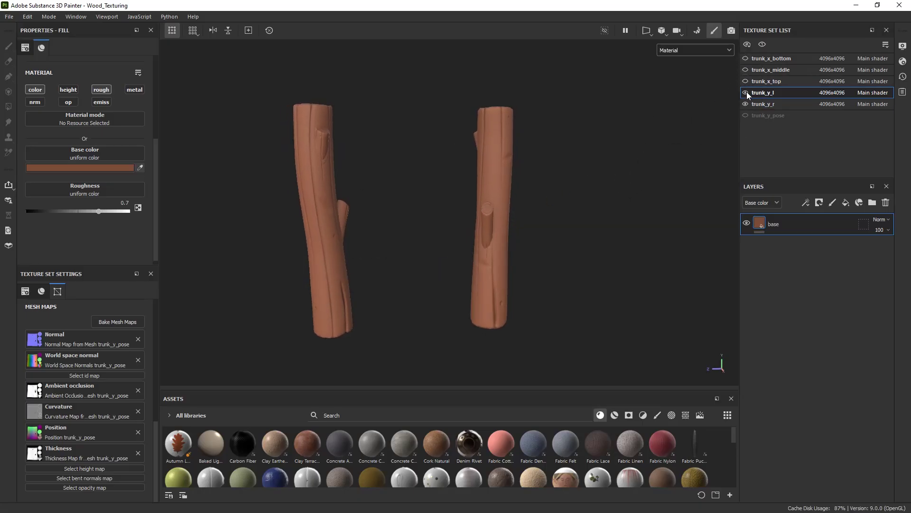
pyautogui.click(745, 93)
pyautogui.keyDown('alt'); pyautogui.moveTo(546, 175); pyautogui.dragTo(468, 208); pyautogui.keyUp('alt')
pyautogui.keyDown('alt'); pyautogui.moveTo(462, 241); pyautogui.dragTo(511, 202); pyautogui.keyUp('alt')
# Add a fill layer above base in the selected trunk_y_l texture set and name it edge_on_off
pyautogui.click(844, 203)
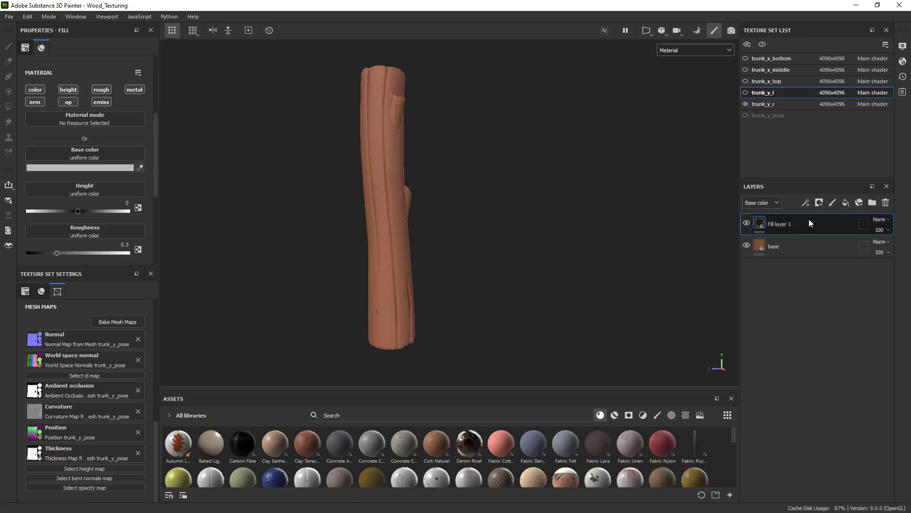
pyautogui.doubleClick(781, 223)
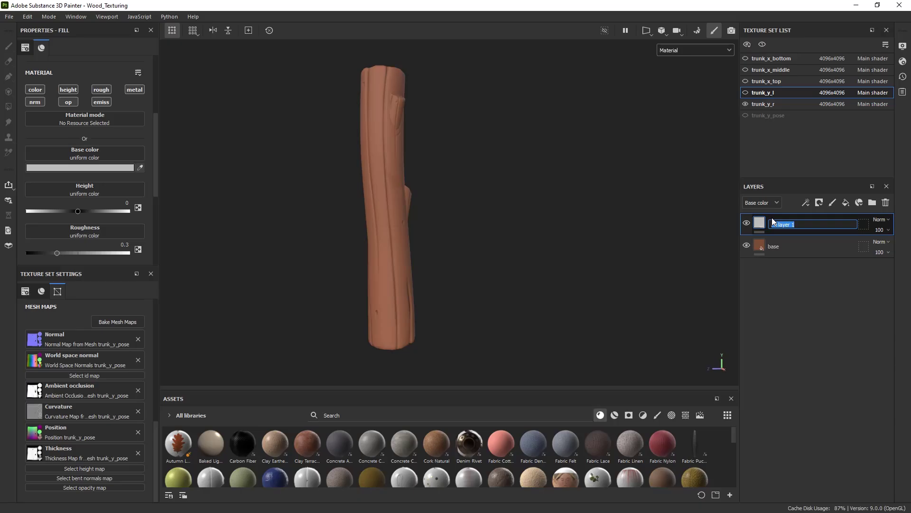
pyautogui.press('BackSpace')
pyautogui.write('Edge')
pyautogui.write('_on_off')
pyautogui.press('Return')
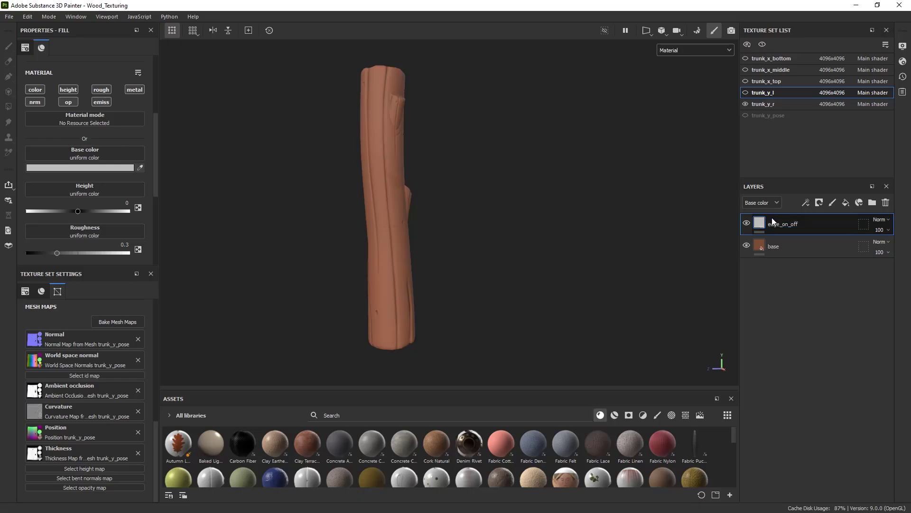
# Limit the edge_on_off fill layer to the color channel only
pyautogui.keyDown('alt'); pyautogui.moveTo(332, 186); pyautogui.dragTo(346, 203); pyautogui.keyUp('alt')
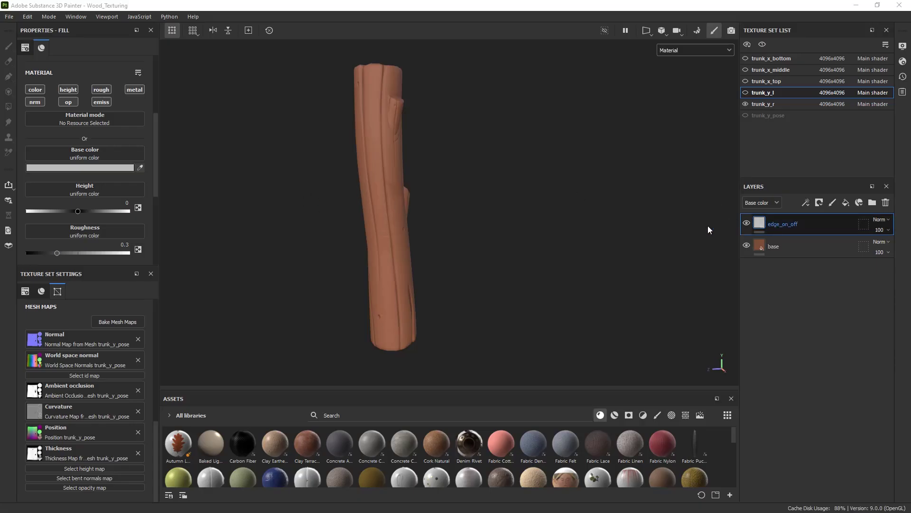
pyautogui.moveTo(476, 234)
pyautogui.keyDown('alt'); pyautogui.mouseDown()
pyautogui.moveTo(458, 216)
pyautogui.moveTo(468, 232)
pyautogui.mouseUp(); pyautogui.keyUp('alt')
pyautogui.keyDown('alt'); pyautogui.click(38, 89); pyautogui.keyUp('alt')
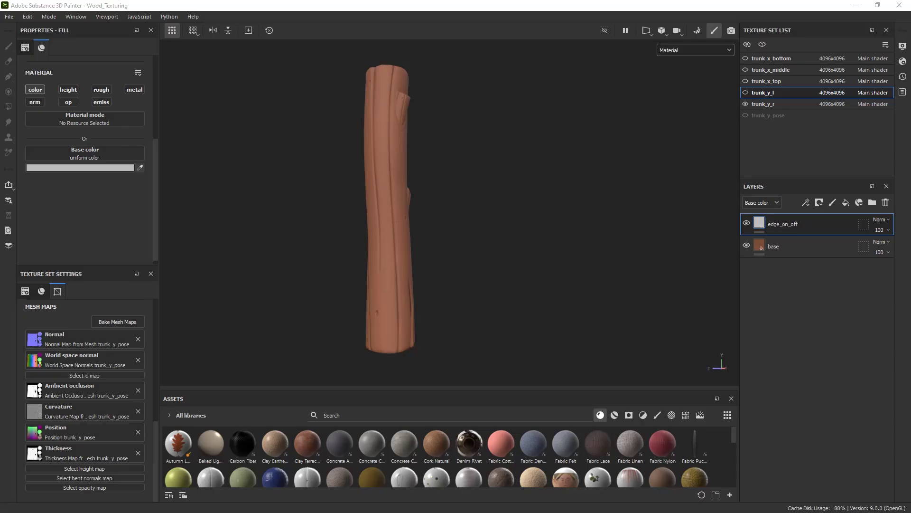
# Try adding a generator directly to the edge_on_off layer's content, then undo it
pyautogui.rightClick(766, 224)
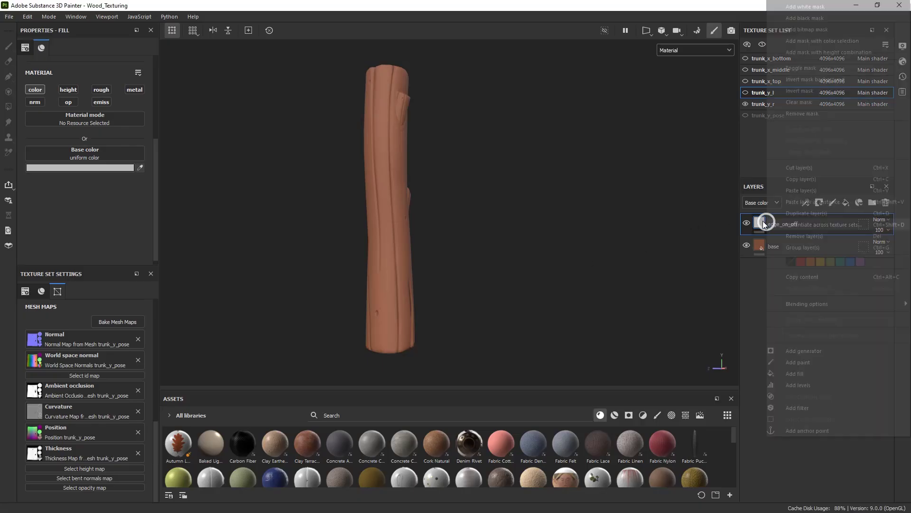
pyautogui.click(798, 351)
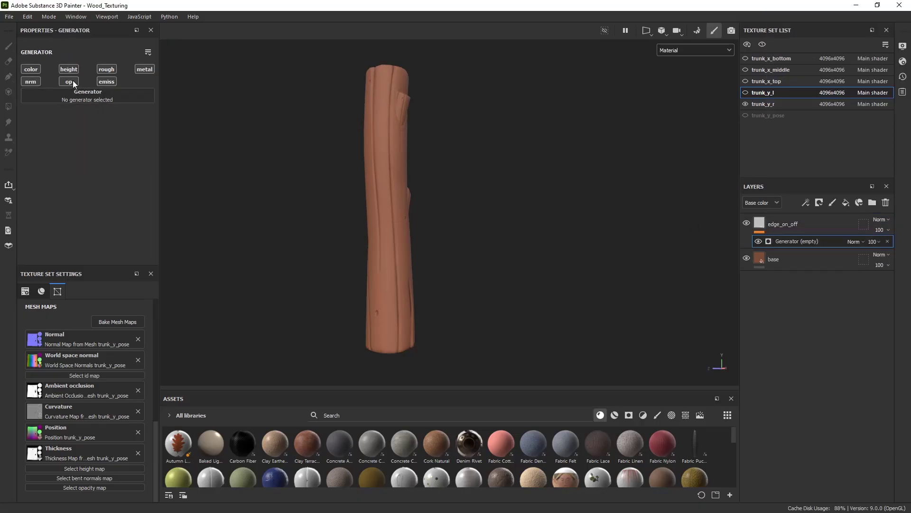
pyautogui.hotkey('ctrl', 'z')
# Add a black mask to the edge_on_off layer and assign a Mask Editor generator to it
pyautogui.rightClick(760, 225)
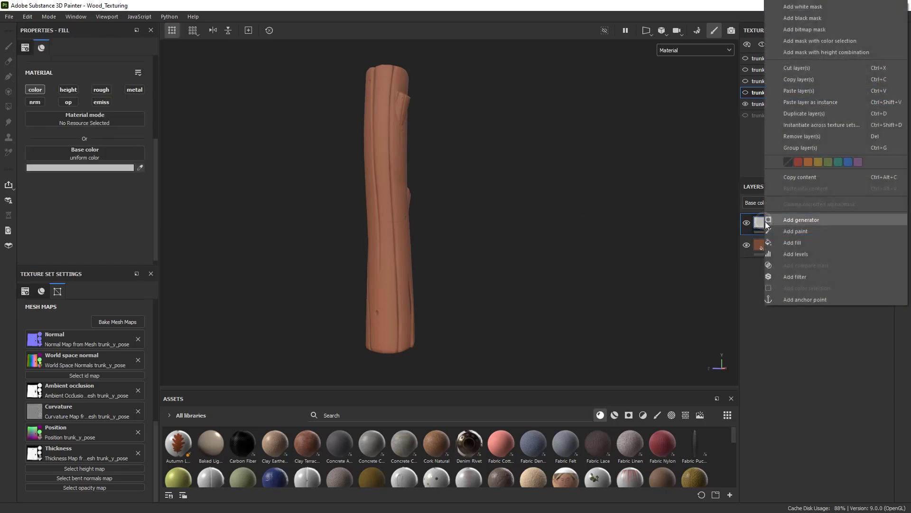
pyautogui.click(828, 18)
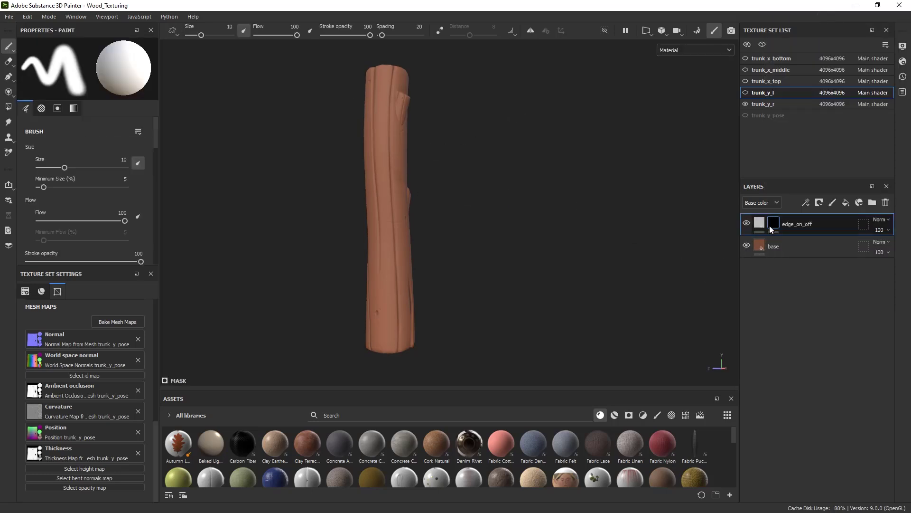
pyautogui.rightClick(774, 223)
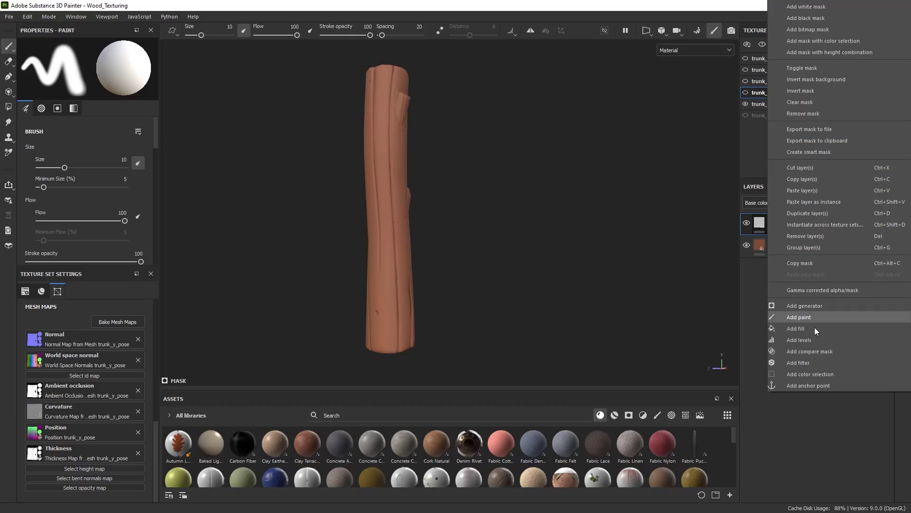
pyautogui.click(805, 306)
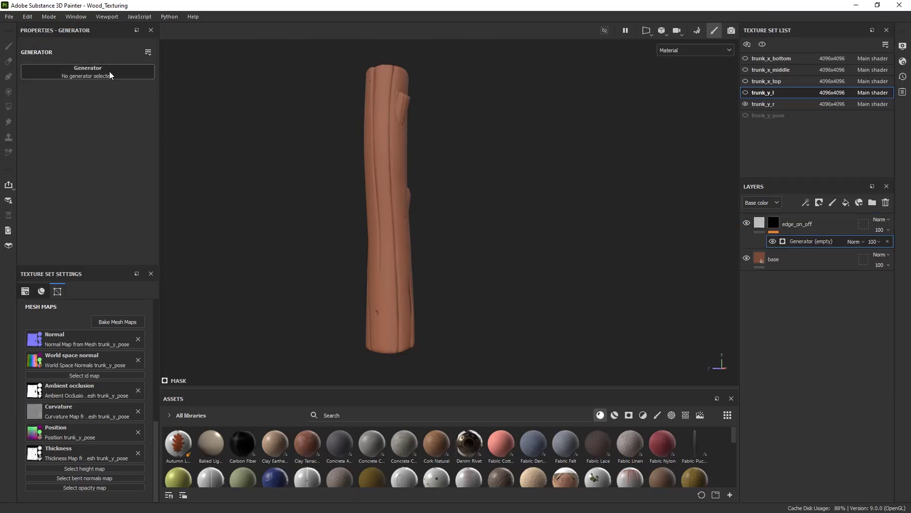
pyautogui.click(109, 71)
pyautogui.write('mask')
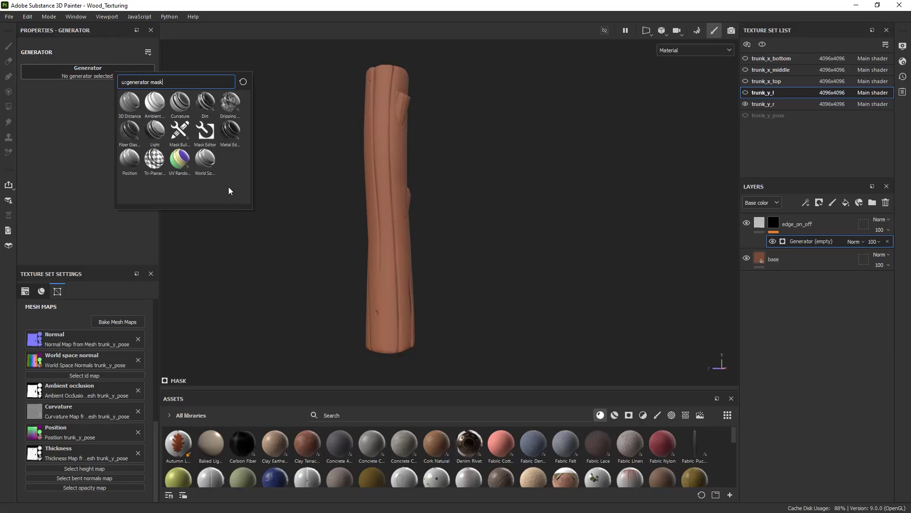
pyautogui.click(204, 135)
pyautogui.keyDown('alt'); pyautogui.moveTo(411, 180); pyautogui.dragTo(463, 225); pyautogui.keyUp('alt')
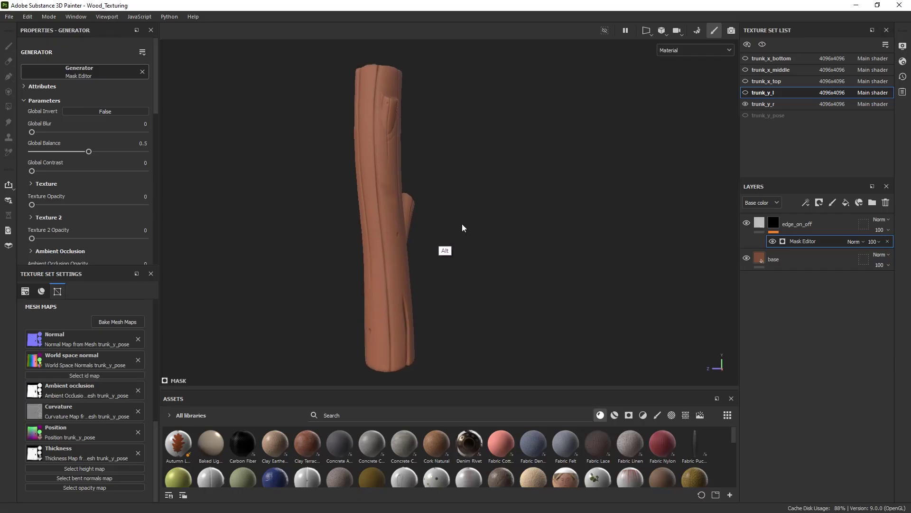
# Compare the edge_on_off mask display with the material display on the visible post
pyautogui.click(747, 224)
pyautogui.keyDown('alt'); pyautogui.click(774, 225); pyautogui.keyUp('alt')
pyautogui.keyDown('alt'); pyautogui.moveTo(569, 232); pyautogui.dragTo(543, 228); pyautogui.keyUp('alt')
pyautogui.press('m')
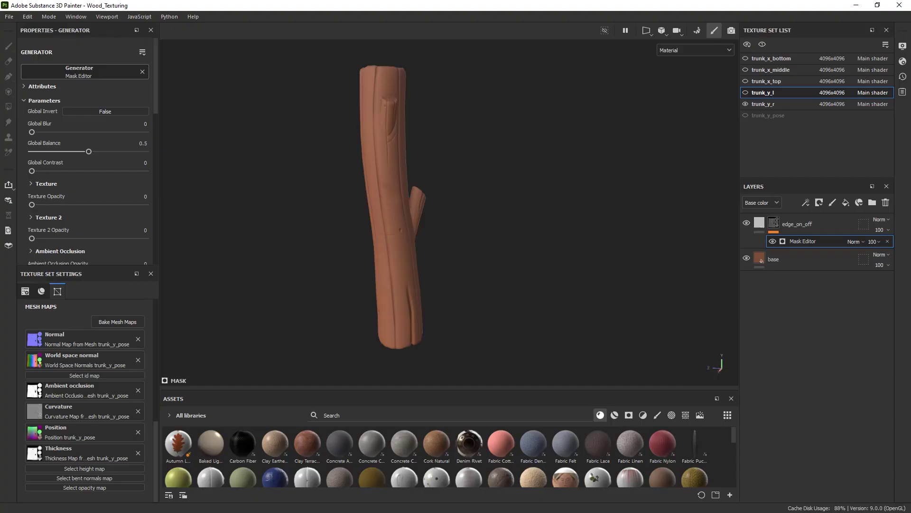
pyautogui.keyDown('alt'); pyautogui.click(774, 222); pyautogui.keyUp('alt')
pyautogui.keyDown('alt'); pyautogui.moveTo(495, 204); pyautogui.dragTo(489, 256); pyautogui.keyUp('alt')
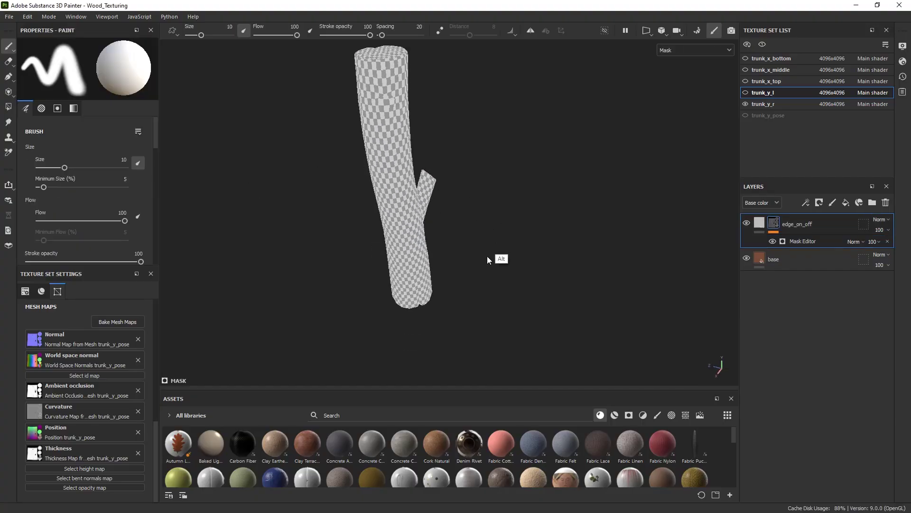
pyautogui.keyDown('alt'); pyautogui.moveTo(489, 257); pyautogui.dragTo(509, 271, button='right'); pyautogui.keyUp('alt')
pyautogui.press('m')
pyautogui.keyDown('alt'); pyautogui.moveTo(458, 218); pyautogui.dragTo(458, 277); pyautogui.keyUp('alt')
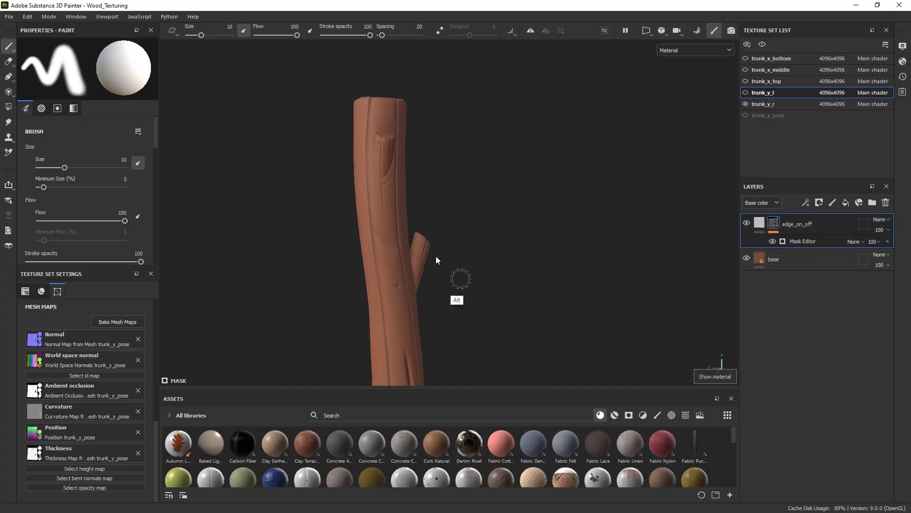
pyautogui.keyDown('alt'); pyautogui.moveTo(375, 196); pyautogui.dragTo(562, 307, button='right'); pyautogui.keyUp('alt')
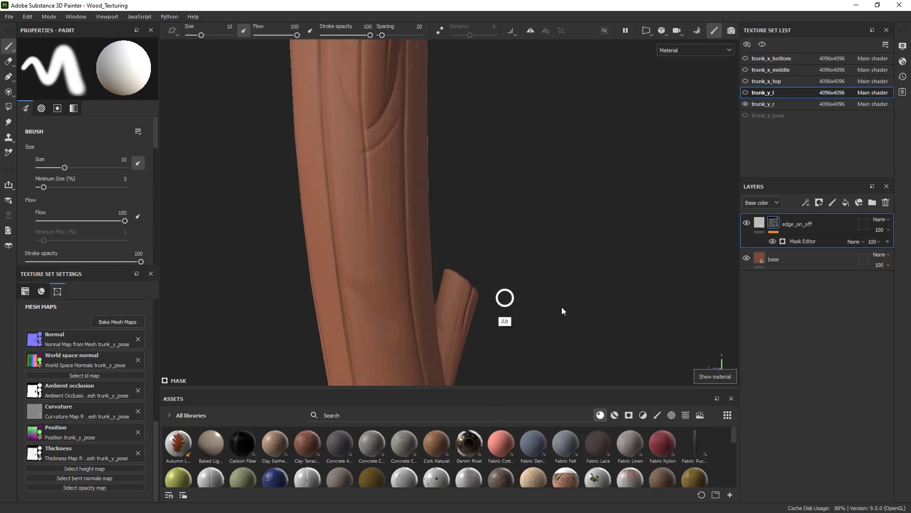
# Add a trial fill layer above edge_on_off and check which texture set the visible post belongs to
pyautogui.click(846, 203)
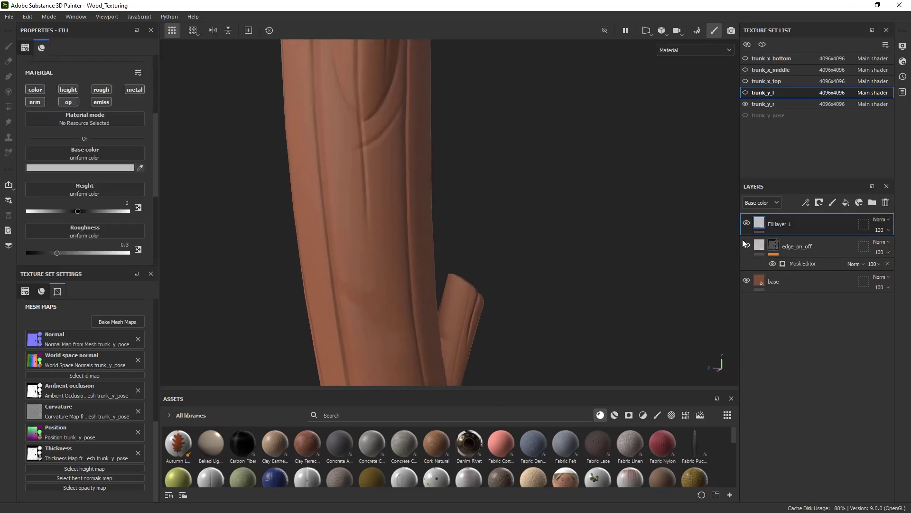
pyautogui.keyDown('alt'); pyautogui.moveTo(639, 235); pyautogui.dragTo(299, 175, button='right'); pyautogui.keyUp('alt')
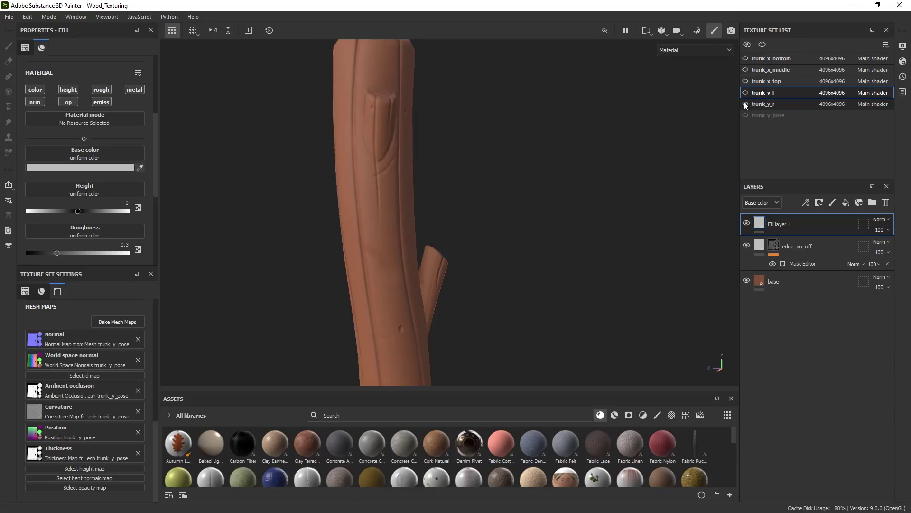
pyautogui.click(744, 104)
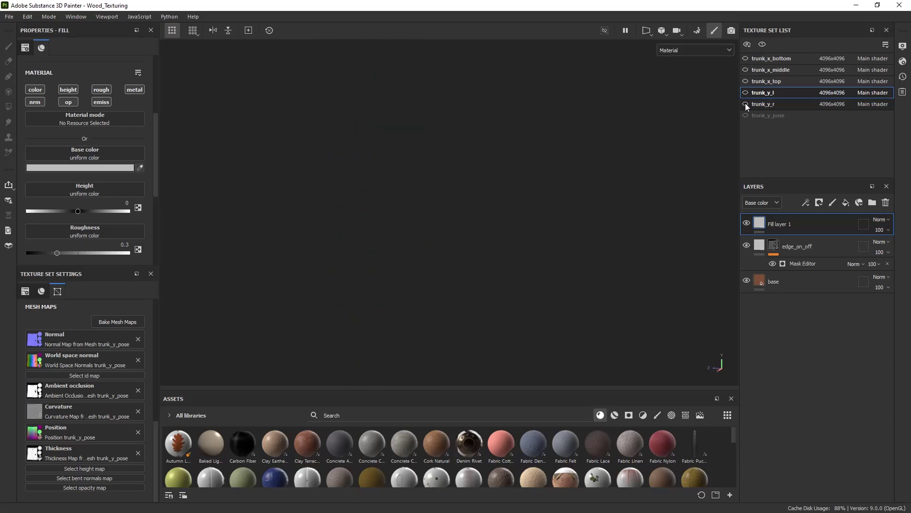
pyautogui.click(746, 104)
pyautogui.click(771, 105)
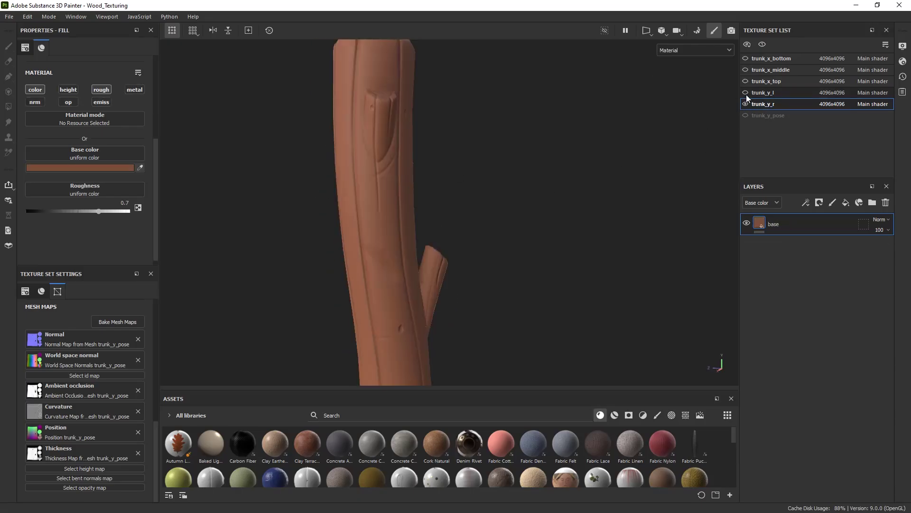
pyautogui.click(765, 92)
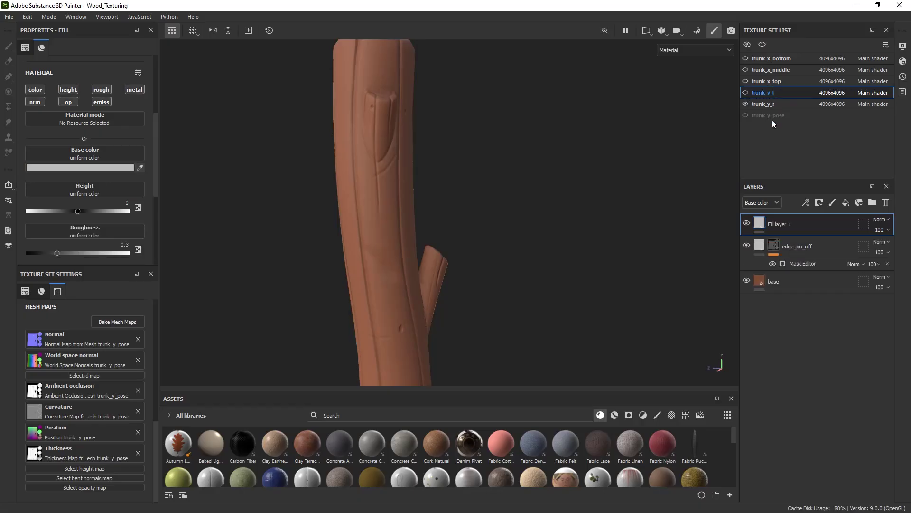
# Delete the trial fill layer and edge_on_off from trunk_y_l, and make trunk_y_r the active texture set
pyautogui.click(885, 202)
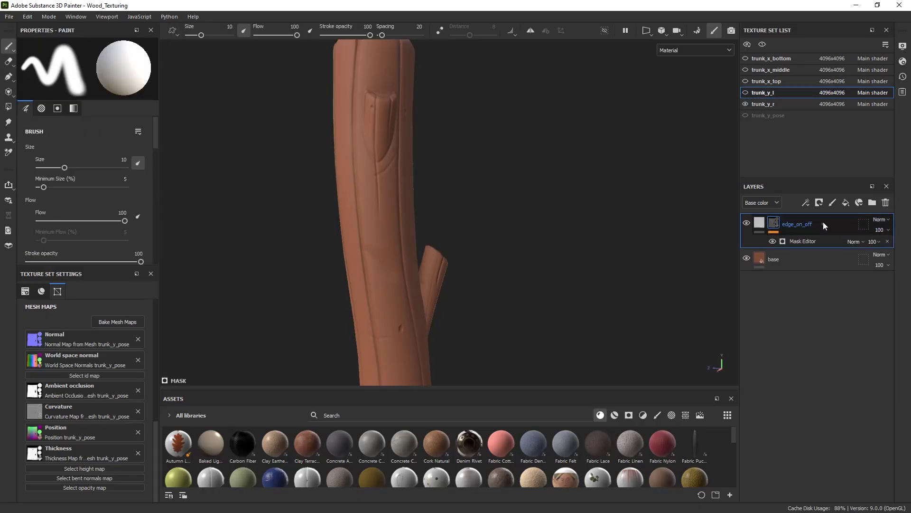
pyautogui.click(887, 203)
pyautogui.click(777, 105)
# Add a fill layer above base in the trunk_y_r texture set and limit it to the color channel
pyautogui.keyDown('alt'); pyautogui.moveTo(554, 204); pyautogui.dragTo(526, 242, button='right'); pyautogui.keyUp('alt')
pyautogui.keyDown('alt'); pyautogui.moveTo(520, 256); pyautogui.dragTo(570, 171, button='middle'); pyautogui.keyUp('alt')
pyautogui.click(846, 203)
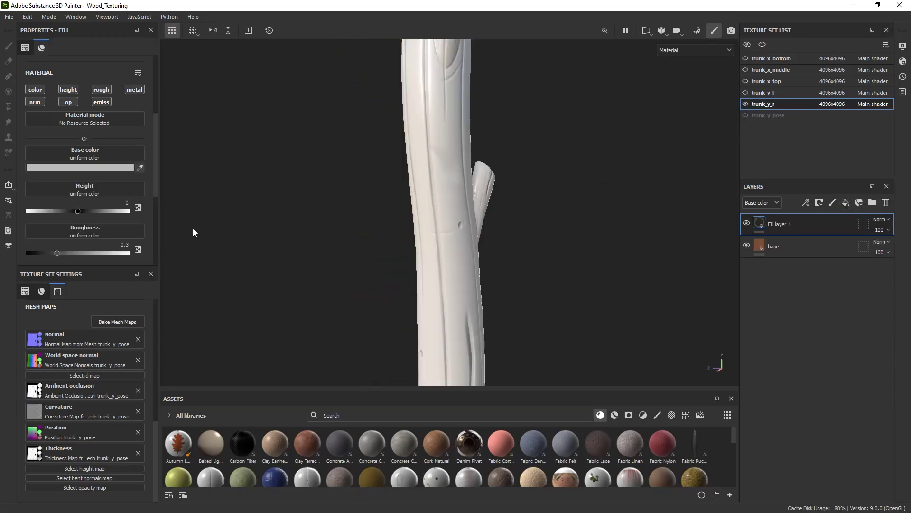
pyautogui.click(43, 92)
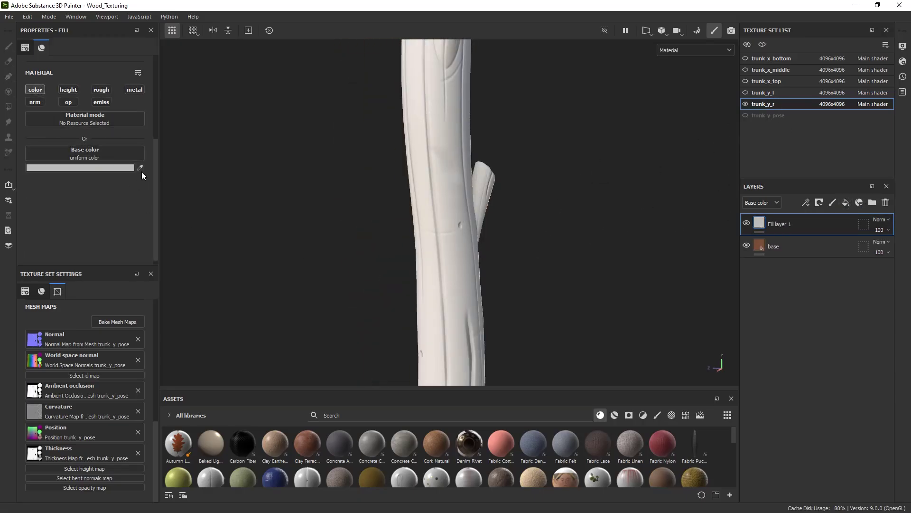
# Add a black mask to the new trunk_y_r fill layer and rename the layer edges_on_off
pyautogui.rightClick(760, 221)
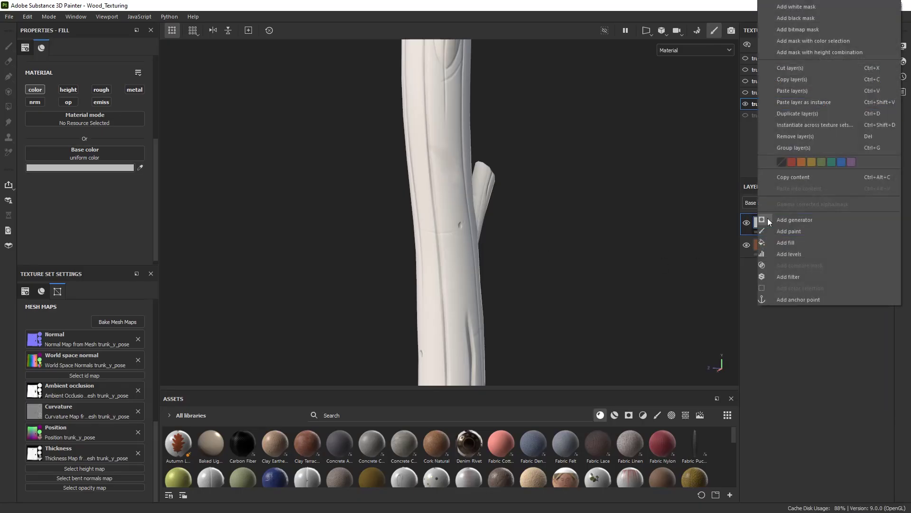
pyautogui.click(800, 29)
pyautogui.doubleClick(787, 232)
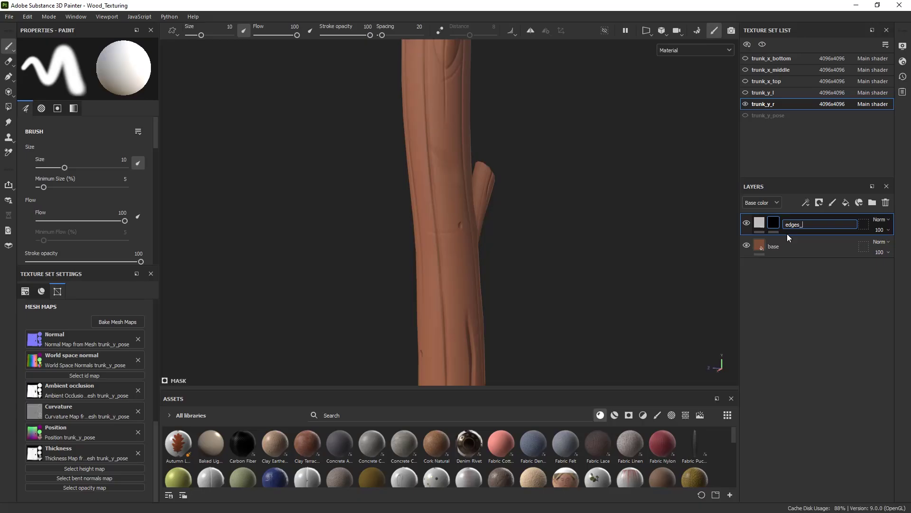
pyautogui.write('edges_on_off')
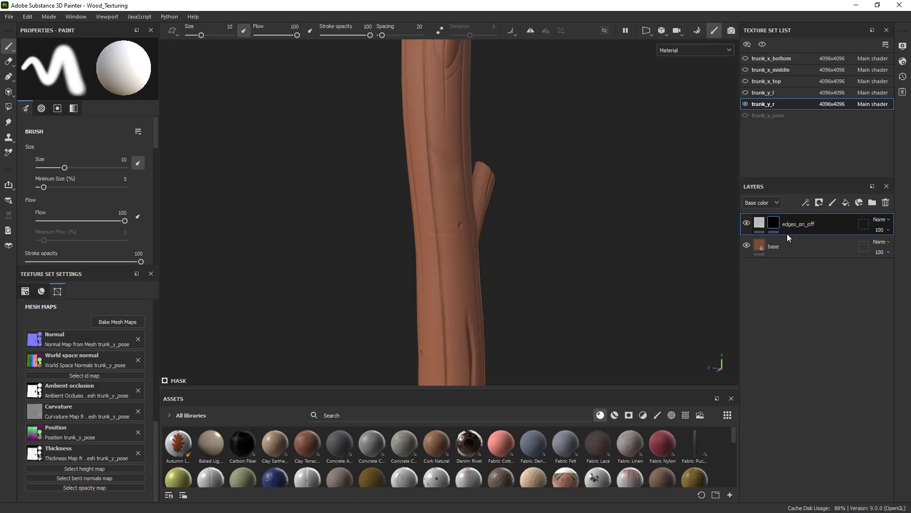
pyautogui.press('Return')
# Add a generator to the edges_on_off mask and set it to Mask Editor
pyautogui.rightClick(779, 224)
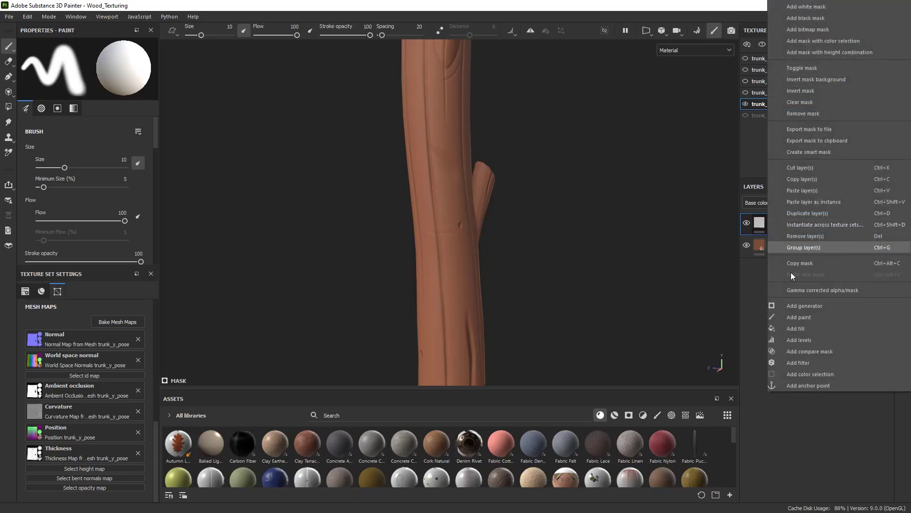
pyautogui.click(825, 309)
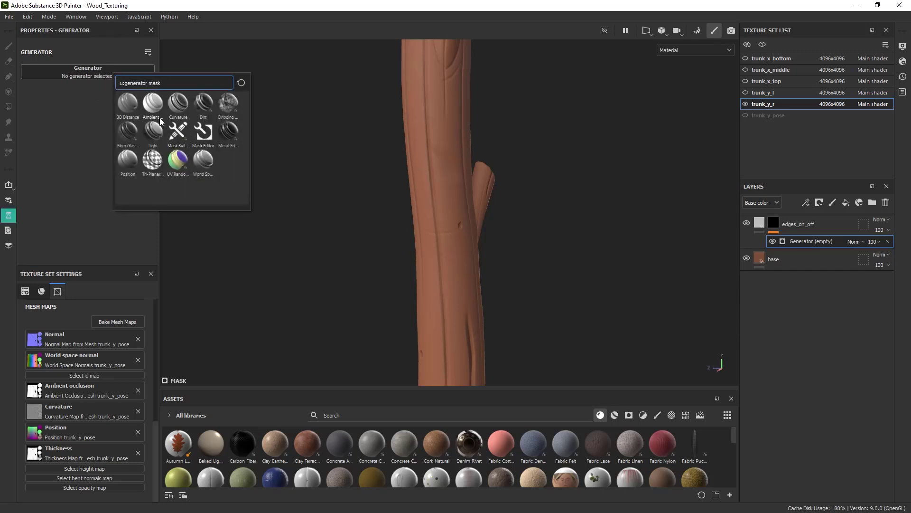
pyautogui.click(204, 137)
pyautogui.keyDown('alt'); pyautogui.moveTo(408, 209); pyautogui.dragTo(375, 213); pyautogui.keyUp('alt')
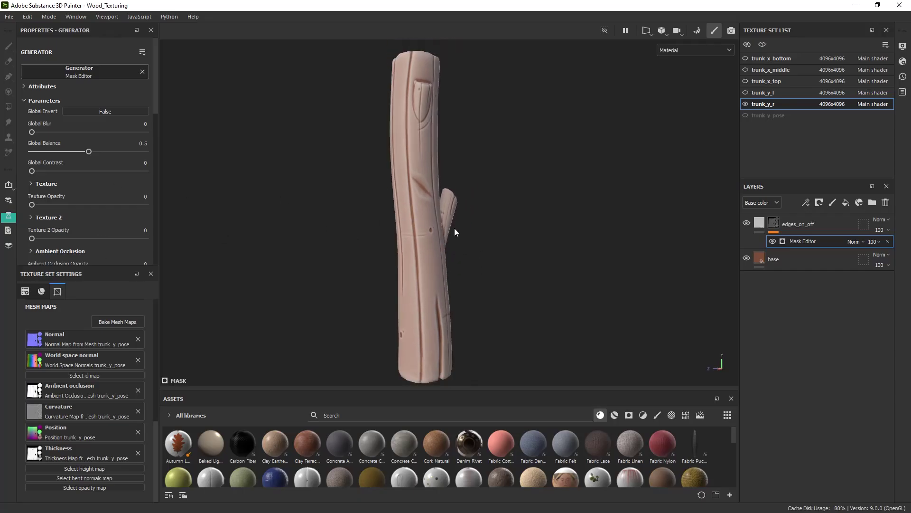
pyautogui.keyDown('alt'); pyautogui.moveTo(455, 231); pyautogui.dragTo(598, 242); pyautogui.keyUp('alt')
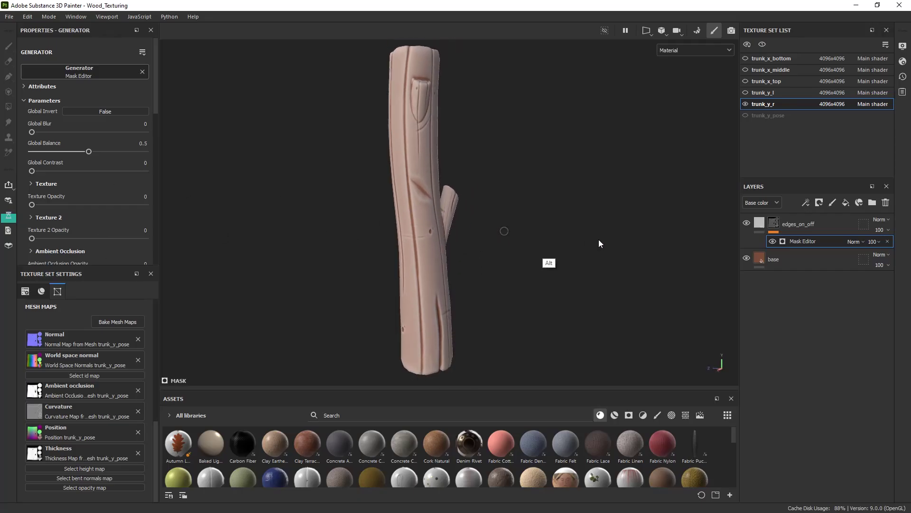
# Display only the edges_on_off mask and examine its edges and grooves around the post
pyautogui.keyDown('alt'); pyautogui.click(777, 226); pyautogui.keyUp('alt')
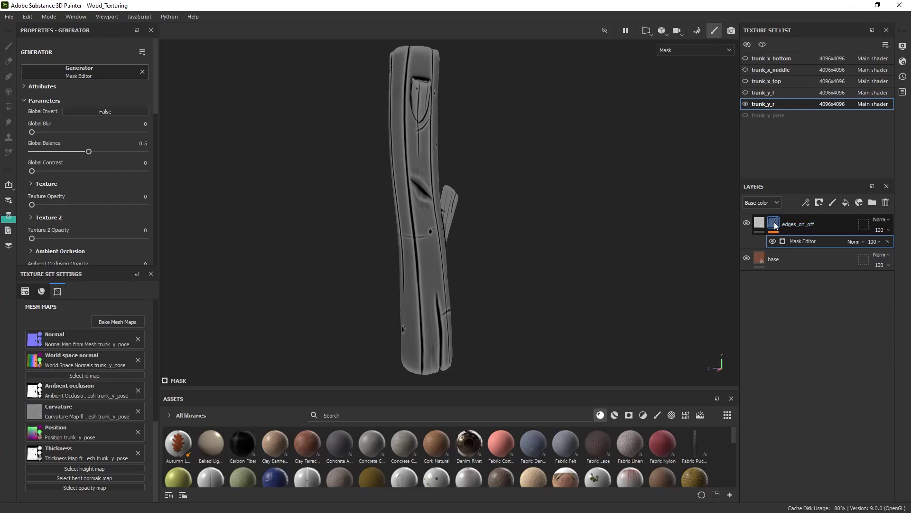
pyautogui.keyDown('alt'); pyautogui.moveTo(433, 192); pyautogui.dragTo(469, 206); pyautogui.keyUp('alt')
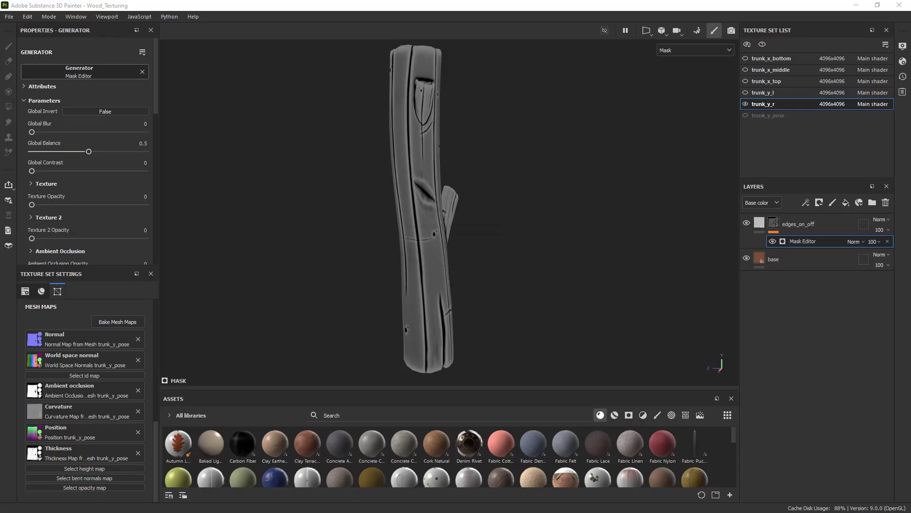
pyautogui.keyDown('alt'); pyautogui.moveTo(408, 269); pyautogui.dragTo(387, 277); pyautogui.keyUp('alt')
pyautogui.keyDown('alt'); pyautogui.moveTo(388, 277); pyautogui.dragTo(428, 271, button='right'); pyautogui.keyUp('alt')
pyautogui.keyDown('alt'); pyautogui.moveTo(429, 271); pyautogui.dragTo(444, 282); pyautogui.keyUp('alt')
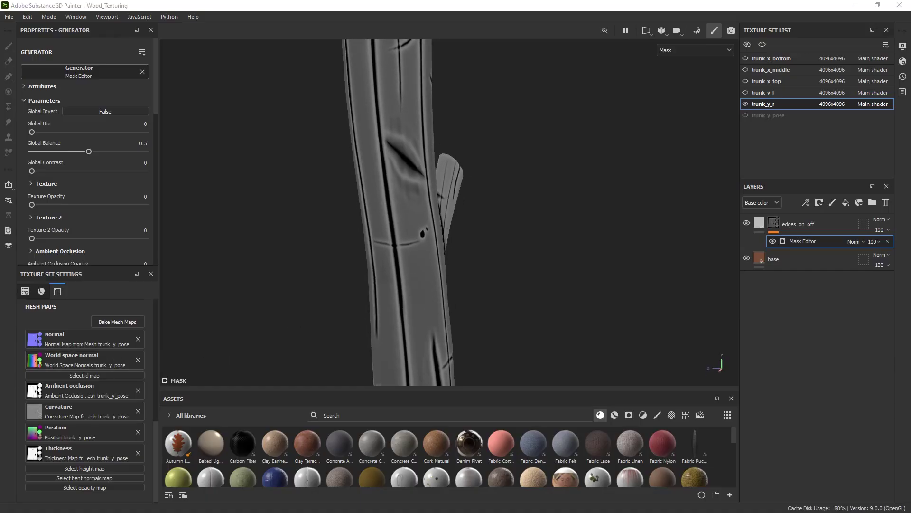
pyautogui.keyDown('alt'); pyautogui.moveTo(574, 258); pyautogui.dragTo(551, 260); pyautogui.keyUp('alt')
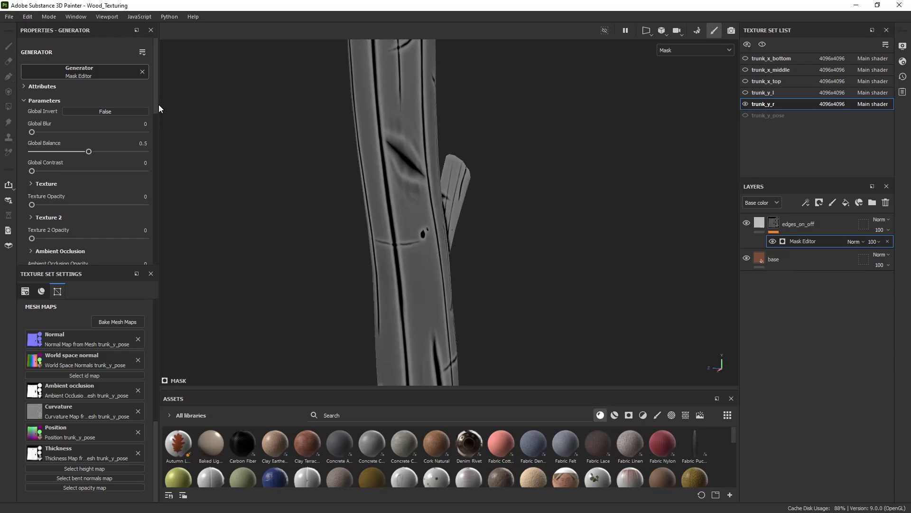
pyautogui.moveTo(156, 105); pyautogui.dragTo(156, 149)
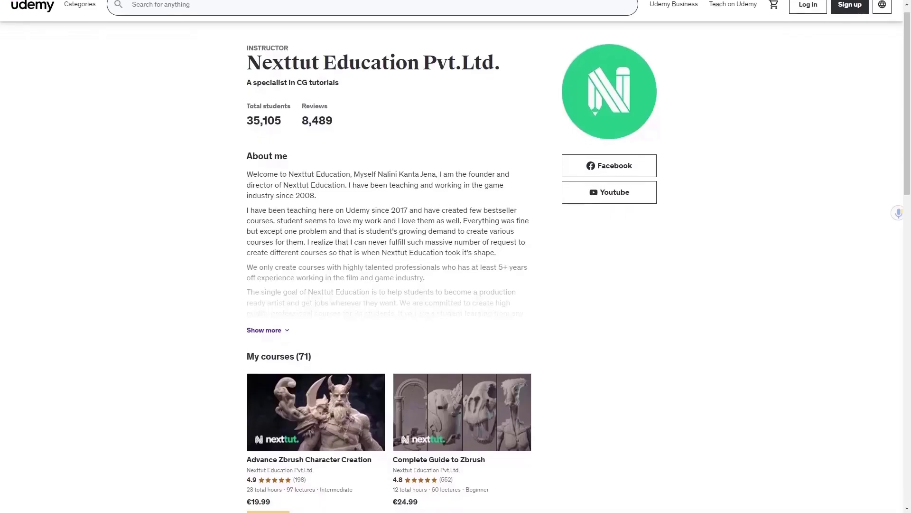
pyautogui.scroll(-2, 455, 256)
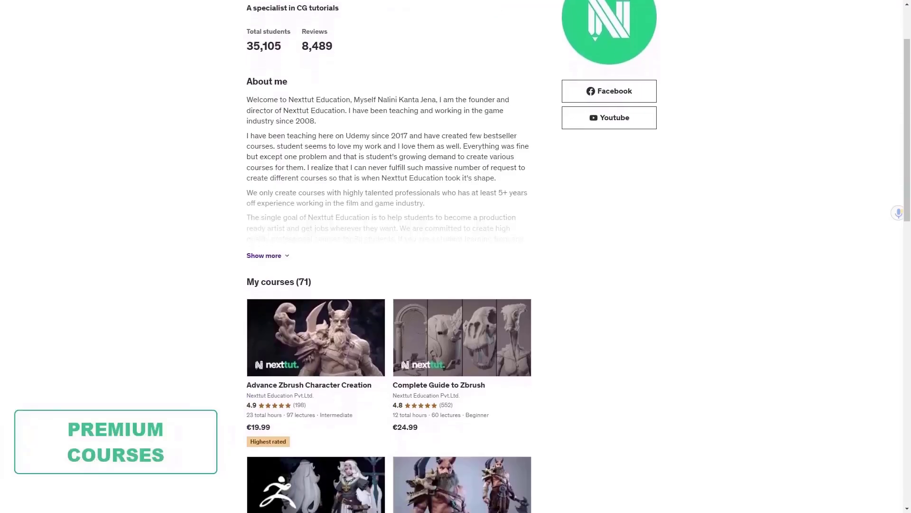
pyautogui.scroll(-3, 456, 256)
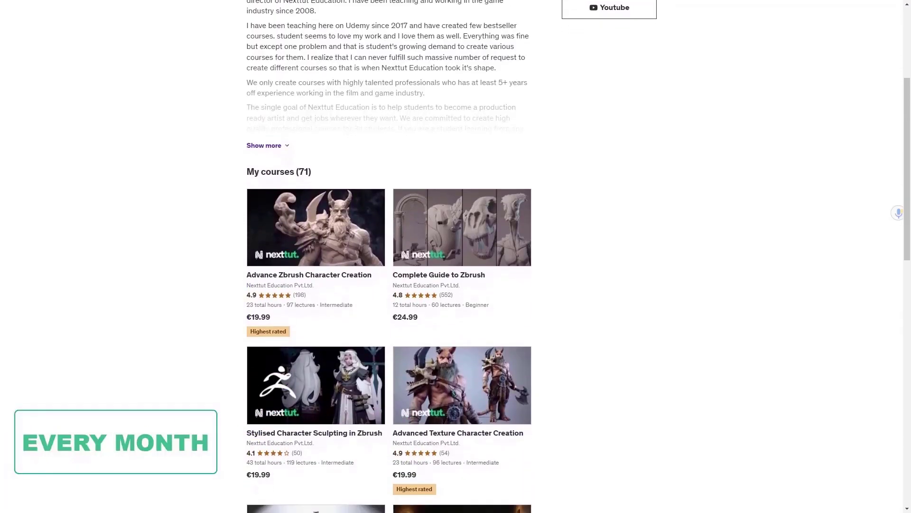
pyautogui.scroll(-3, 456, 256)
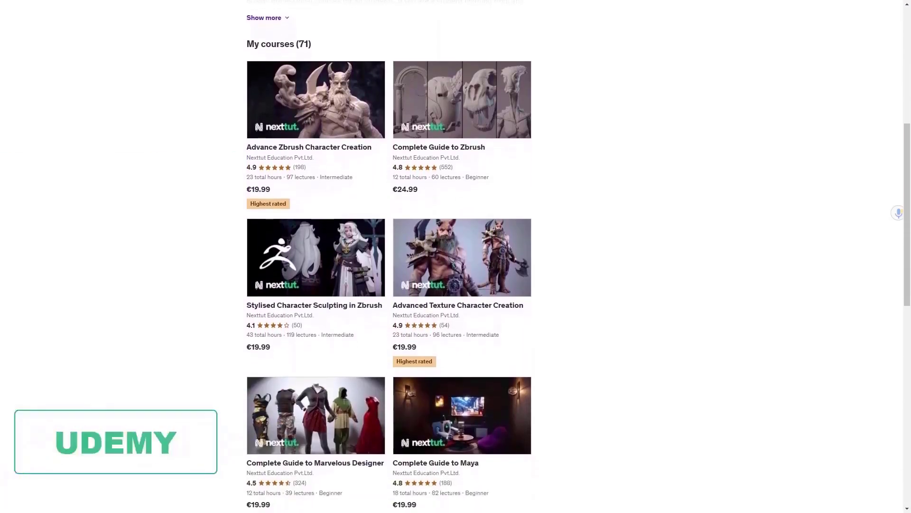
pyautogui.scroll(-3, 455, 256)
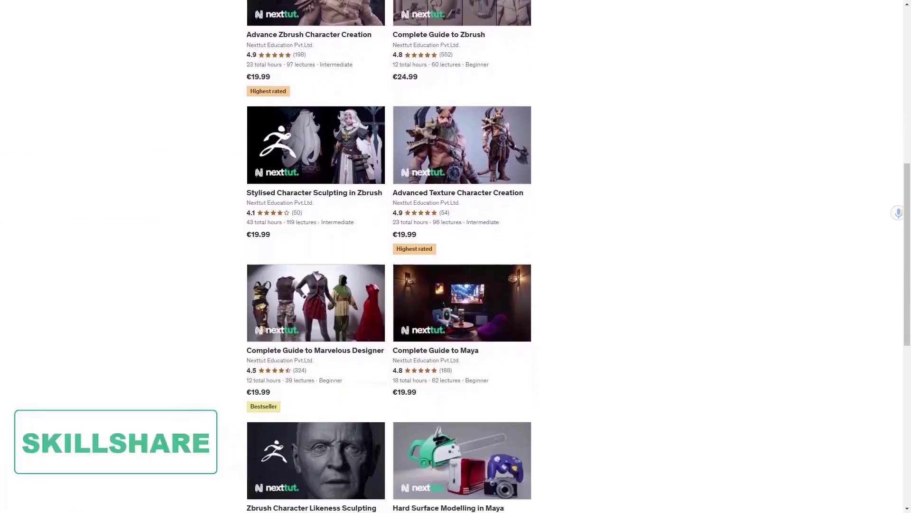
pyautogui.scroll(-3, 869, 450)
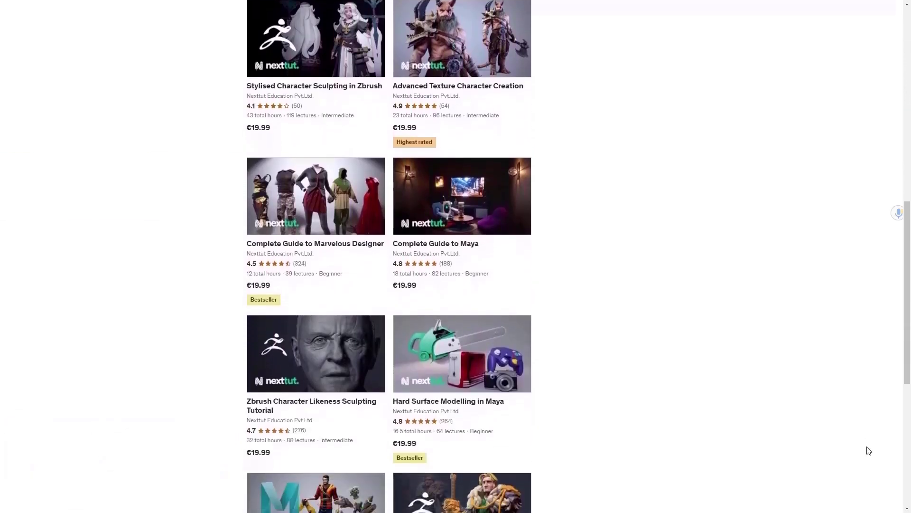
# Look through the Nexttut course listings, including those on its Skillshare teacher page
pyautogui.scroll(-2, 869, 450)
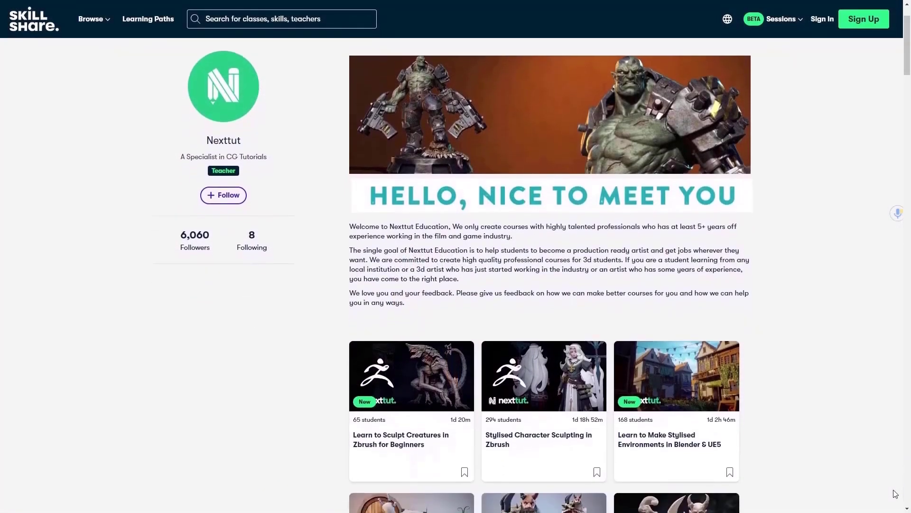
pyautogui.scroll(-2, 895, 493)
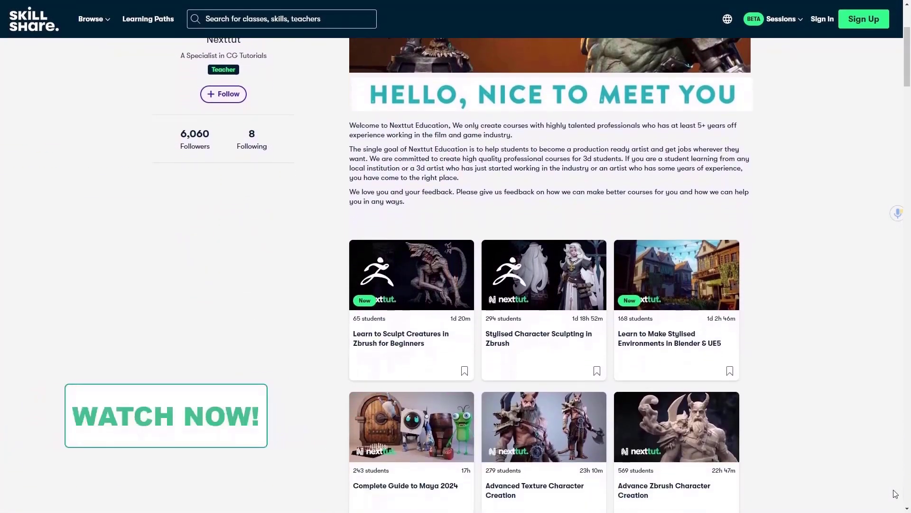
pyautogui.scroll(-2, 895, 493)
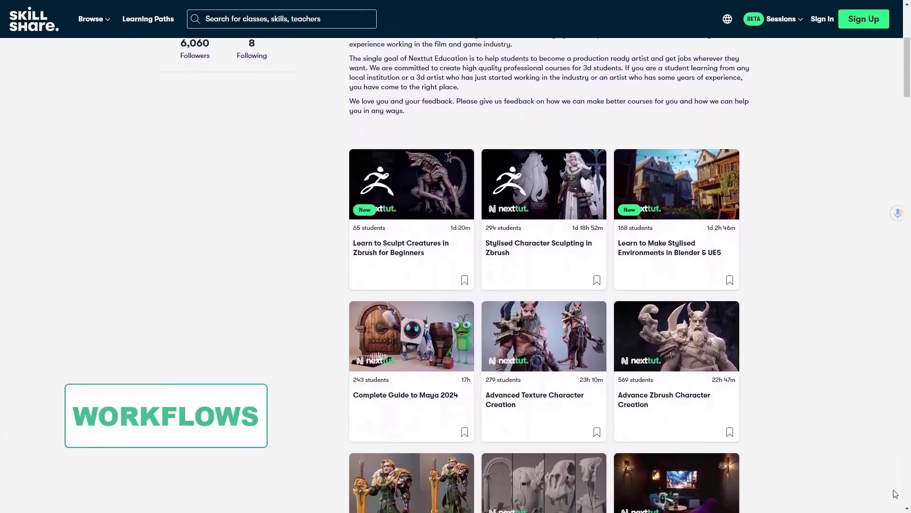
pyautogui.scroll(-3, 895, 493)
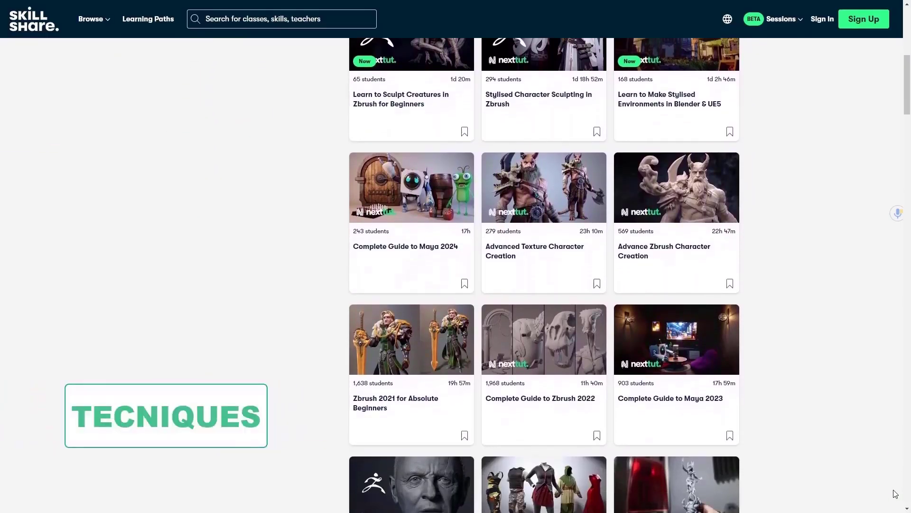
pyautogui.scroll(-2, 895, 494)
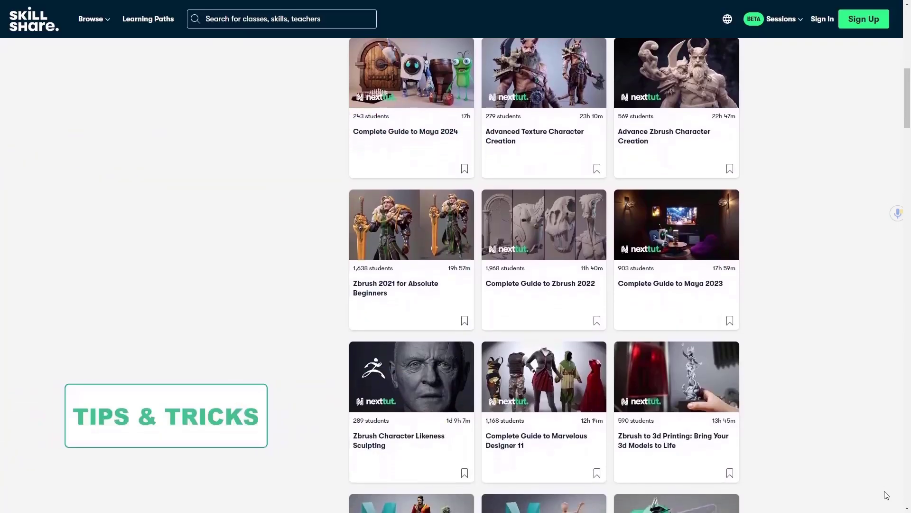
pyautogui.scroll(-1, 887, 495)
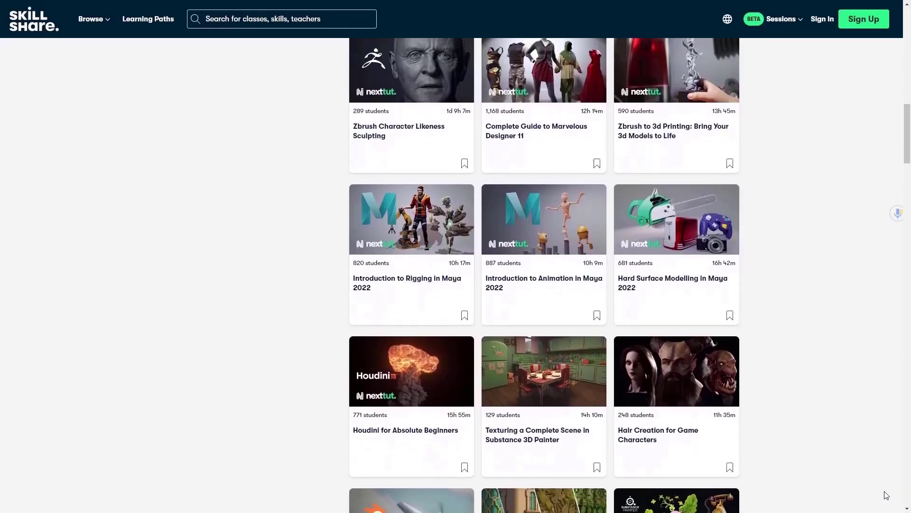
pyautogui.scroll(-3, 886, 495)
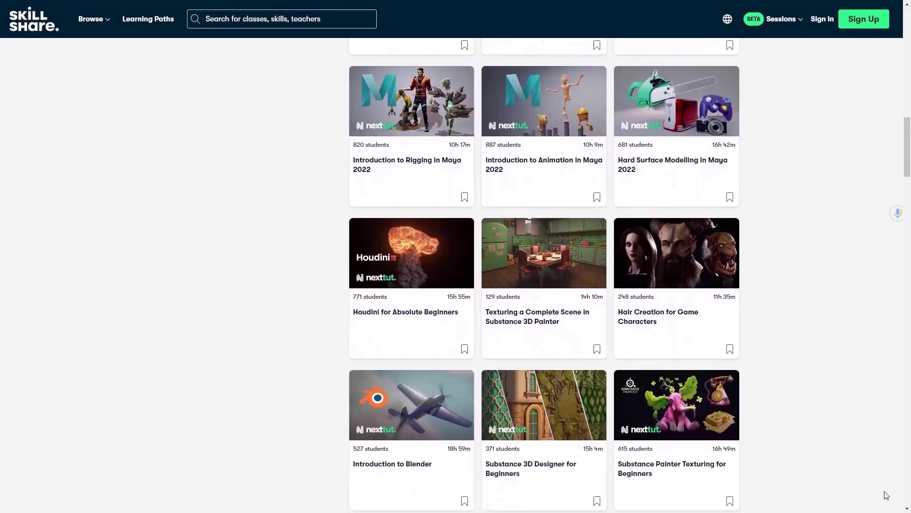
pyautogui.scroll(-2, 890, 493)
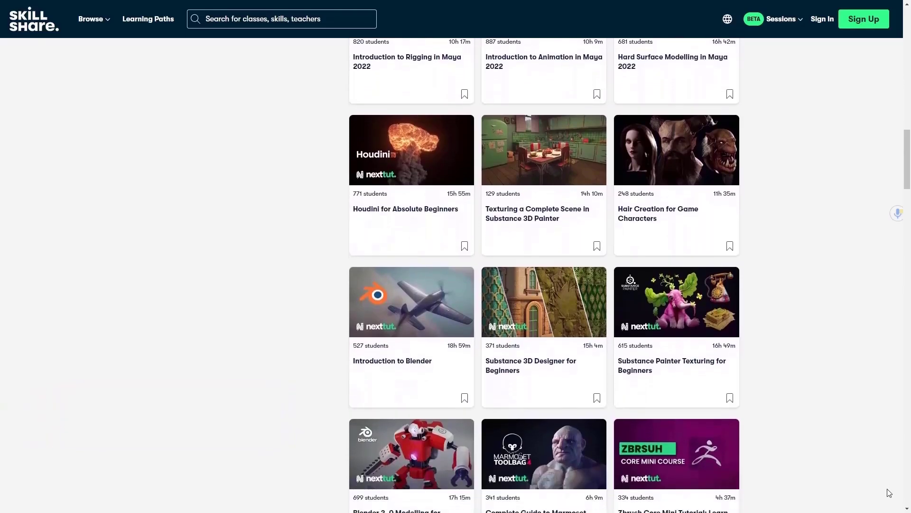
pyautogui.scroll(-2, 889, 493)
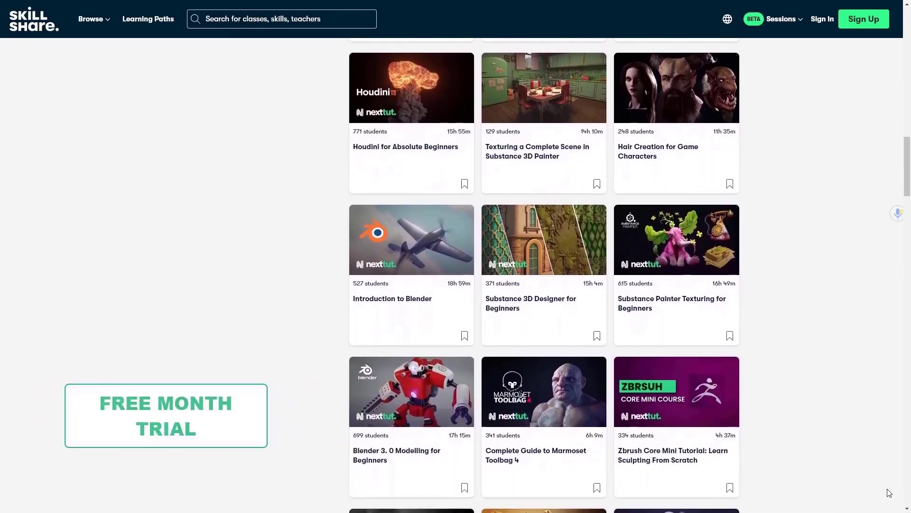
pyautogui.scroll(-2, 889, 493)
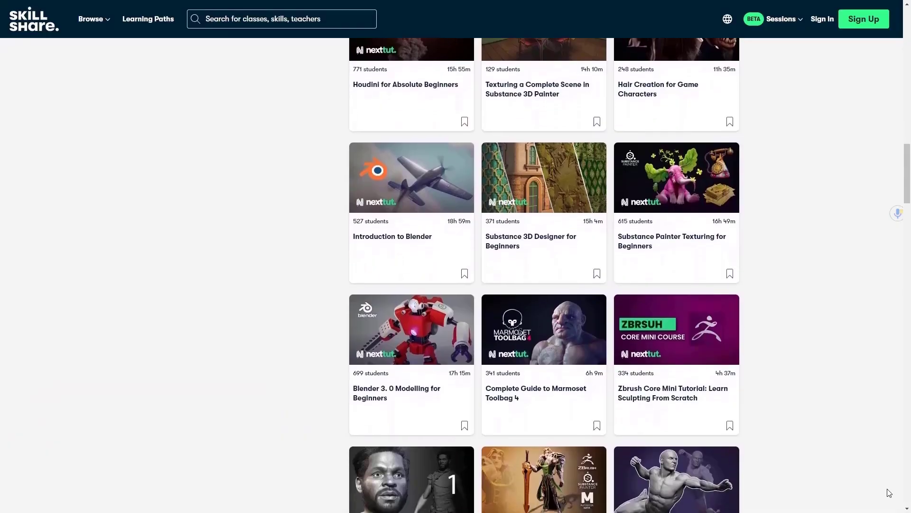
pyautogui.scroll(-2, 889, 493)
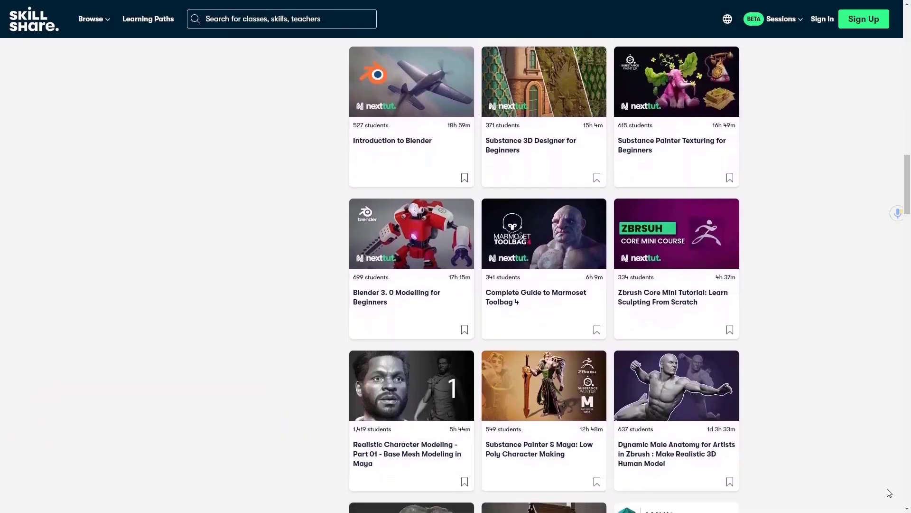
pyautogui.scroll(-2, 889, 493)
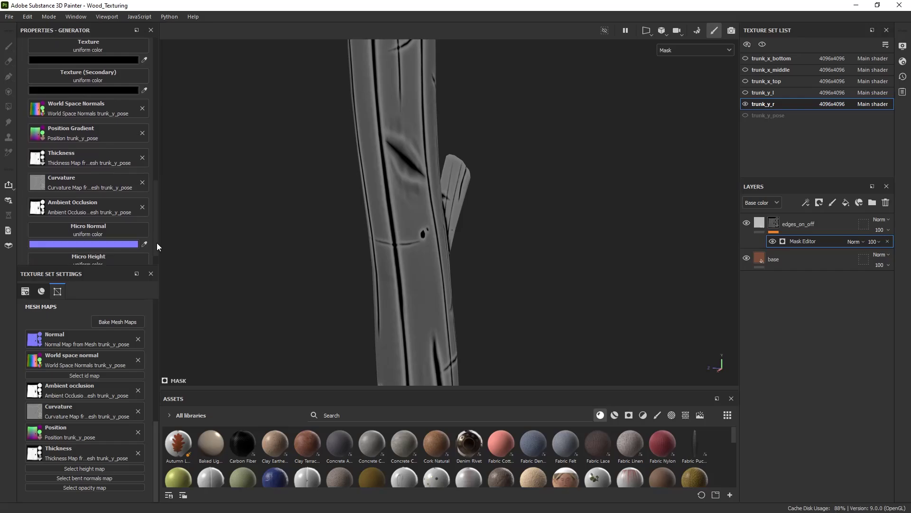
# Assign the Color Map from Mesh trunk_y_pose as the ID mesh map of trunk_y_r
pyautogui.scroll(1, 157, 243)
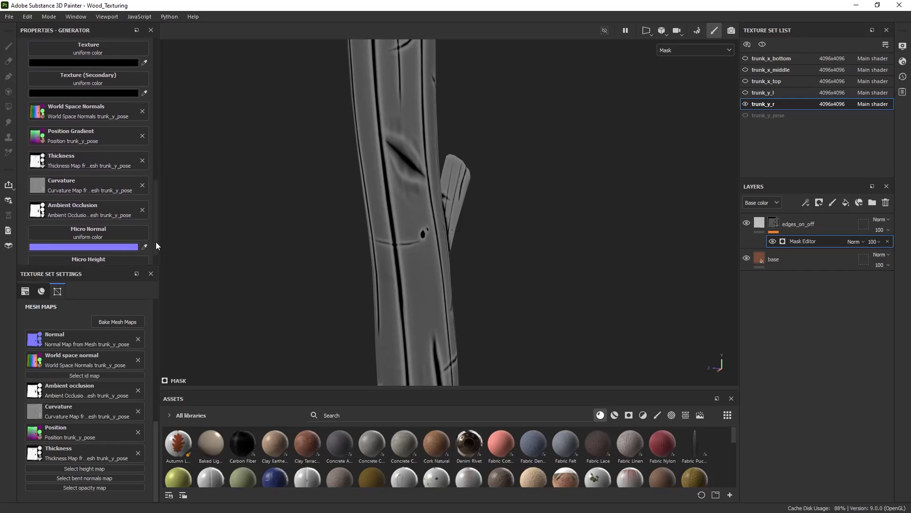
pyautogui.click(95, 378)
pyautogui.click(136, 269)
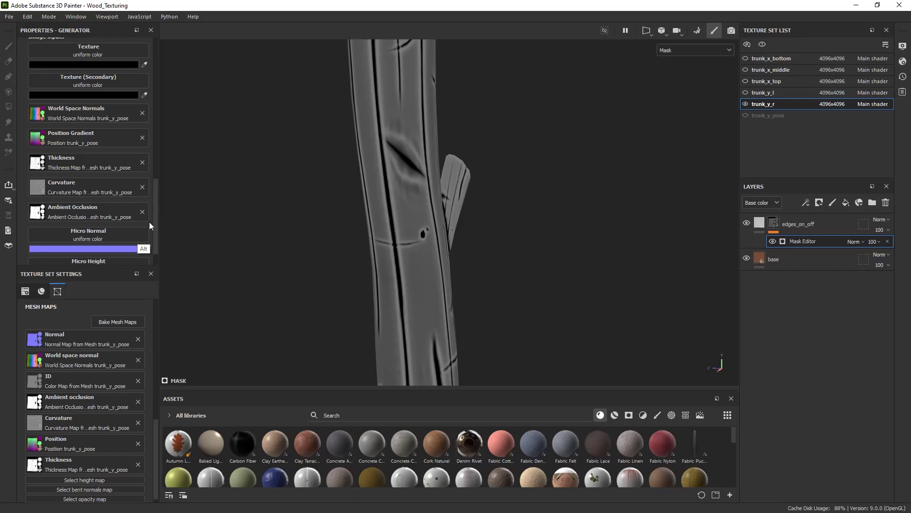
# Set the Mask Editor's Texture and Texture (Secondary) image inputs to uniform white
pyautogui.scroll(4, 156, 221)
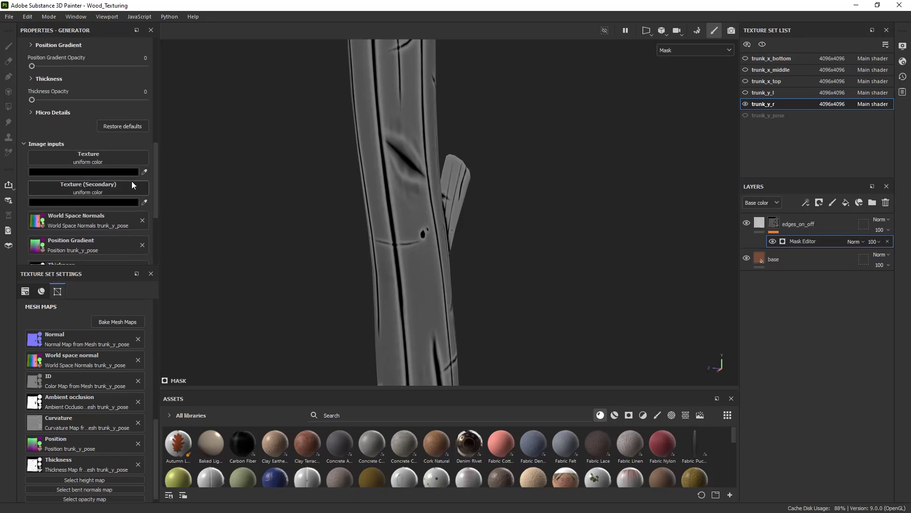
pyautogui.click(133, 171)
pyautogui.moveTo(149, 212); pyautogui.dragTo(129, 190)
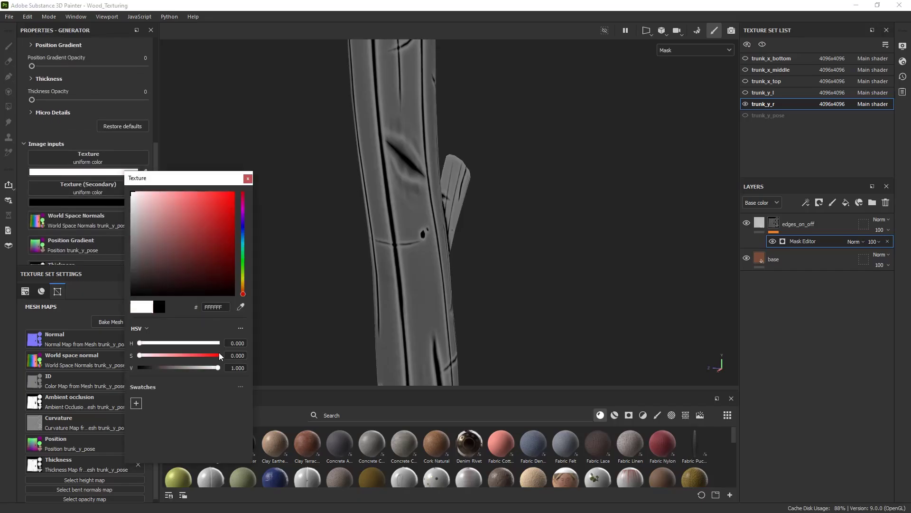
pyautogui.click(248, 178)
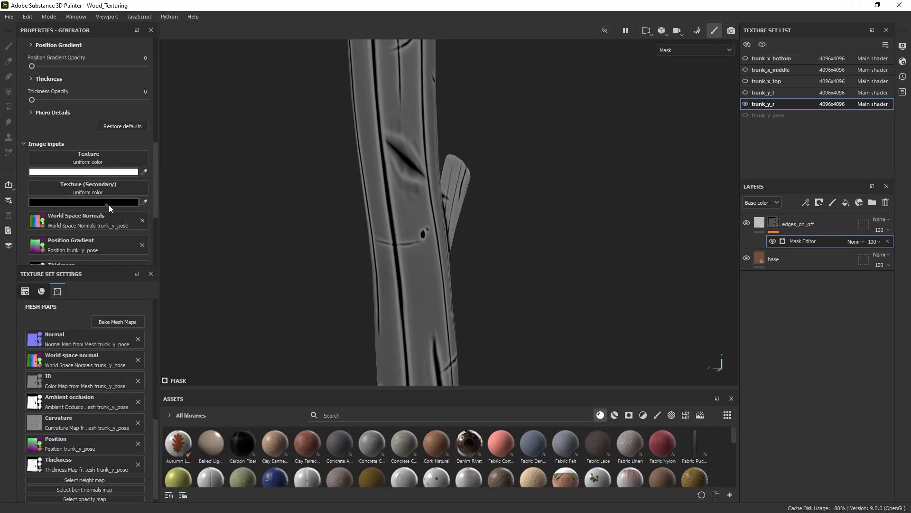
pyautogui.click(109, 208)
pyautogui.moveTo(169, 219); pyautogui.dragTo(122, 164)
pyautogui.click(248, 179)
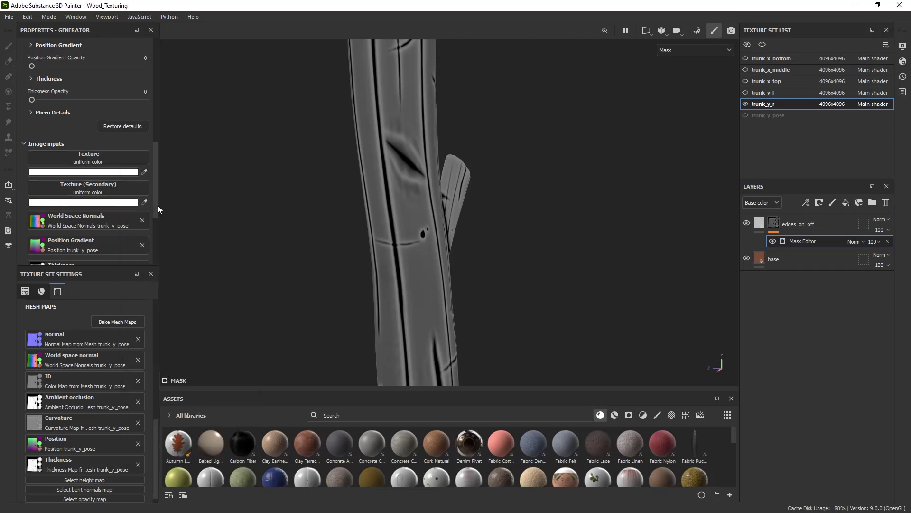
# Raise the Curvature Opacity of the edges_on_off Mask Editor to 1
pyautogui.moveTo(157, 204); pyautogui.dragTo(165, 129)
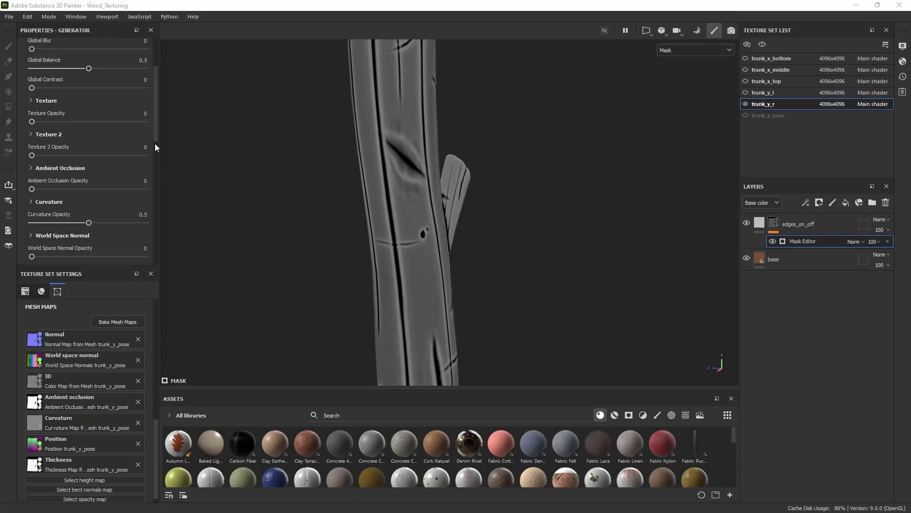
pyautogui.moveTo(155, 143); pyautogui.dragTo(79, 204)
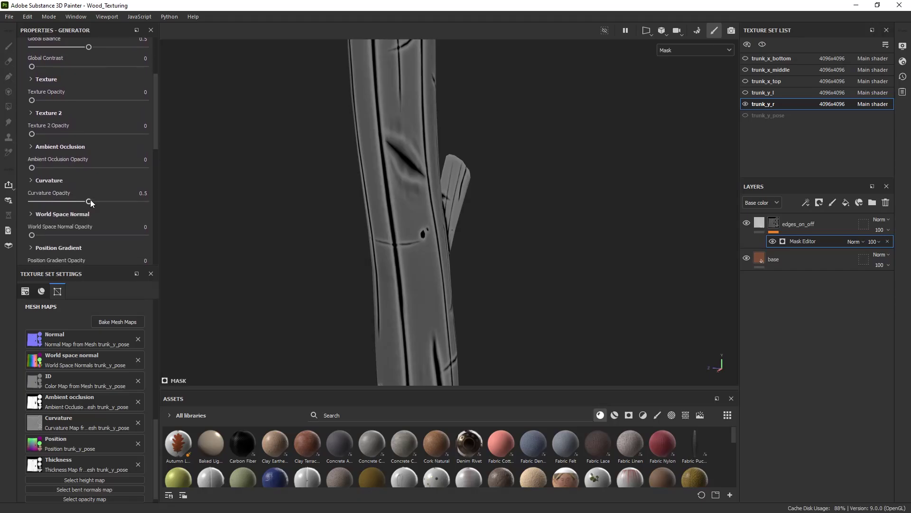
pyautogui.click(32, 181)
pyautogui.click(32, 180)
pyautogui.moveTo(90, 200); pyautogui.dragTo(172, 204)
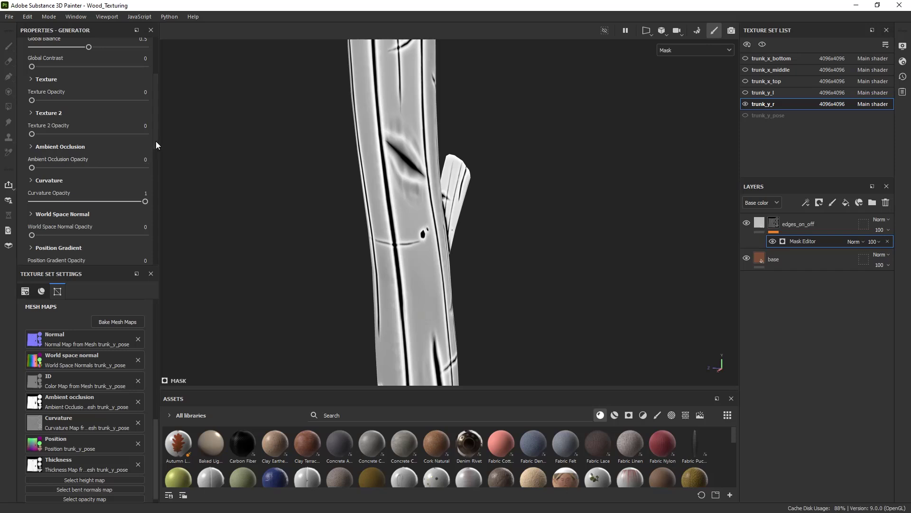
# Set the Mask Editor's Global Contrast to 0.15
pyautogui.moveTo(156, 141); pyautogui.dragTo(160, 108)
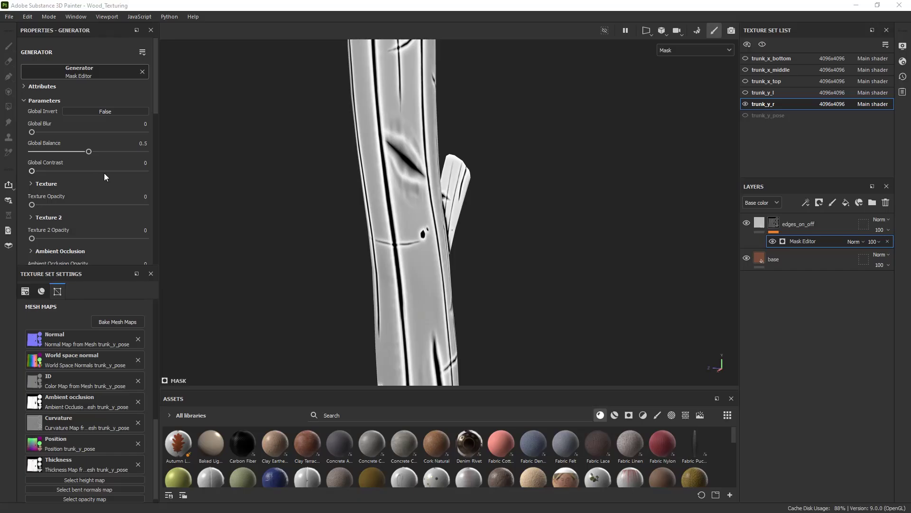
pyautogui.click(36, 172)
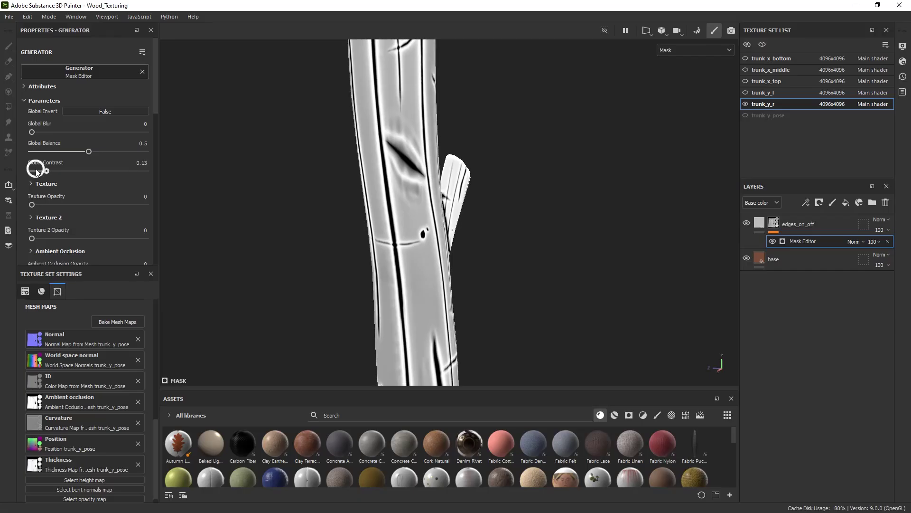
pyautogui.moveTo(36, 172); pyautogui.dragTo(38, 172)
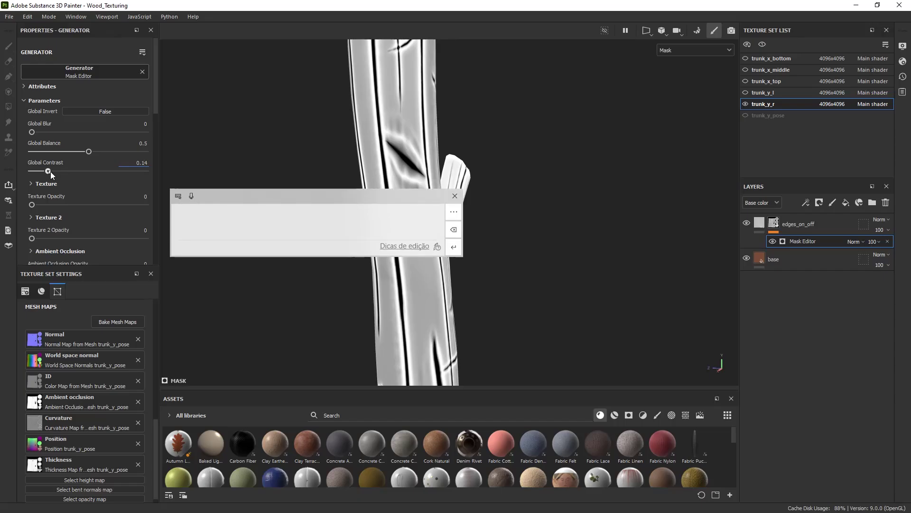
pyautogui.click(50, 172)
pyautogui.moveTo(50, 172); pyautogui.dragTo(49, 172)
# Show the full material on the post and compare the Mask Editor with Global Invert on and back off
pyautogui.keyDown('alt'); pyautogui.moveTo(415, 218); pyautogui.dragTo(209, 151); pyautogui.keyUp('alt')
pyautogui.press('m')
pyautogui.click(135, 113)
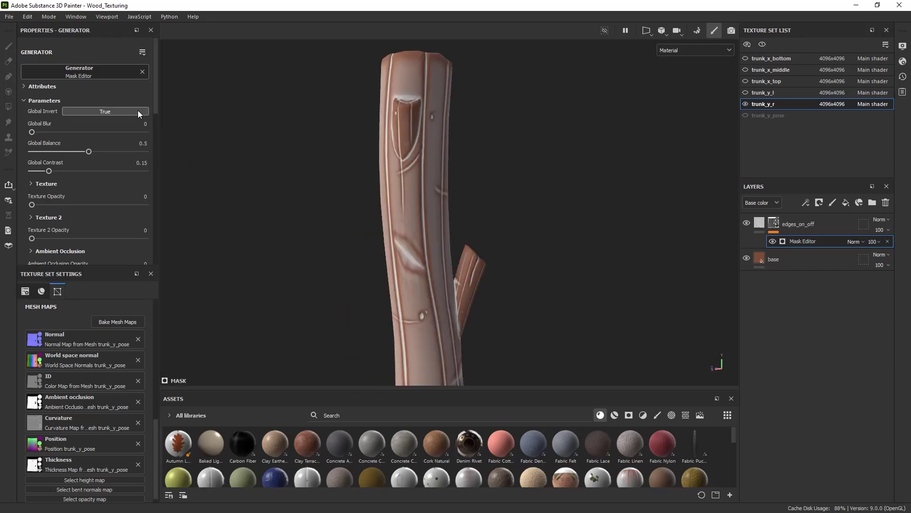
pyautogui.click(139, 111)
pyautogui.keyDown('alt'); pyautogui.moveTo(331, 214); pyautogui.dragTo(320, 232); pyautogui.keyUp('alt')
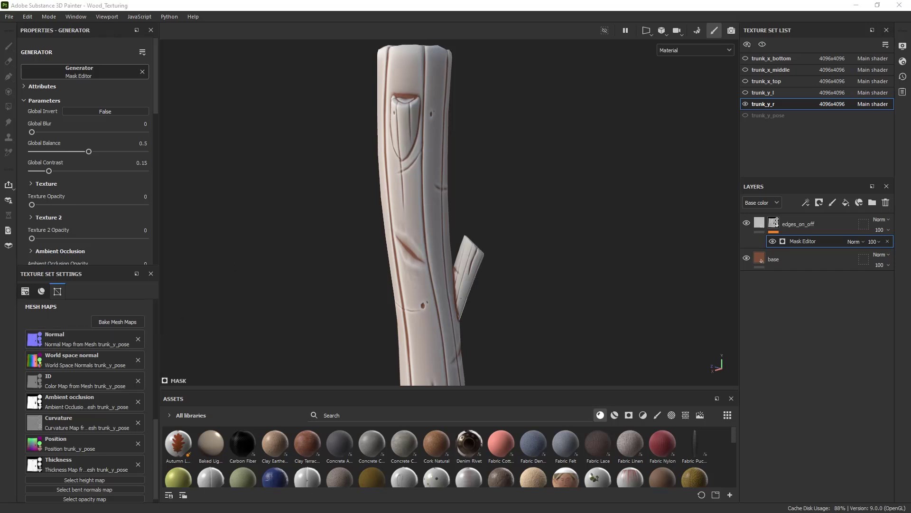
# Add a filter above the Mask Editor in the edges_on_off mask and set it to Sharpen
pyautogui.click(774, 223)
pyautogui.rightClick(774, 223)
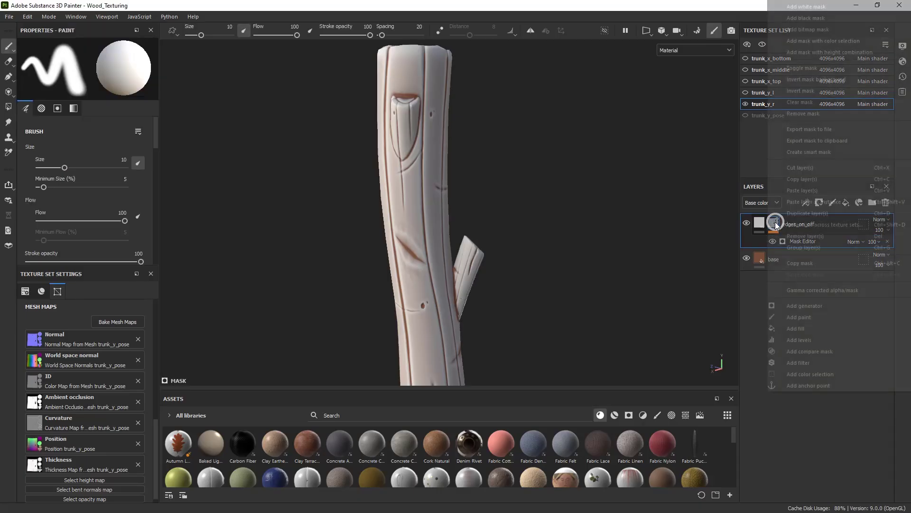
pyautogui.click(801, 363)
pyautogui.keyDown('alt'); pyautogui.moveTo(349, 178); pyautogui.dragTo(492, 395, button='right'); pyautogui.keyUp('alt')
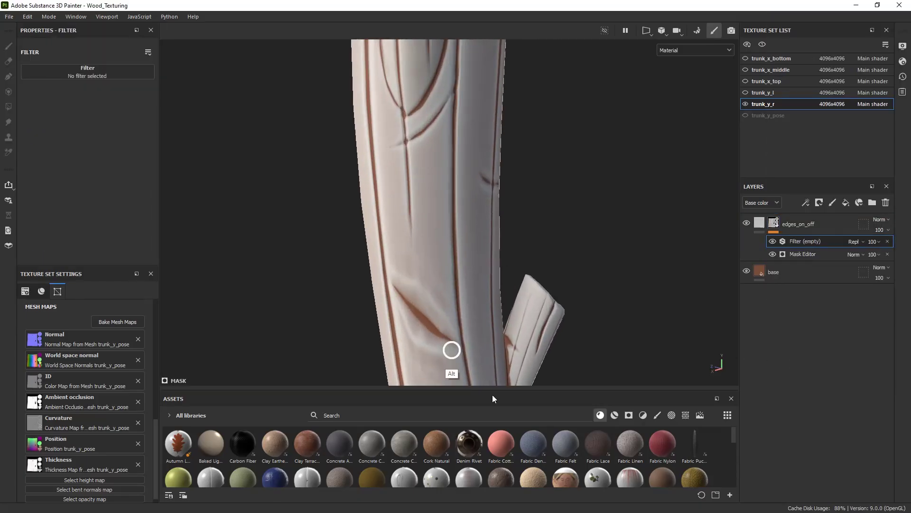
pyautogui.keyDown('alt'); pyautogui.moveTo(337, 264); pyautogui.dragTo(320, 136, button='middle'); pyautogui.keyUp('alt')
pyautogui.keyDown('alt'); pyautogui.moveTo(320, 136); pyautogui.dragTo(409, 215, button='right'); pyautogui.keyUp('alt')
pyautogui.keyDown('alt'); pyautogui.moveTo(418, 223); pyautogui.dragTo(477, 195); pyautogui.keyUp('alt')
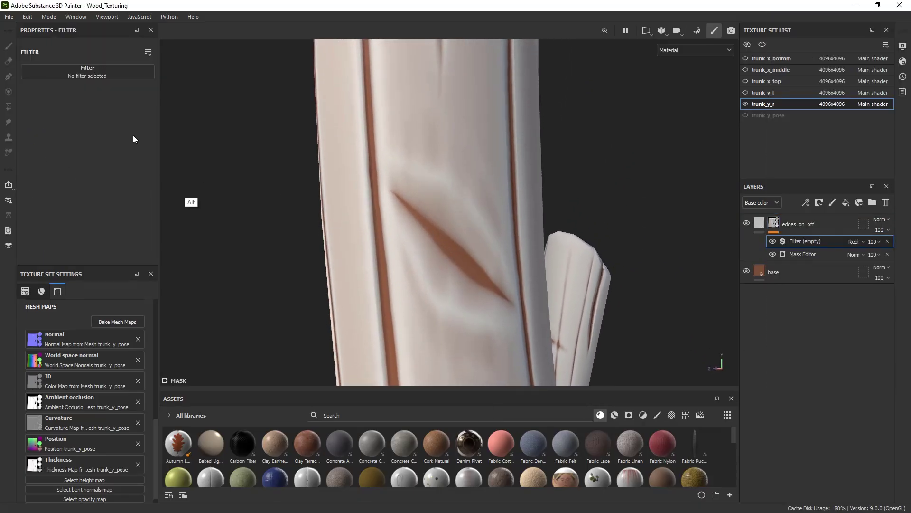
pyautogui.click(101, 71)
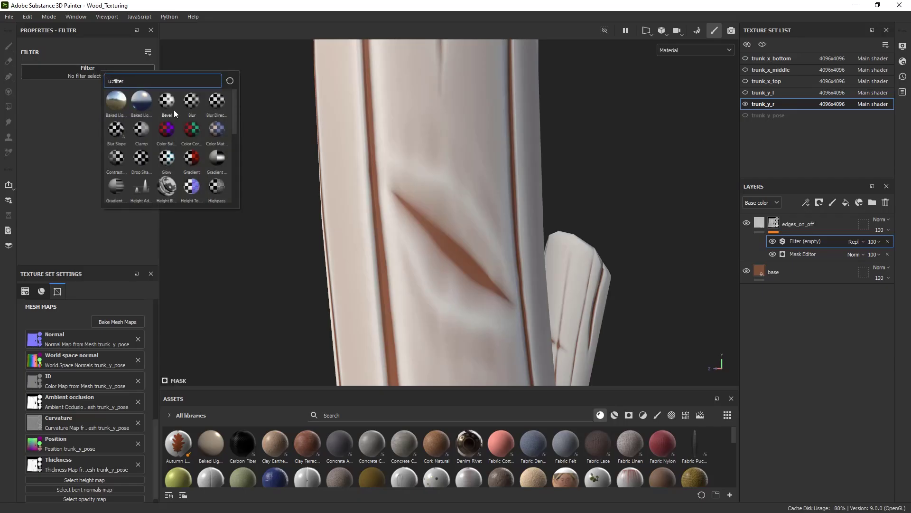
pyautogui.write('sha')
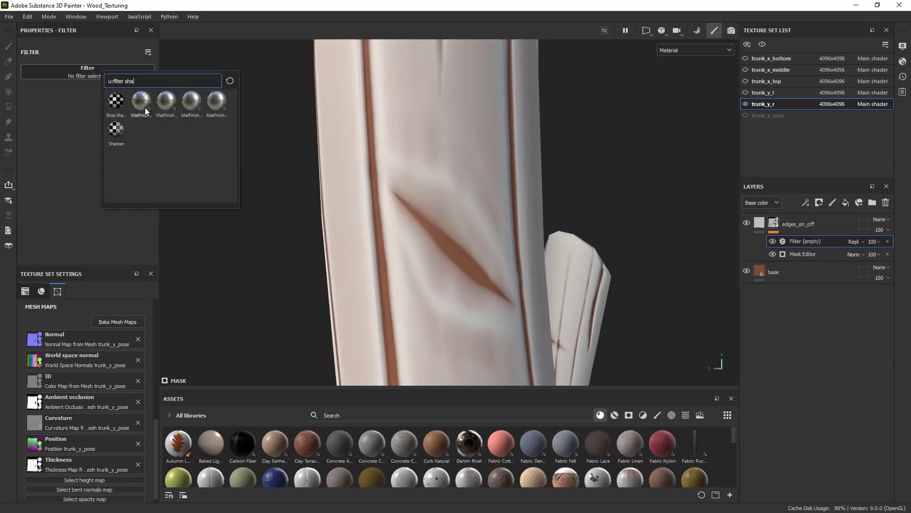
pyautogui.click(116, 131)
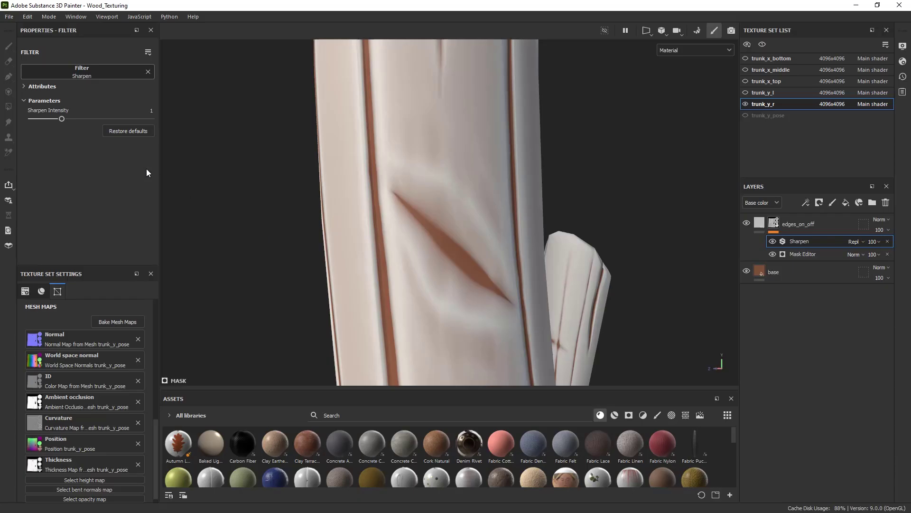
# Set the Sharpen Intensity to 1.63 and check the grooves and edges on the whole post
pyautogui.keyDown('alt'); pyautogui.moveTo(221, 224); pyautogui.dragTo(207, 225); pyautogui.keyUp('alt')
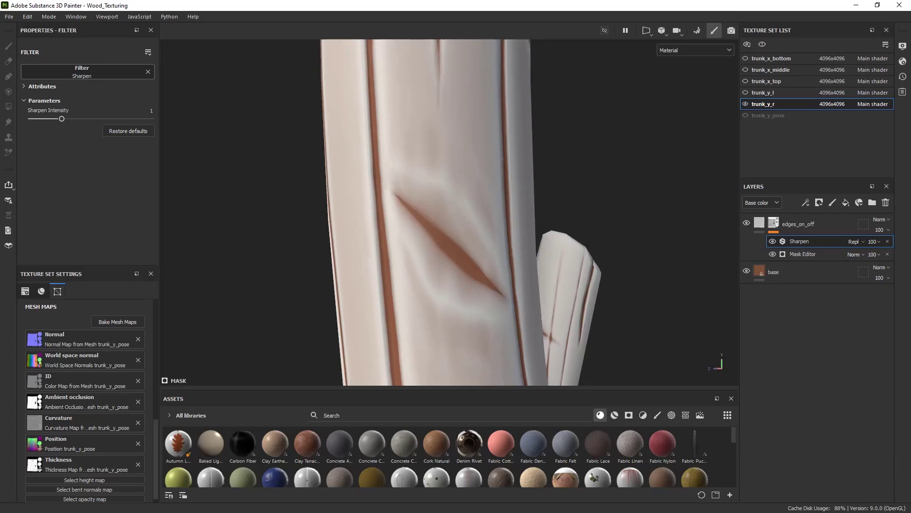
pyautogui.click(85, 121)
pyautogui.moveTo(80, 121); pyautogui.dragTo(80, 121)
pyautogui.keyDown('alt'); pyautogui.moveTo(329, 199); pyautogui.dragTo(431, 238, button='right'); pyautogui.keyUp('alt')
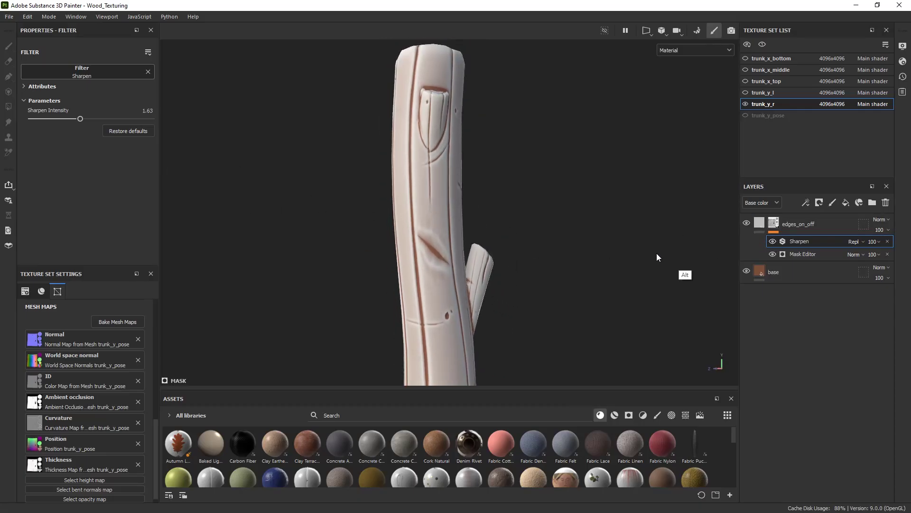
pyautogui.moveTo(656, 253)
pyautogui.keyDown('alt'); pyautogui.mouseDown()
pyautogui.moveTo(469, 241)
pyautogui.moveTo(483, 297)
pyautogui.moveTo(474, 307)
pyautogui.moveTo(453, 265)
pyautogui.moveTo(463, 256)
pyautogui.mouseUp(); pyautogui.keyUp('alt')
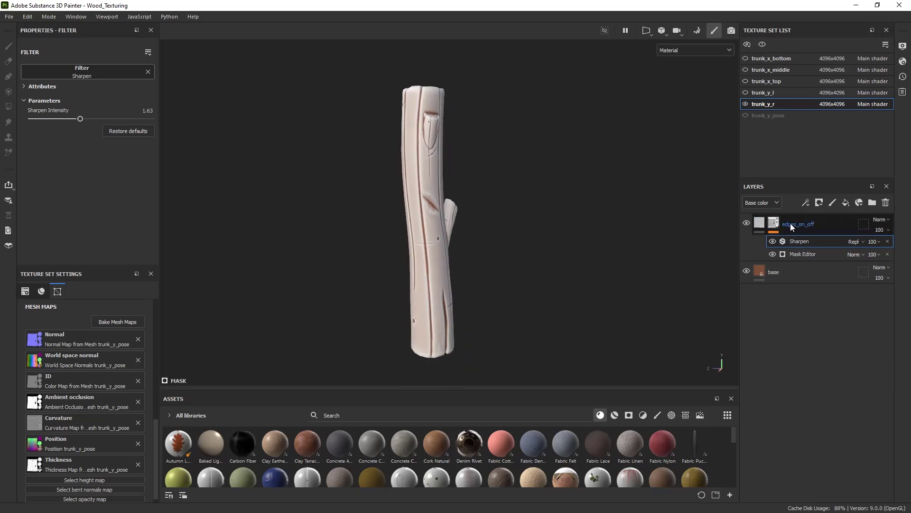
pyautogui.rightClick(795, 223)
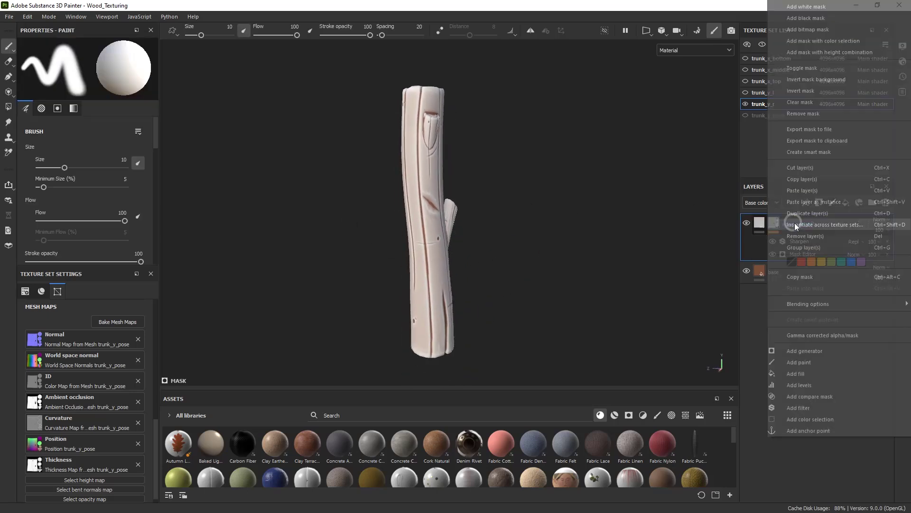
pyautogui.click(800, 406)
pyautogui.press('Delete')
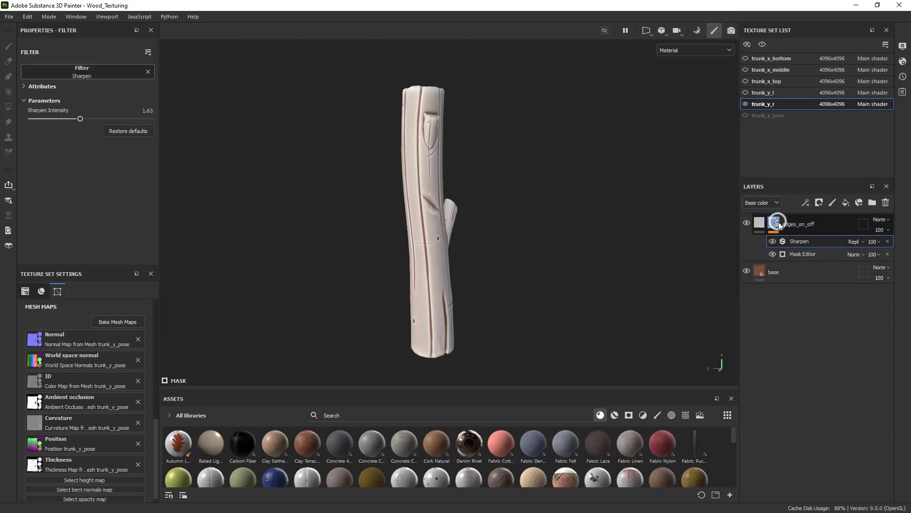
# Add a Levels effect above Sharpen in the edges_on_off mask and invert it
pyautogui.rightClick(775, 220)
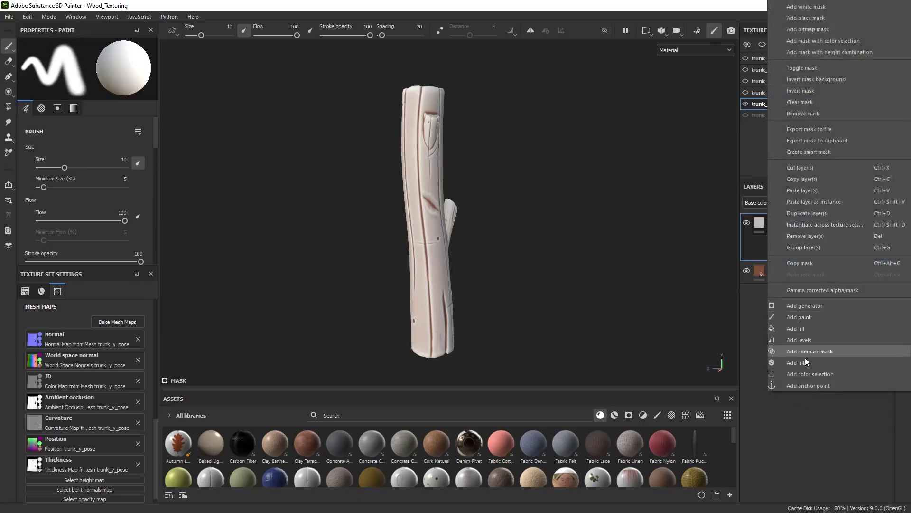
pyautogui.click(800, 340)
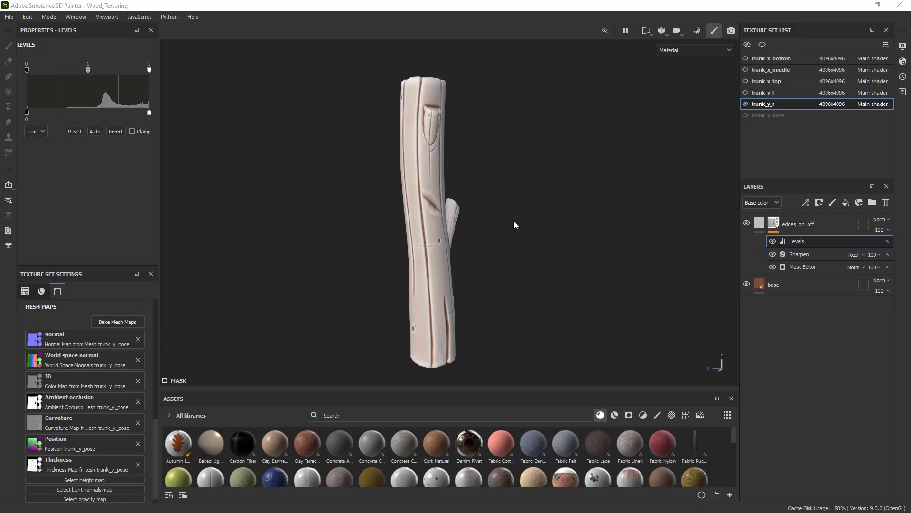
pyautogui.keyDown('alt'); pyautogui.moveTo(514, 222); pyautogui.dragTo(528, 215); pyautogui.keyUp('alt')
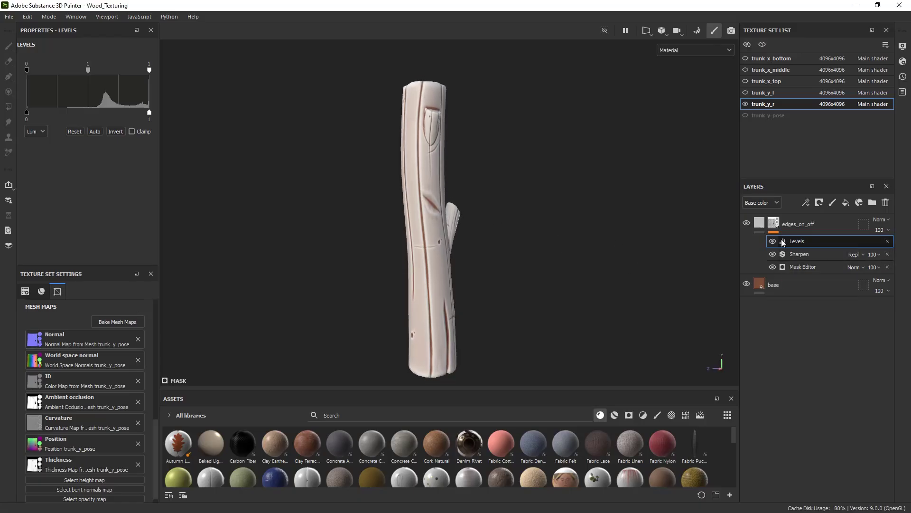
pyautogui.click(115, 131)
pyautogui.scroll(2, 418, 205)
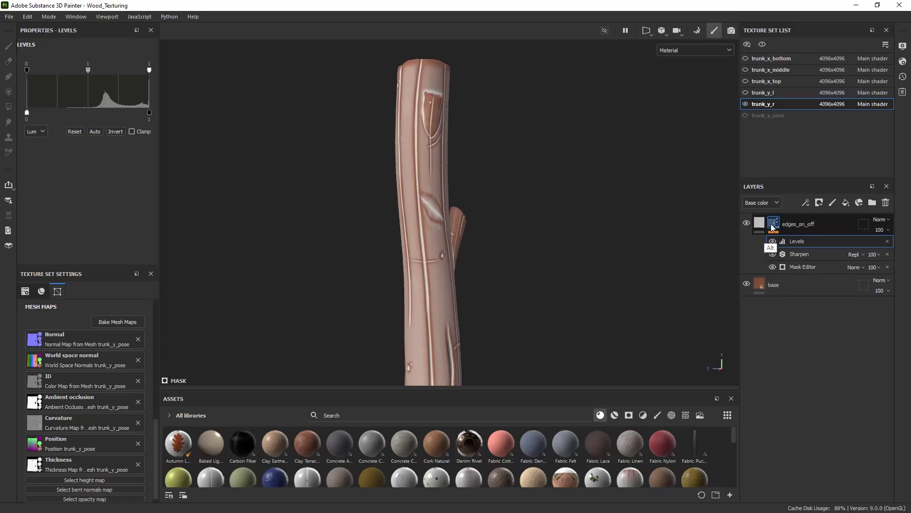
# While viewing only the mask, limit the Levels output to 0.411 and set its midtone to 7.279, then return to the full material view
pyautogui.keyDown('alt'); pyautogui.click(773, 227); pyautogui.keyUp('alt')
pyautogui.keyDown('alt'); pyautogui.moveTo(551, 210); pyautogui.dragTo(524, 235); pyautogui.keyUp('alt')
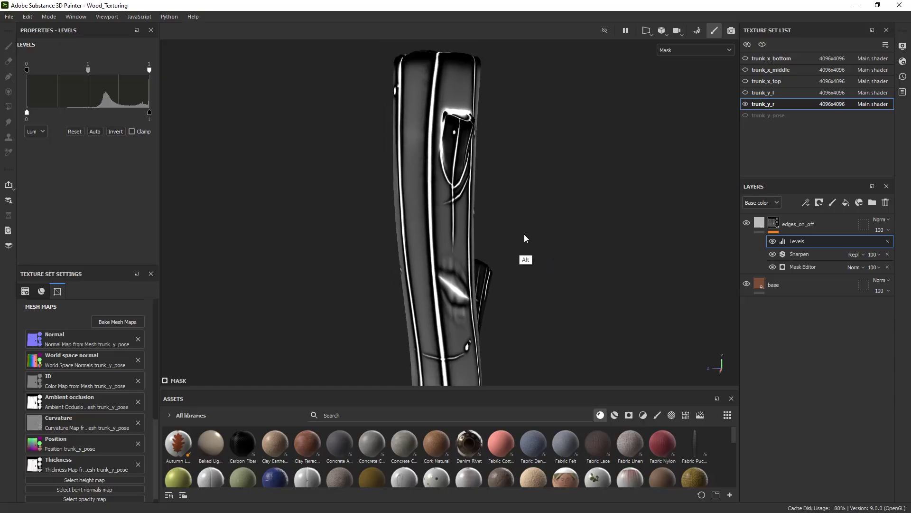
pyautogui.moveTo(149, 113); pyautogui.dragTo(78, 127)
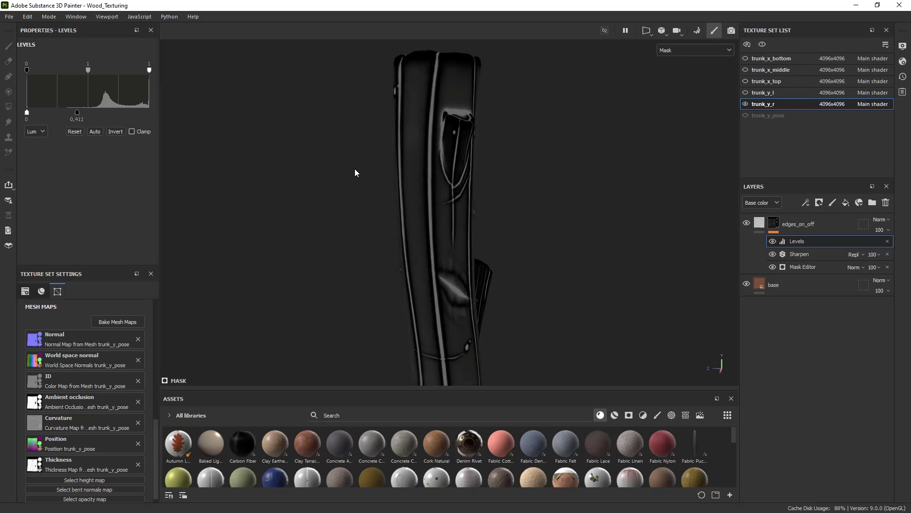
pyautogui.keyDown('alt'); pyautogui.moveTo(356, 170); pyautogui.dragTo(107, 114); pyautogui.keyUp('alt')
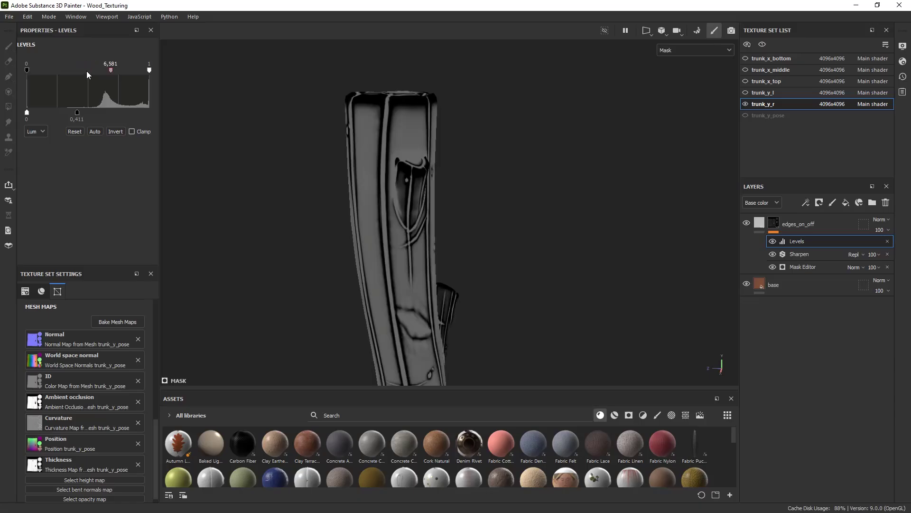
pyautogui.moveTo(86, 70); pyautogui.dragTo(111, 78)
pyautogui.keyDown('alt'); pyautogui.moveTo(283, 132); pyautogui.dragTo(392, 307); pyautogui.keyUp('alt')
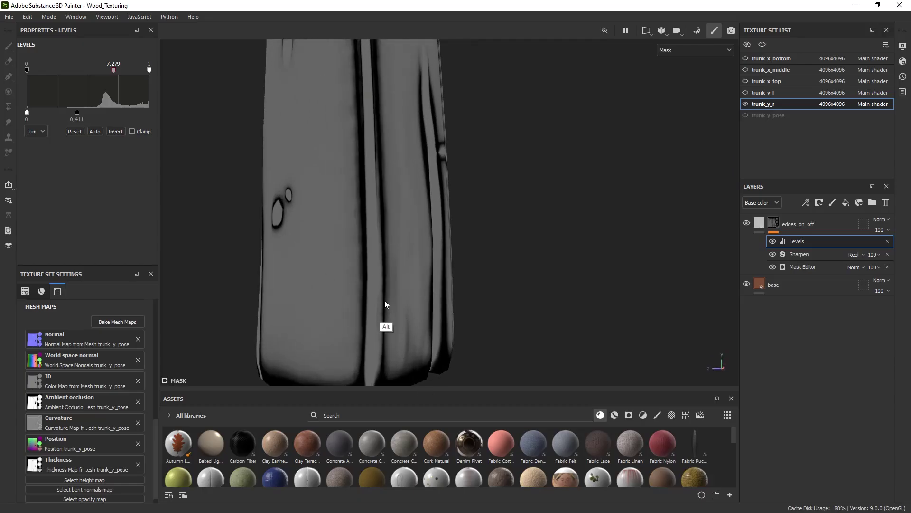
pyautogui.keyDown('alt'); pyautogui.moveTo(383, 194); pyautogui.dragTo(418, 275); pyautogui.keyUp('alt')
pyautogui.press('m')
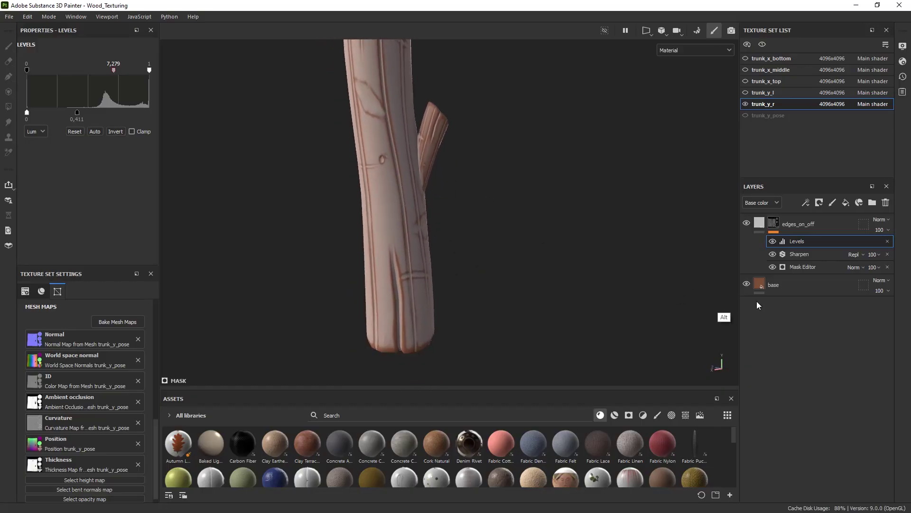
# Sample the base layer's brown as the edges_on_off fill colour and darken it to 4D2E20
pyautogui.click(755, 289)
pyautogui.keyDown('alt'); pyautogui.moveTo(410, 308); pyautogui.dragTo(388, 119); pyautogui.keyUp('alt')
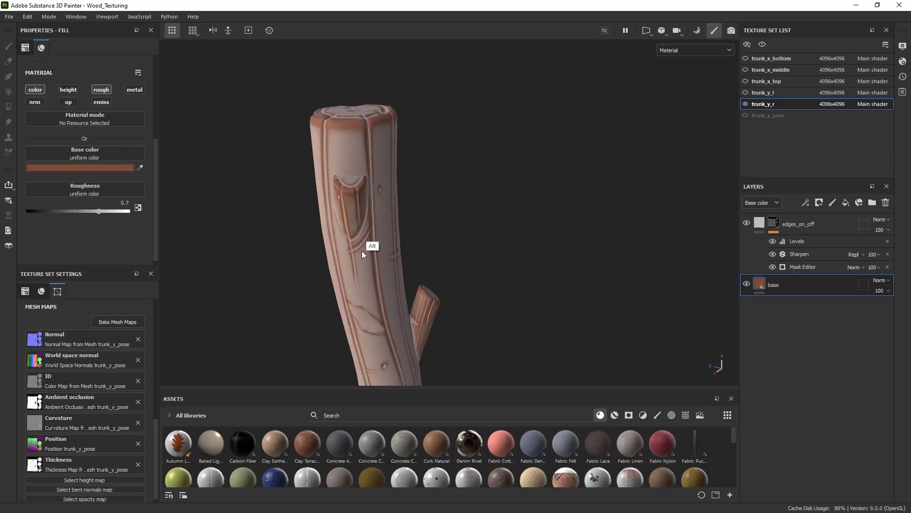
pyautogui.keyDown('alt'); pyautogui.moveTo(362, 254); pyautogui.dragTo(728, 237); pyautogui.keyUp('alt')
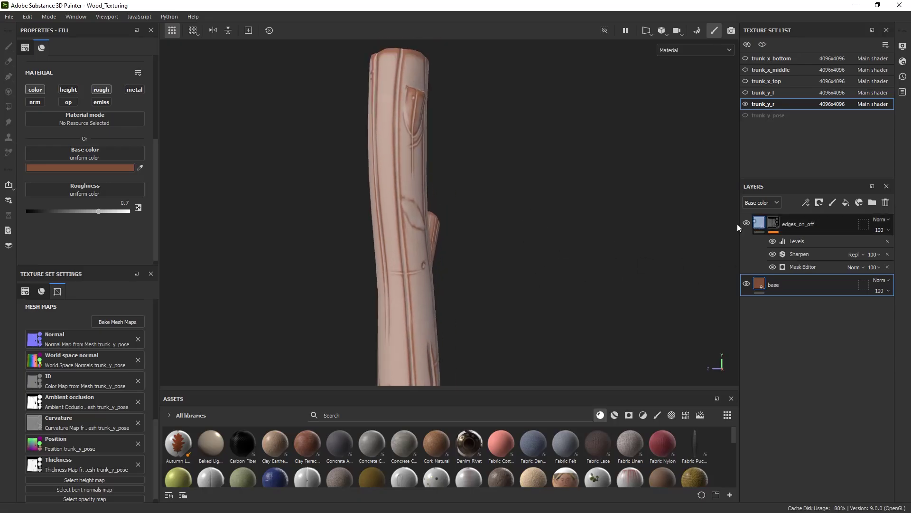
pyautogui.click(739, 225)
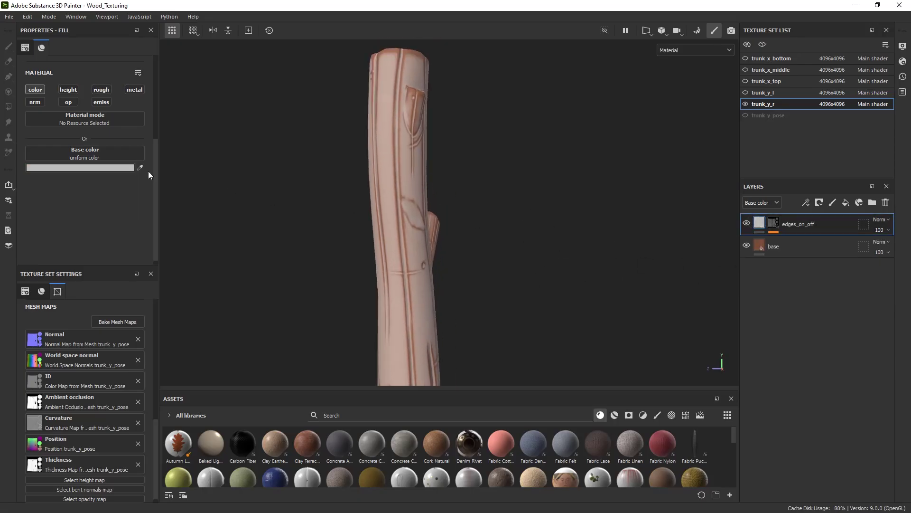
pyautogui.click(748, 244)
pyautogui.click(90, 167)
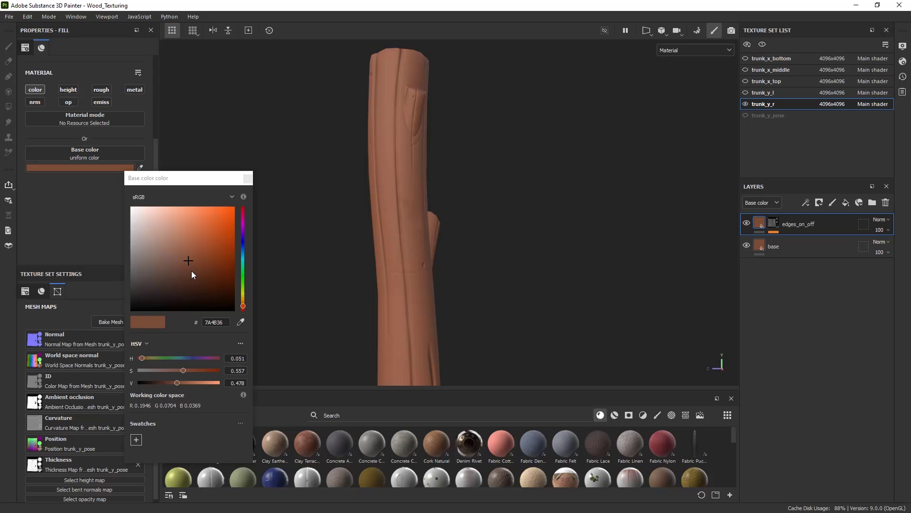
pyautogui.moveTo(185, 372); pyautogui.dragTo(165, 384)
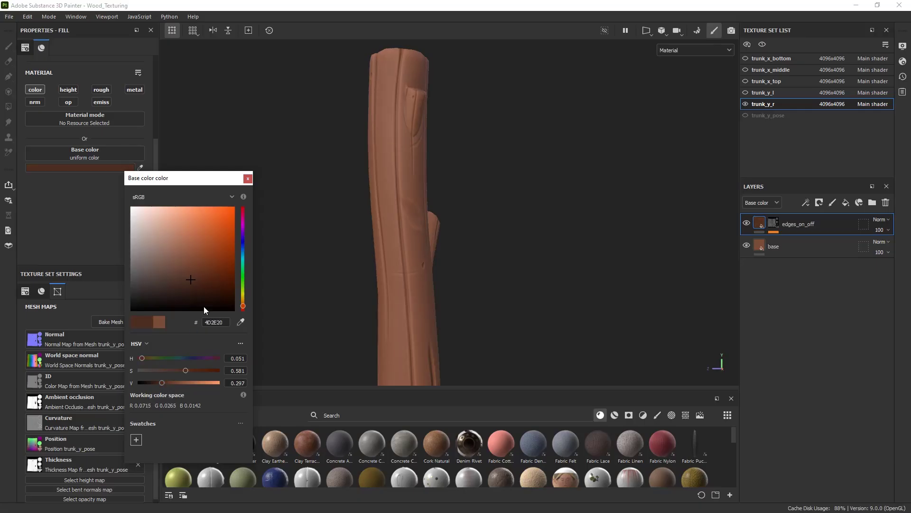
pyautogui.click(247, 178)
pyautogui.keyDown('alt'); pyautogui.moveTo(323, 223); pyautogui.dragTo(375, 172); pyautogui.keyUp('alt')
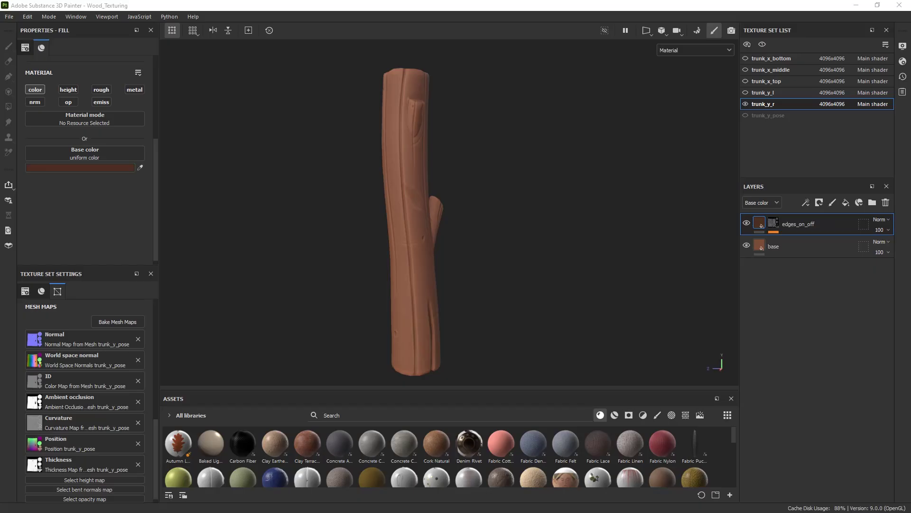
# Set the edges_on_off base colour to the near-black brown 1E1712
pyautogui.click(115, 167)
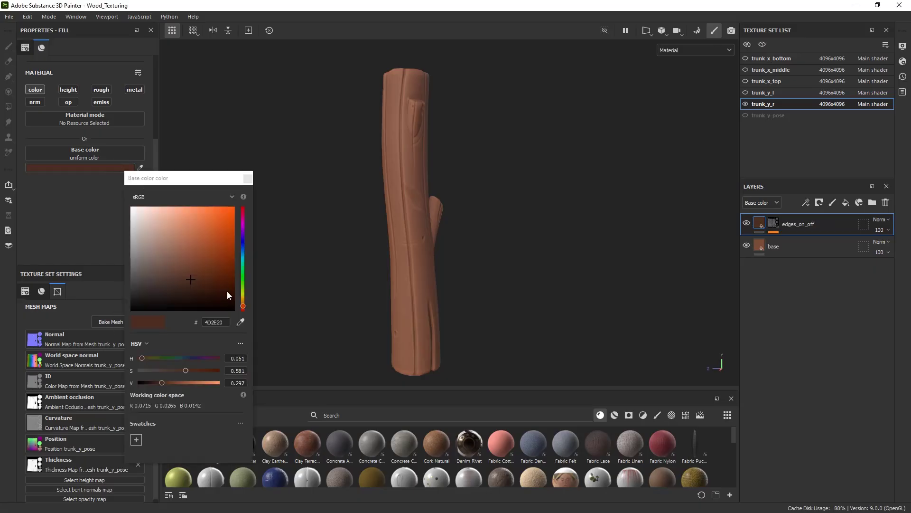
pyautogui.moveTo(198, 287); pyautogui.dragTo(215, 294)
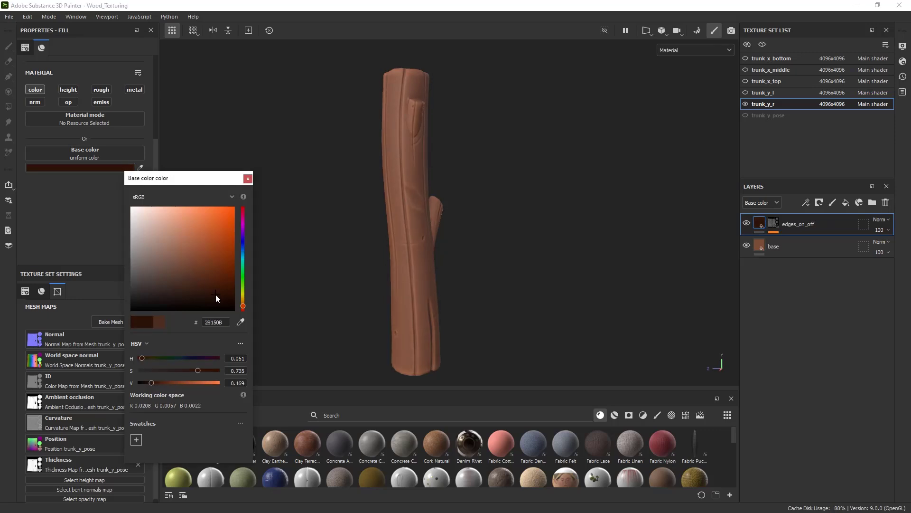
pyautogui.click(160, 299)
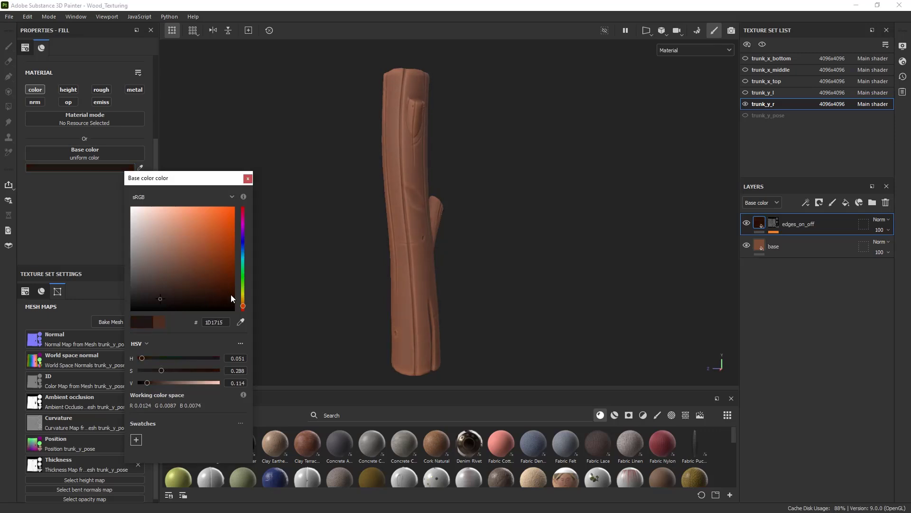
pyautogui.click(243, 308)
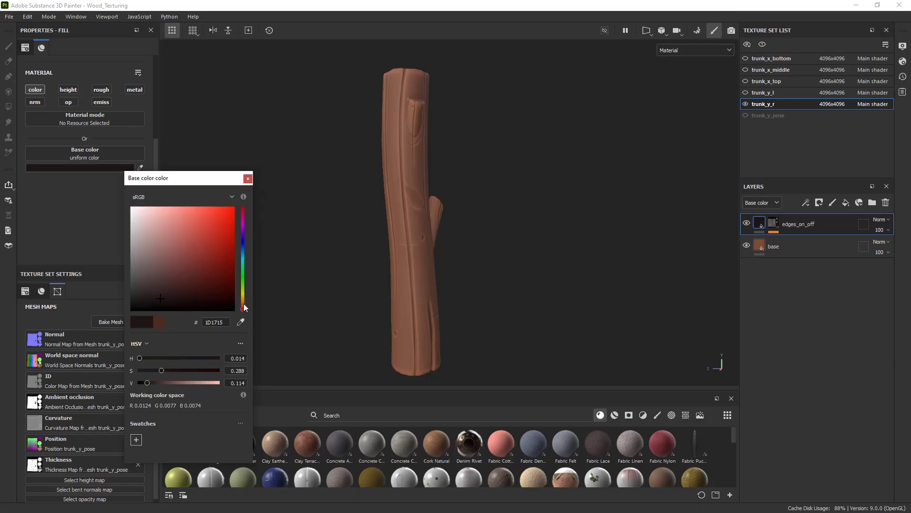
pyautogui.moveTo(244, 304); pyautogui.dragTo(243, 303)
pyautogui.moveTo(178, 305); pyautogui.dragTo(177, 297)
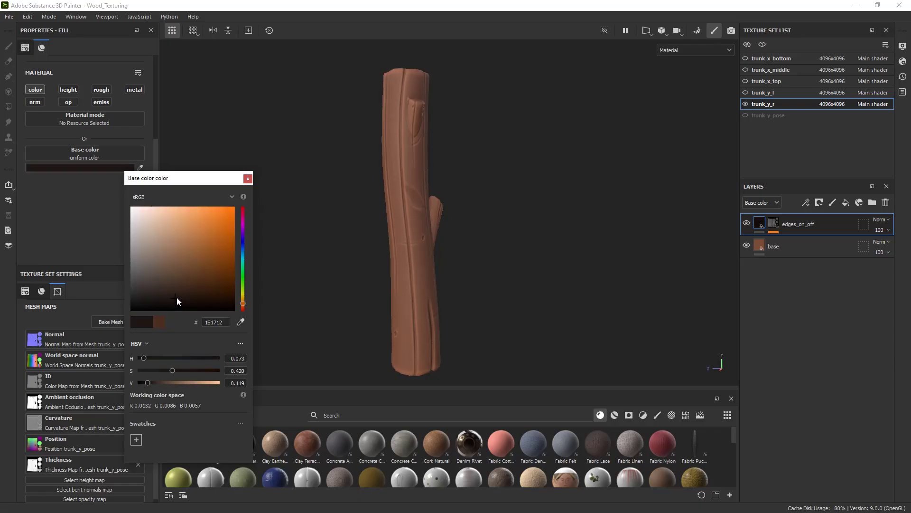
pyautogui.click(248, 180)
# Brighten the base layer's colour to 8B543D and compare the post with edges_on_off hidden and shown
pyautogui.click(758, 245)
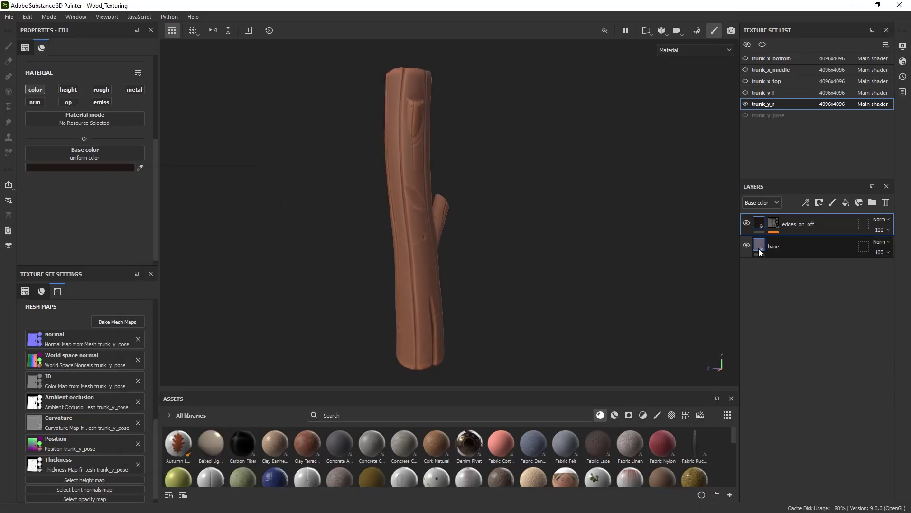
pyautogui.click(80, 168)
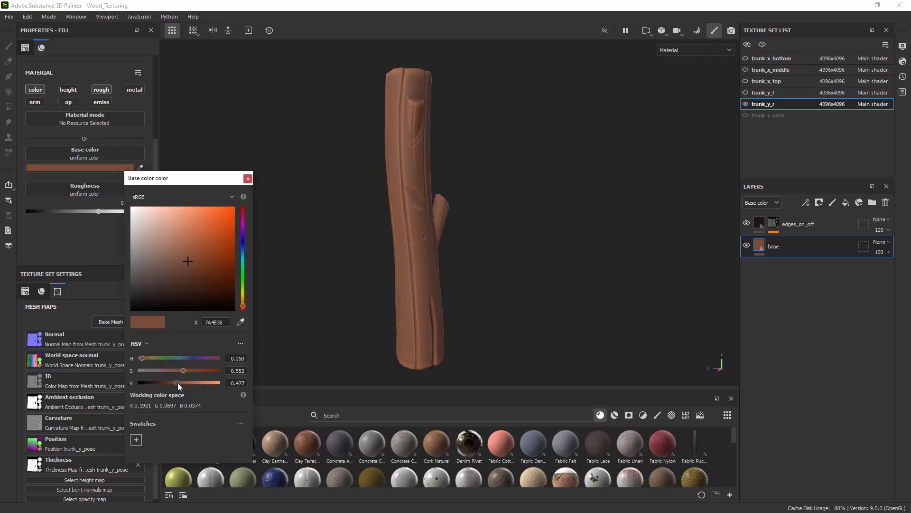
pyautogui.moveTo(177, 382)
pyautogui.mouseDown()
pyautogui.moveTo(186, 371)
pyautogui.moveTo(181, 384)
pyautogui.mouseUp()
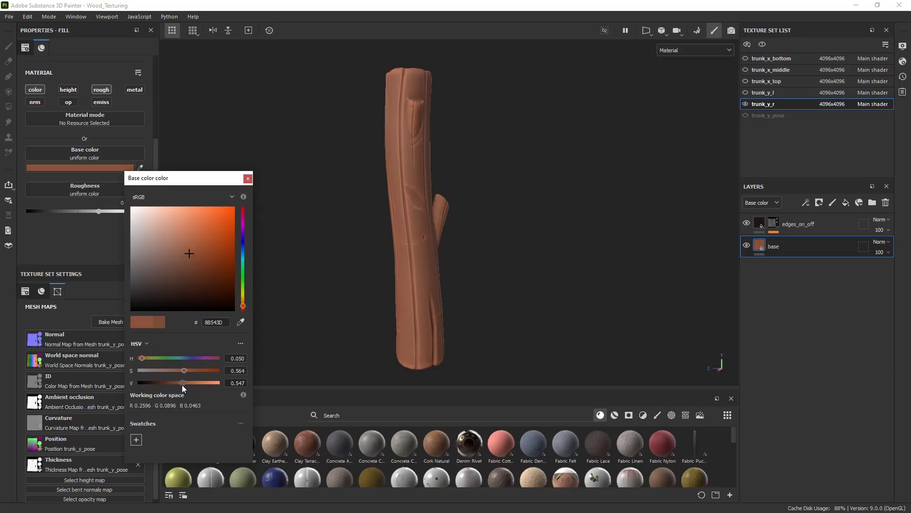
pyautogui.click(247, 179)
pyautogui.keyDown('alt'); pyautogui.moveTo(342, 228); pyautogui.dragTo(383, 241, button='right'); pyautogui.keyUp('alt')
pyautogui.keyDown('alt'); pyautogui.moveTo(383, 244); pyautogui.dragTo(452, 228); pyautogui.keyUp('alt')
pyautogui.keyDown('alt'); pyautogui.moveTo(452, 228); pyautogui.dragTo(579, 258, button='right'); pyautogui.keyUp('alt')
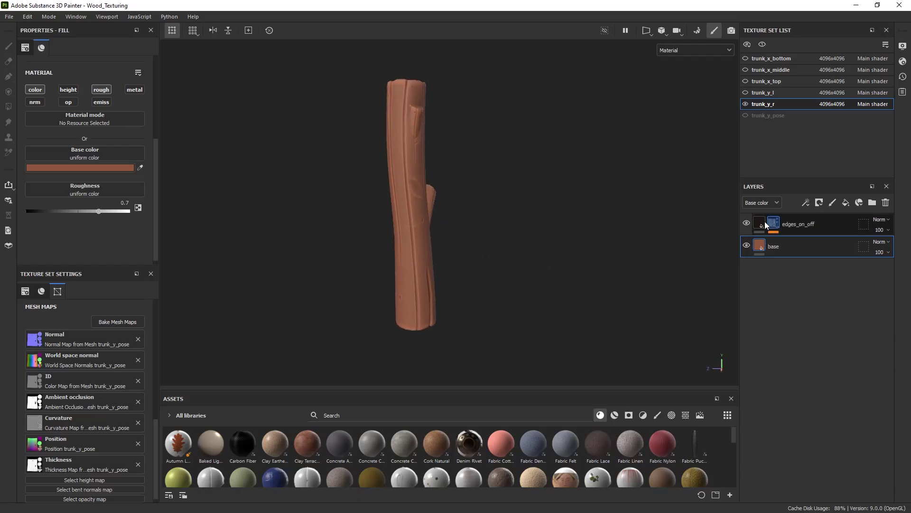
pyautogui.click(747, 223)
pyautogui.click(746, 223)
# Change the edges_on_off base colour to a more saturated dark brown and compare the post with that layer hidden and shown
pyautogui.click(764, 227)
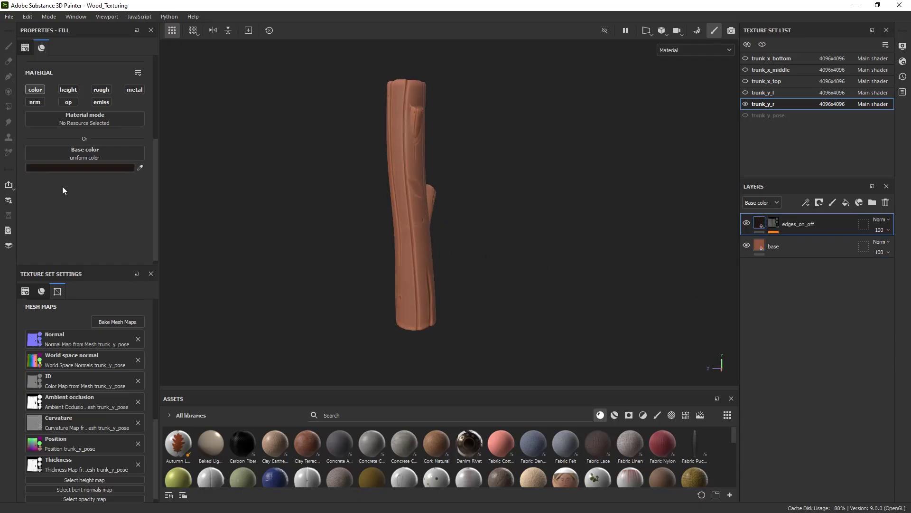
pyautogui.click(76, 168)
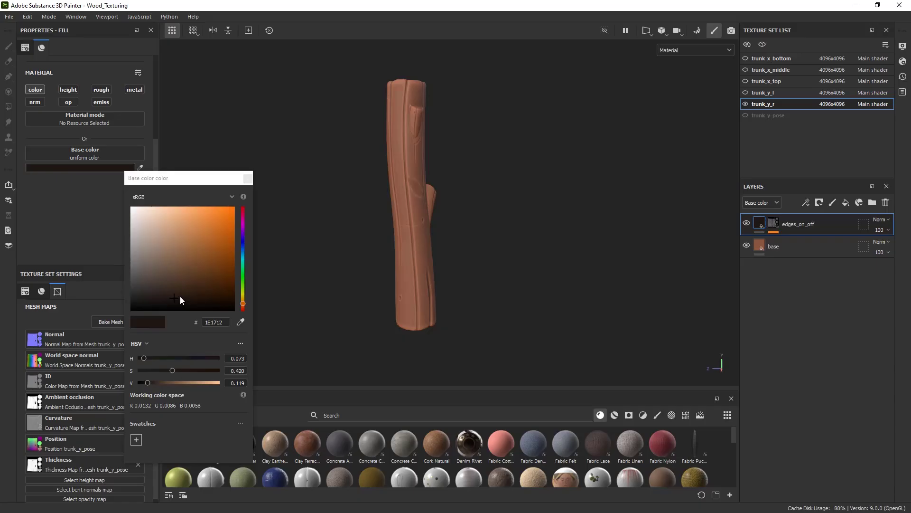
pyautogui.moveTo(180, 297); pyautogui.dragTo(211, 291)
pyautogui.click(248, 179)
pyautogui.keyDown('alt'); pyautogui.moveTo(261, 245); pyautogui.dragTo(656, 234); pyautogui.keyUp('alt')
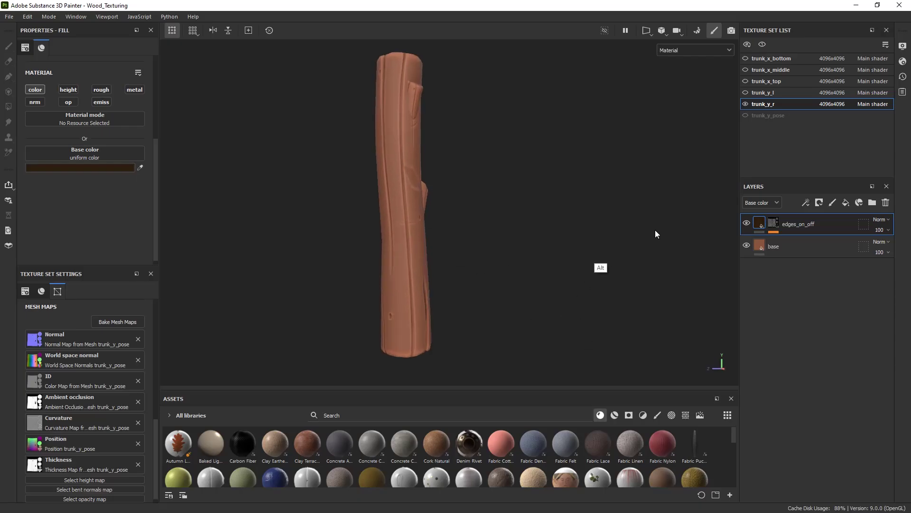
pyautogui.click(746, 224)
pyautogui.click(749, 223)
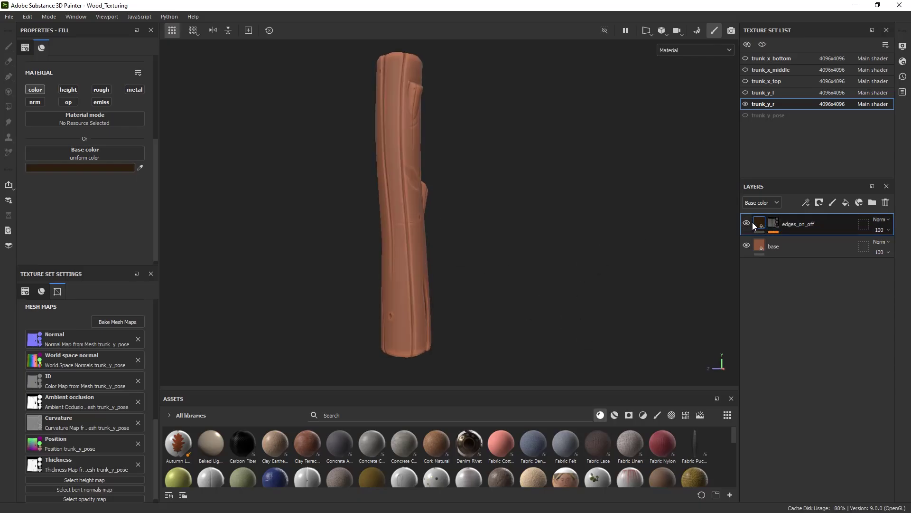
pyautogui.click(747, 222)
pyautogui.click(747, 223)
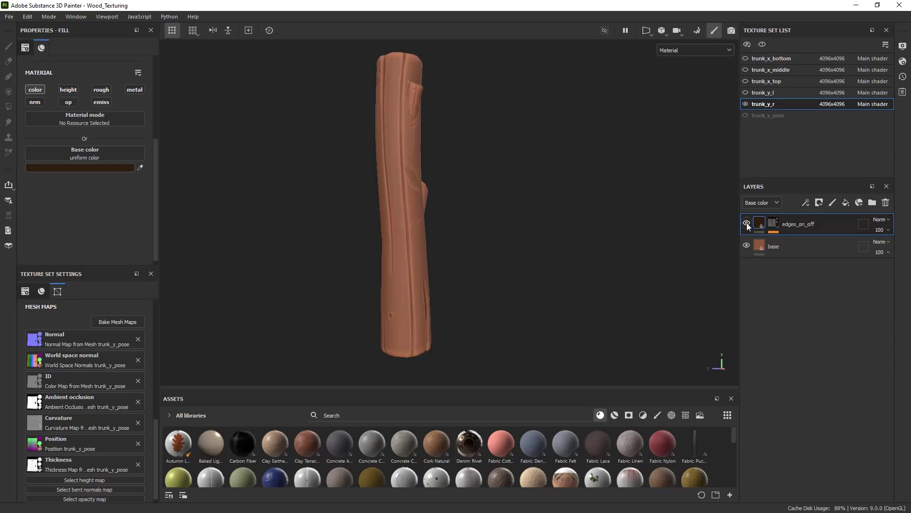
pyautogui.keyDown('alt'); pyautogui.moveTo(375, 257); pyautogui.dragTo(414, 232); pyautogui.keyUp('alt')
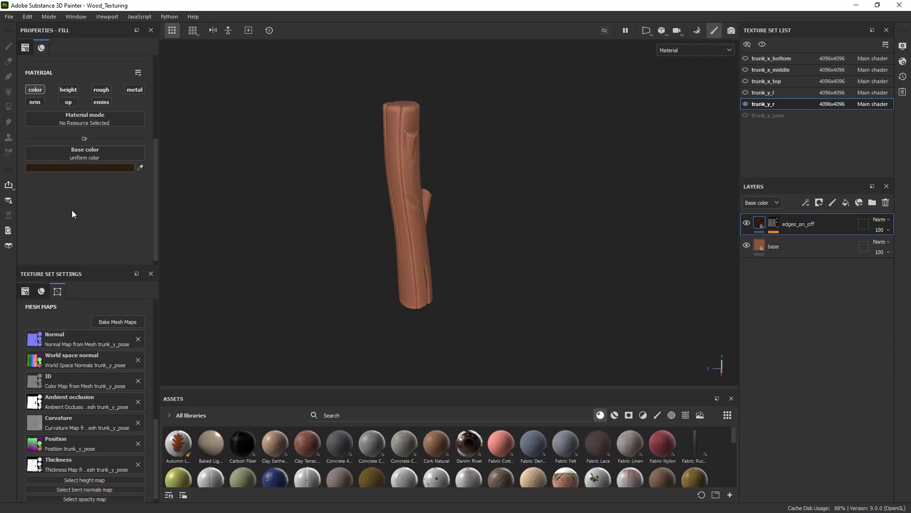
# Shift the edges_on_off base colour's hue toward yellow, giving a dark yellowish brown, and check it on the post
pyautogui.click(115, 168)
pyautogui.moveTo(241, 304); pyautogui.dragTo(243, 292)
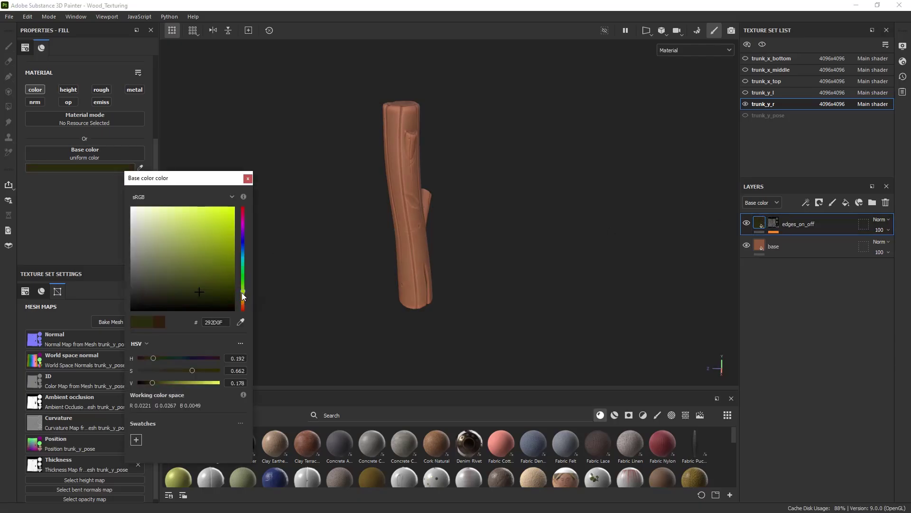
pyautogui.click(205, 295)
pyautogui.click(244, 300)
pyautogui.click(248, 179)
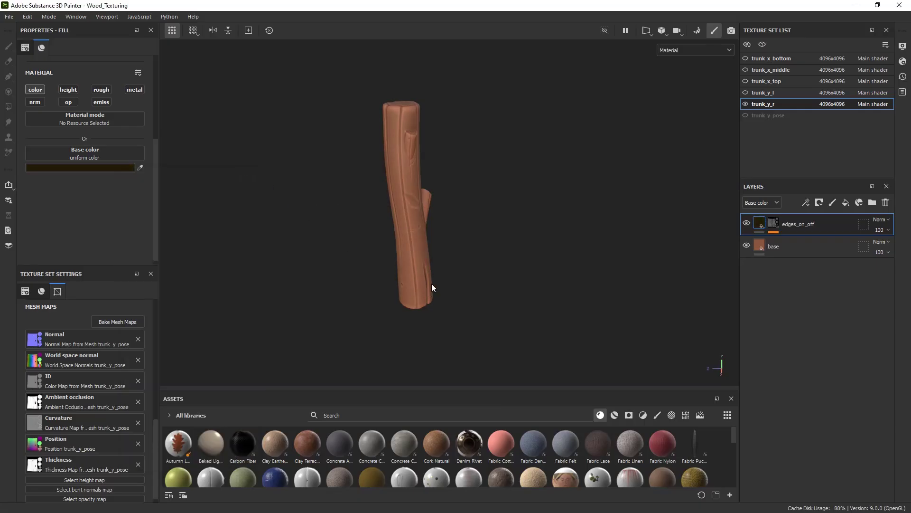
pyautogui.moveTo(408, 255)
pyautogui.keyDown('alt'); pyautogui.mouseDown()
pyautogui.moveTo(398, 275)
pyautogui.moveTo(421, 252)
pyautogui.mouseUp(); pyautogui.keyUp('alt')
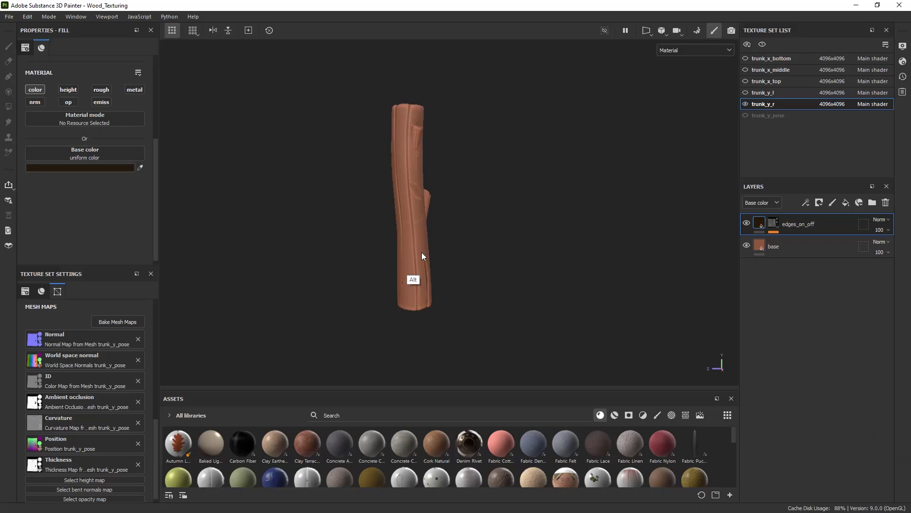
# Try small hue shifts on the base layer's base colour and check the result on the post
pyautogui.click(747, 249)
pyautogui.keyDown('alt'); pyautogui.moveTo(520, 277); pyautogui.dragTo(540, 302); pyautogui.keyUp('alt')
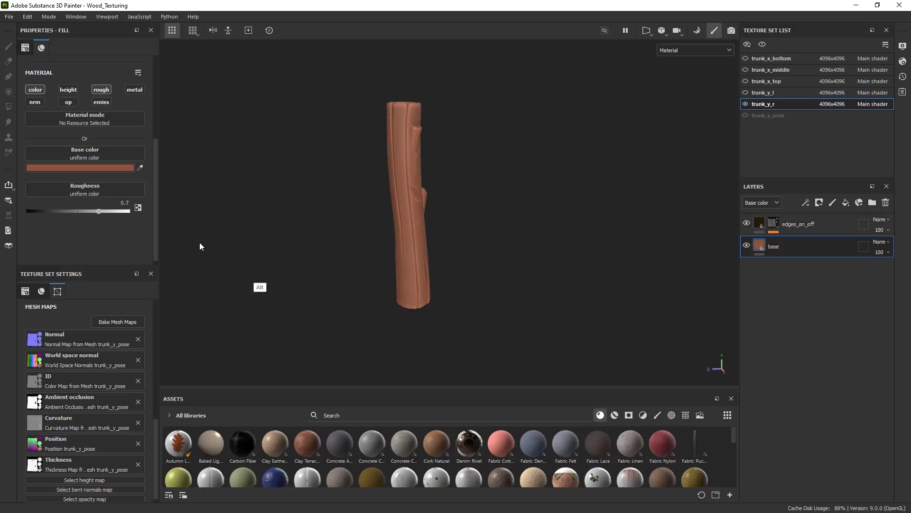
pyautogui.click(123, 168)
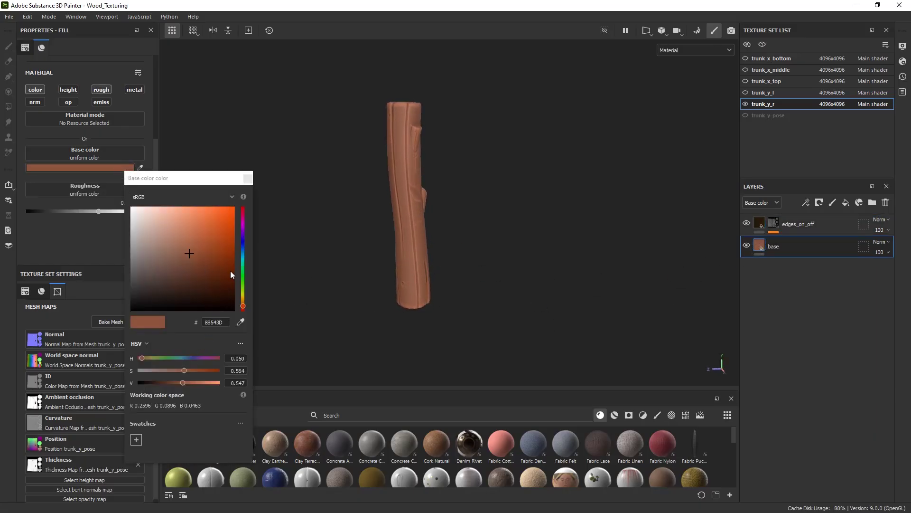
pyautogui.moveTo(243, 303); pyautogui.dragTo(245, 308)
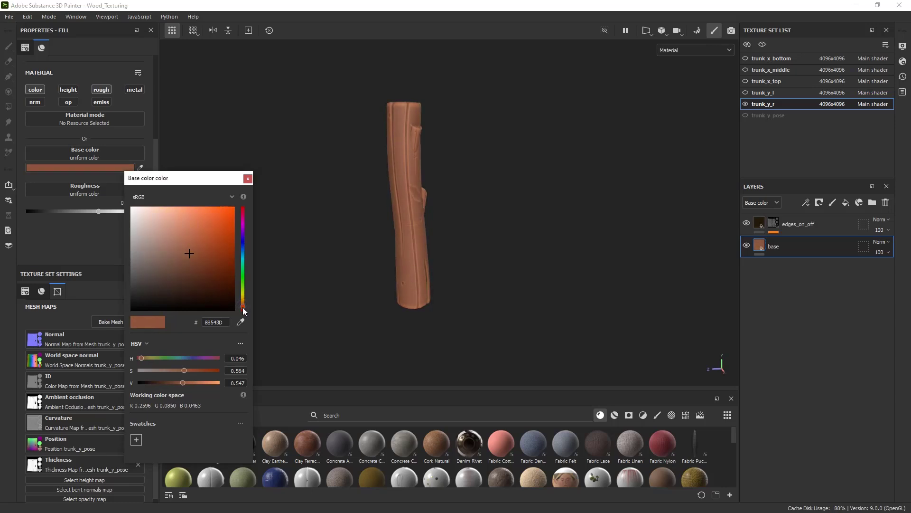
pyautogui.click(248, 178)
pyautogui.keyDown('alt'); pyautogui.moveTo(313, 214); pyautogui.dragTo(362, 283); pyautogui.keyUp('alt')
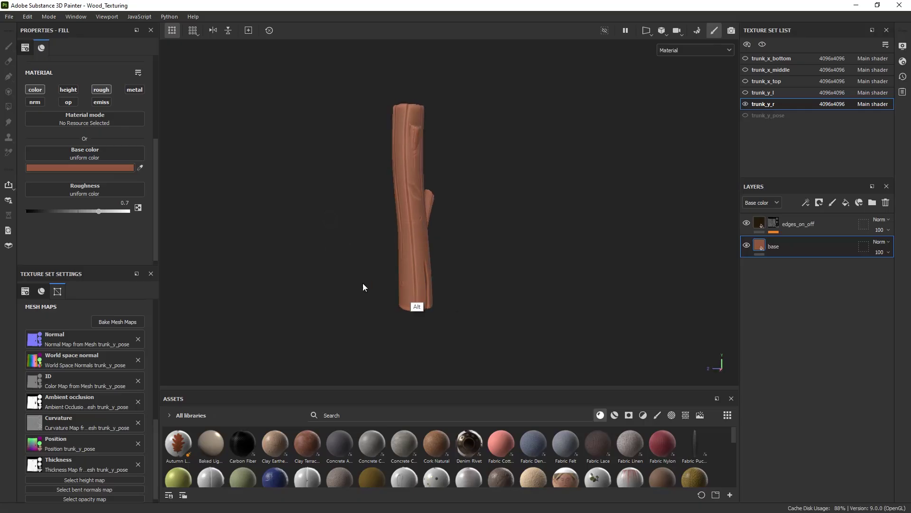
pyautogui.keyDown('shift'); pyautogui.moveTo(429, 285); pyautogui.dragTo(446, 279, button='right'); pyautogui.keyUp('shift')
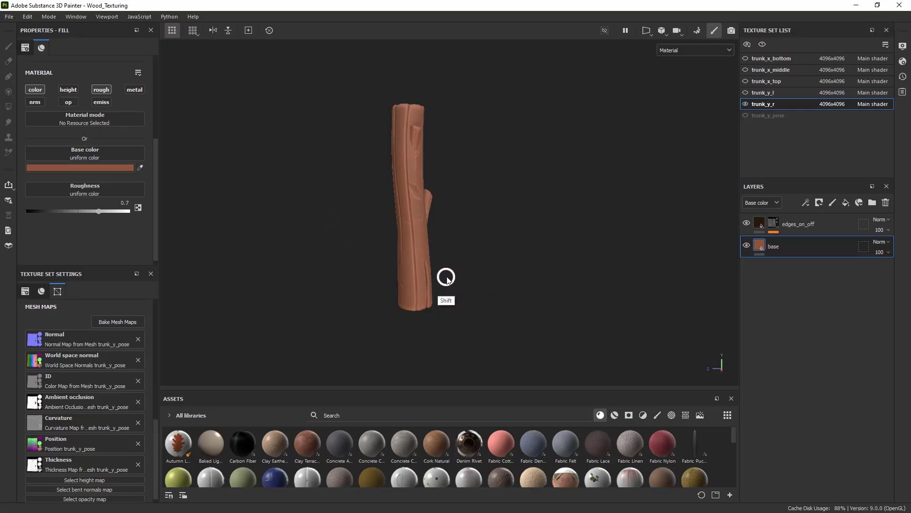
pyautogui.keyDown('alt'); pyautogui.moveTo(446, 278); pyautogui.dragTo(419, 299); pyautogui.keyUp('alt')
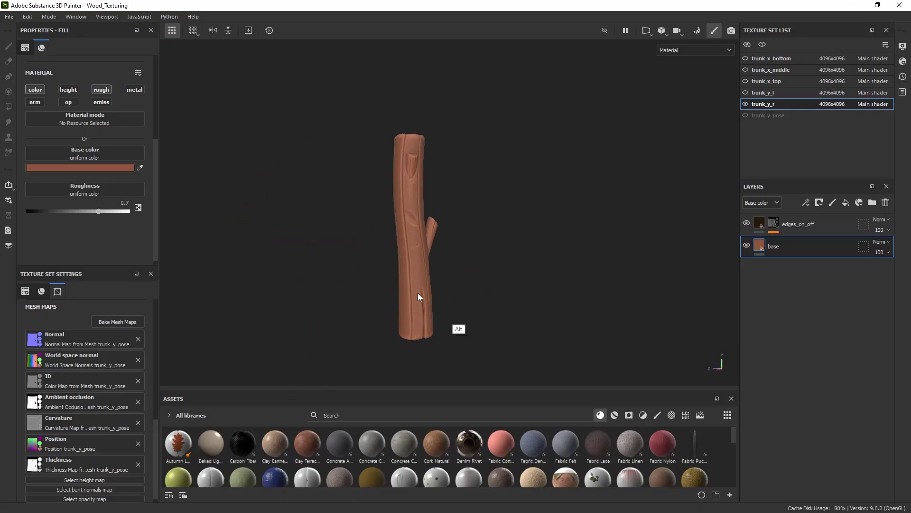
pyautogui.click(122, 168)
# Brighten and saturate the edges_on_off base colour and shift its hue toward yellow, giving the olive 49440E
pyautogui.click(759, 225)
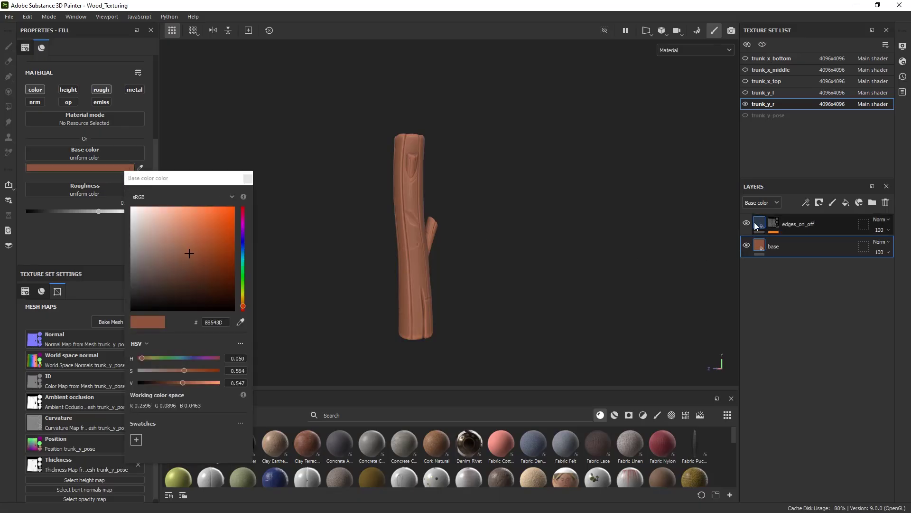
pyautogui.click(128, 168)
pyautogui.click(240, 304)
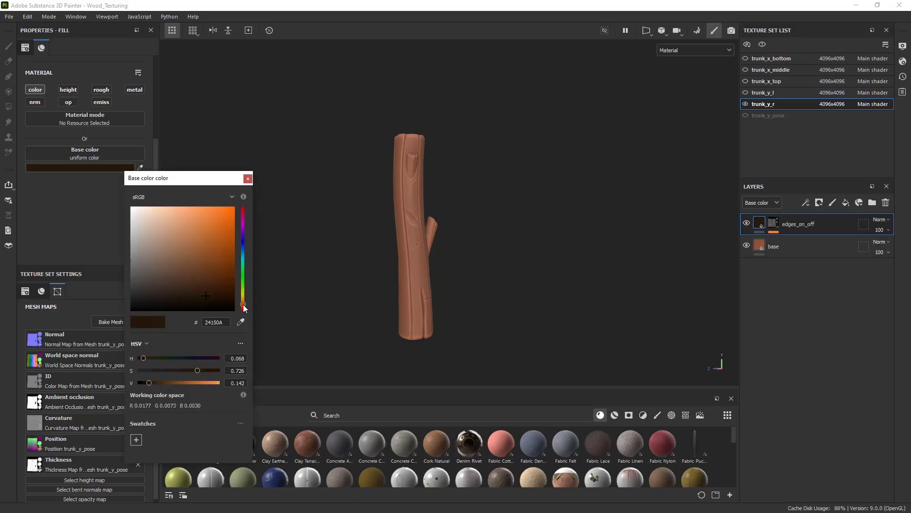
pyautogui.click(202, 289)
pyautogui.moveTo(206, 289); pyautogui.dragTo(221, 279)
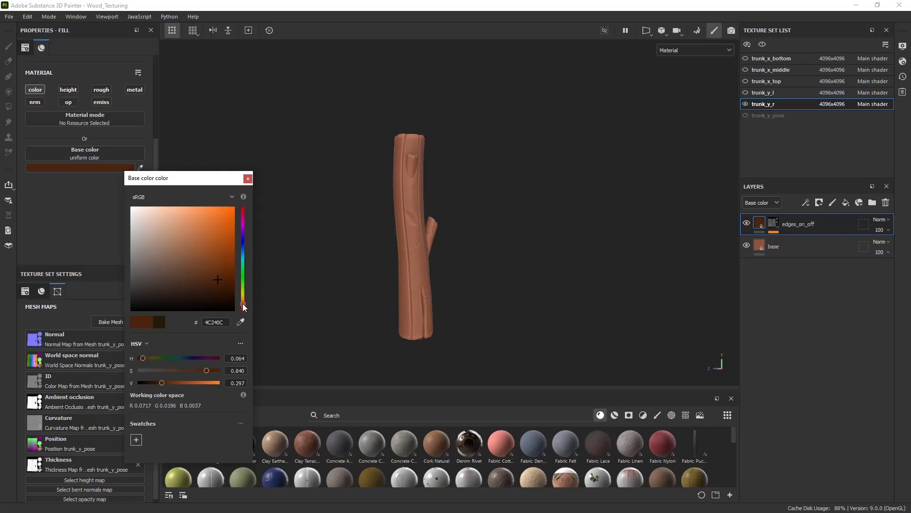
pyautogui.click(243, 306)
pyautogui.click(216, 280)
pyautogui.moveTo(244, 298)
pyautogui.mouseDown()
pyautogui.moveTo(242, 265)
pyautogui.moveTo(246, 295)
pyautogui.mouseUp()
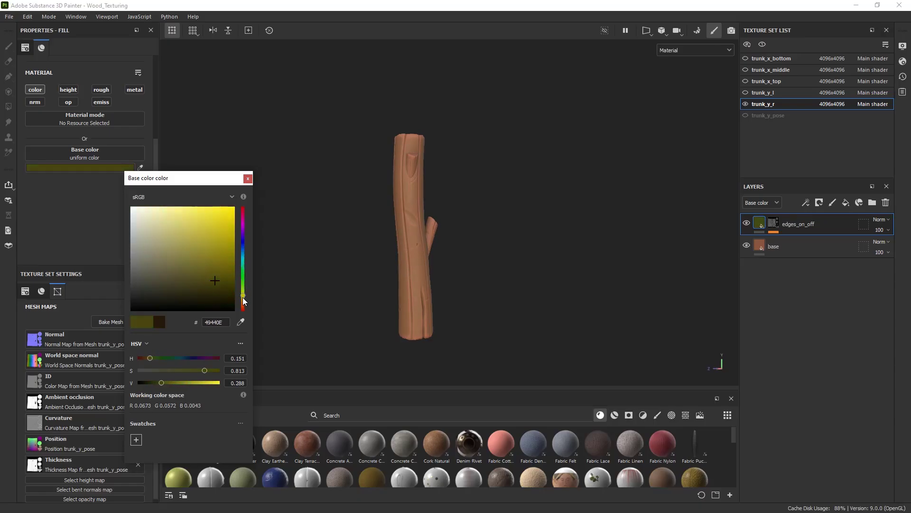
# Darken the olive edges_on_off base colour and compare the post with that layer hidden and shown
pyautogui.keyDown('alt'); pyautogui.moveTo(372, 275); pyautogui.dragTo(335, 309); pyautogui.keyUp('alt')
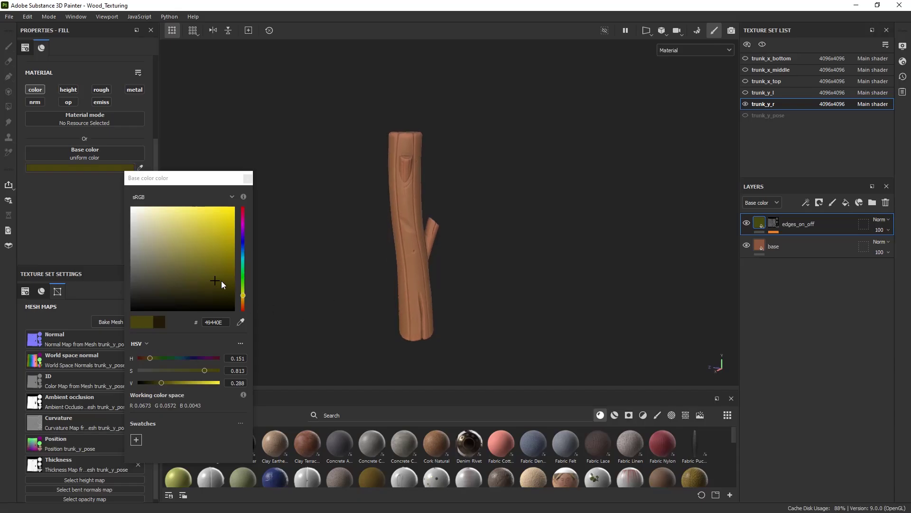
pyautogui.moveTo(221, 280)
pyautogui.mouseDown()
pyautogui.moveTo(228, 291)
pyautogui.moveTo(187, 284)
pyautogui.moveTo(193, 266)
pyautogui.moveTo(220, 280)
pyautogui.moveTo(222, 296)
pyautogui.moveTo(218, 286)
pyautogui.mouseUp()
pyautogui.click(248, 179)
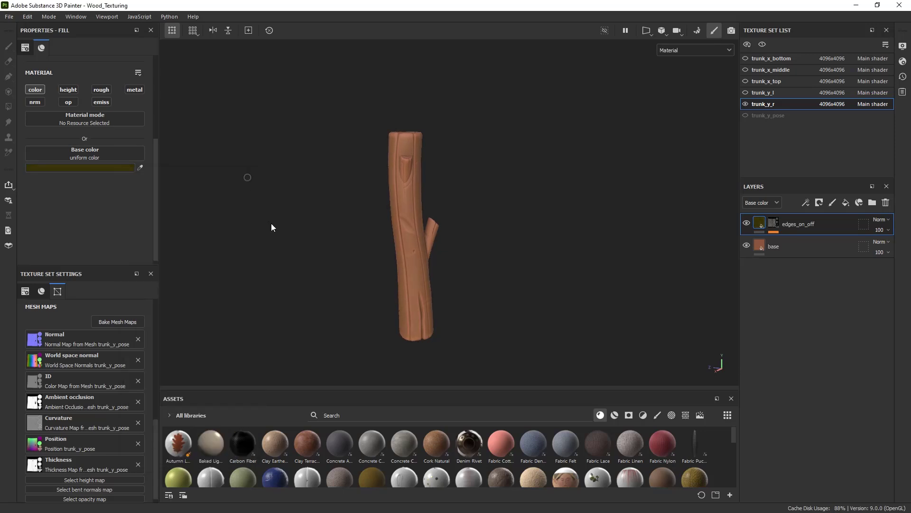
pyautogui.keyDown('alt'); pyautogui.moveTo(272, 223); pyautogui.dragTo(313, 227); pyautogui.keyUp('alt')
pyautogui.click(746, 226)
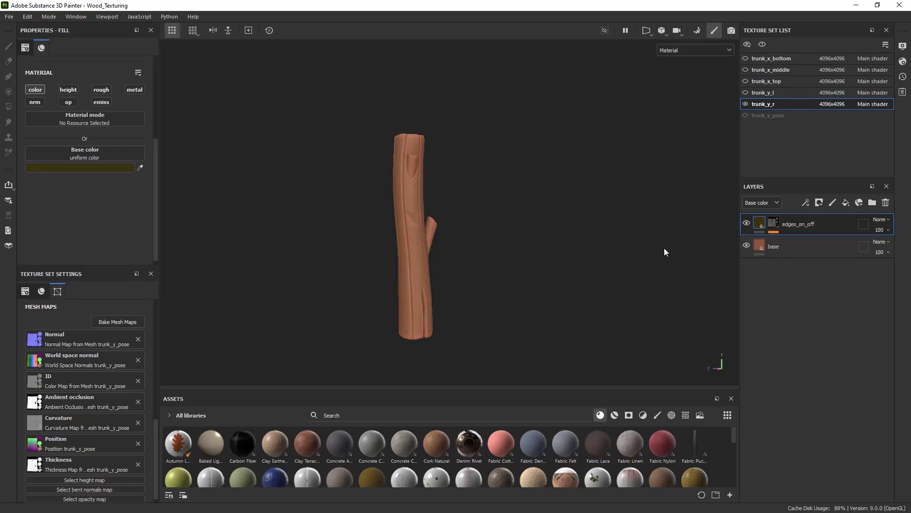
pyautogui.keyDown('alt'); pyautogui.moveTo(556, 270); pyautogui.dragTo(433, 274); pyautogui.keyUp('alt')
pyautogui.keyDown('shift'); pyautogui.moveTo(433, 274); pyautogui.dragTo(470, 269, button='right'); pyautogui.keyUp('shift')
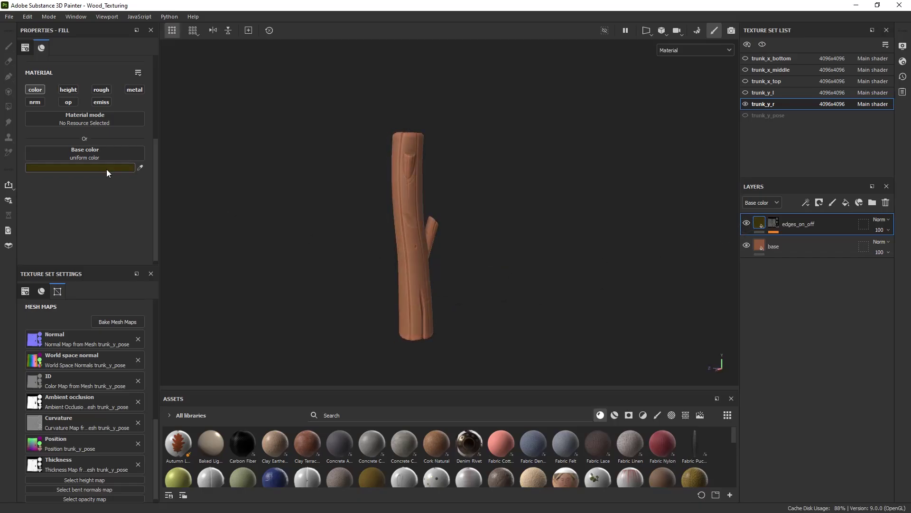
# Shift the edges_on_off base colour's hue back toward orange, giving the dark brown 392609, and check it on the post
pyautogui.click(106, 168)
pyautogui.moveTo(244, 300); pyautogui.dragTo(244, 300)
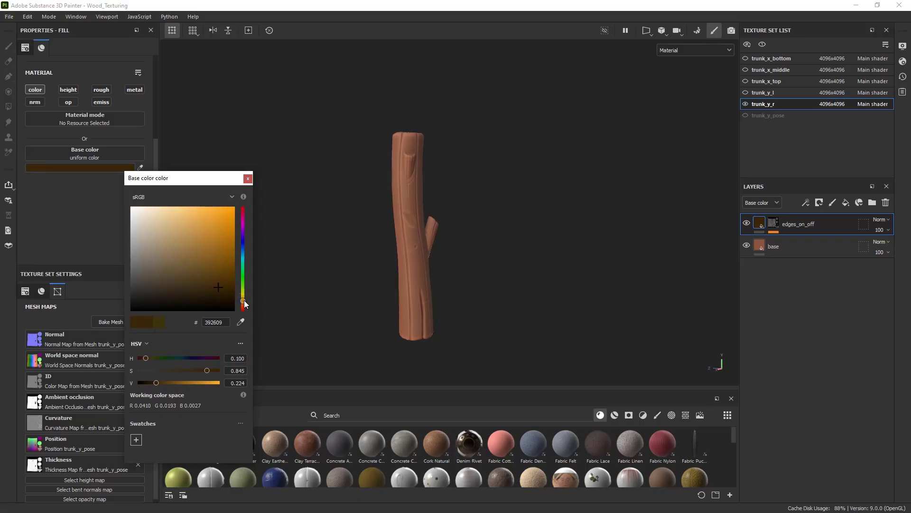
pyautogui.click(250, 179)
pyautogui.keyDown('alt'); pyautogui.moveTo(342, 218); pyautogui.dragTo(397, 266); pyautogui.keyUp('alt')
pyautogui.keyDown('shift'); pyautogui.moveTo(405, 272); pyautogui.dragTo(466, 276, button='right'); pyautogui.keyUp('shift')
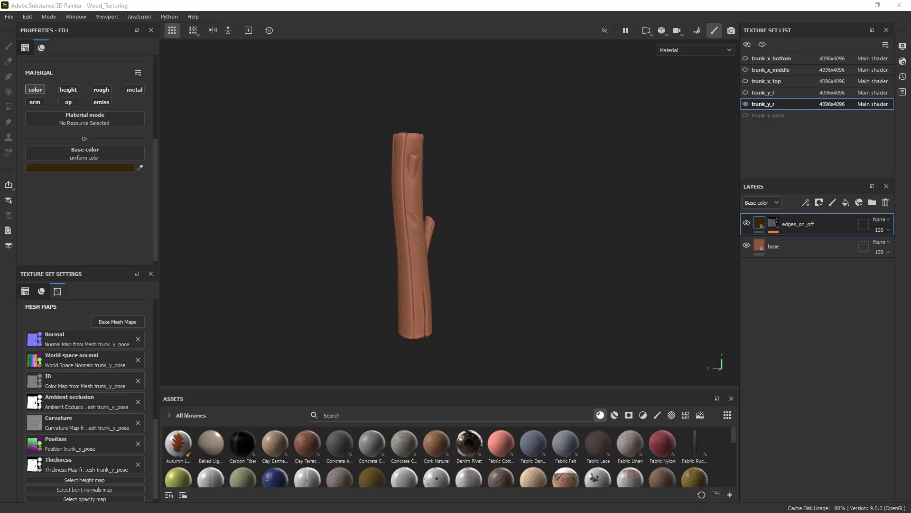
# Add a fill layer named cavity above edges_on_off with only its color channel enabled
pyautogui.keyDown('alt'); pyautogui.moveTo(400, 295); pyautogui.dragTo(397, 323, button='right'); pyautogui.keyUp('alt')
pyautogui.keyDown('alt'); pyautogui.moveTo(397, 326); pyautogui.dragTo(503, 306); pyautogui.keyUp('alt')
pyautogui.keyDown('alt'); pyautogui.moveTo(503, 306); pyautogui.dragTo(535, 315, button='right'); pyautogui.keyUp('alt')
pyautogui.click(846, 202)
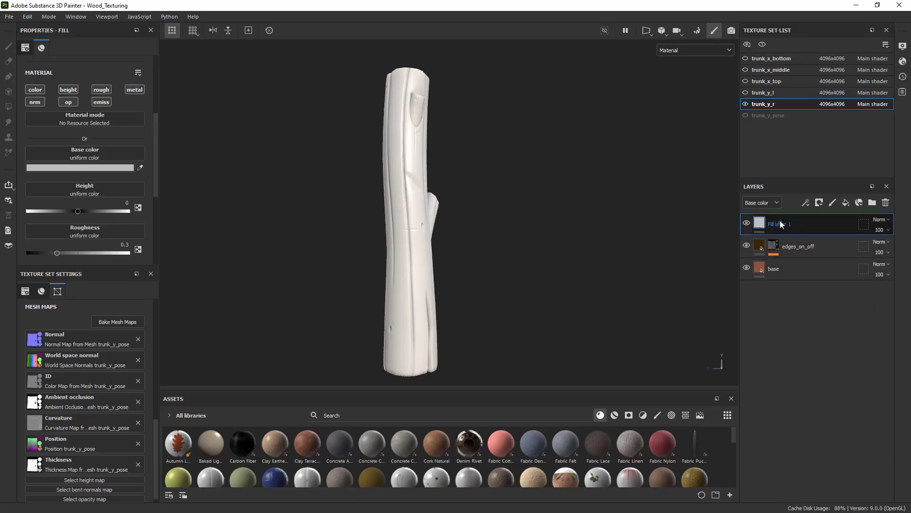
pyautogui.doubleClick(781, 224)
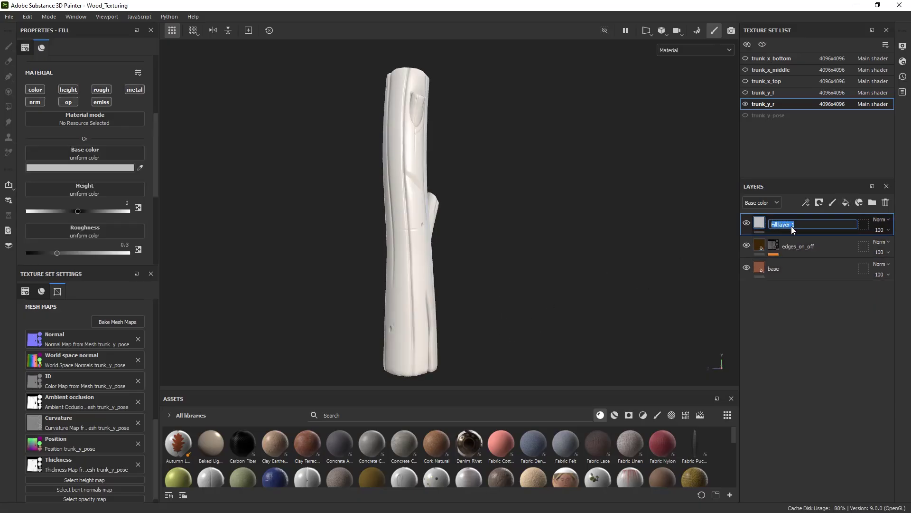
pyautogui.write('cavity')
pyautogui.press('Return')
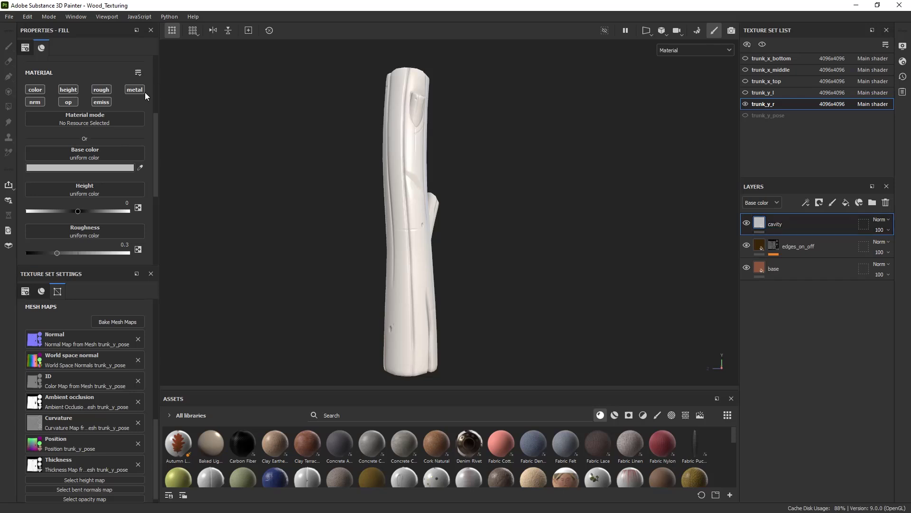
pyautogui.keyDown('alt'); pyautogui.click(36, 90); pyautogui.keyUp('alt')
pyautogui.keyDown('alt'); pyautogui.moveTo(291, 208); pyautogui.dragTo(286, 204); pyautogui.keyUp('alt')
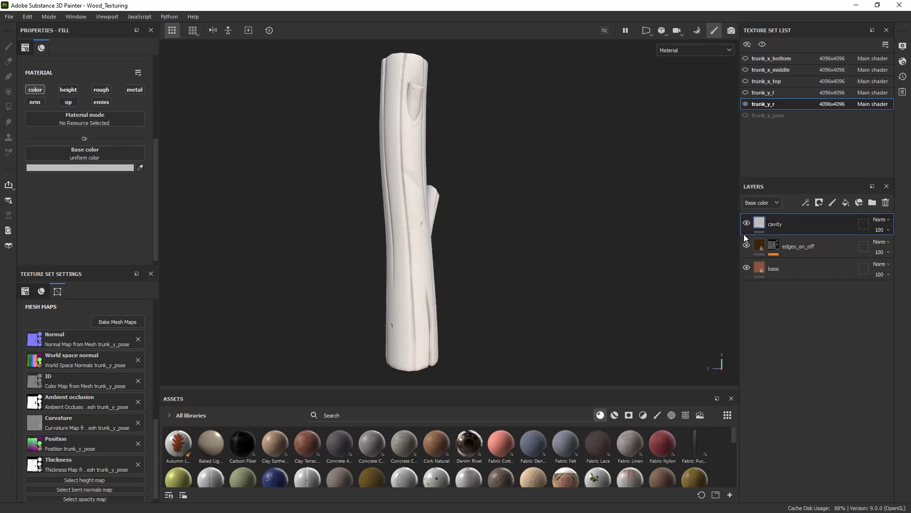
# Give the cavity layer a black mask driven by a Mask Editor generator
pyautogui.rightClick(759, 224)
pyautogui.click(816, 15)
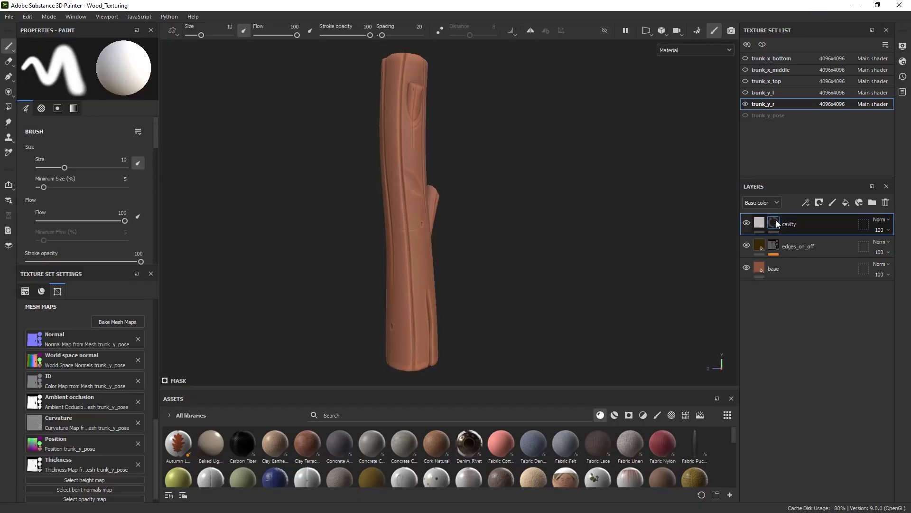
pyautogui.rightClick(776, 220)
pyautogui.click(816, 305)
pyautogui.click(128, 74)
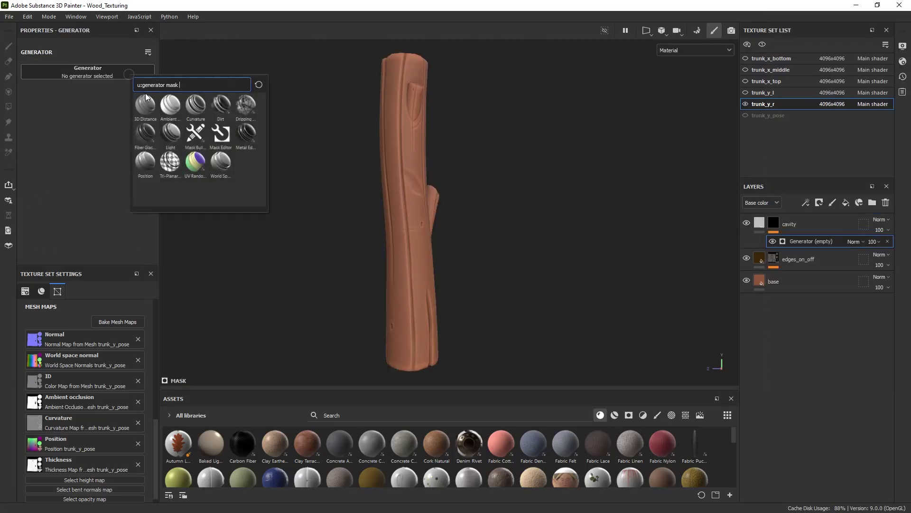
pyautogui.click(220, 137)
# Turn on Global Invert in the cavity mask's Mask Editor and lower Global Balance to 0.27
pyautogui.keyDown('alt'); pyautogui.moveTo(410, 288); pyautogui.dragTo(342, 269); pyautogui.keyUp('alt')
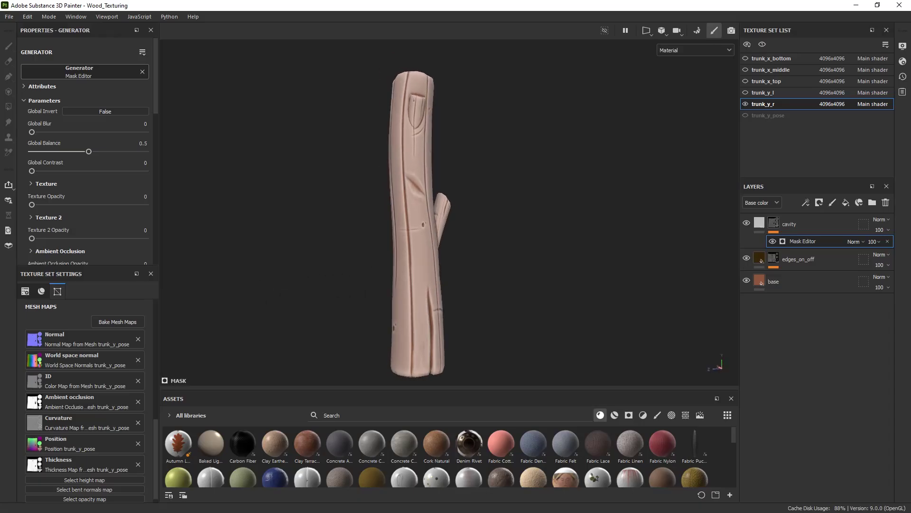
pyautogui.keyDown('alt'); pyautogui.moveTo(252, 185); pyautogui.dragTo(476, 263, button='right'); pyautogui.keyUp('alt')
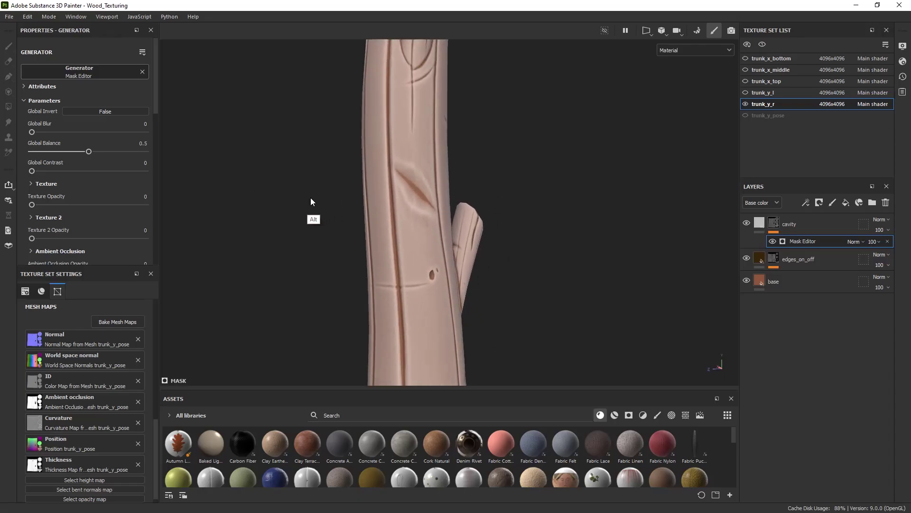
pyautogui.click(92, 111)
pyautogui.keyDown('alt'); pyautogui.moveTo(257, 173); pyautogui.dragTo(334, 199, button='right'); pyautogui.keyUp('alt')
pyautogui.moveTo(89, 151); pyautogui.dragTo(63, 152)
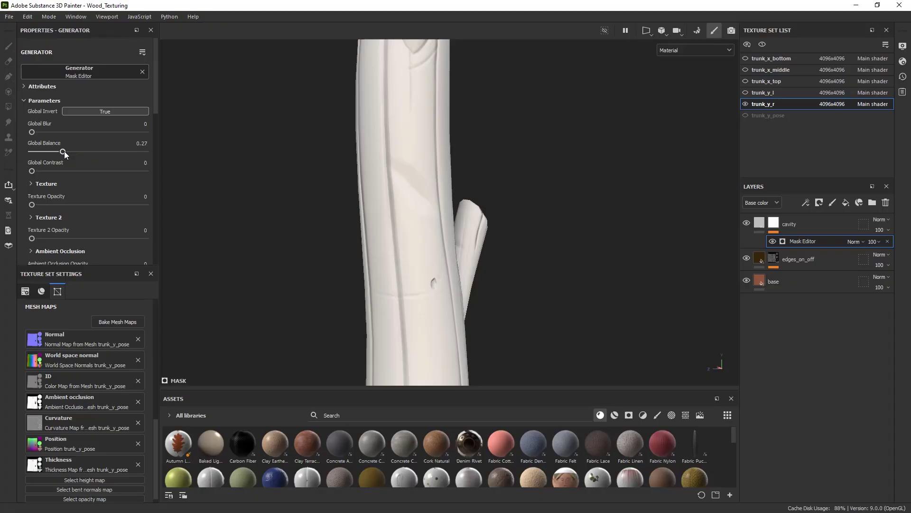
# Turn Global Invert off for the cavity mask and set Global Balance to 0.25
pyautogui.click(106, 112)
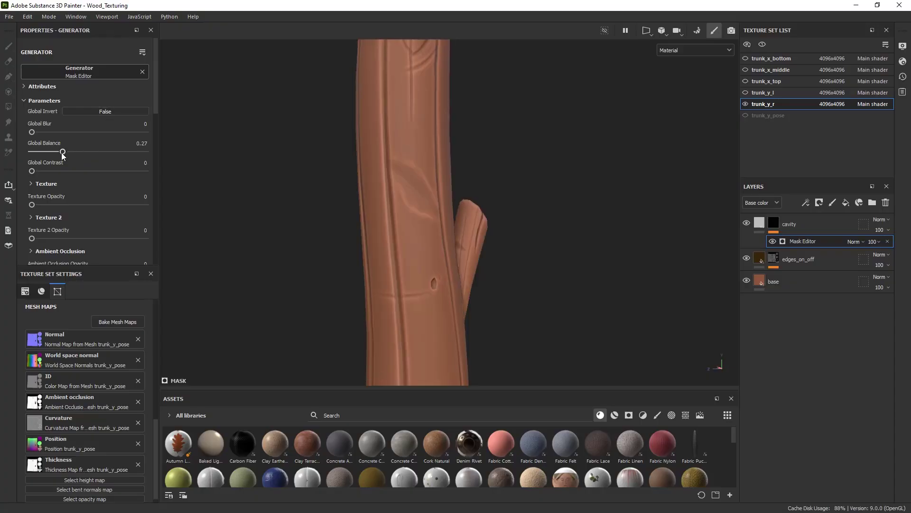
pyautogui.moveTo(62, 152); pyautogui.dragTo(61, 153)
pyautogui.keyDown('alt'); pyautogui.moveTo(271, 181); pyautogui.dragTo(356, 190); pyautogui.keyUp('alt')
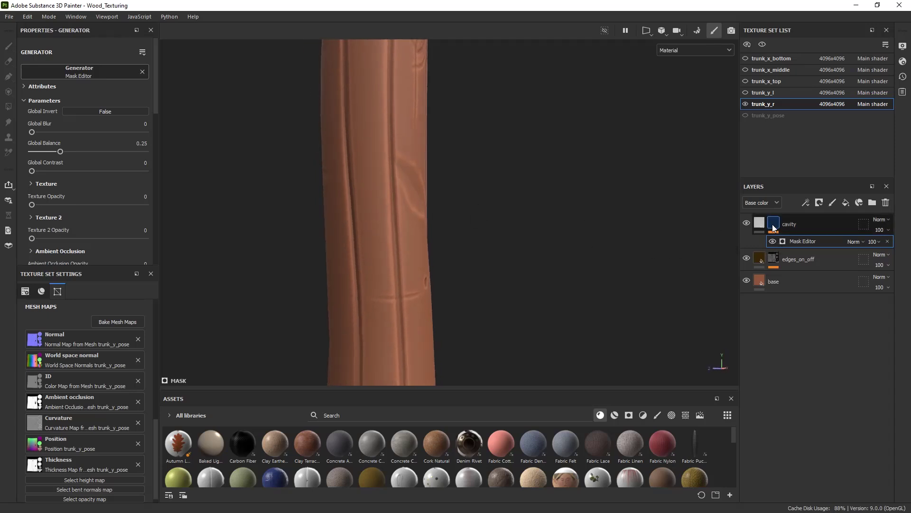
pyautogui.keyDown('alt'); pyautogui.moveTo(505, 232); pyautogui.dragTo(517, 232); pyautogui.keyUp('alt')
# View the cavity layer's mask on its own, then return to the material view and the Mask Editor settings
pyautogui.keyDown('alt'); pyautogui.click(775, 224); pyautogui.keyUp('alt')
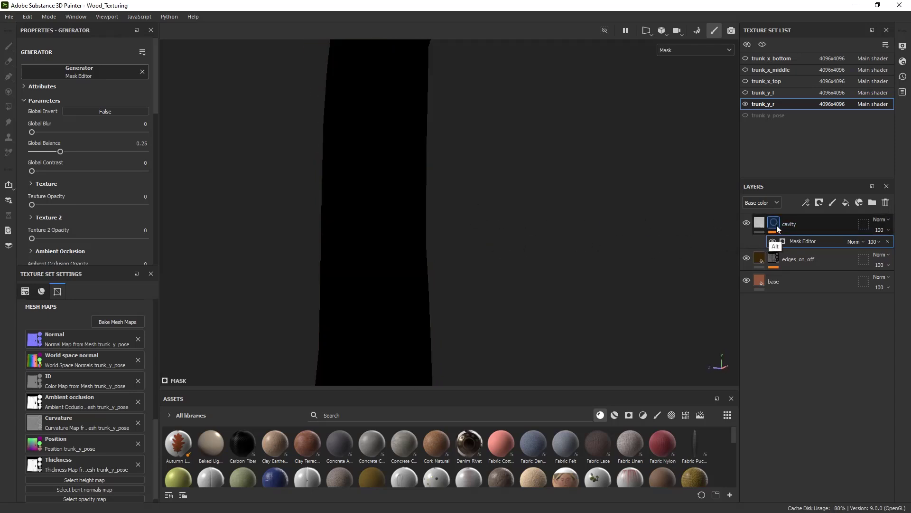
pyautogui.click(774, 225)
pyautogui.click(774, 225)
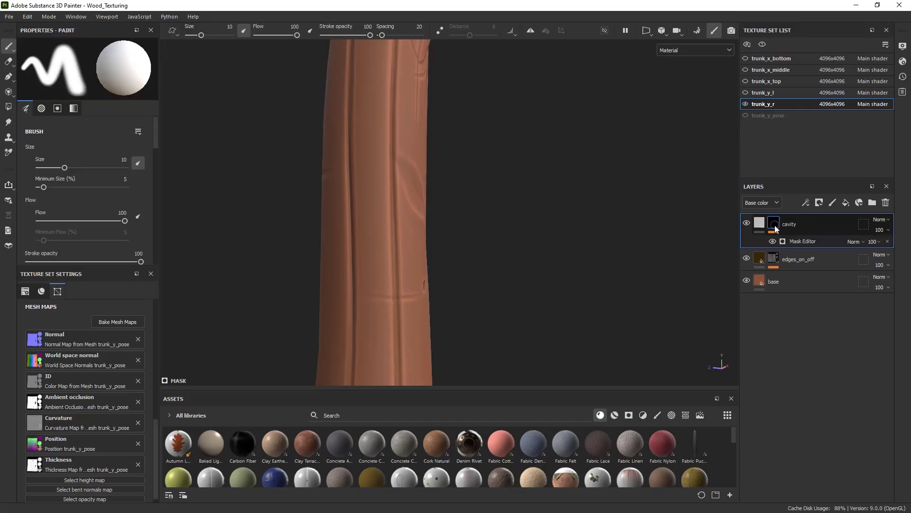
pyautogui.click(801, 241)
pyautogui.keyDown('alt'); pyautogui.moveTo(359, 151); pyautogui.dragTo(194, 239); pyautogui.keyUp('alt')
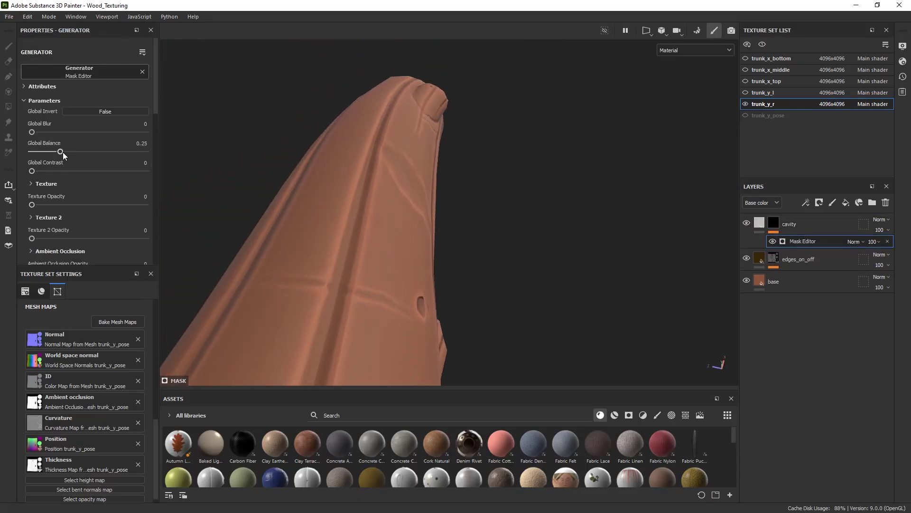
# Try a Global Balance of 0.44 on the cavity mask, turn on Global Invert, and settle Global Balance at 0.26
pyautogui.moveTo(72, 153); pyautogui.dragTo(81, 152)
pyautogui.click(110, 111)
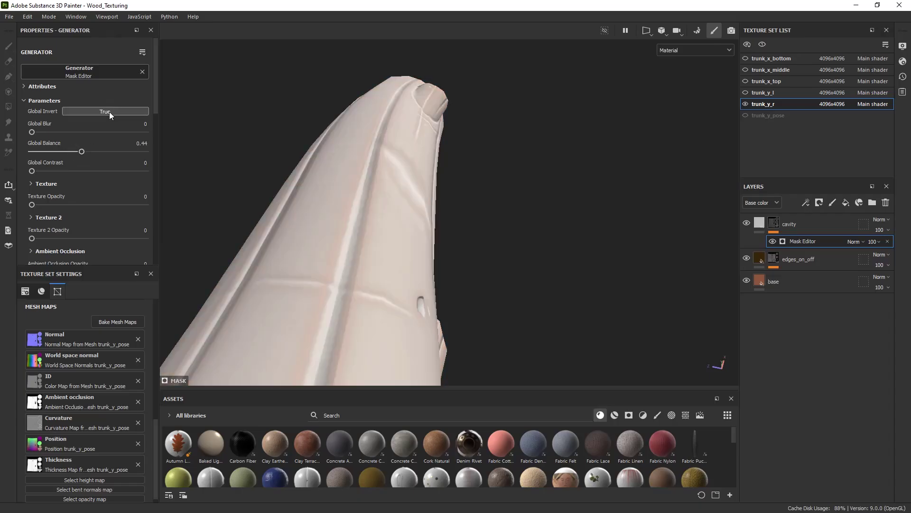
pyautogui.click(89, 152)
pyautogui.moveTo(90, 151); pyautogui.dragTo(61, 154)
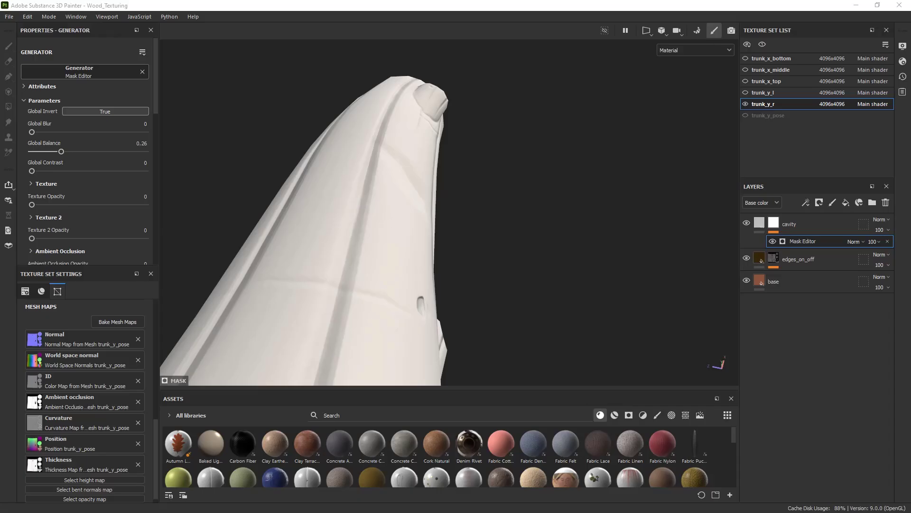
# Raise the cavity mask's Curvature Opacity to 1 and set Global Balance to exactly 0.25
pyautogui.moveTo(155, 109); pyautogui.dragTo(169, 169)
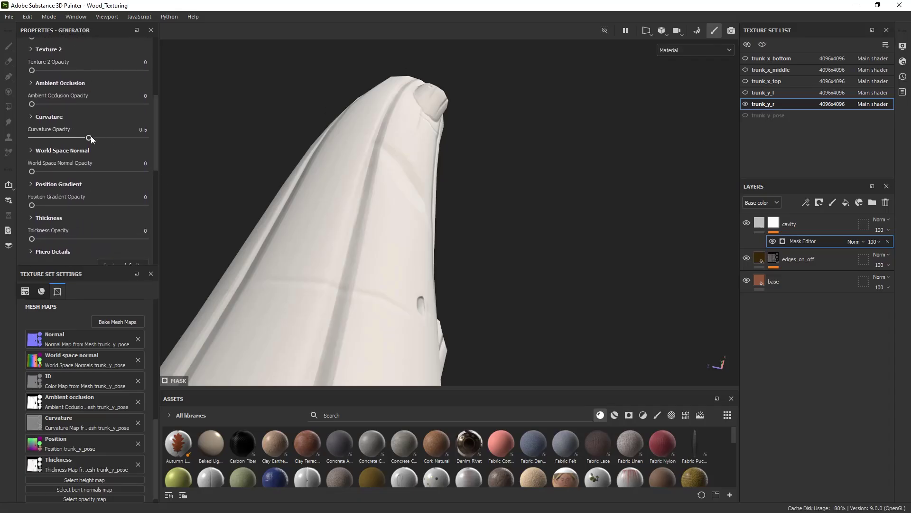
pyautogui.moveTo(89, 138); pyautogui.dragTo(279, 189)
pyautogui.moveTo(154, 116); pyautogui.dragTo(161, 76)
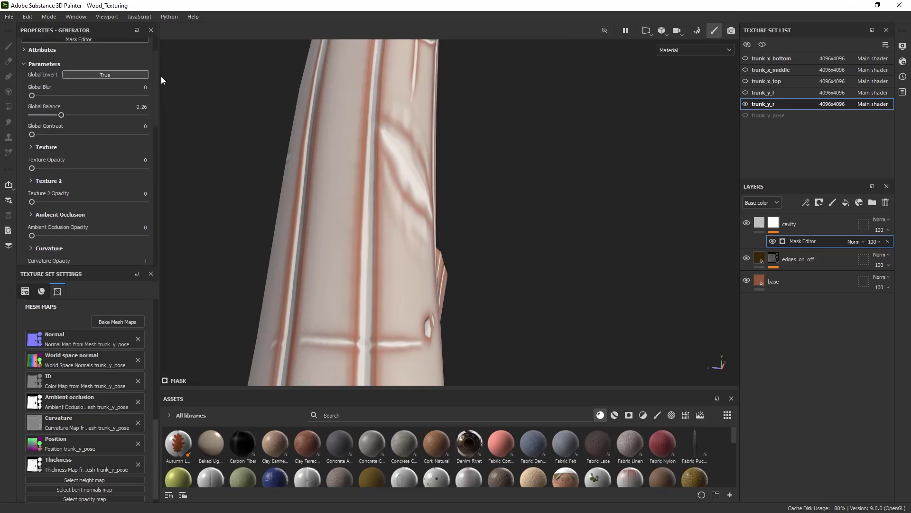
pyautogui.click(144, 104)
pyautogui.press('BackSpace')
pyautogui.write('5')
pyautogui.press('Return')
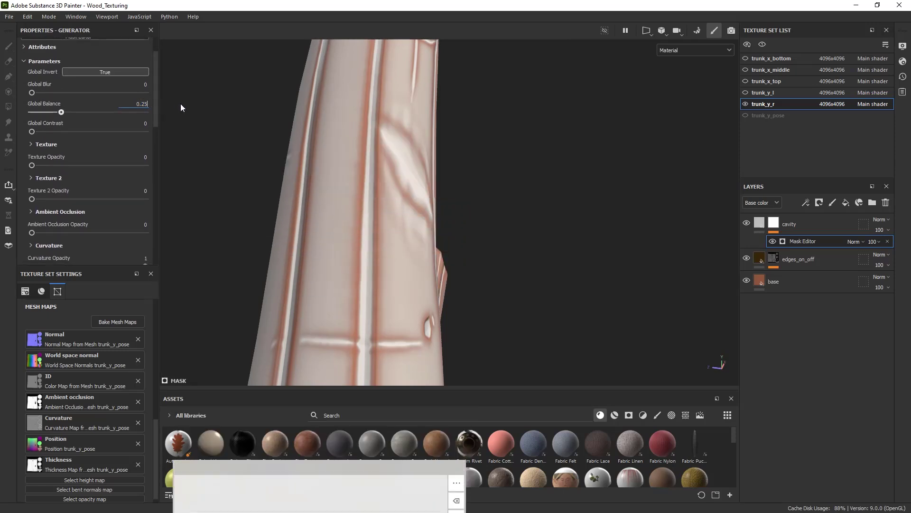
# Raise the cavity mask's Ambient Occlusion Opacity to 1
pyautogui.keyDown('alt'); pyautogui.moveTo(335, 126); pyautogui.dragTo(377, 184); pyautogui.keyUp('alt')
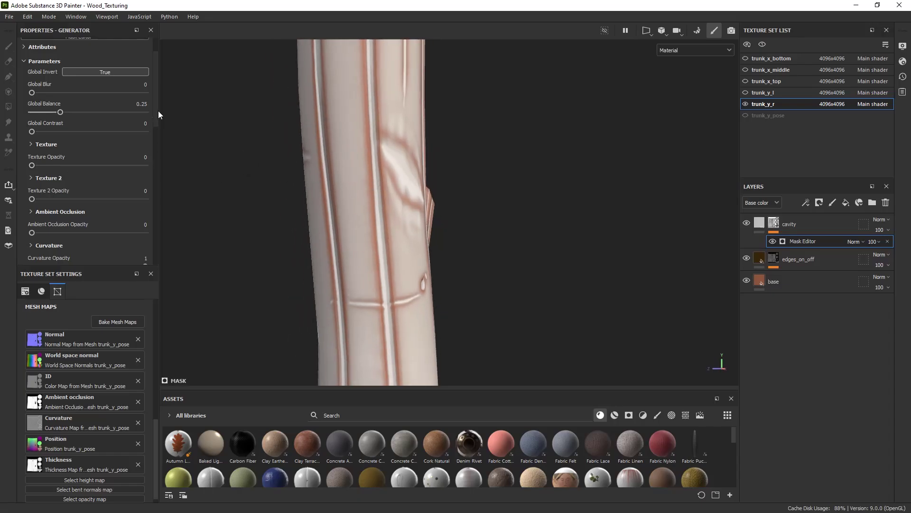
pyautogui.moveTo(156, 110); pyautogui.dragTo(159, 147)
pyautogui.click(144, 152)
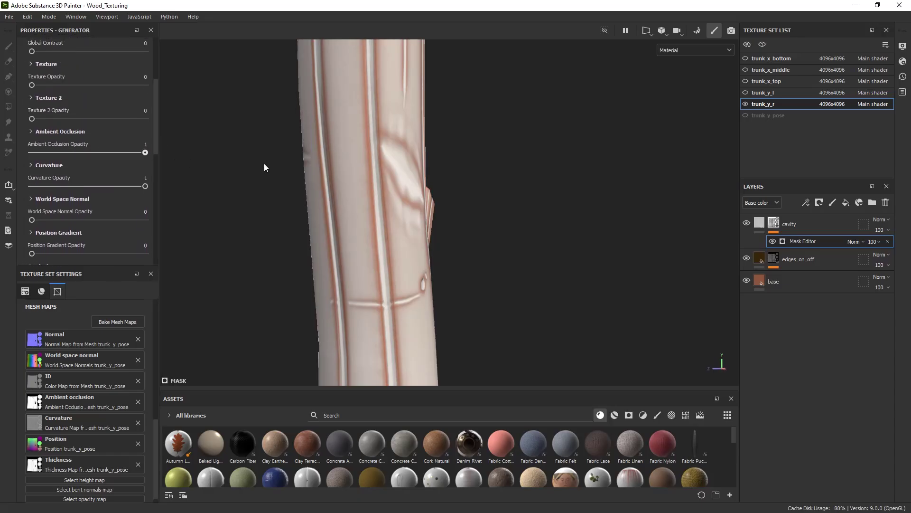
pyautogui.keyDown('alt'); pyautogui.moveTo(349, 169); pyautogui.dragTo(405, 123); pyautogui.keyUp('alt')
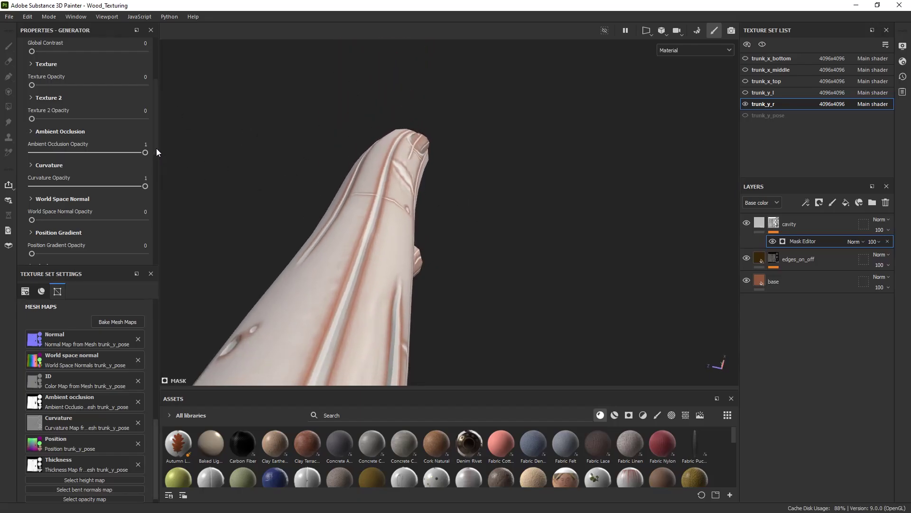
# Open the resource picker for the Mask Editor's Texture image input and browse the grunge textures
pyautogui.moveTo(156, 149); pyautogui.dragTo(157, 228)
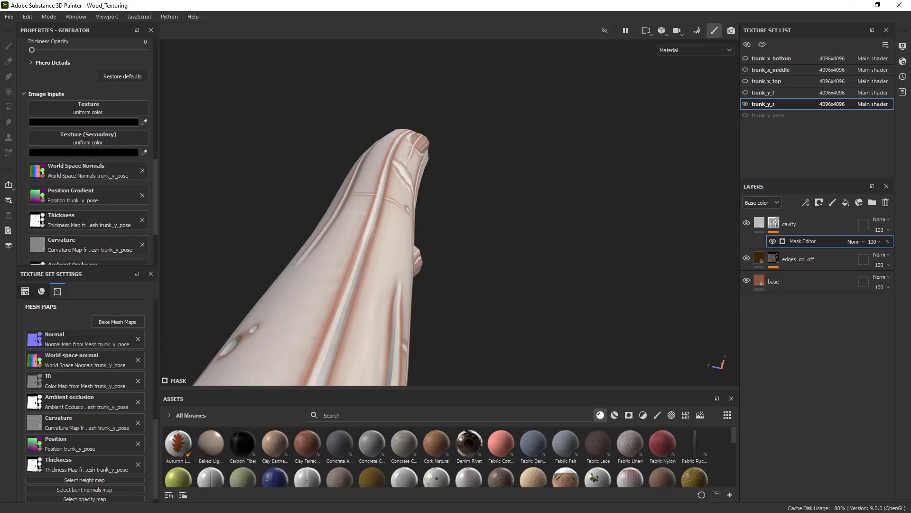
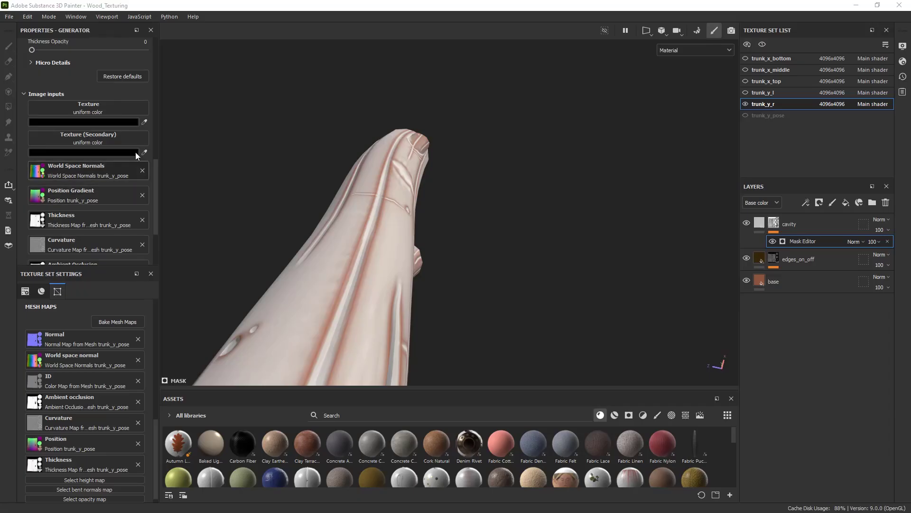
pyautogui.click(131, 110)
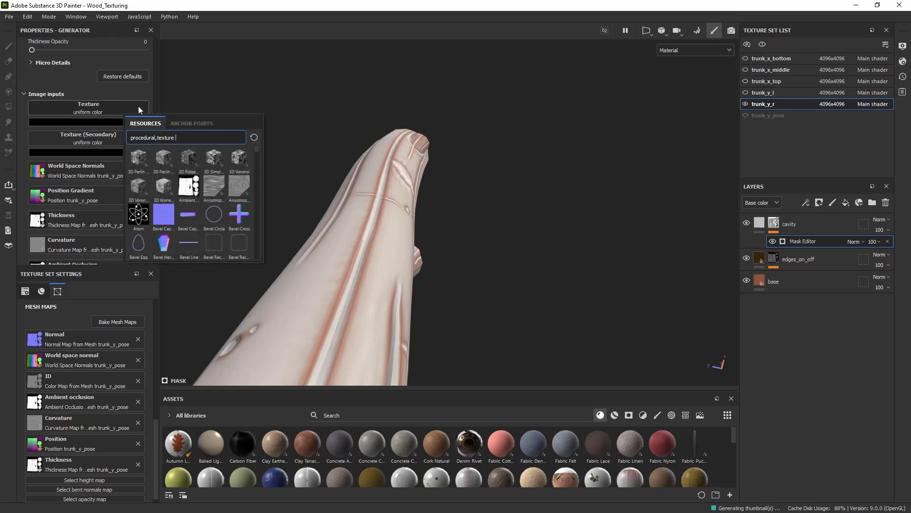
pyautogui.write('grun')
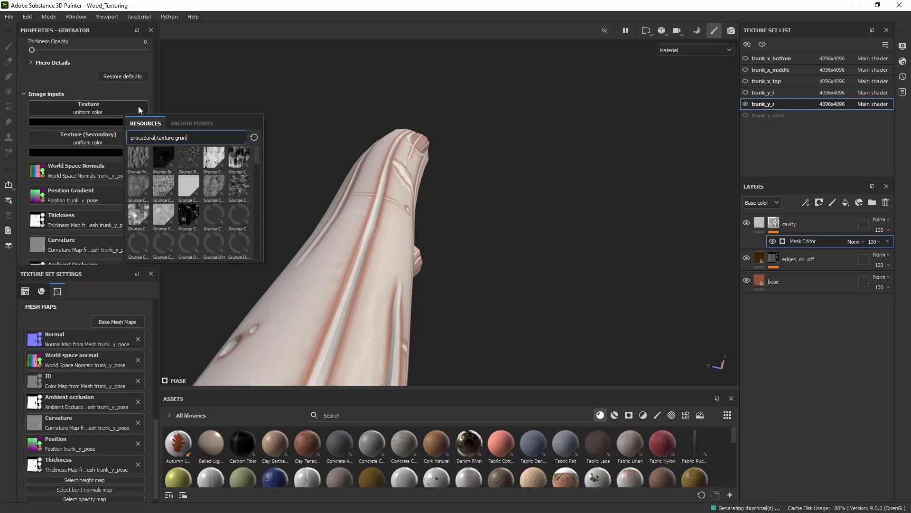
pyautogui.write('ge')
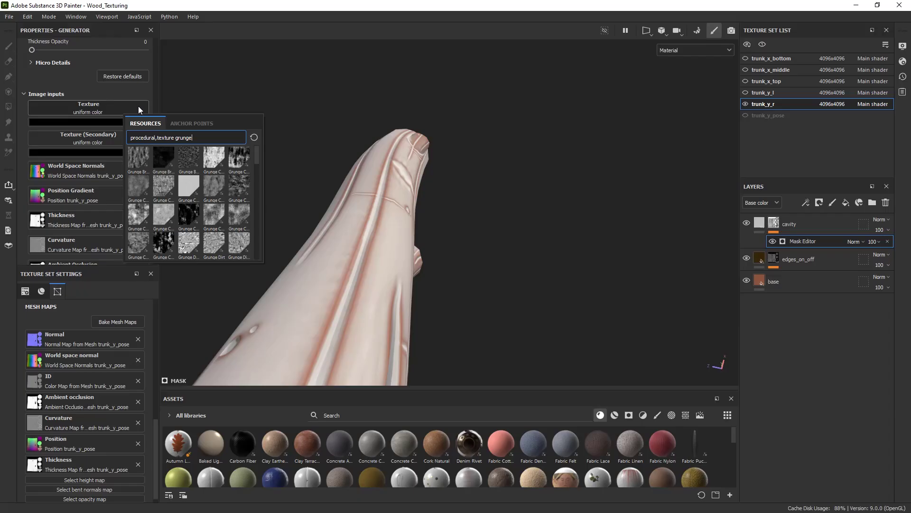
pyautogui.scroll(-5, 209, 198)
pyautogui.scroll(5, 209, 198)
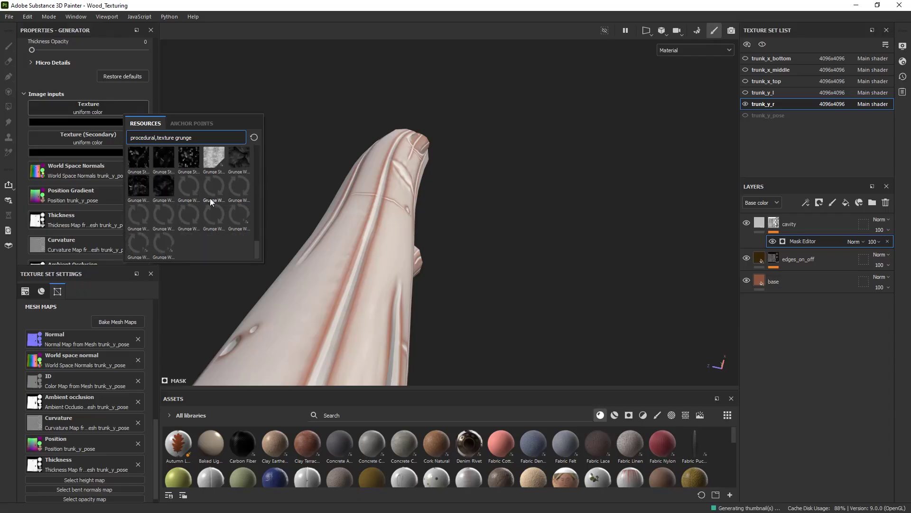
pyautogui.scroll(2, 212, 202)
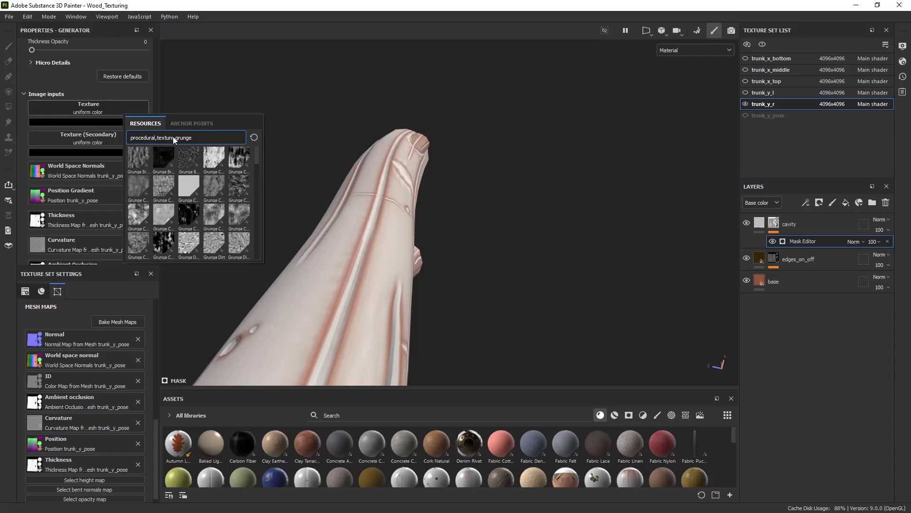
# Drop the texture filter from the grunge search and browse the procedural resources for the Texture input
pyautogui.press('BackSpace')
pyautogui.press('BackSpace')
pyautogui.press('BackSpace')
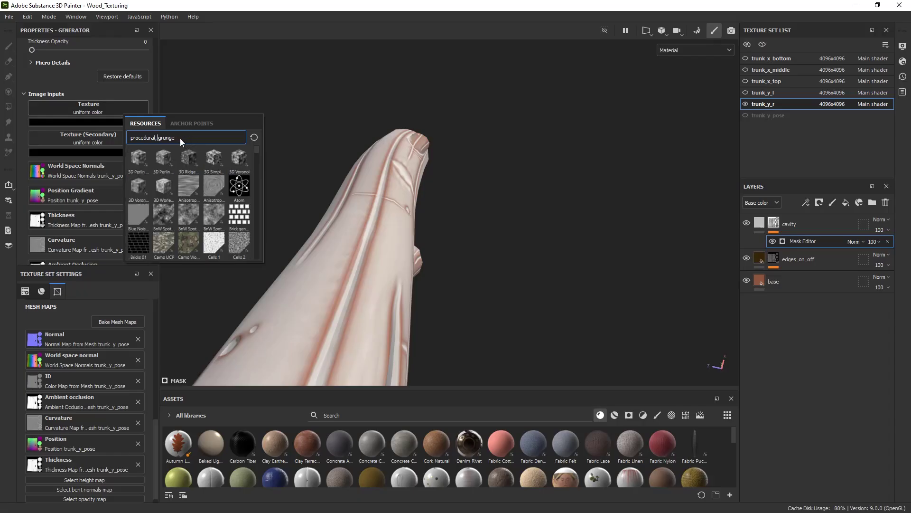
pyautogui.scroll(-10, 207, 203)
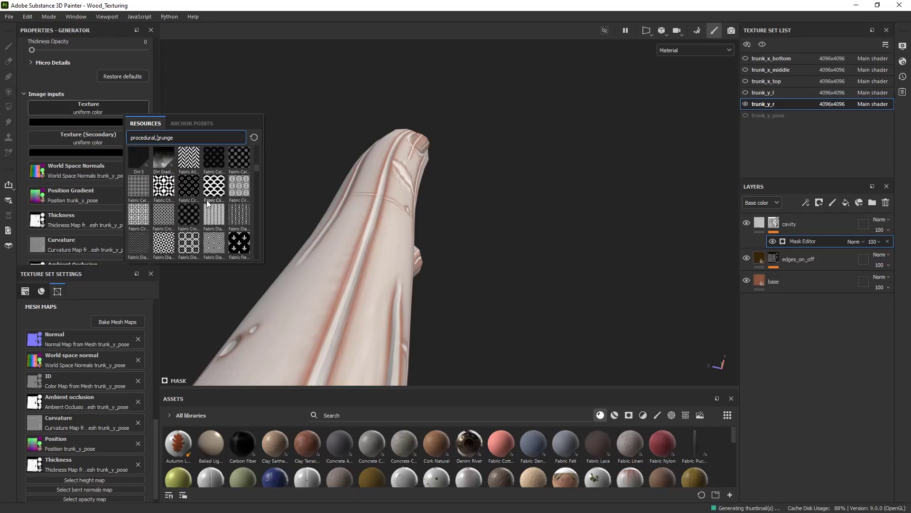
pyautogui.scroll(3, 208, 204)
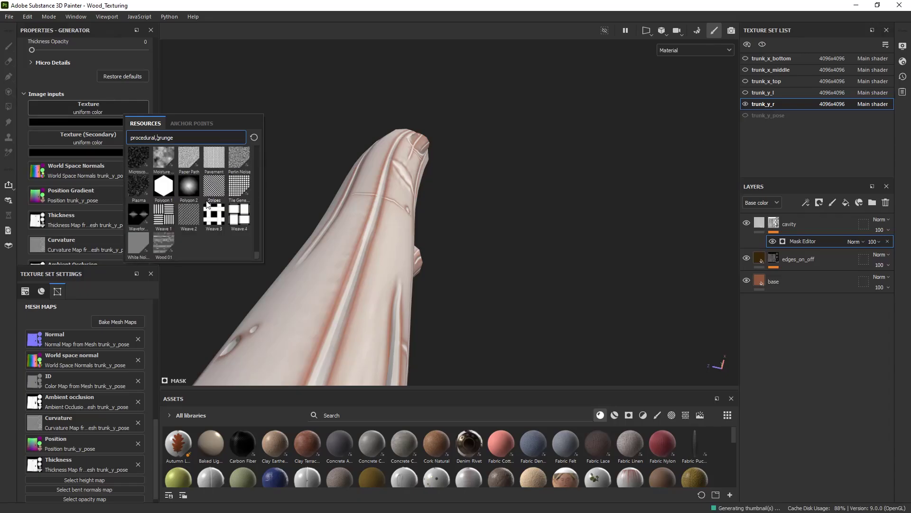
pyautogui.press('BackSpace')
pyautogui.press('BackSpace')
pyautogui.press('BackSpace')
pyautogui.press('BackSpace')
pyautogui.press('BackSpace')
pyautogui.press('BackSpace')
pyautogui.press('BackSpace')
pyautogui.press('BackSpace')
pyautogui.press('BackSpace')
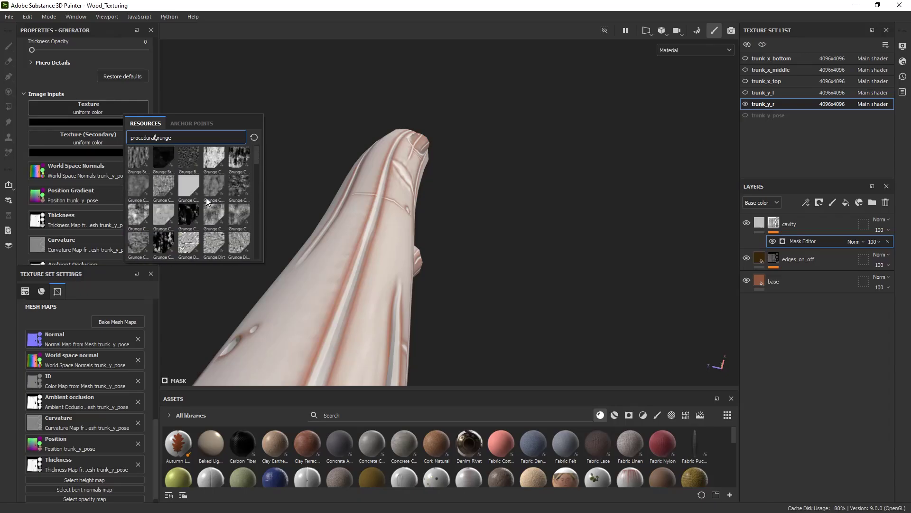
pyautogui.press('BackSpace')
pyautogui.press('BackSpace')
# Search the resources for rust and assign Dripping Rust as the cavity mask's Texture image input
pyautogui.hotkey('ctrl', 'a')
pyautogui.write('rust')
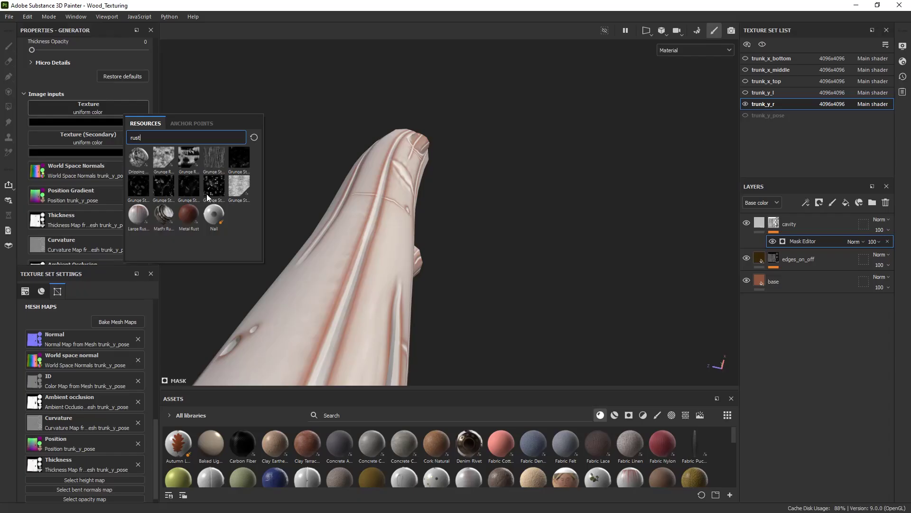
pyautogui.click(139, 158)
pyautogui.keyDown('alt'); pyautogui.moveTo(409, 212); pyautogui.dragTo(427, 267); pyautogui.keyUp('alt')
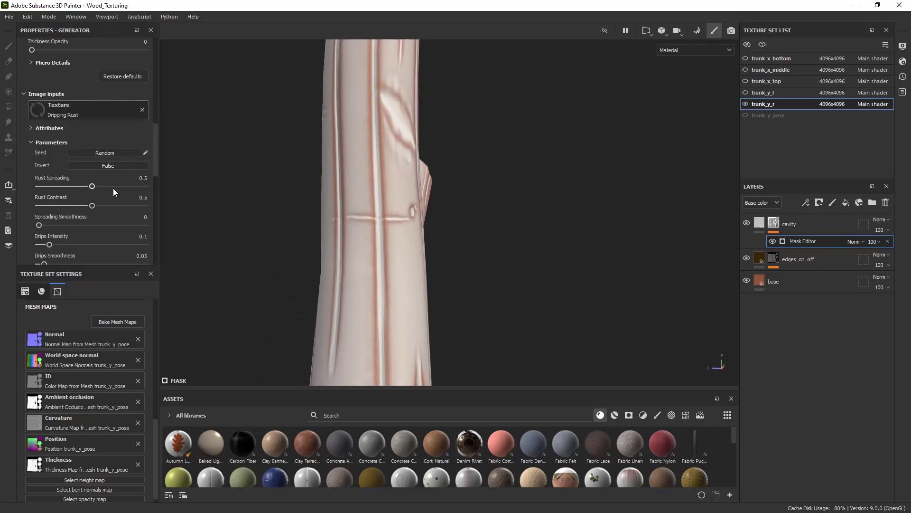
# Set the cavity mask's Texture Opacity to 0.62 and look over its image inputs
pyautogui.scroll(5, 113, 188)
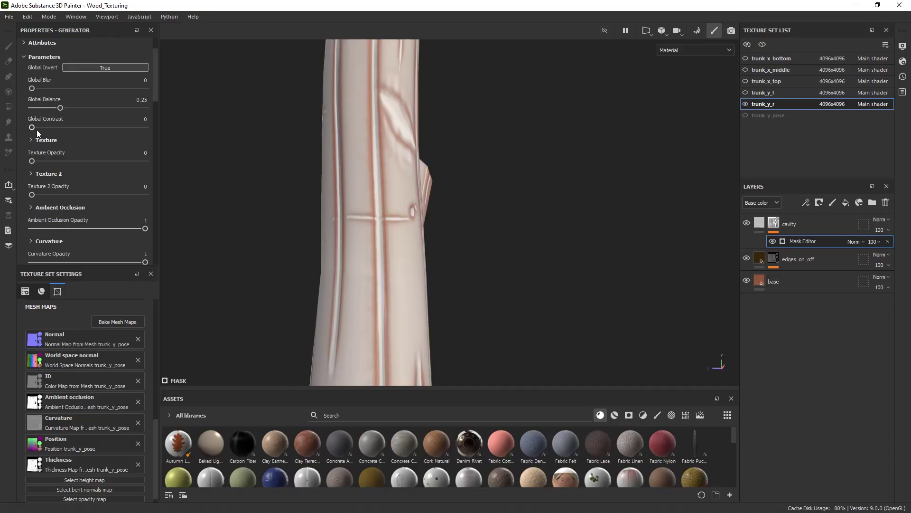
pyautogui.moveTo(33, 161); pyautogui.dragTo(84, 166)
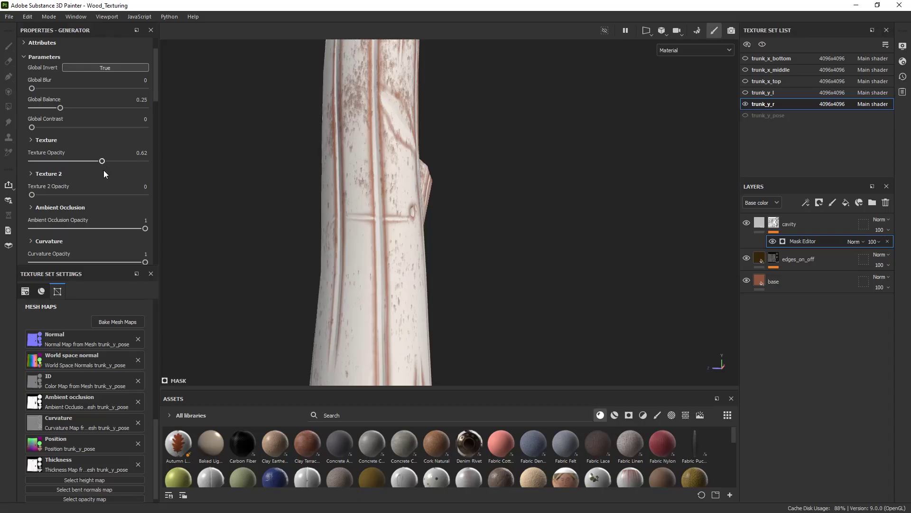
pyautogui.scroll(-5, 109, 180)
pyautogui.scroll(-10, 115, 192)
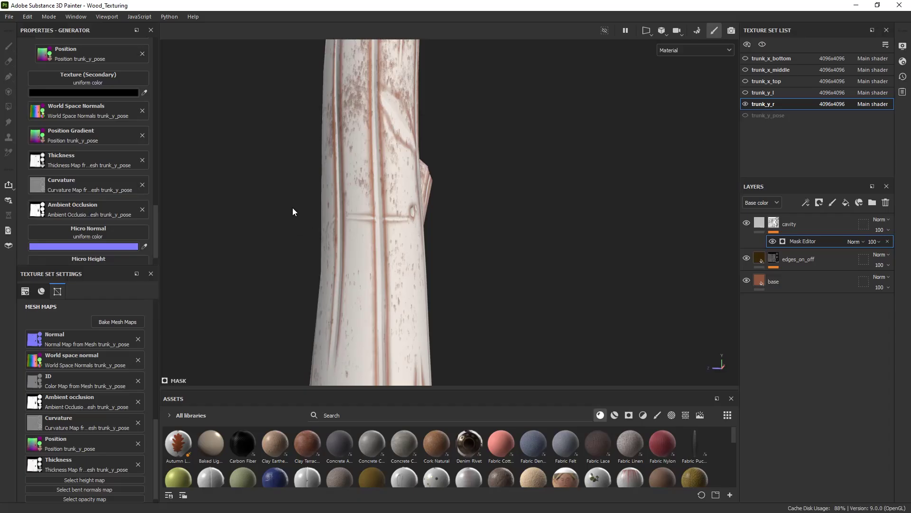
pyautogui.moveTo(293, 207)
pyautogui.keyDown('alt'); pyautogui.mouseDown()
pyautogui.moveTo(309, 182)
pyautogui.moveTo(293, 198)
pyautogui.mouseUp(); pyautogui.keyUp('alt')
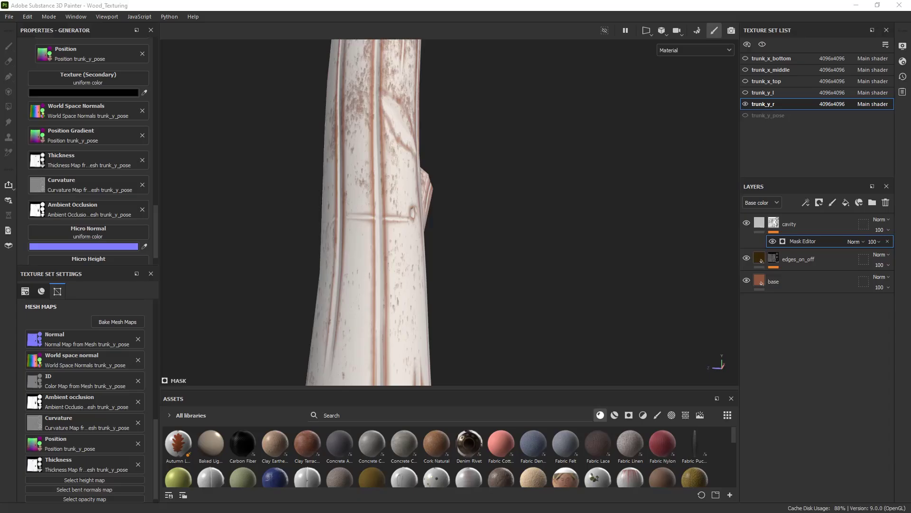
pyautogui.scroll(10, 123, 160)
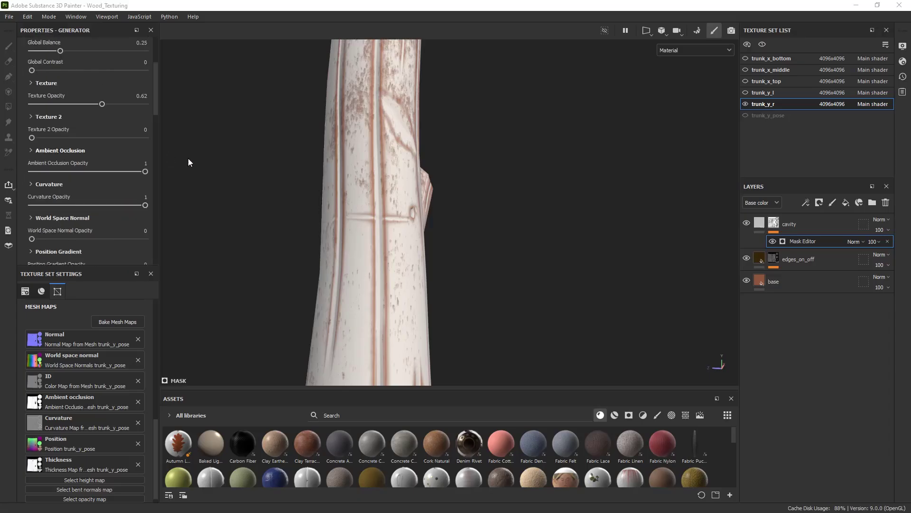
# Turn off Global Invert in the cavity layer's Mask Editor
pyautogui.click(792, 242)
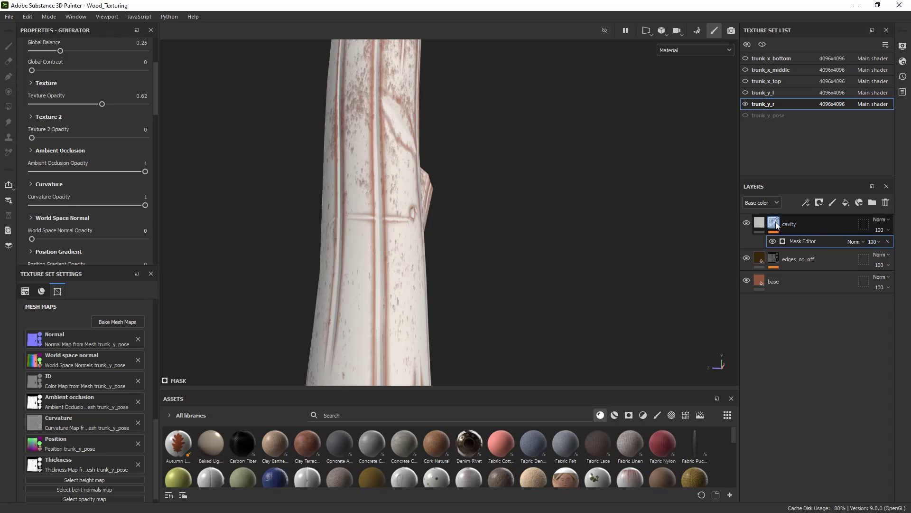
pyautogui.click(792, 242)
pyautogui.scroll(3, 87, 130)
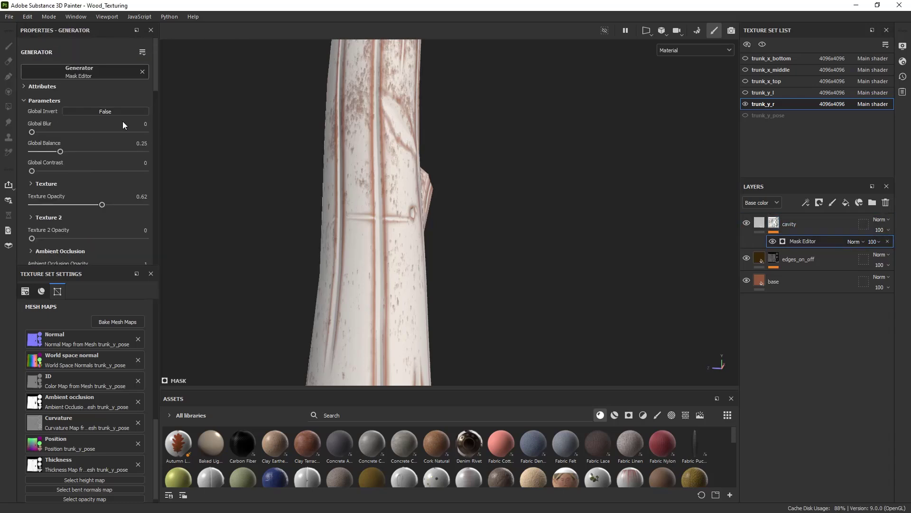
pyautogui.keyDown('alt'); pyautogui.moveTo(265, 157); pyautogui.dragTo(338, 141); pyautogui.keyUp('alt')
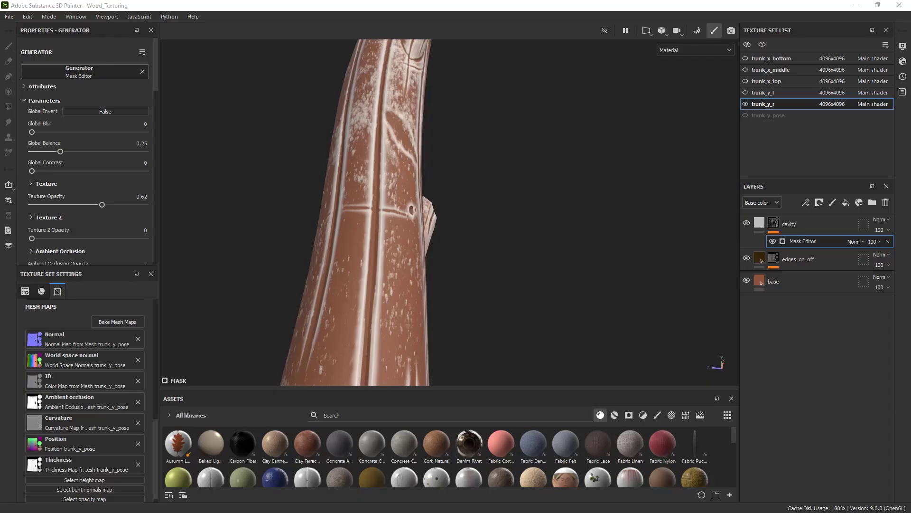
# Review the Mask Editor and Dripping Rust parameters, then examine the rust pattern along the trunk
pyautogui.scroll(-10, 131, 179)
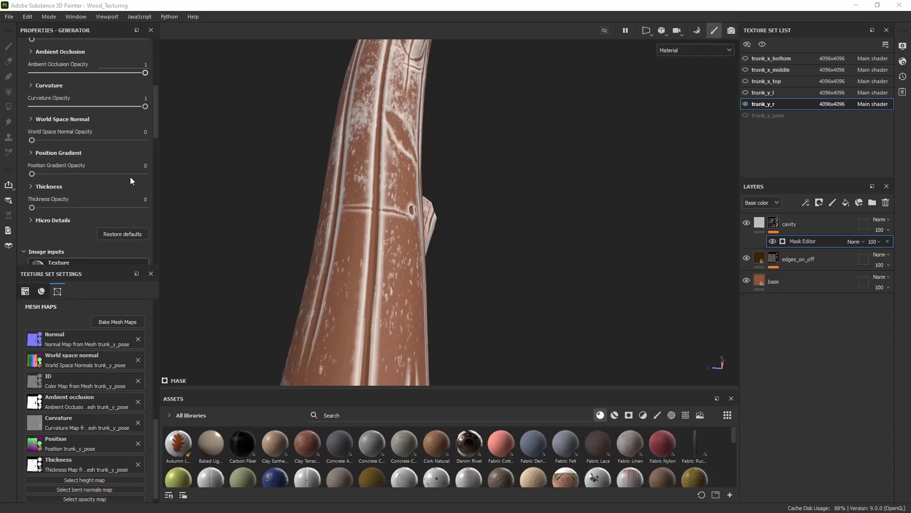
pyautogui.scroll(-10, 131, 180)
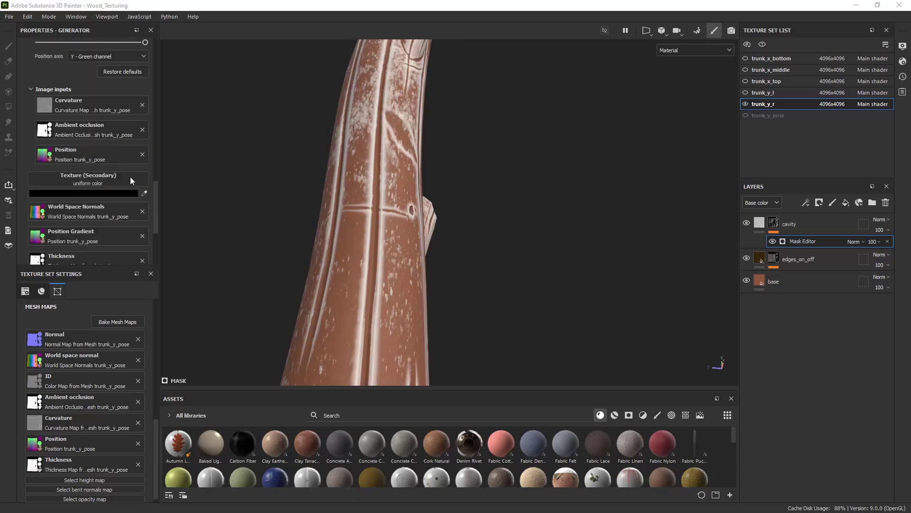
pyautogui.scroll(10, 131, 180)
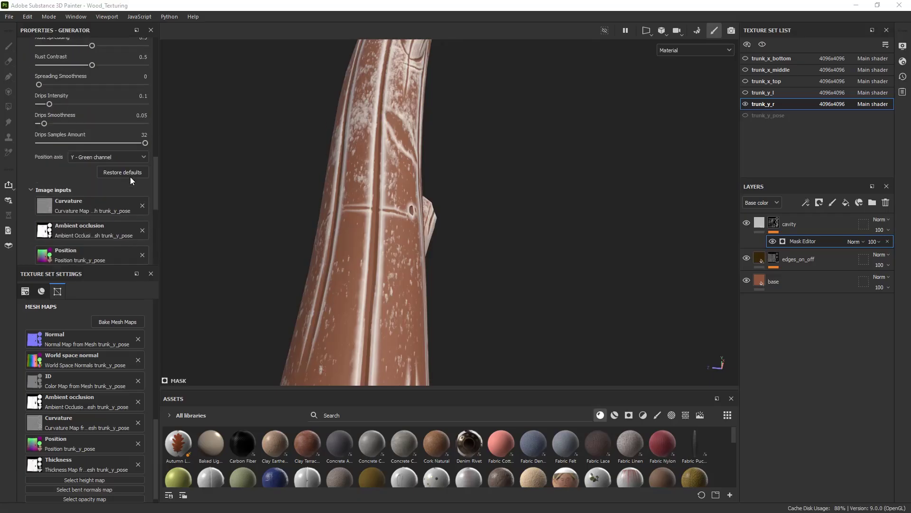
pyautogui.scroll(10, 131, 181)
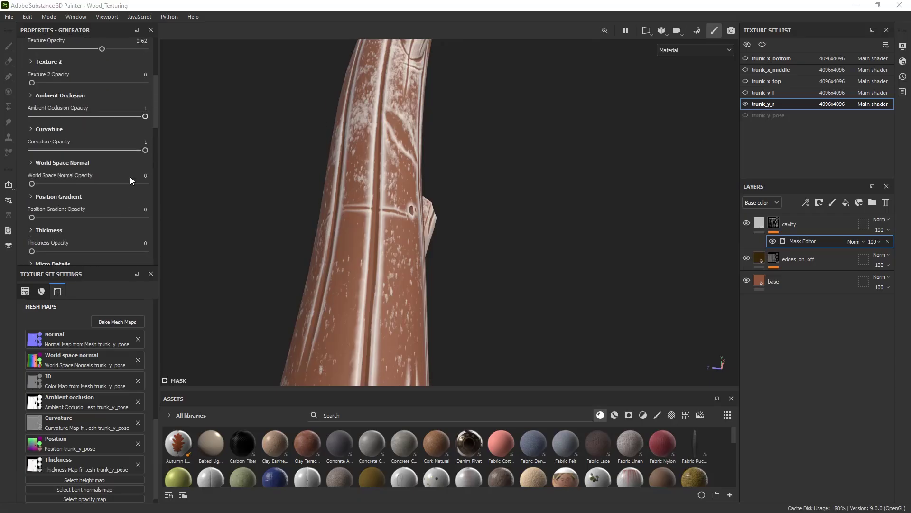
pyautogui.scroll(1, 131, 181)
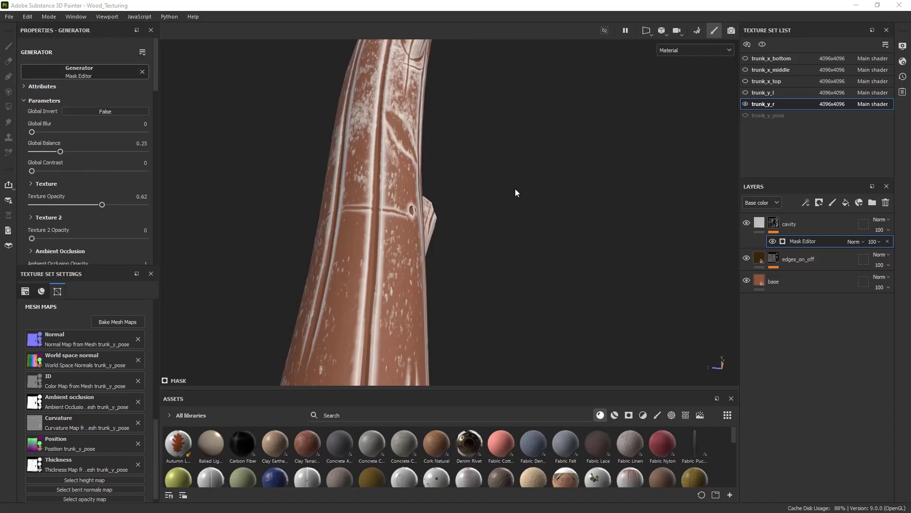
pyautogui.keyDown('alt'); pyautogui.moveTo(464, 229); pyautogui.dragTo(440, 241); pyautogui.keyUp('alt')
pyautogui.keyDown('alt'); pyautogui.moveTo(437, 259); pyautogui.dragTo(533, 212); pyautogui.keyUp('alt')
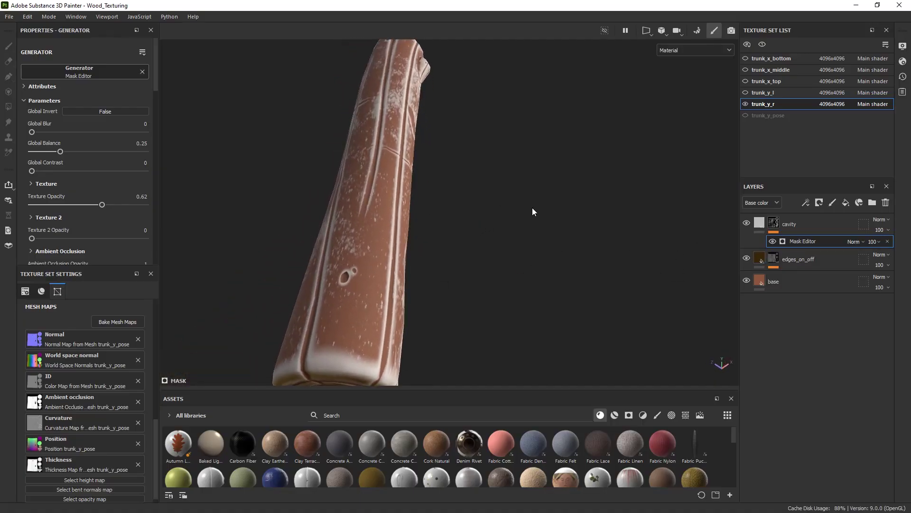
# Try the cavity mask with Global Invert on, then turn it off again
pyautogui.click(134, 111)
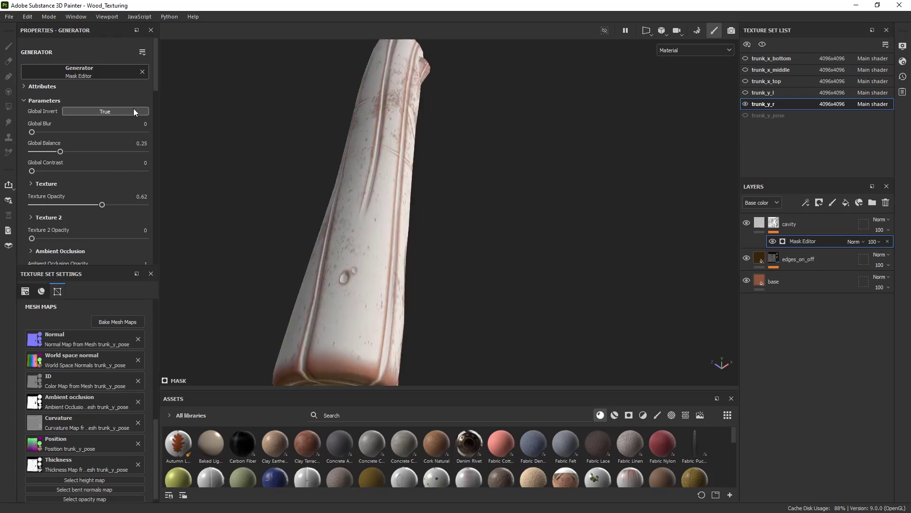
pyautogui.click(136, 111)
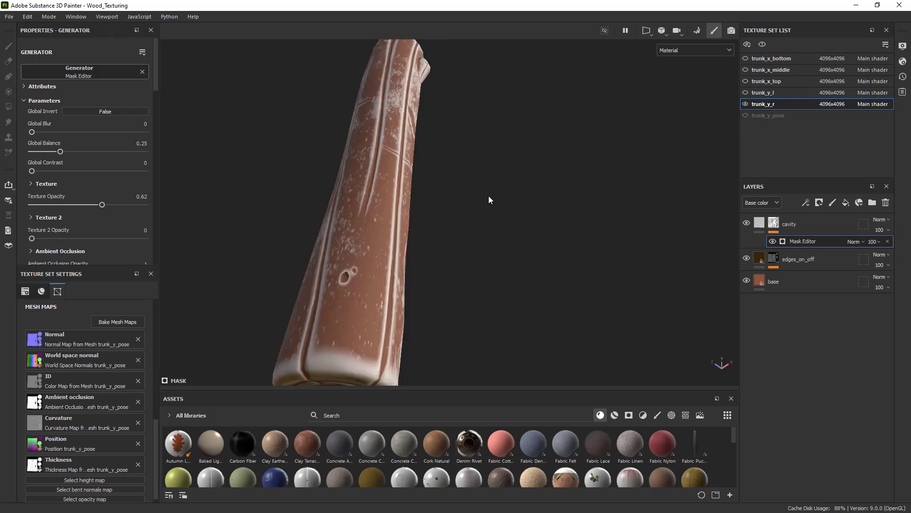
pyautogui.keyDown('alt'); pyautogui.moveTo(488, 196); pyautogui.dragTo(528, 220); pyautogui.keyUp('alt')
# Add a Levels effect to the cavity layer's mask and invert it
pyautogui.click(774, 223)
pyautogui.rightClick(773, 223)
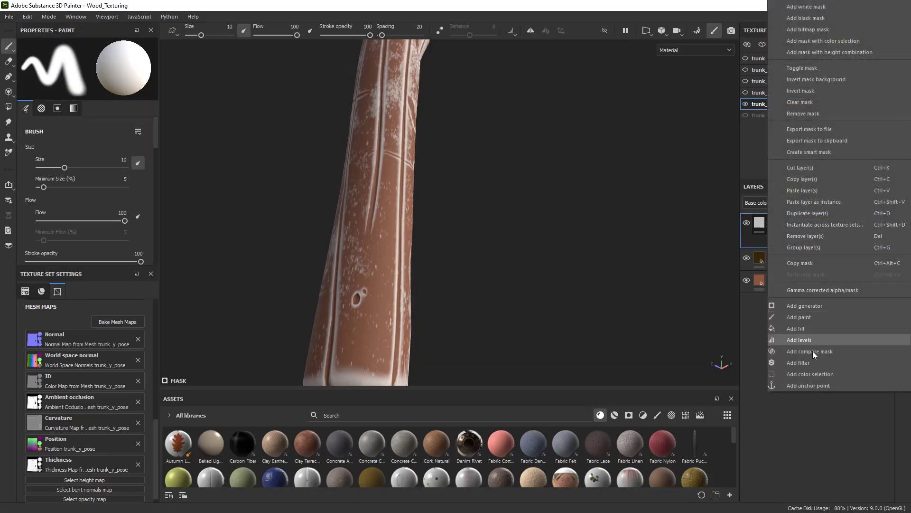
pyautogui.click(807, 340)
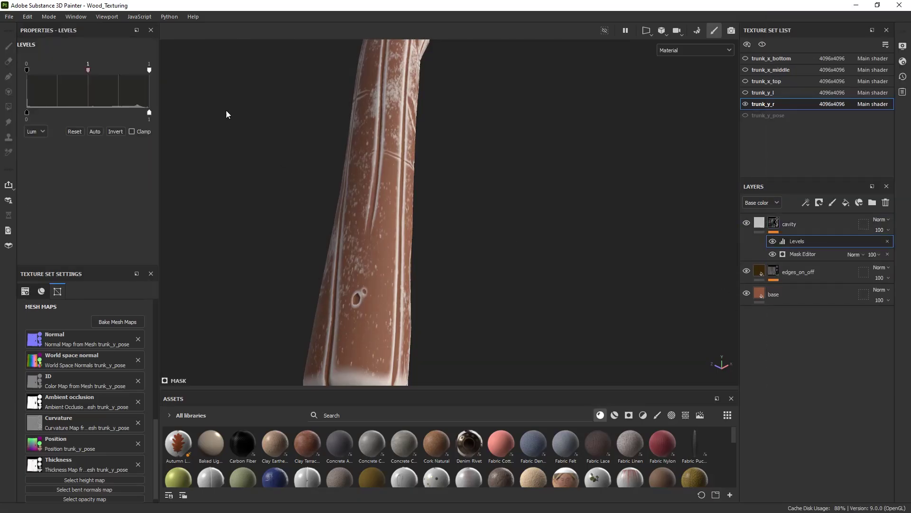
pyautogui.click(115, 131)
pyautogui.keyDown('alt'); pyautogui.moveTo(350, 187); pyautogui.dragTo(159, 124); pyautogui.keyUp('alt')
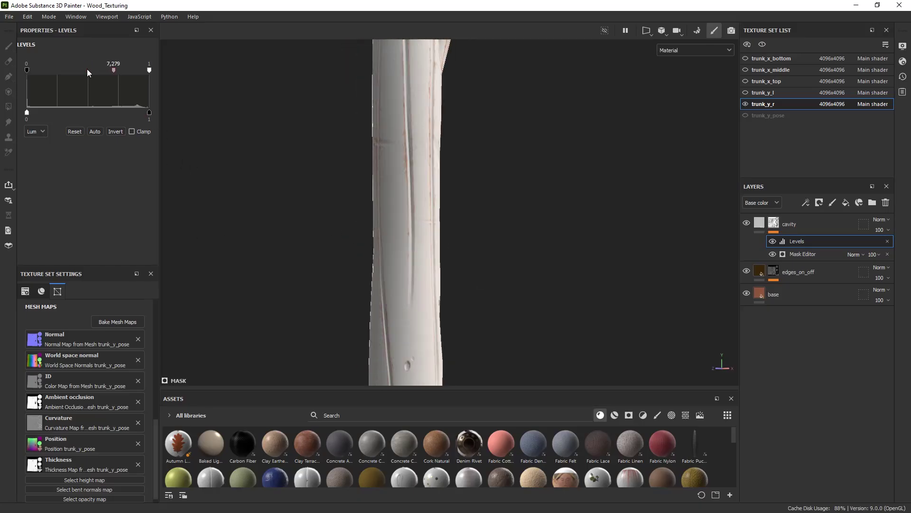
# Try a centred midtone on the cavity mask's Levels effect, then remove that Levels effect
pyautogui.moveTo(87, 69)
pyautogui.mouseDown()
pyautogui.moveTo(42, 73)
pyautogui.moveTo(88, 70)
pyautogui.mouseUp()
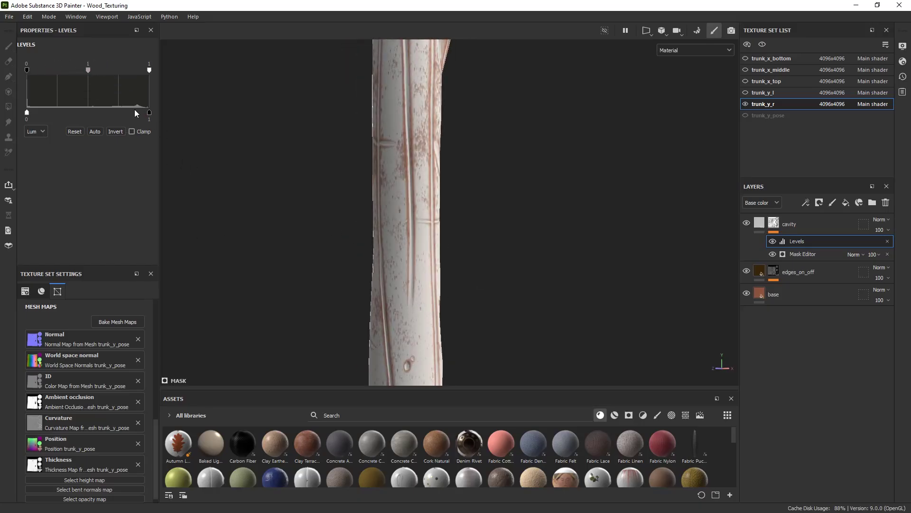
pyautogui.moveTo(149, 112)
pyautogui.mouseDown()
pyautogui.moveTo(49, 112)
pyautogui.moveTo(157, 125)
pyautogui.mouseUp()
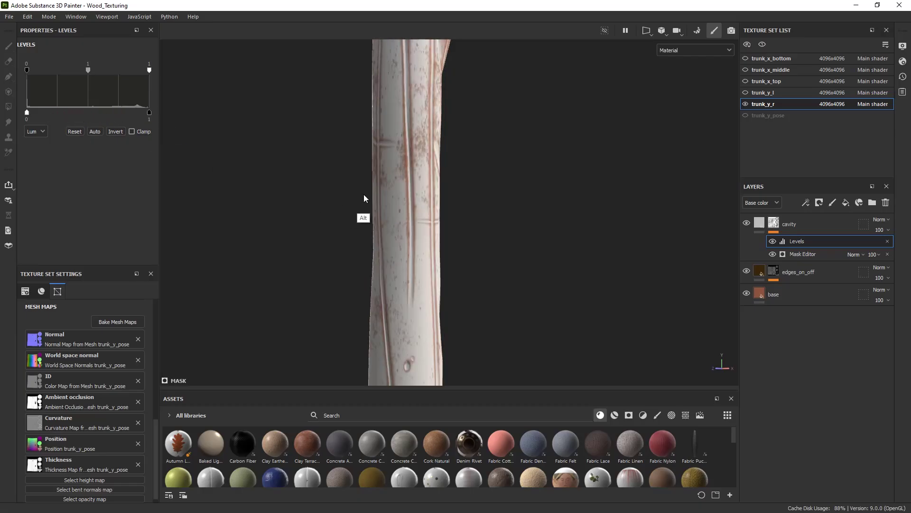
pyautogui.keyDown('alt'); pyautogui.moveTo(364, 196); pyautogui.dragTo(386, 176); pyautogui.keyUp('alt')
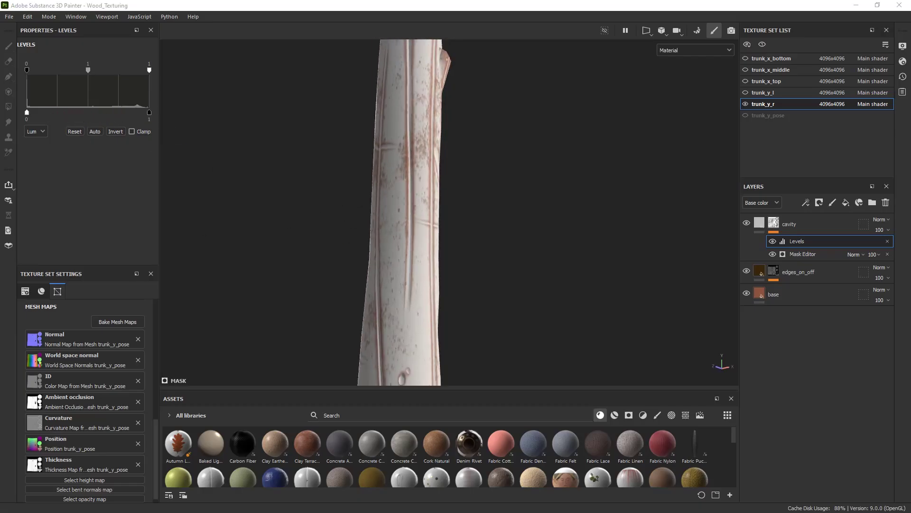
pyautogui.keyDown('alt'); pyautogui.moveTo(286, 249); pyautogui.dragTo(315, 226); pyautogui.keyUp('alt')
pyautogui.click(888, 241)
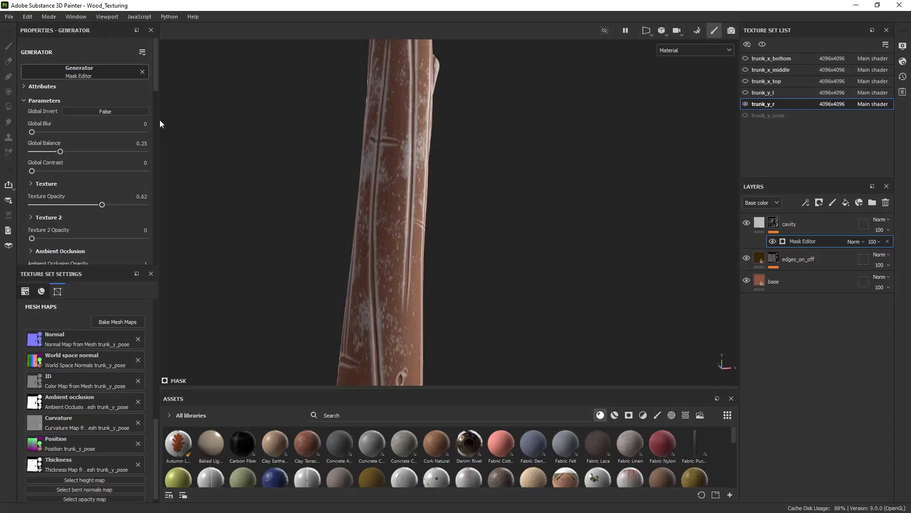
# Review the Mask Editor's opacity settings and the Dripping Rust texture's parameters and attributes for the cavity mask
pyautogui.scroll(-3, 153, 112)
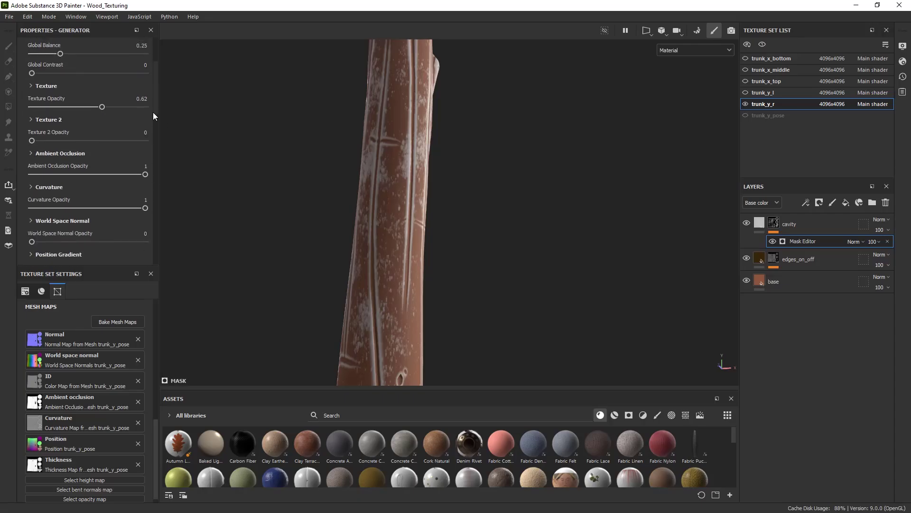
pyautogui.scroll(-3, 152, 114)
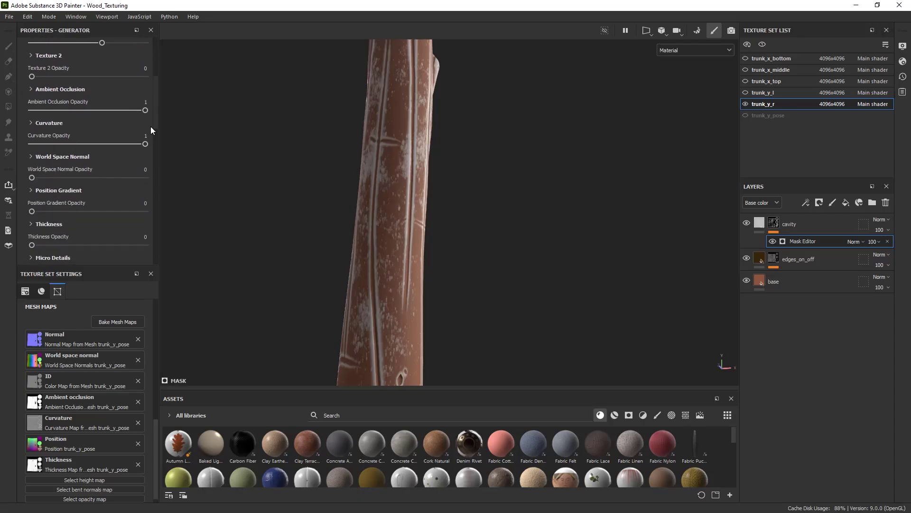
pyautogui.moveTo(146, 100)
pyautogui.mouseDown()
pyautogui.moveTo(10, 109)
pyautogui.moveTo(158, 113)
pyautogui.mouseUp()
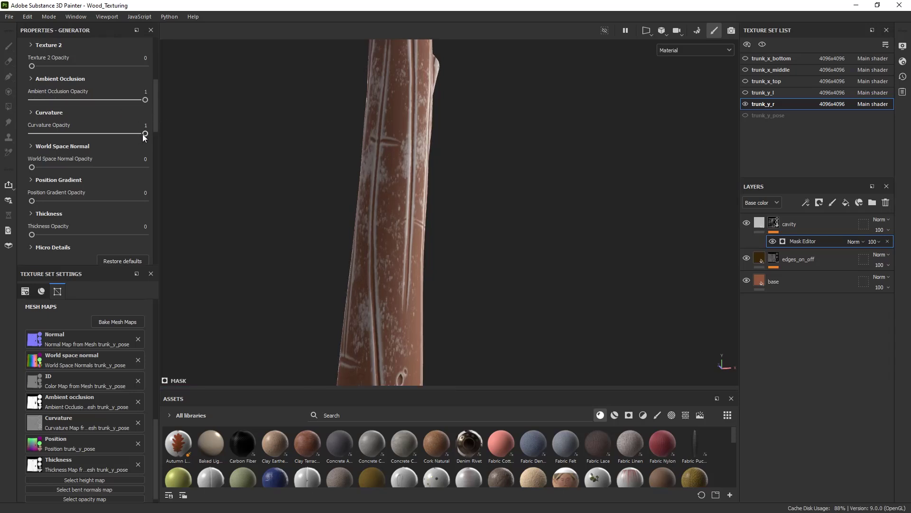
pyautogui.moveTo(84, 138); pyautogui.dragTo(190, 181)
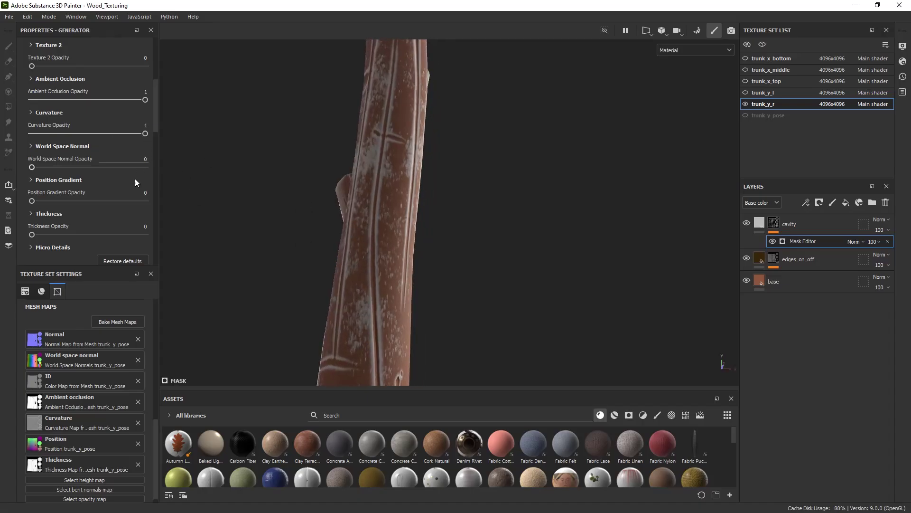
pyautogui.moveTo(156, 127); pyautogui.dragTo(171, 175)
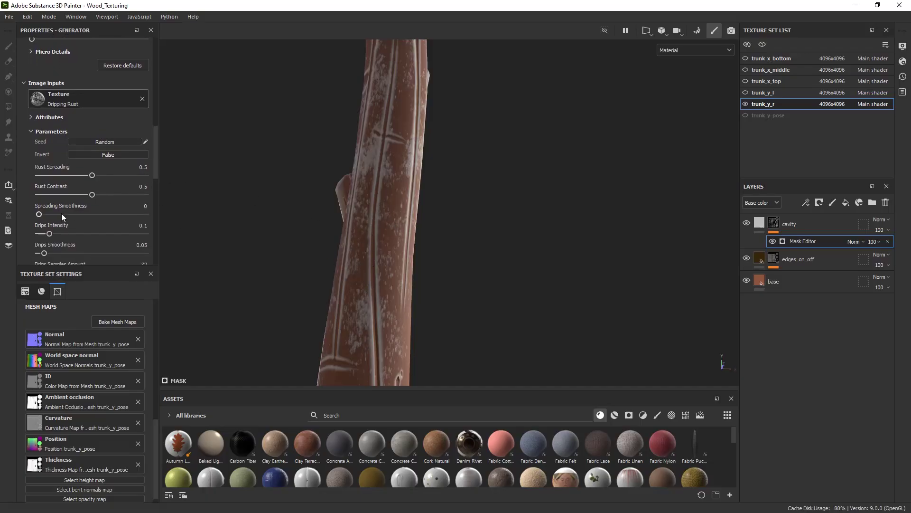
pyautogui.moveTo(155, 157); pyautogui.dragTo(140, 146)
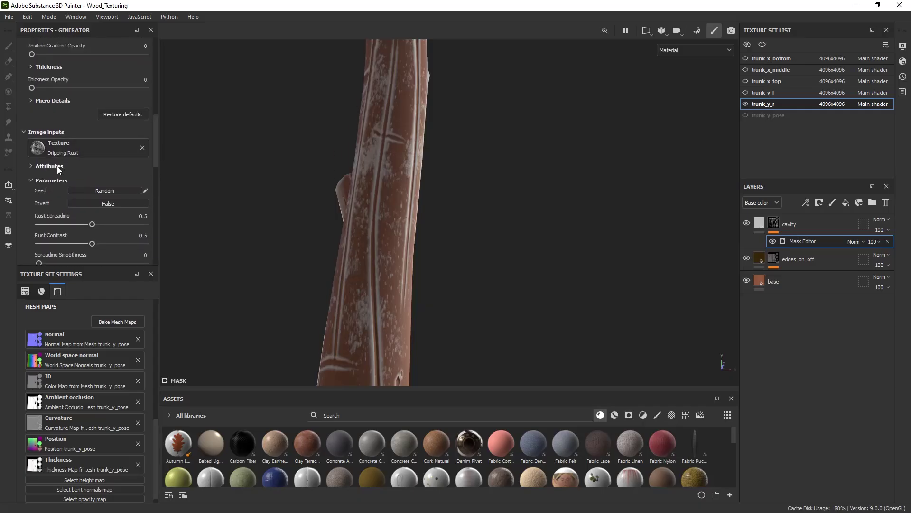
pyautogui.click(56, 167)
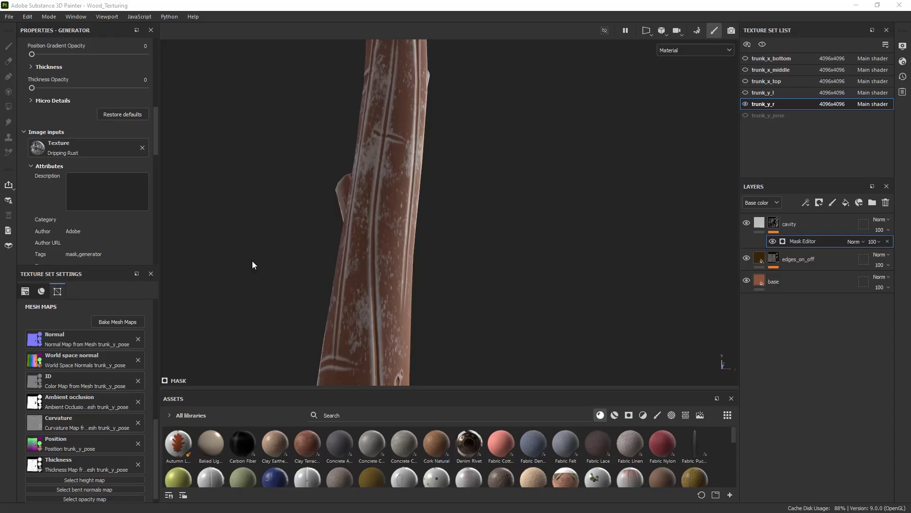
pyautogui.moveTo(158, 150); pyautogui.dragTo(165, 61)
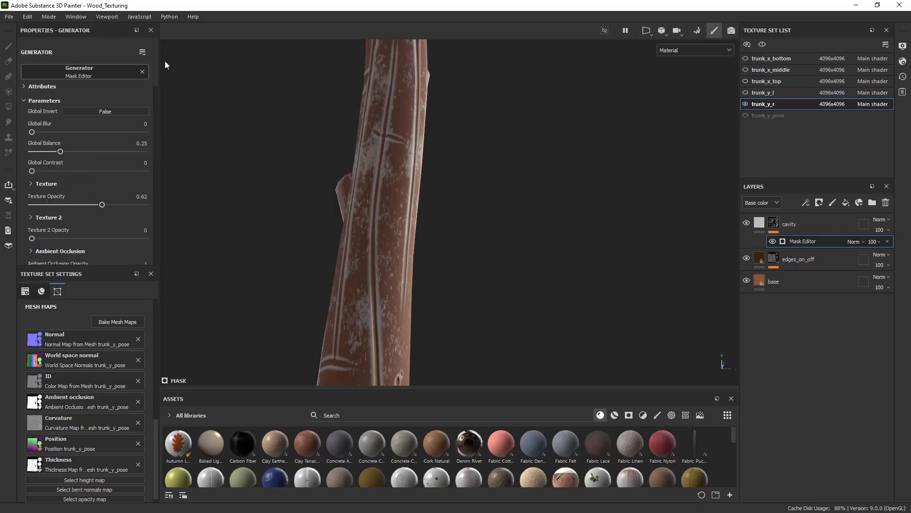
# Turn on Global Invert in the cavity layer's Mask Editor and set Global Balance to 0.83
pyautogui.moveTo(60, 151)
pyautogui.mouseDown()
pyautogui.moveTo(73, 152)
pyautogui.moveTo(53, 152)
pyautogui.mouseUp()
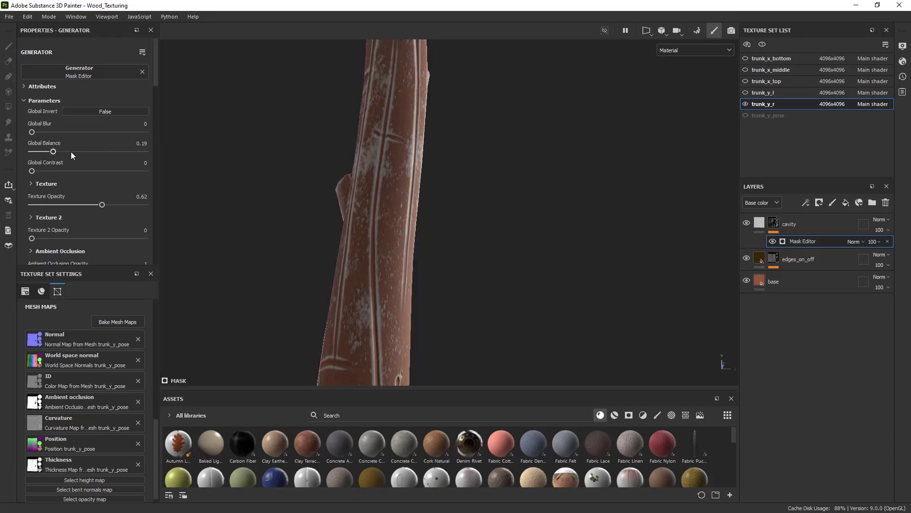
pyautogui.click(136, 113)
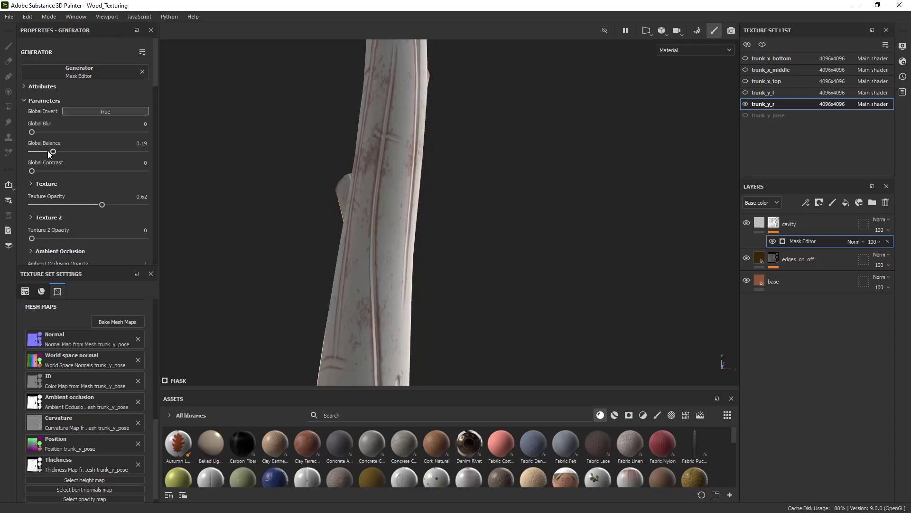
pyautogui.moveTo(50, 152); pyautogui.dragTo(62, 152)
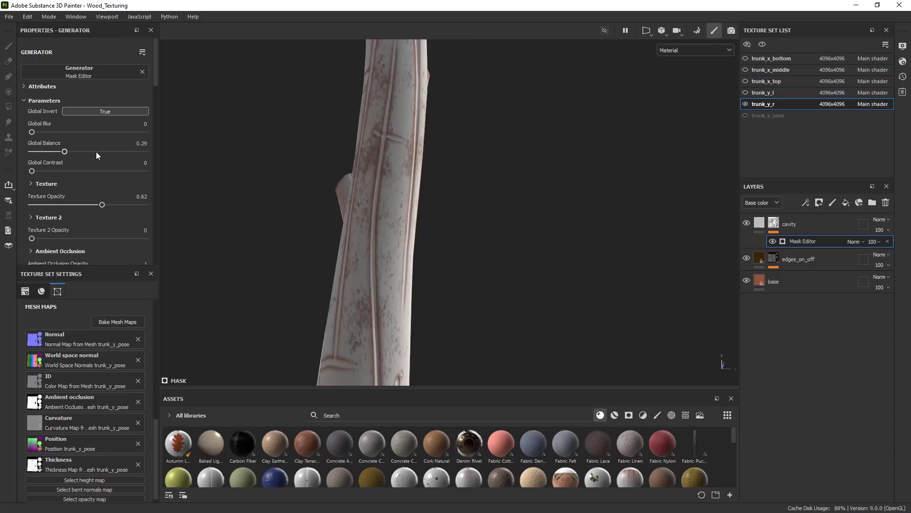
pyautogui.moveTo(96, 152); pyautogui.dragTo(116, 152)
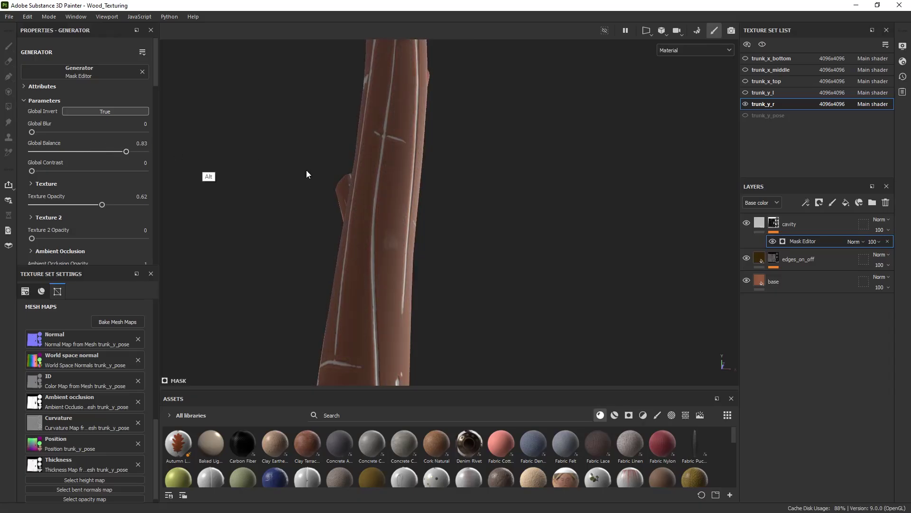
pyautogui.keyDown('alt'); pyautogui.moveTo(307, 172); pyautogui.dragTo(229, 170); pyautogui.keyUp('alt')
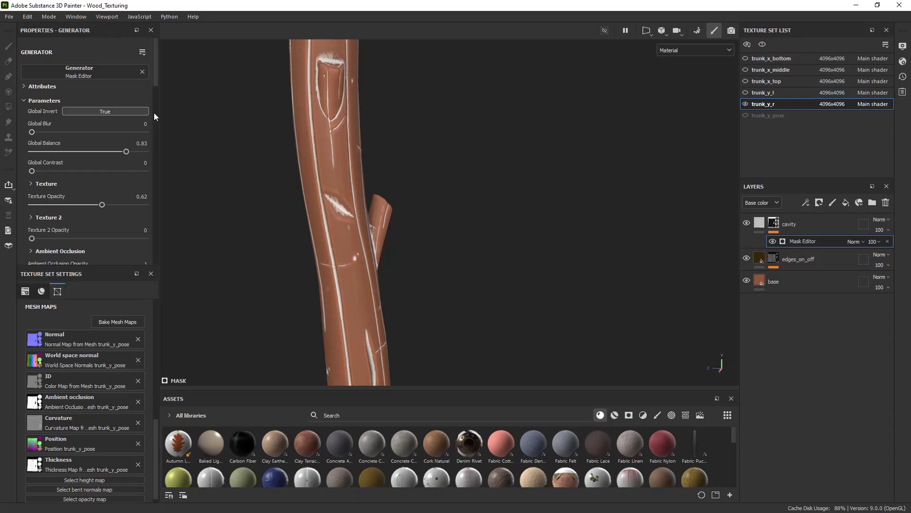
# Sample the edges_on_off layer's dark brown as the cavity layer's base color
pyautogui.click(759, 223)
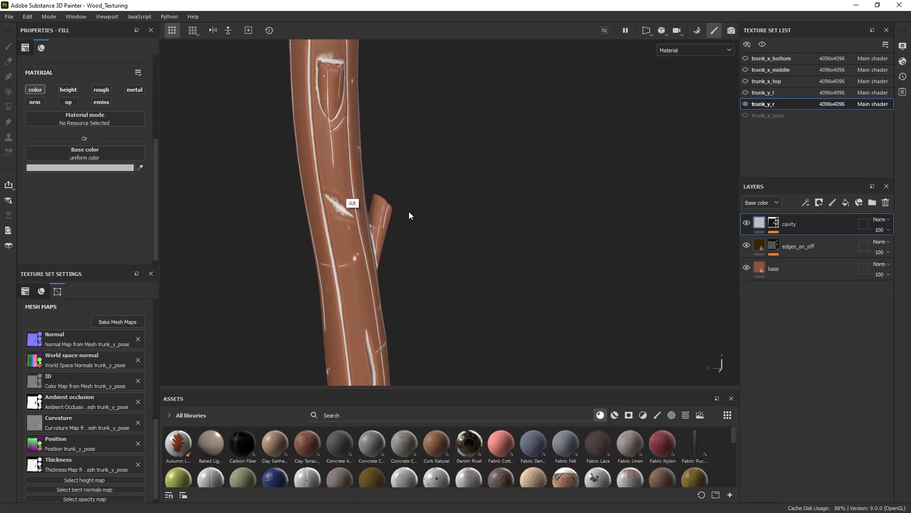
pyautogui.keyDown('alt'); pyautogui.moveTo(409, 213); pyautogui.dragTo(185, 202, button='right'); pyautogui.keyUp('alt')
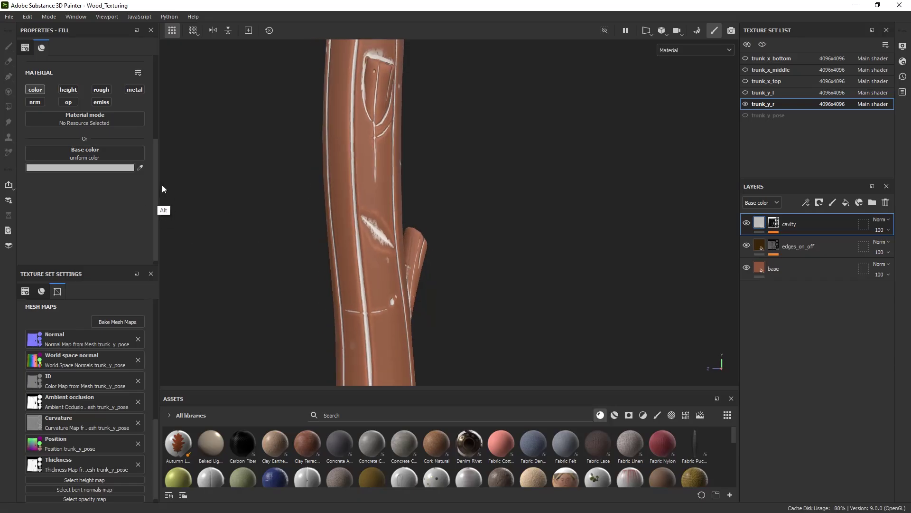
pyautogui.click(140, 168)
pyautogui.click(760, 245)
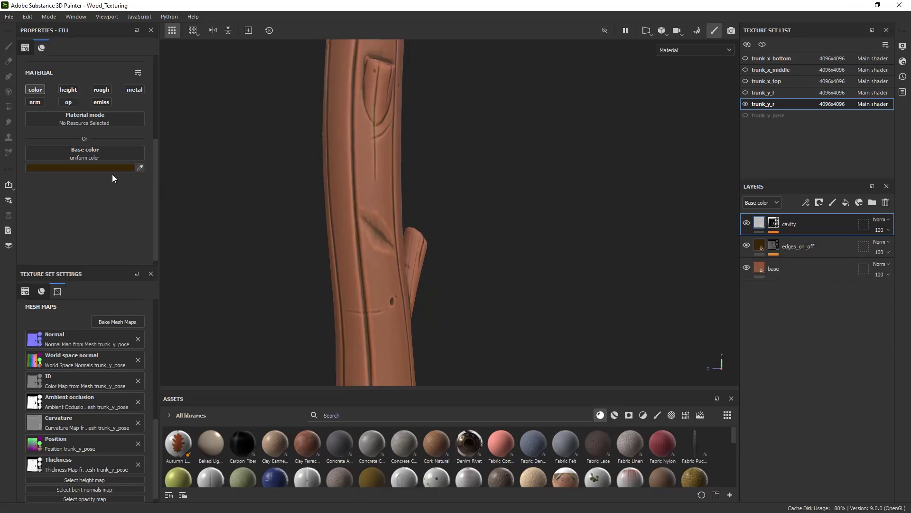
# Lower the saturation of the cavity layer's brown base color and set the layer's opacity to 54
pyautogui.click(116, 168)
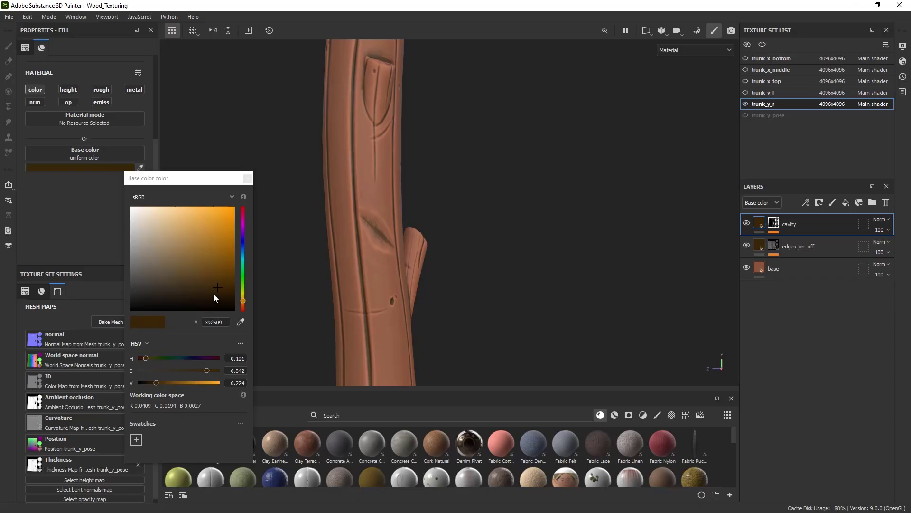
pyautogui.keyDown('alt'); pyautogui.moveTo(285, 223); pyautogui.dragTo(341, 197, button='right'); pyautogui.keyUp('alt')
pyautogui.keyDown('alt'); pyautogui.moveTo(342, 198); pyautogui.dragTo(318, 203); pyautogui.keyUp('alt')
pyautogui.click(121, 167)
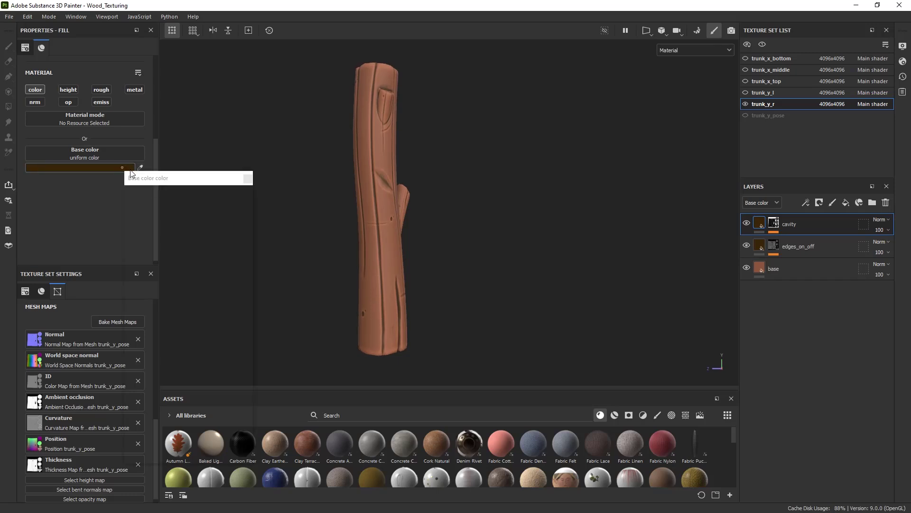
pyautogui.click(203, 371)
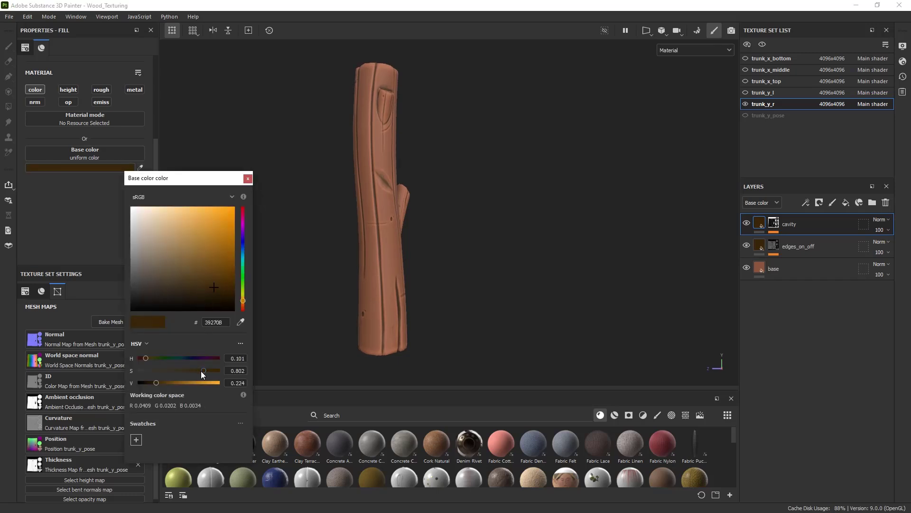
pyautogui.moveTo(200, 369); pyautogui.dragTo(197, 369)
pyautogui.click(248, 179)
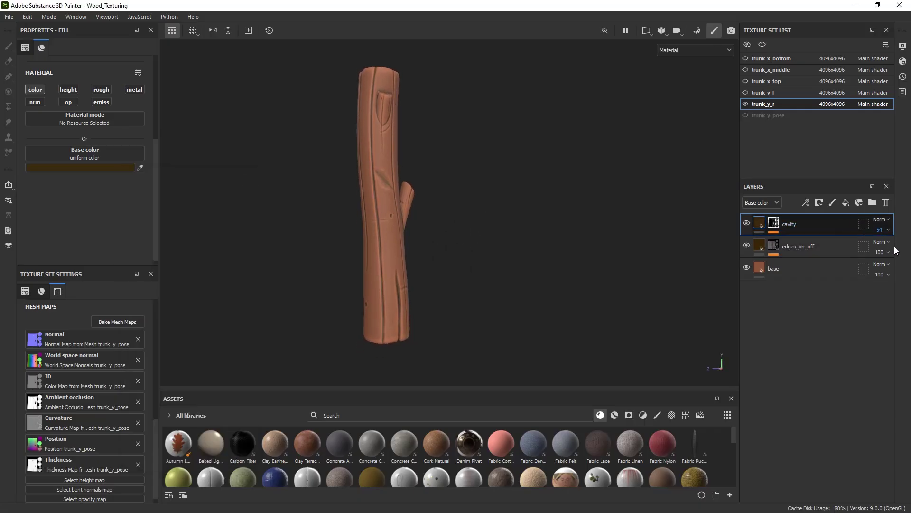
# Toggle the visibility of the cavity and edges_on_off layers to compare their effect on the trunk
pyautogui.keyDown('alt'); pyautogui.moveTo(737, 236); pyautogui.dragTo(730, 238); pyautogui.keyUp('alt')
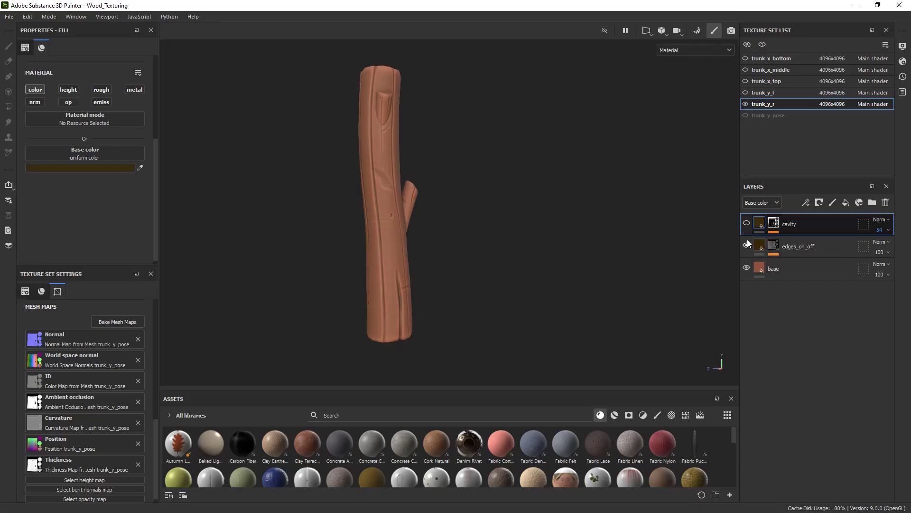
pyautogui.click(747, 223)
pyautogui.click(745, 245)
pyautogui.click(746, 245)
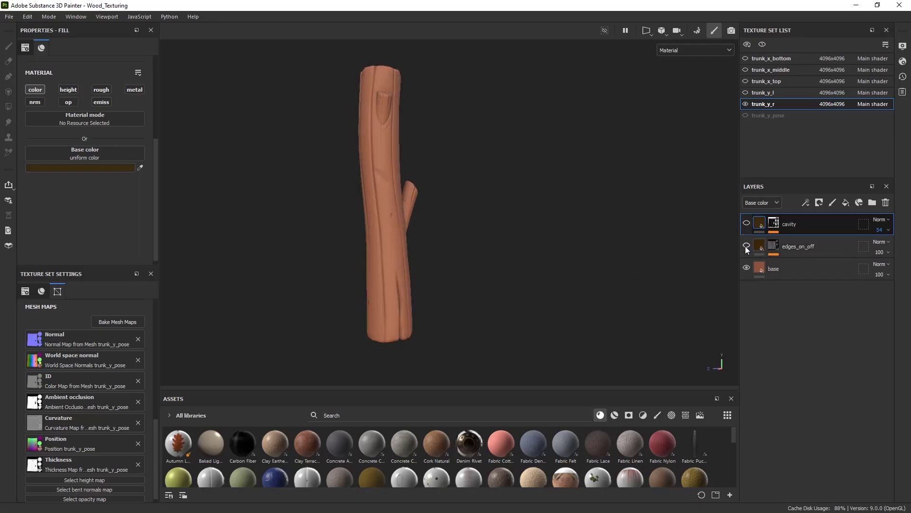
pyautogui.click(745, 246)
pyautogui.click(747, 223)
pyautogui.click(751, 226)
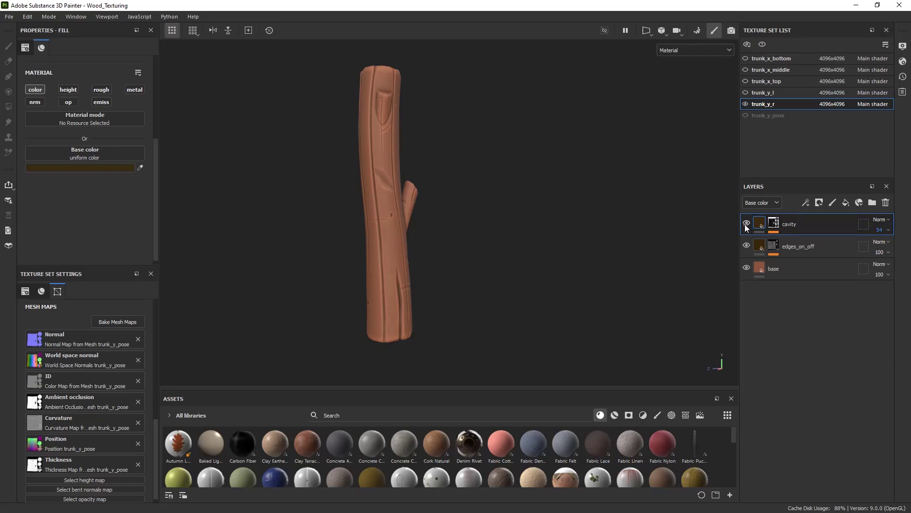
# Examine the color and the crack shading over the whole trunk from several angles
pyautogui.keyDown('alt'); pyautogui.moveTo(511, 222); pyautogui.dragTo(435, 251); pyautogui.keyUp('alt')
pyautogui.keyDown('shift'); pyautogui.moveTo(434, 249); pyautogui.dragTo(449, 250, button='right'); pyautogui.keyUp('shift')
pyautogui.keyDown('alt'); pyautogui.moveTo(449, 250); pyautogui.dragTo(434, 249); pyautogui.keyUp('alt')
pyautogui.keyDown('shift'); pyautogui.moveTo(435, 249); pyautogui.dragTo(451, 244, button='right'); pyautogui.keyUp('shift')
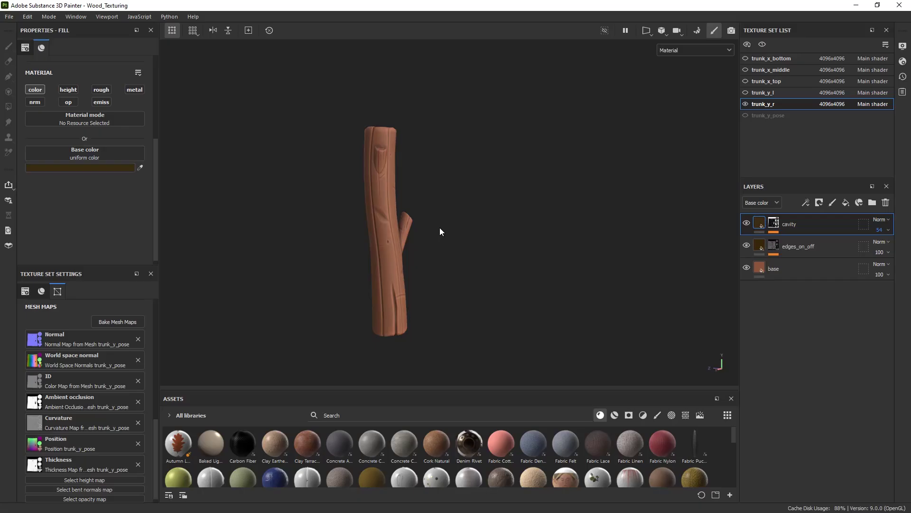
pyautogui.keyDown('alt'); pyautogui.moveTo(432, 243); pyautogui.dragTo(414, 218); pyautogui.keyUp('alt')
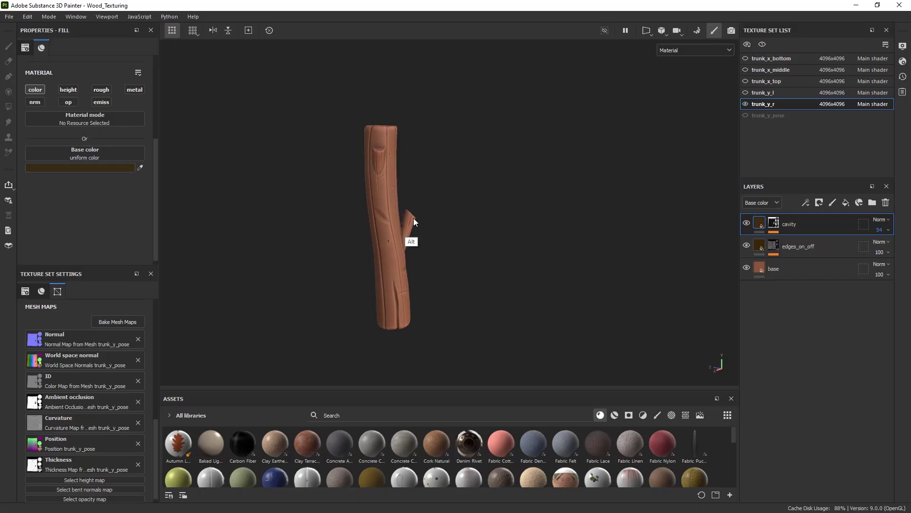
pyautogui.keyDown('alt'); pyautogui.moveTo(414, 217); pyautogui.dragTo(392, 269, button='right'); pyautogui.keyUp('alt')
pyautogui.keyDown('alt'); pyautogui.moveTo(413, 265); pyautogui.dragTo(406, 236); pyautogui.keyUp('alt')
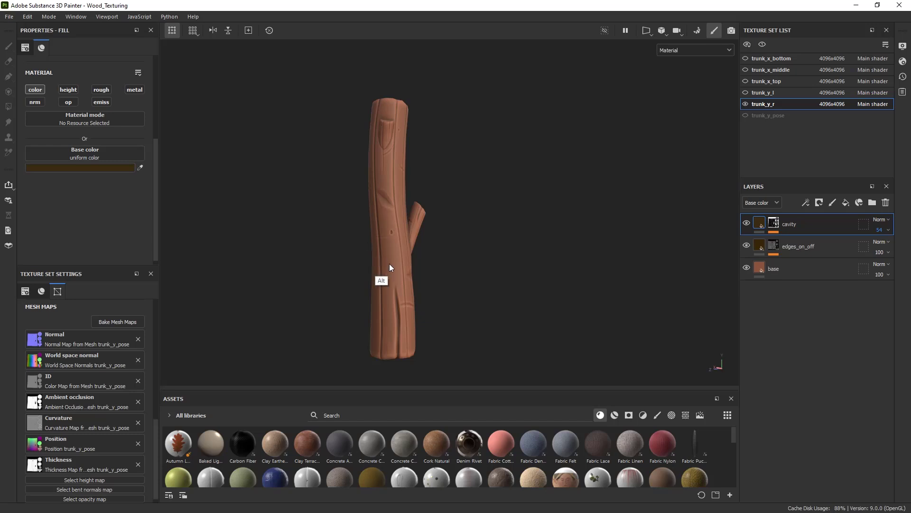
pyautogui.moveTo(374, 216); pyautogui.dragTo(380, 190)
pyautogui.moveTo(392, 172); pyautogui.dragTo(410, 151)
pyautogui.moveTo(404, 138); pyautogui.dragTo(407, 130)
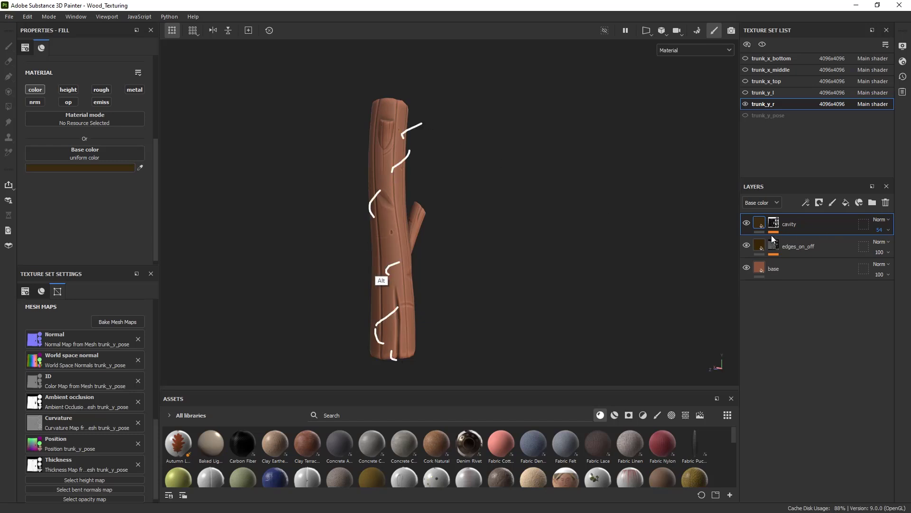
pyautogui.press('Escape')
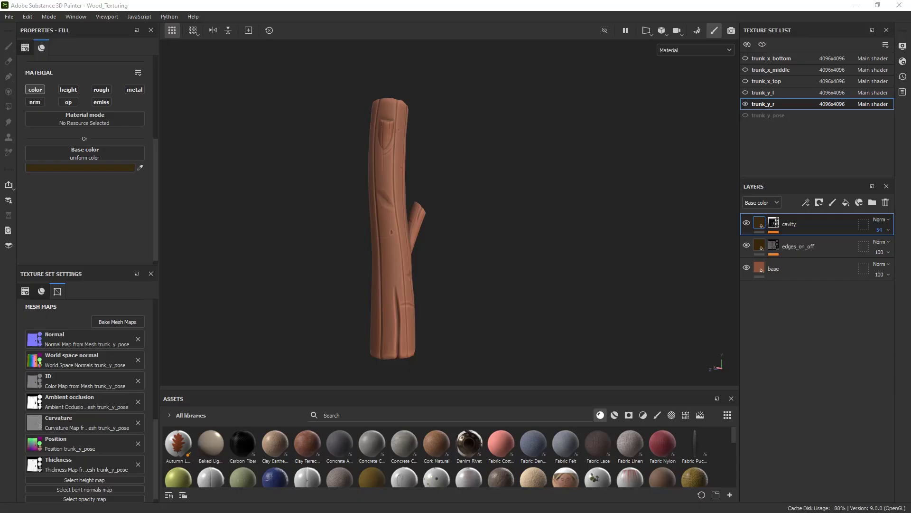
pyautogui.keyDown('alt'); pyautogui.moveTo(376, 255); pyautogui.dragTo(421, 203); pyautogui.keyUp('alt')
# Add a fill layer above the cavity layer and name it color_Var_up
pyautogui.click(846, 203)
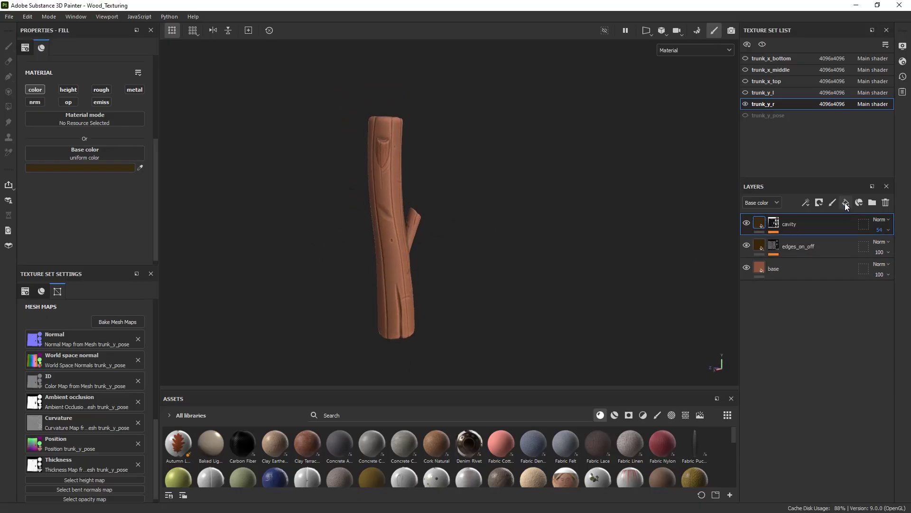
pyautogui.doubleClick(807, 232)
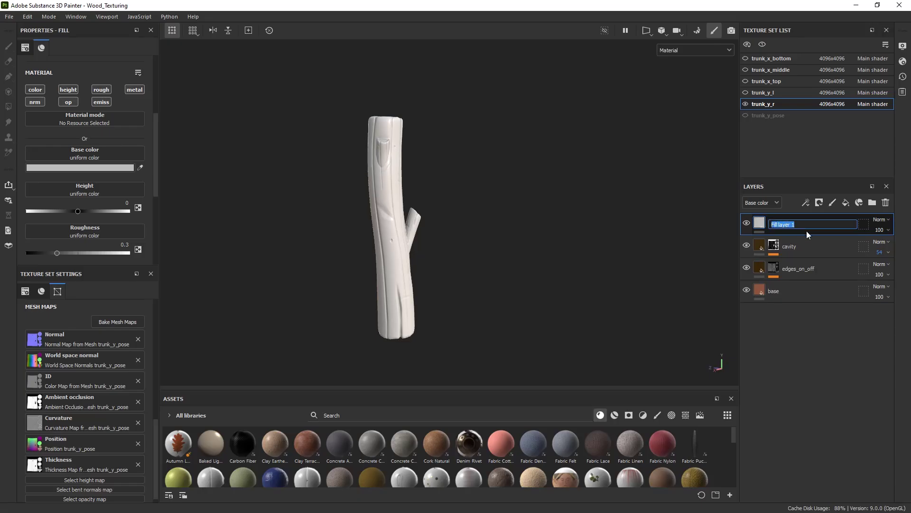
pyautogui.write('color_Var_up')
pyautogui.press('Return')
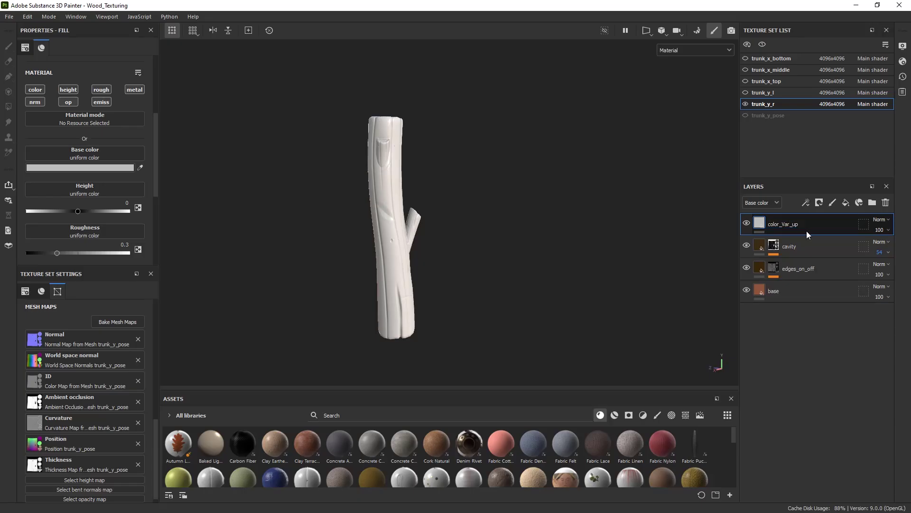
# Rename the topmost fill layer as color_var_light_up
pyautogui.doubleClick(797, 226)
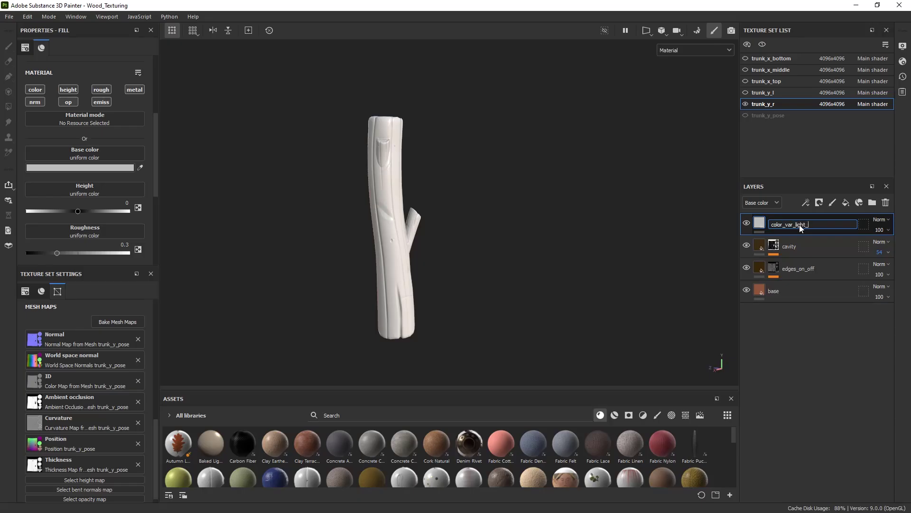
pyautogui.write('up')
pyautogui.press('Return')
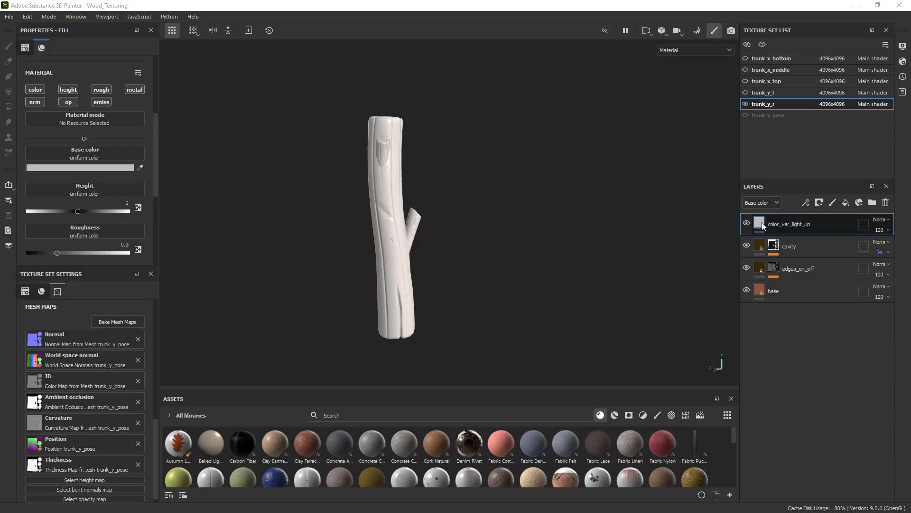
pyautogui.rightClick(772, 234)
pyautogui.click(800, 18)
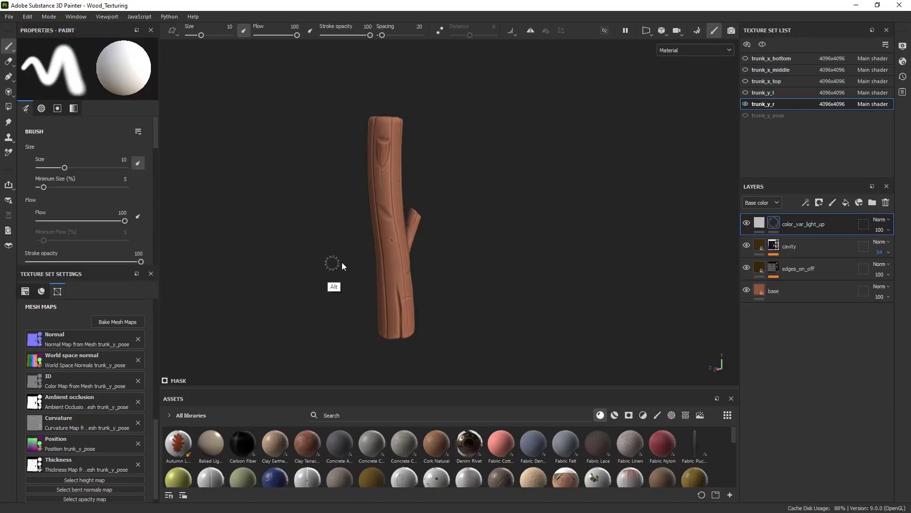
pyautogui.hotkey('ctrl', 'z')
# Restrict the color_var_light_up fill layer to the color channel only, disabling height, roughness, metallic and normal
pyautogui.keyDown('alt'); pyautogui.moveTo(641, 264); pyautogui.dragTo(482, 223); pyautogui.keyUp('alt')
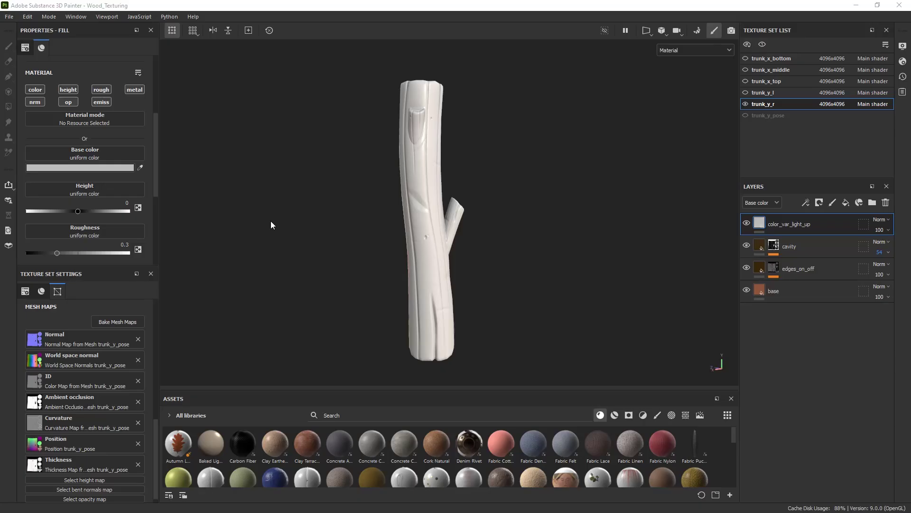
pyautogui.click(35, 90)
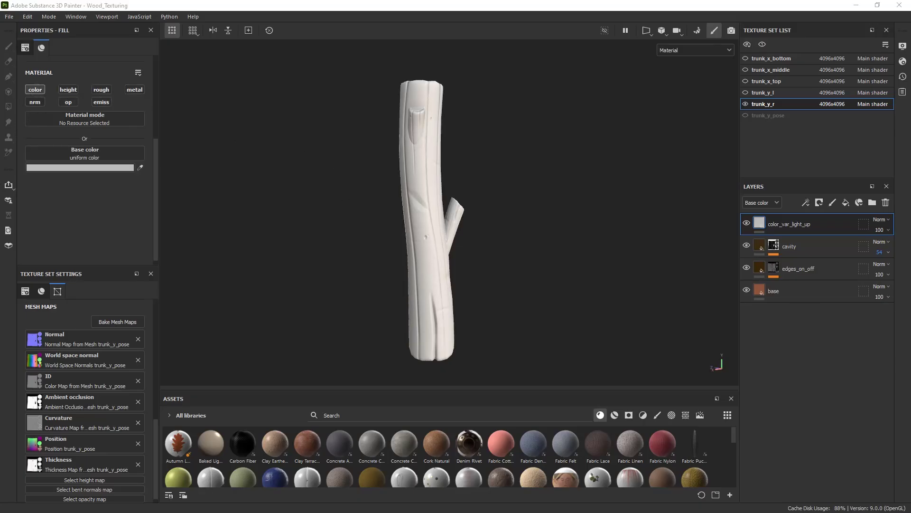
pyautogui.keyDown('alt'); pyautogui.moveTo(397, 212); pyautogui.dragTo(215, 147); pyautogui.keyUp('alt')
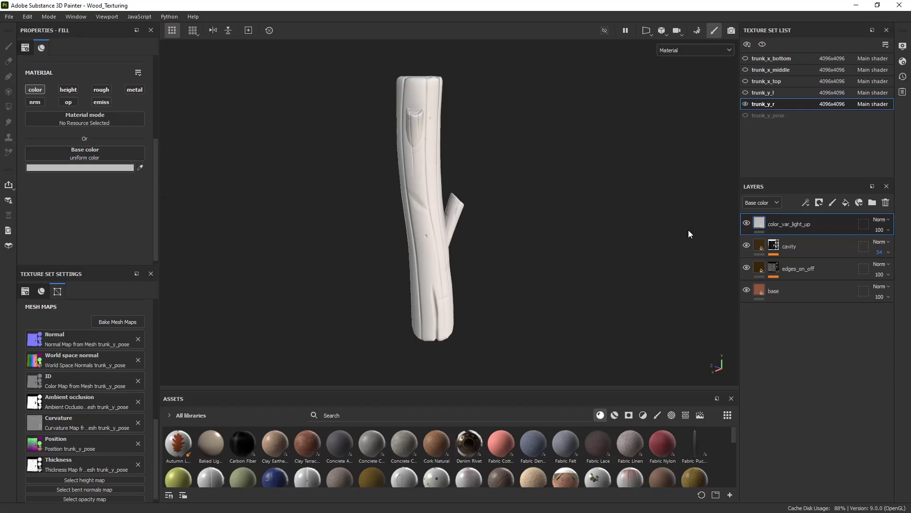
# Add a generator to the content of the color_var_light_up layer and open the choice of available generators
pyautogui.rightClick(760, 222)
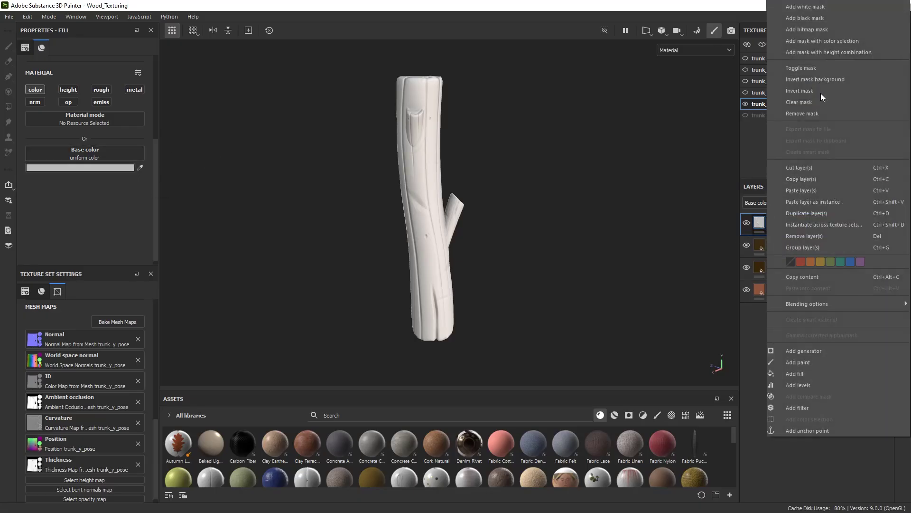
pyautogui.click(816, 350)
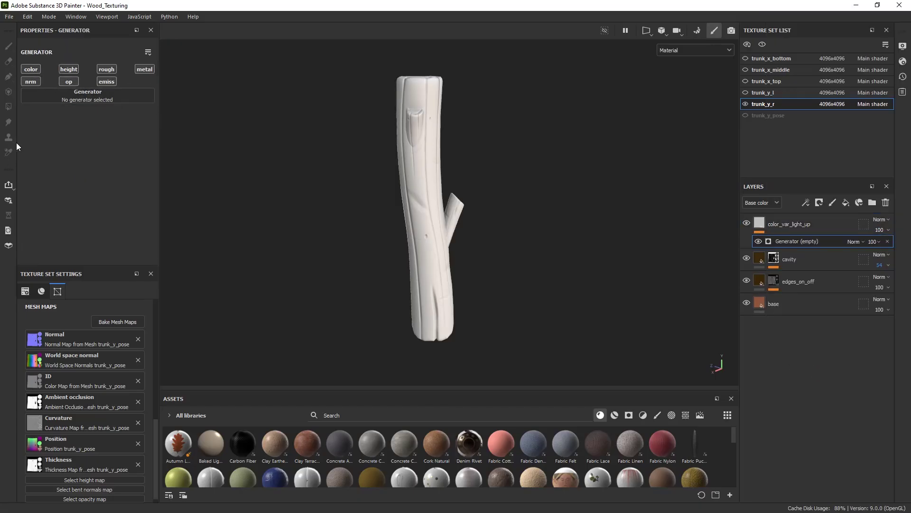
pyautogui.click(74, 100)
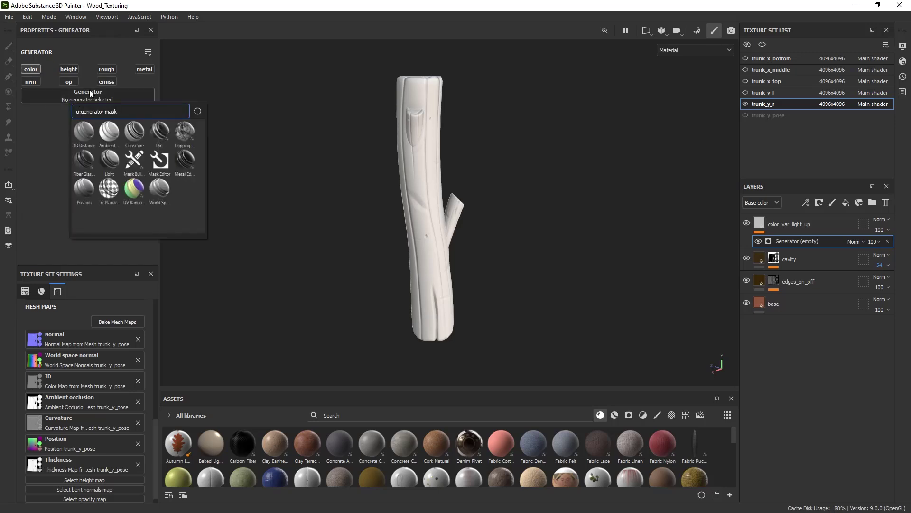
# Assign the Light generator to the empty generator slot on the color_var_light_up layer
pyautogui.press('BackSpace')
pyautogui.press('BackSpace')
pyautogui.press('BackSpace')
pyautogui.press('BackSpace')
pyautogui.press('BackSpace')
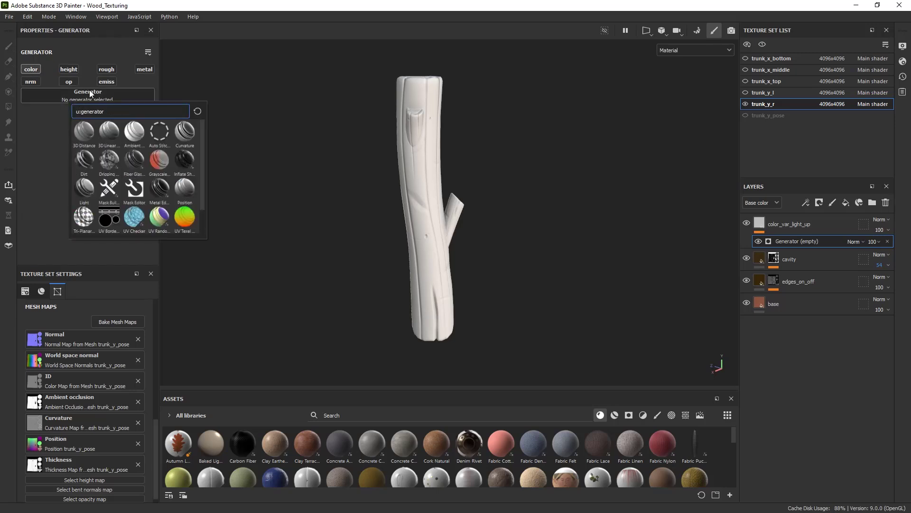
pyautogui.write('lig')
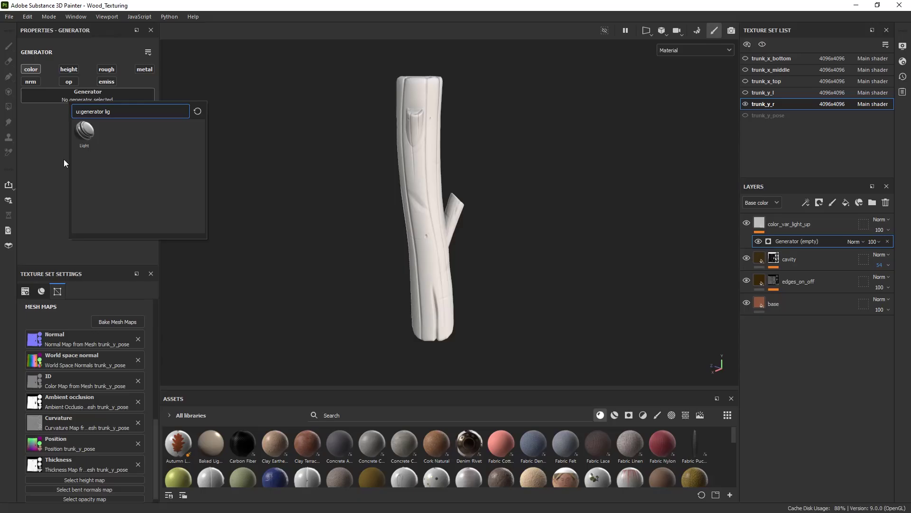
pyautogui.click(86, 131)
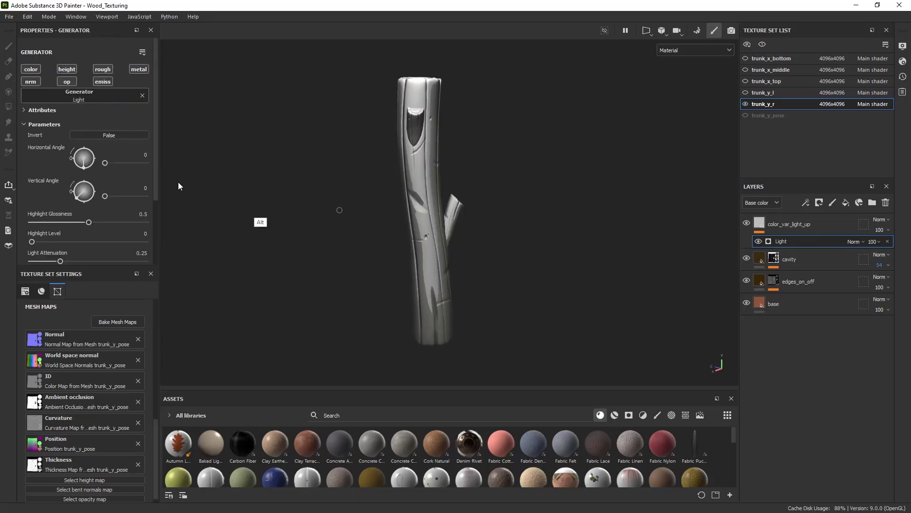
# Set the Light generator's horizontal angle and vertical angle to 90
pyautogui.click(135, 153)
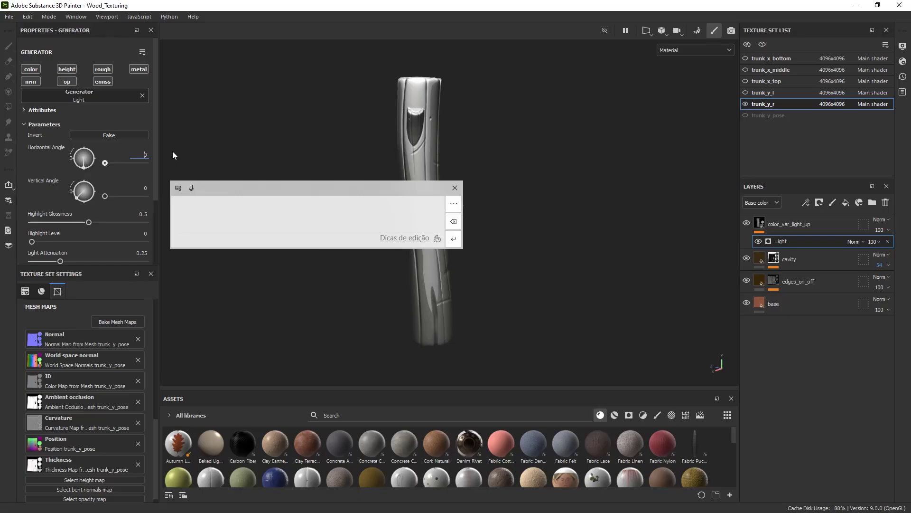
pyautogui.write('90')
pyautogui.press('Return')
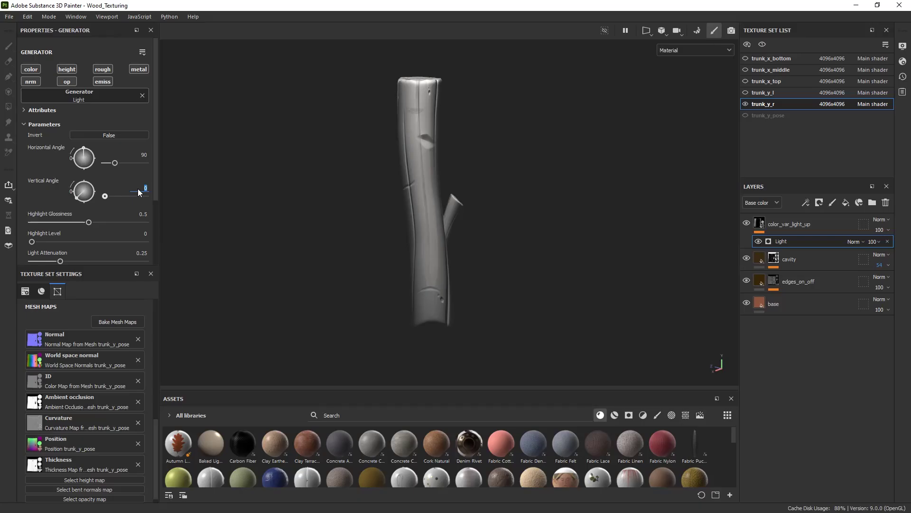
pyautogui.press('Return')
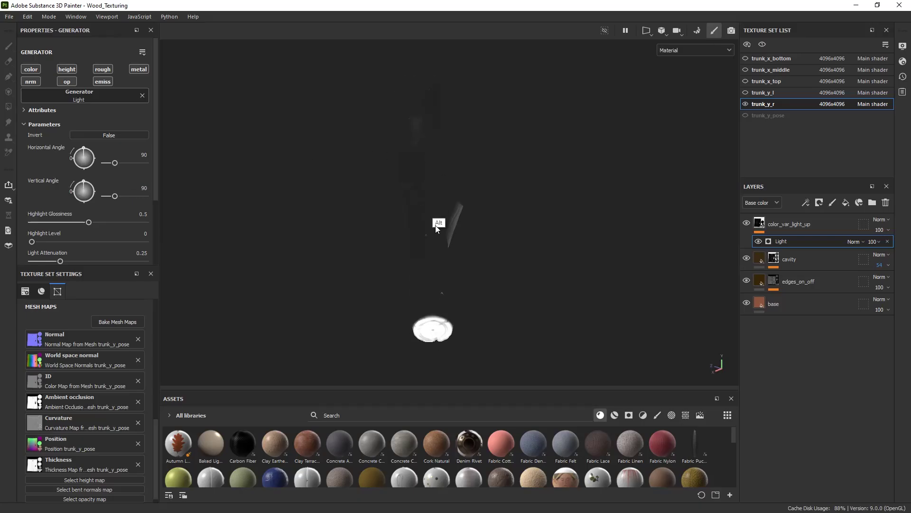
pyautogui.keyDown('alt'); pyautogui.moveTo(436, 182); pyautogui.dragTo(443, 254); pyautogui.keyUp('alt')
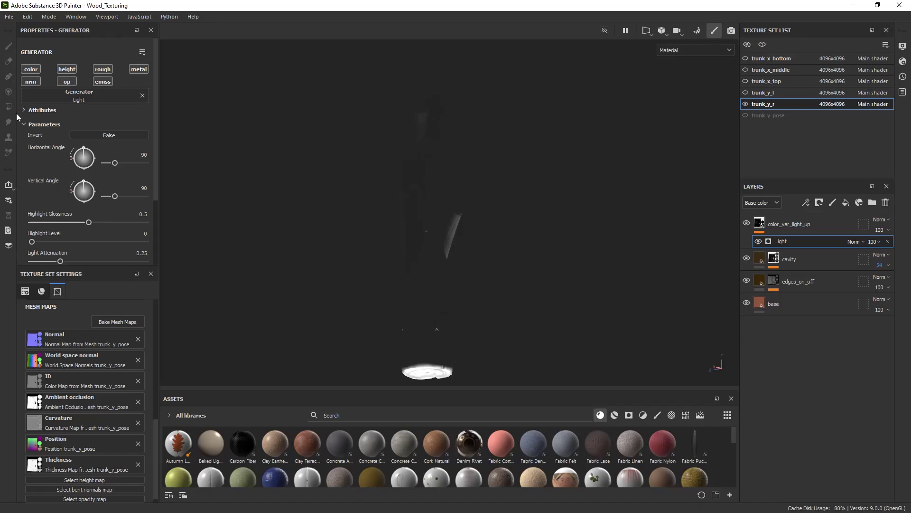
# Restrict the Light generator to the color channel, disabling height, rough, metal, nrm, op and emiss
pyautogui.click(31, 69)
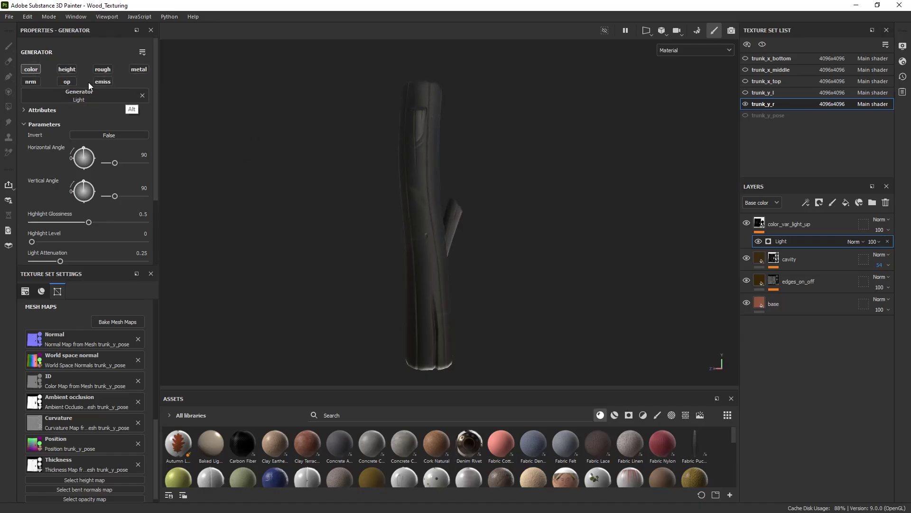
pyautogui.click(68, 69)
pyautogui.click(103, 70)
pyautogui.click(144, 68)
pyautogui.click(30, 81)
pyautogui.click(62, 82)
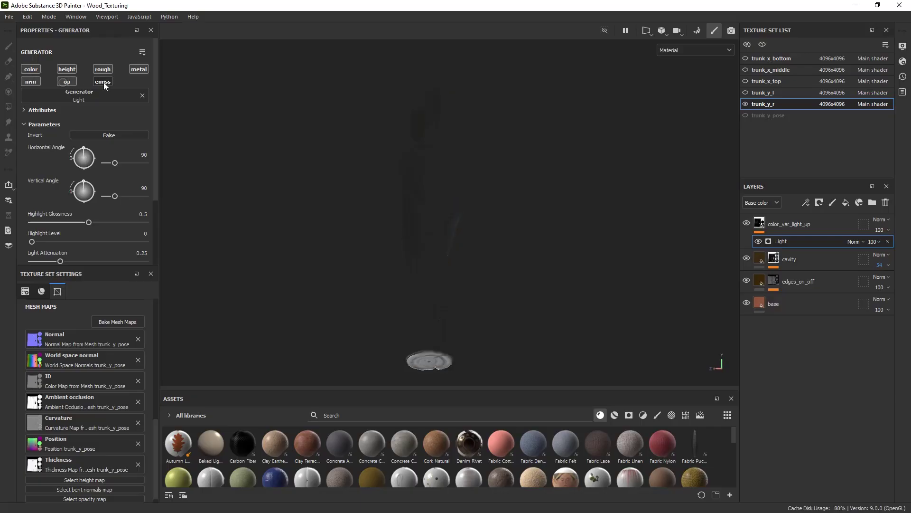
pyautogui.click(71, 83)
pyautogui.click(96, 82)
pyautogui.click(29, 82)
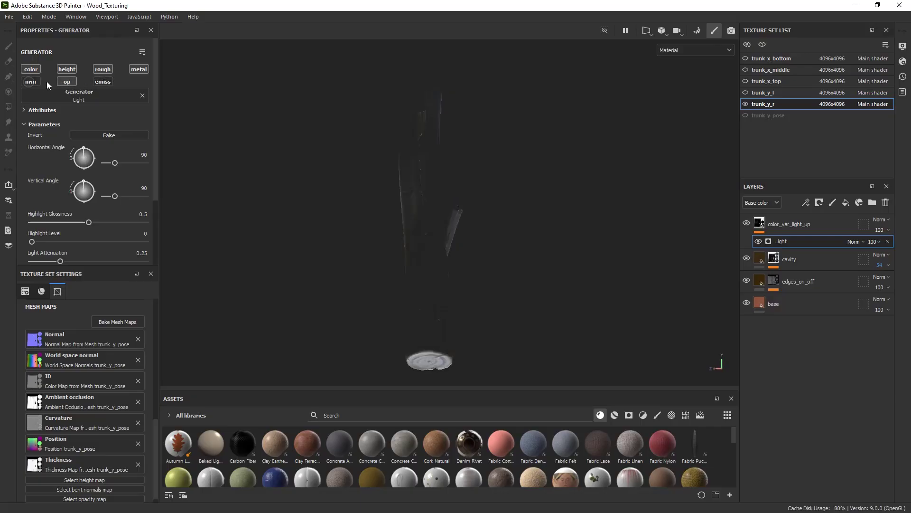
pyautogui.click(72, 69)
pyautogui.click(110, 68)
pyautogui.click(141, 69)
pyautogui.click(107, 82)
pyautogui.click(107, 83)
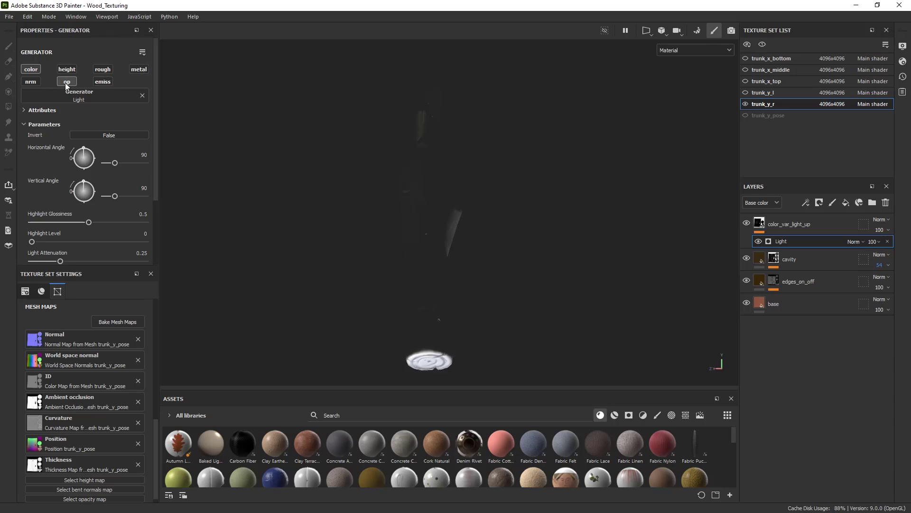
pyautogui.click(67, 81)
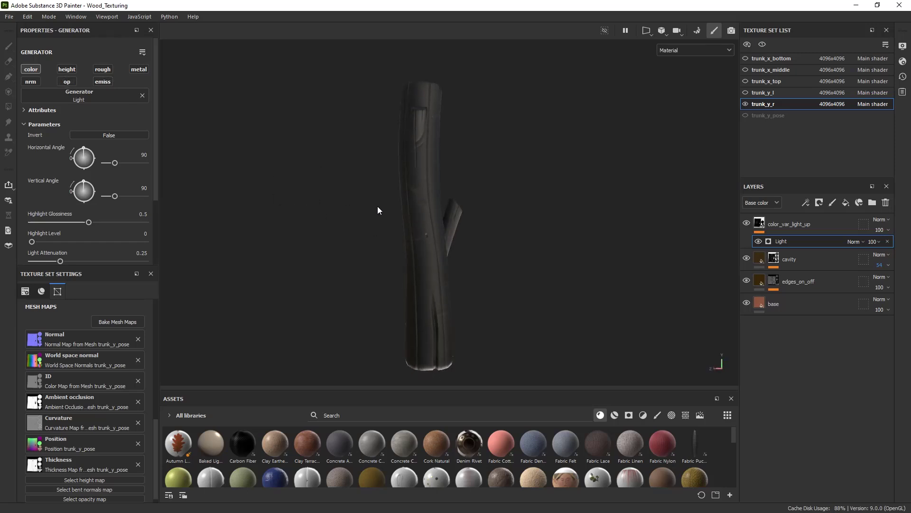
pyautogui.keyDown('alt'); pyautogui.moveTo(379, 210); pyautogui.dragTo(338, 220); pyautogui.keyUp('alt')
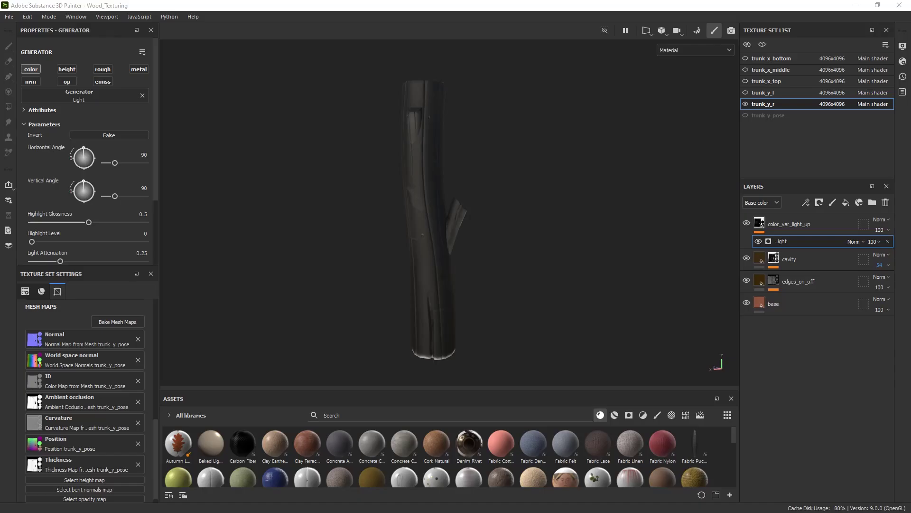
# Set the Light generator's highlight glossiness to 0
pyautogui.moveTo(39, 222); pyautogui.dragTo(16, 221)
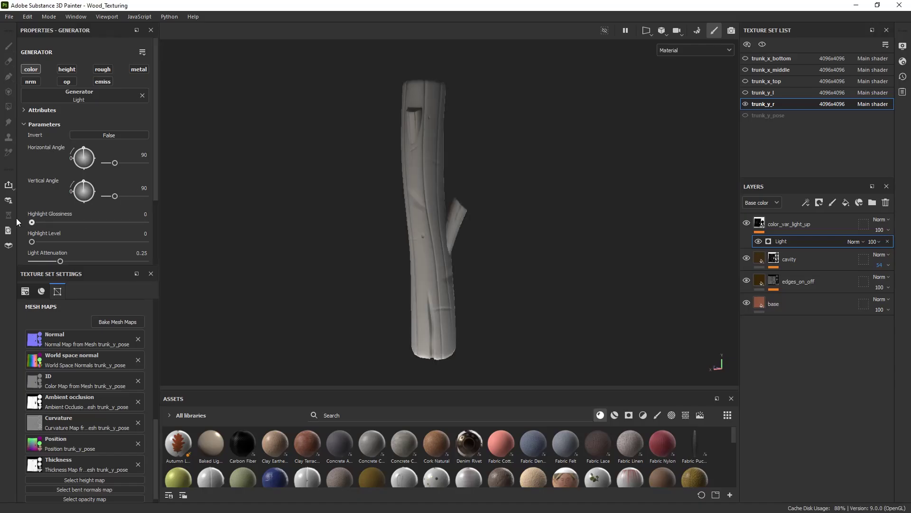
pyautogui.scroll(-3, 153, 218)
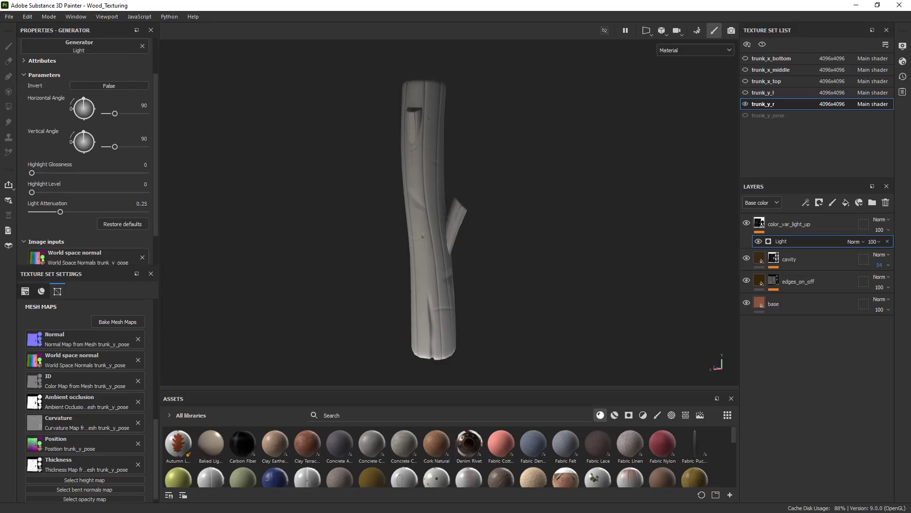
# Try a light attenuation of 0 on the Light generator, undo it, and inspect the trunk's shading
pyautogui.moveTo(61, 212); pyautogui.dragTo(23, 209)
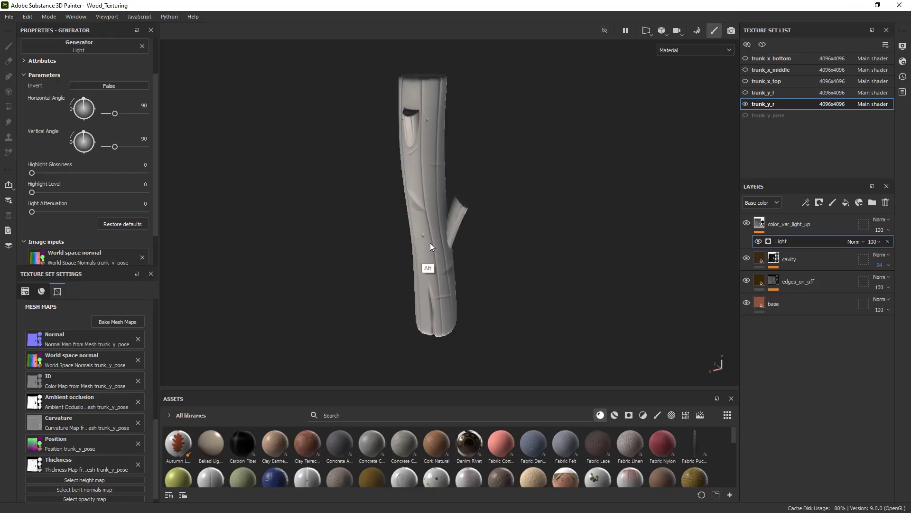
pyautogui.hotkey('ctrl', 'z')
pyautogui.keyDown('alt'); pyautogui.moveTo(332, 223); pyautogui.dragTo(385, 197); pyautogui.keyUp('alt')
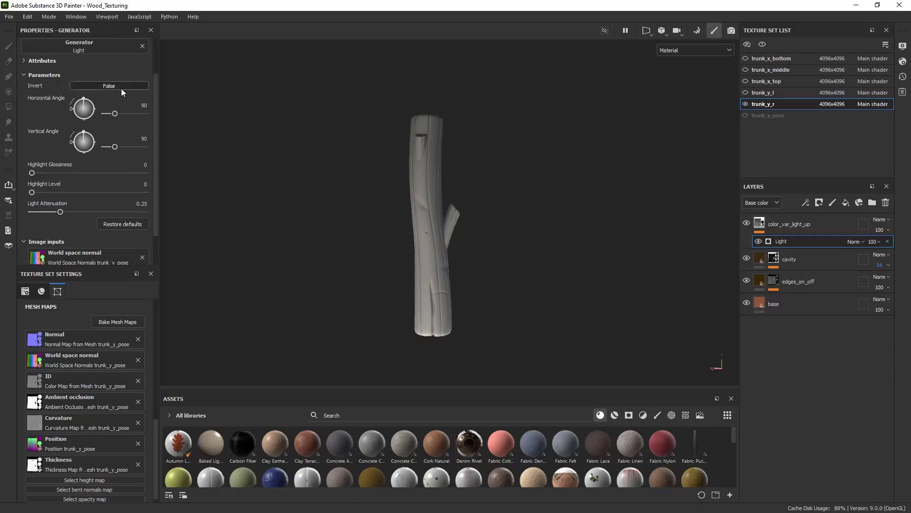
pyautogui.keyDown('alt'); pyautogui.moveTo(223, 141); pyautogui.dragTo(337, 256); pyautogui.keyUp('alt')
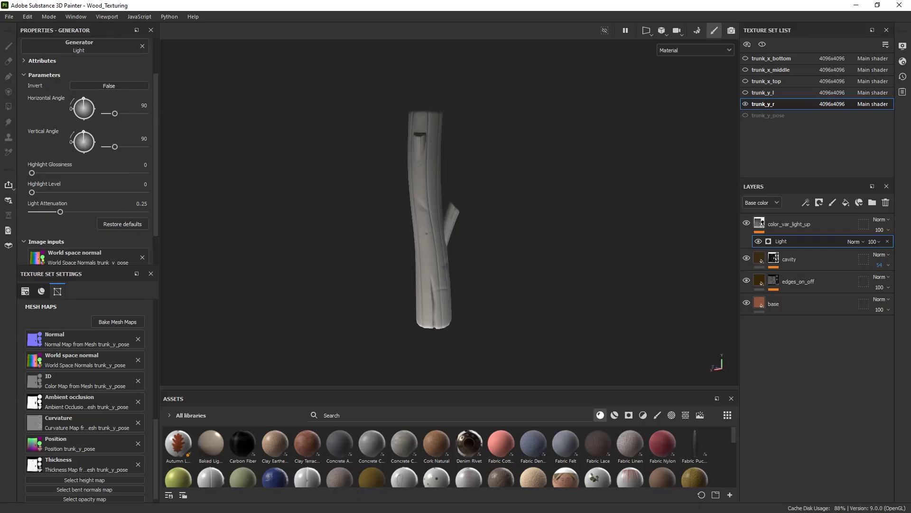
pyautogui.keyDown('alt'); pyautogui.moveTo(240, 251); pyautogui.dragTo(332, 146); pyautogui.keyUp('alt')
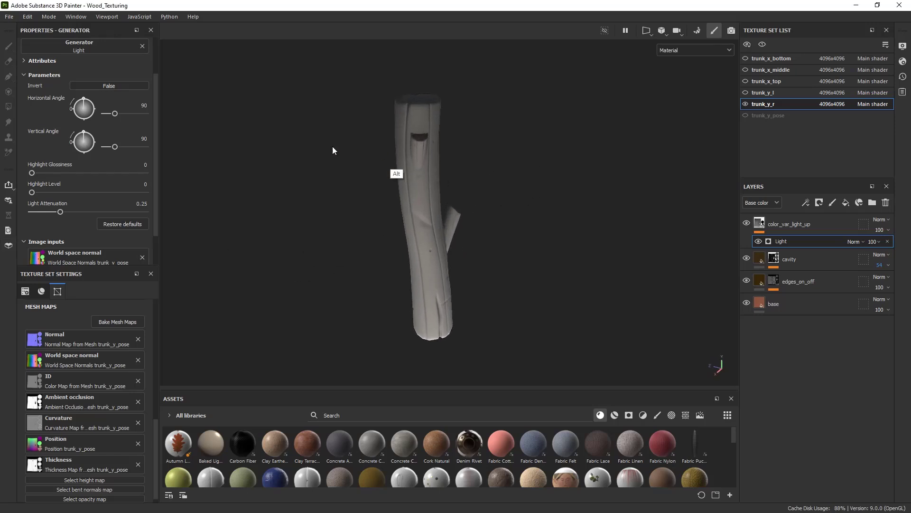
# Try the Light generator with Invert on to compare the trunk's shading, and return Invert to False
pyautogui.click(131, 84)
pyautogui.keyDown('alt'); pyautogui.moveTo(371, 179); pyautogui.dragTo(421, 207, button='right'); pyautogui.keyUp('alt')
pyautogui.hotkey('ctrl', 'z')
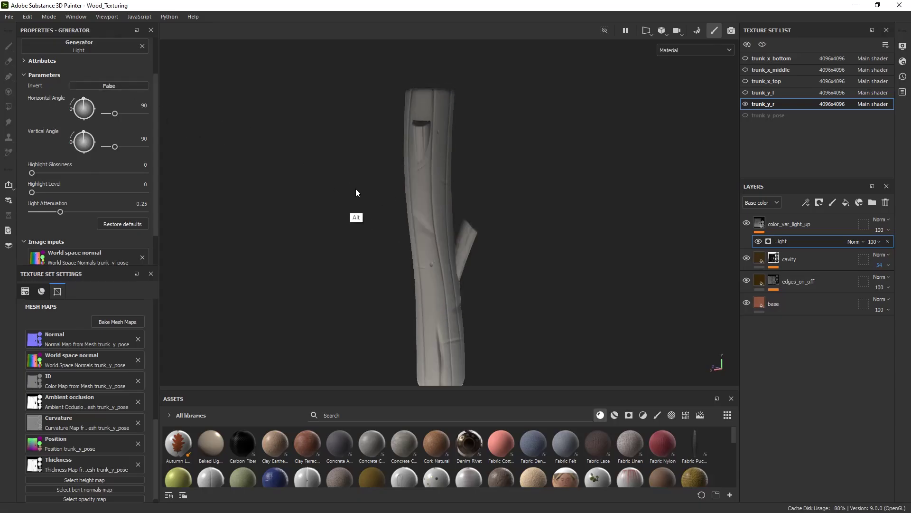
pyautogui.keyDown('alt'); pyautogui.moveTo(355, 189); pyautogui.dragTo(384, 206); pyautogui.keyUp('alt')
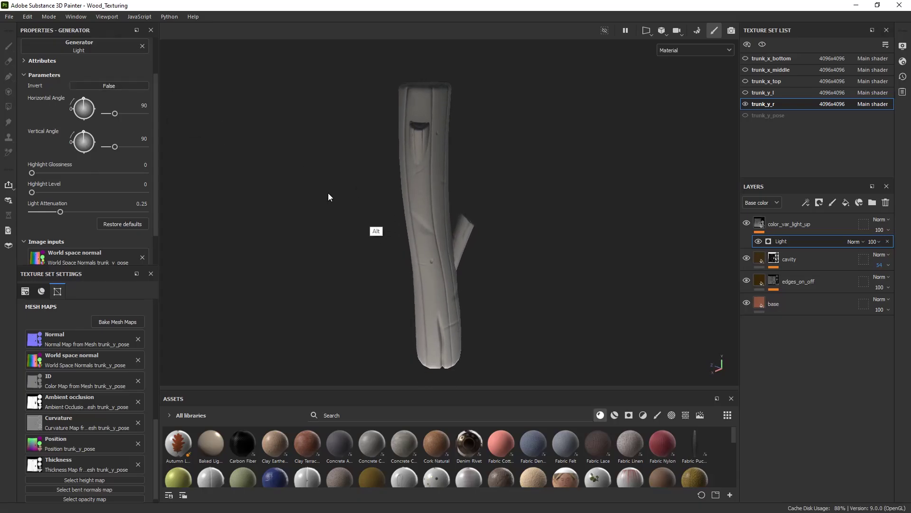
pyautogui.click(138, 88)
pyautogui.moveTo(211, 106)
pyautogui.keyDown('alt'); pyautogui.mouseDown()
pyautogui.moveTo(395, 155)
pyautogui.moveTo(306, 161)
pyautogui.moveTo(352, 195)
pyautogui.moveTo(403, 152)
pyautogui.moveTo(517, 173)
pyautogui.moveTo(616, 162)
pyautogui.mouseUp(); pyautogui.keyUp('alt')
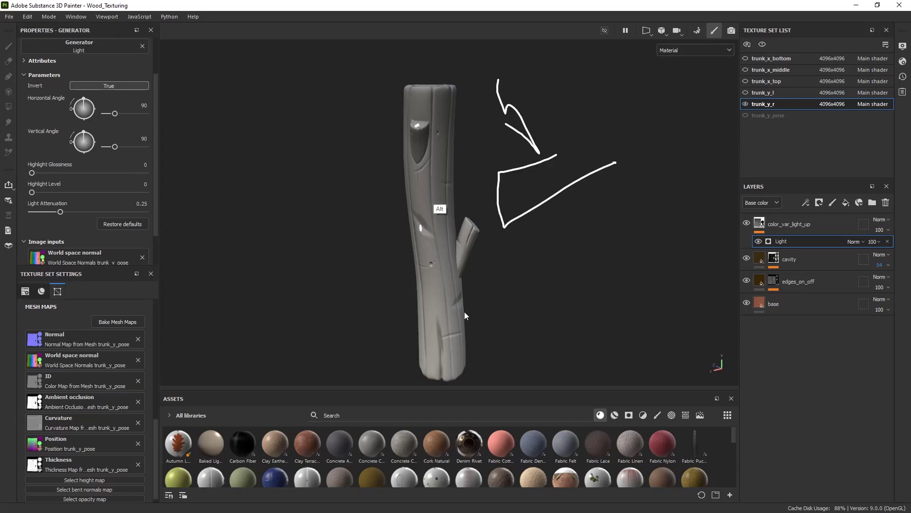
pyautogui.press('alt')
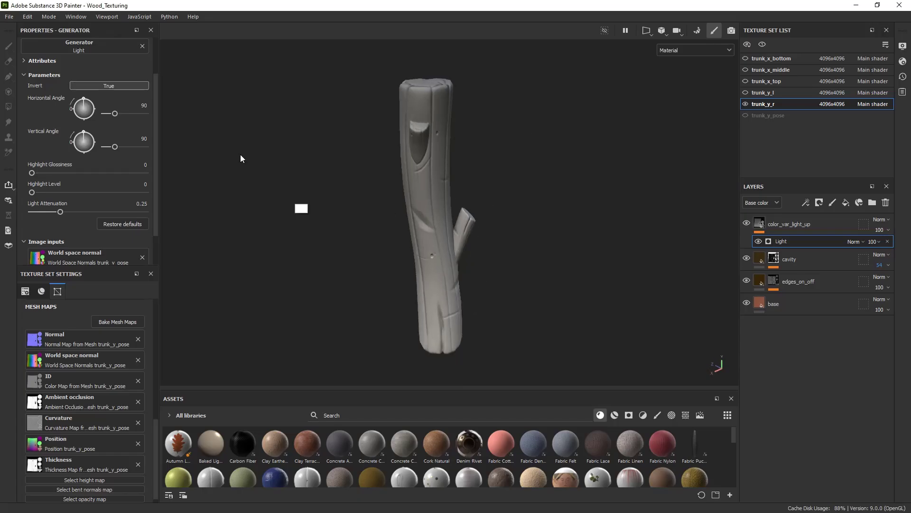
pyautogui.click(135, 88)
pyautogui.moveTo(329, 208)
pyautogui.keyDown('alt'); pyautogui.mouseDown()
pyautogui.moveTo(394, 233)
pyautogui.moveTo(509, 226)
pyautogui.moveTo(480, 203)
pyautogui.moveTo(323, 166)
pyautogui.moveTo(271, 127)
pyautogui.moveTo(262, 174)
pyautogui.moveTo(237, 165)
pyautogui.moveTo(316, 206)
pyautogui.mouseUp(); pyautogui.keyUp('alt')
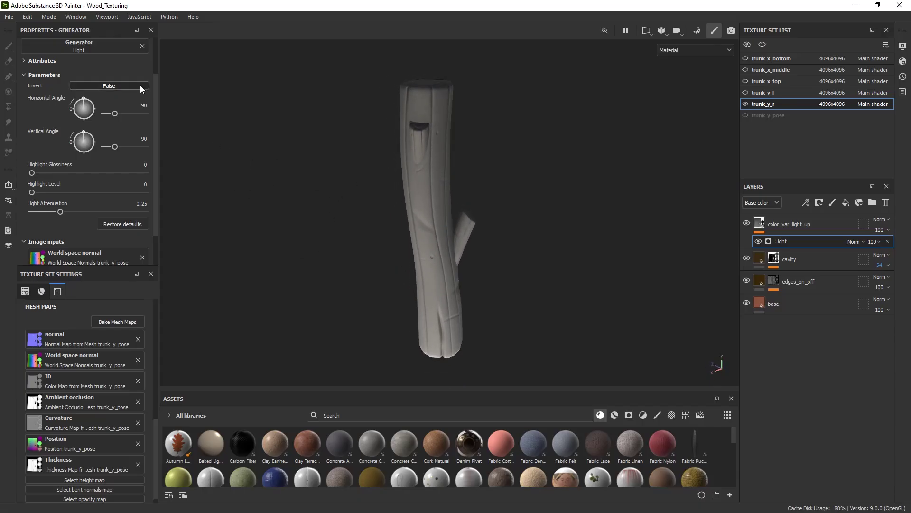
# Add a Levels effect to the color_var_light_up layer's base color and invert it with Clamp enabled
pyautogui.rightClick(765, 233)
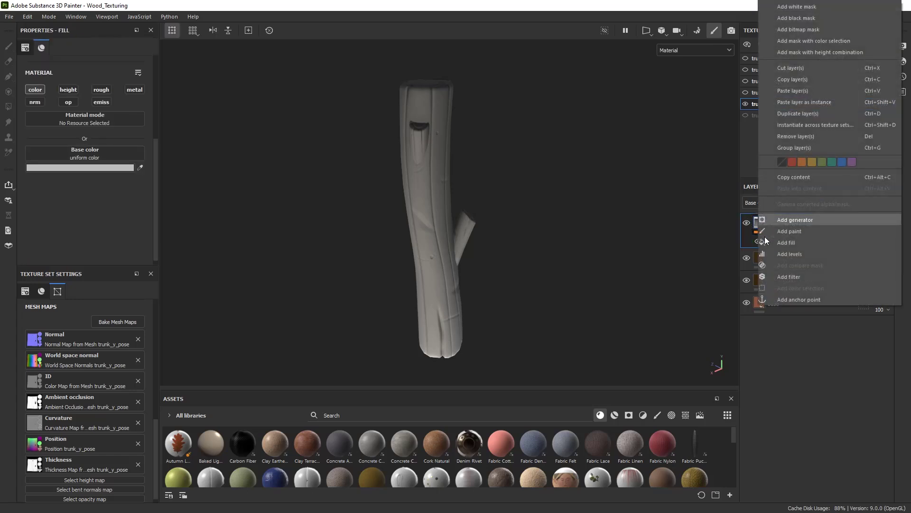
pyautogui.click(796, 241)
pyautogui.rightClick(799, 221)
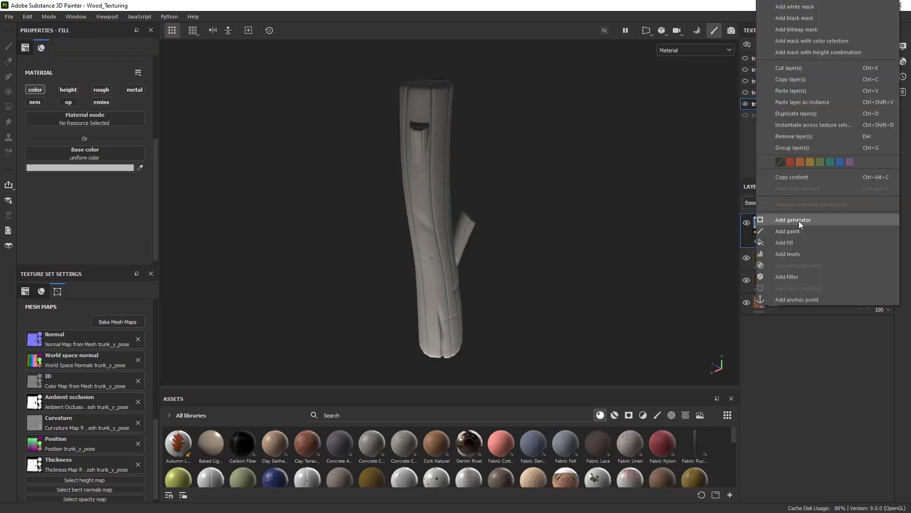
pyautogui.click(800, 255)
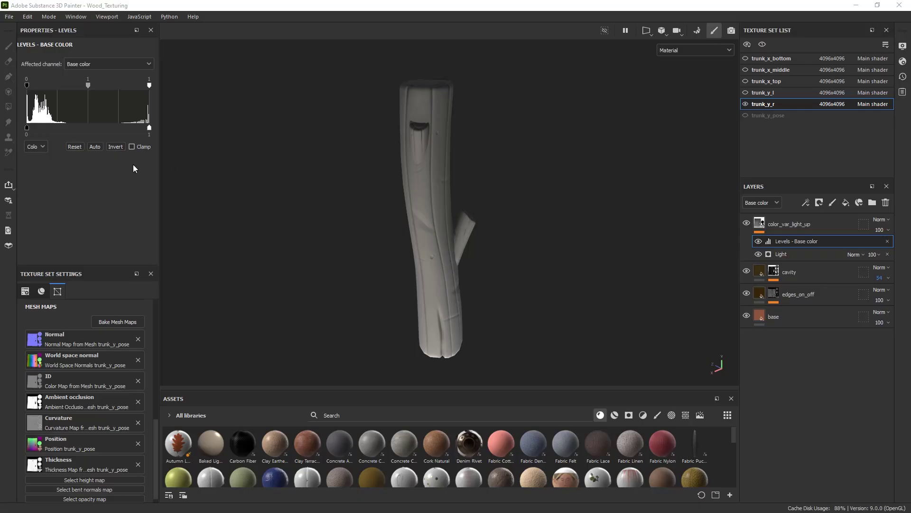
pyautogui.click(116, 146)
pyautogui.keyDown('alt'); pyautogui.moveTo(353, 224); pyautogui.dragTo(336, 226); pyautogui.keyUp('alt')
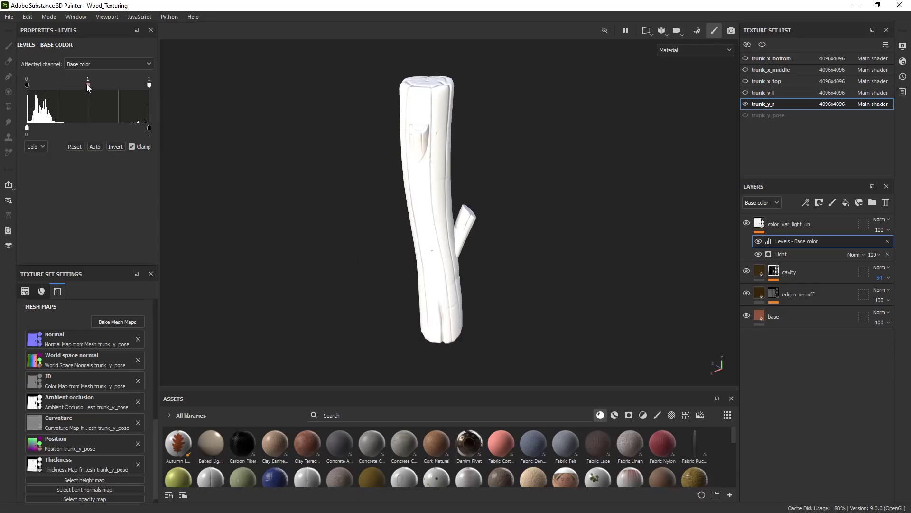
# Adjust the Levels input midtone to 0.499 and input white to 0.779, with output limits of 0.085 and 0.965
pyautogui.moveTo(87, 85); pyautogui.dragTo(56, 90)
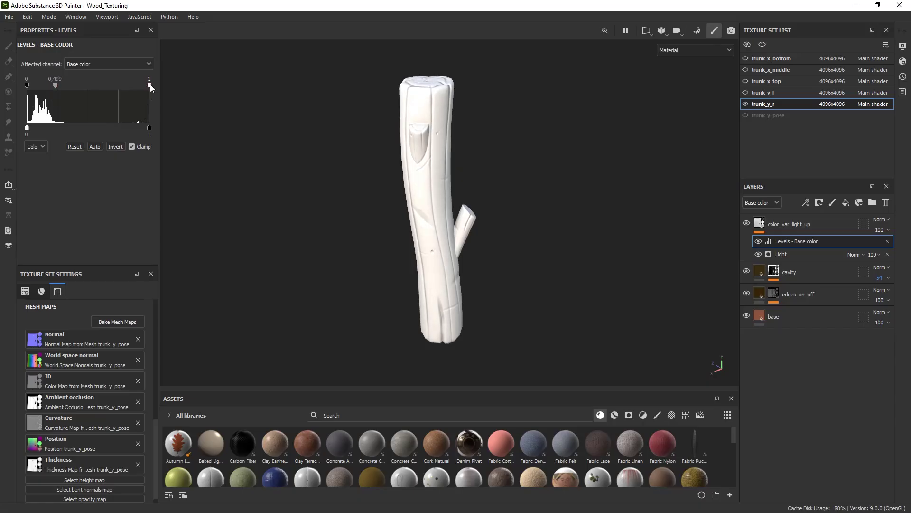
pyautogui.moveTo(150, 86)
pyautogui.mouseDown()
pyautogui.moveTo(113, 86)
pyautogui.moveTo(121, 86)
pyautogui.mouseUp()
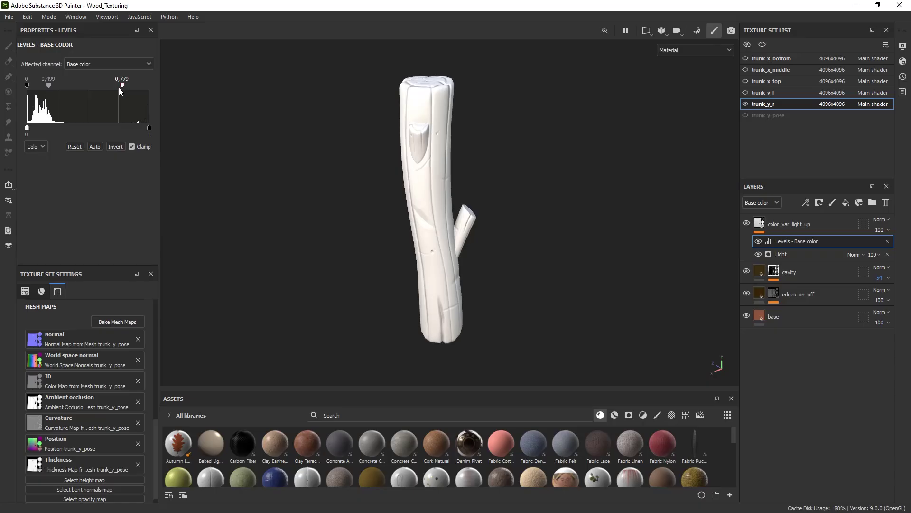
pyautogui.click(150, 129)
pyautogui.moveTo(151, 129); pyautogui.dragTo(149, 128)
pyautogui.moveTo(27, 128); pyautogui.dragTo(37, 128)
pyautogui.moveTo(411, 142)
pyautogui.keyDown('alt'); pyautogui.mouseDown()
pyautogui.moveTo(415, 174)
pyautogui.moveTo(432, 123)
pyautogui.moveTo(434, 155)
pyautogui.moveTo(418, 124)
pyautogui.moveTo(404, 151)
pyautogui.mouseUp(); pyautogui.keyUp('alt')
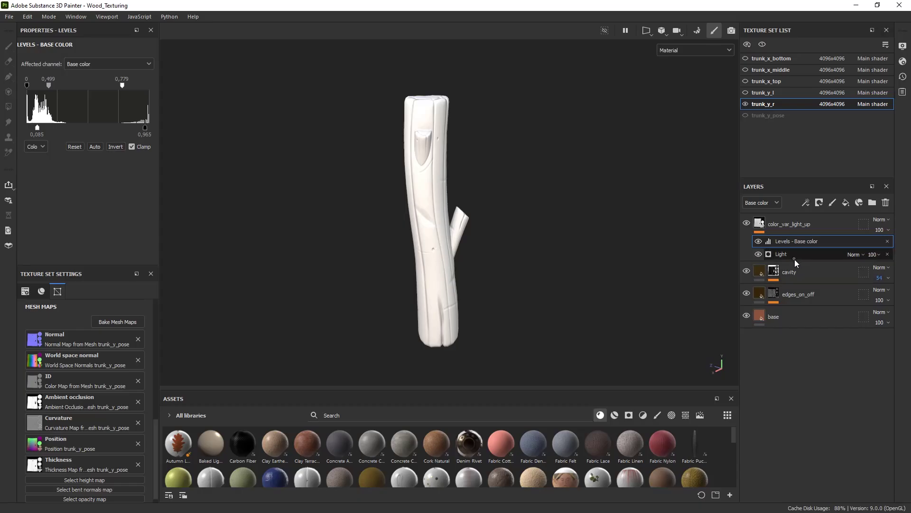
# Change the Light generator's blending mode to Divide
pyautogui.click(794, 256)
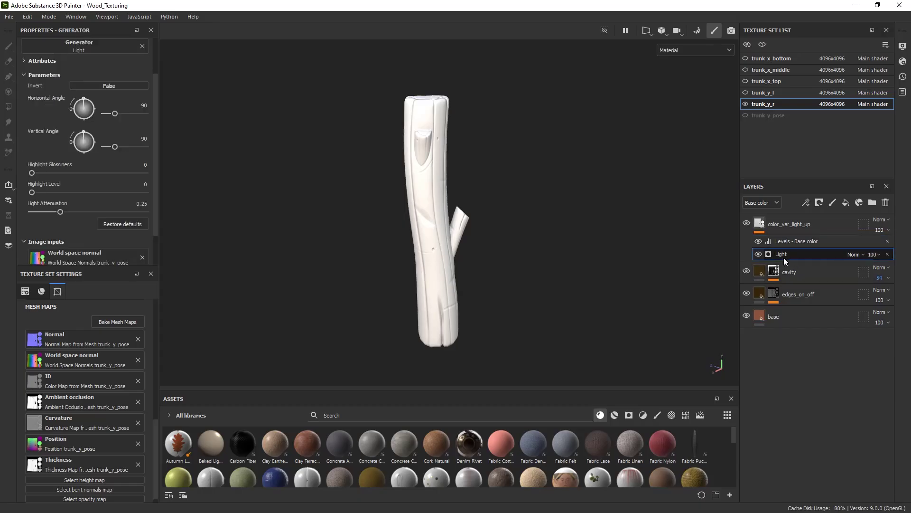
pyautogui.click(850, 255)
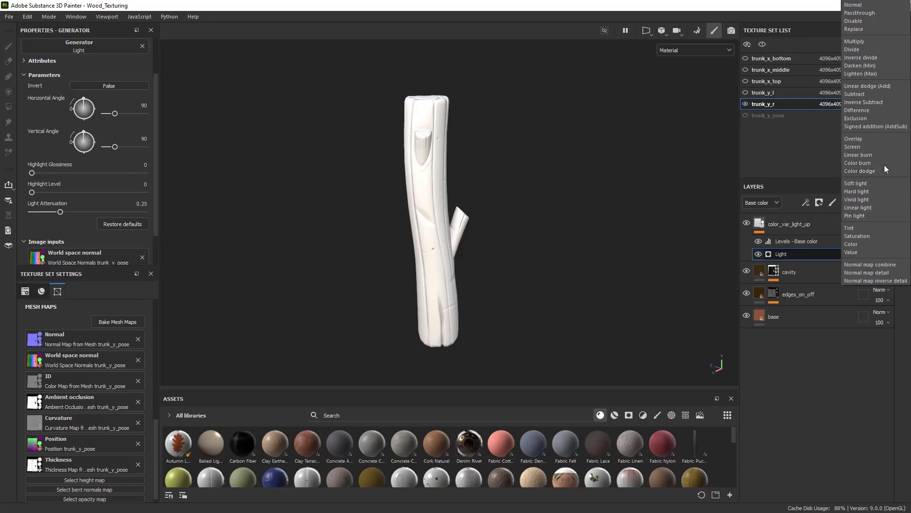
pyautogui.click(868, 51)
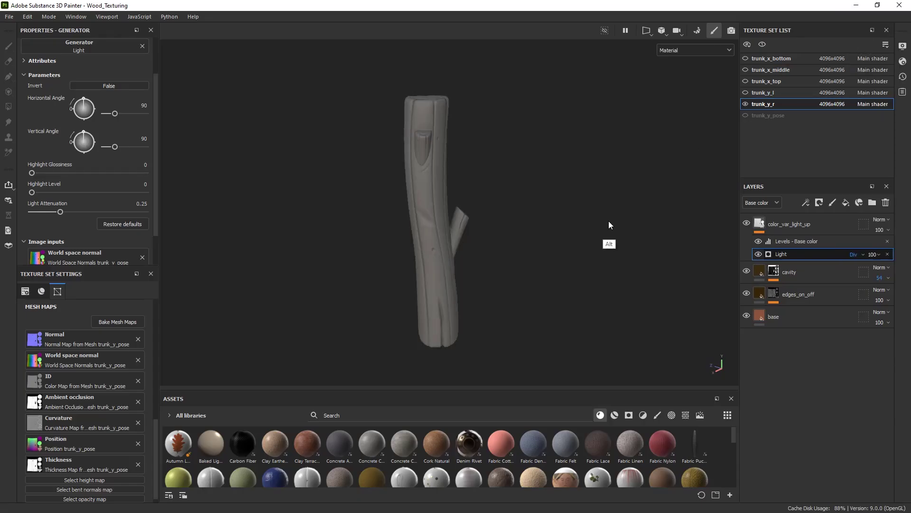
# Change the color_var_light_up layer's uniform base color to magenta A5317E
pyautogui.click(760, 230)
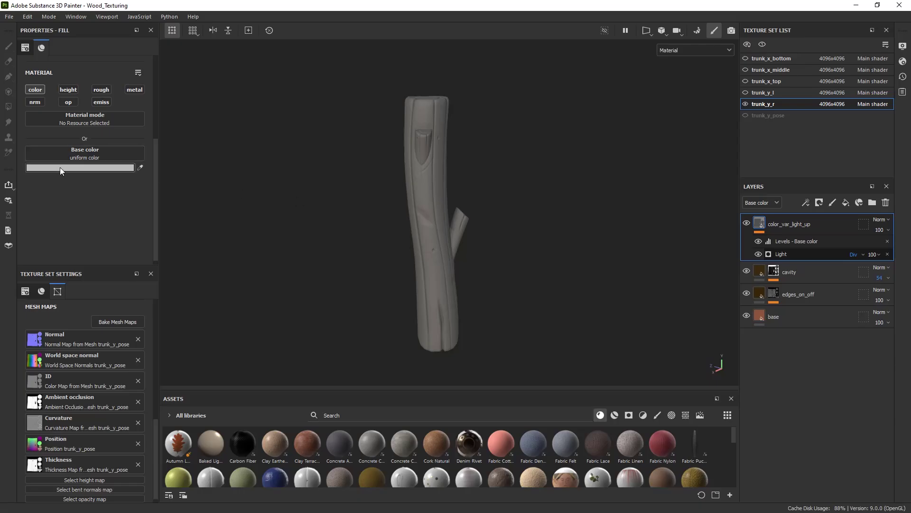
pyautogui.click(89, 168)
pyautogui.moveTo(243, 238); pyautogui.dragTo(243, 218)
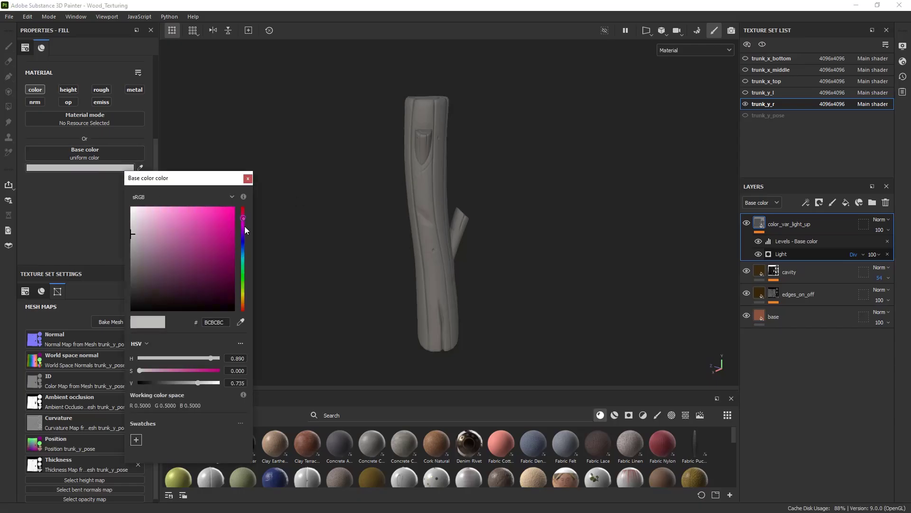
pyautogui.click(203, 243)
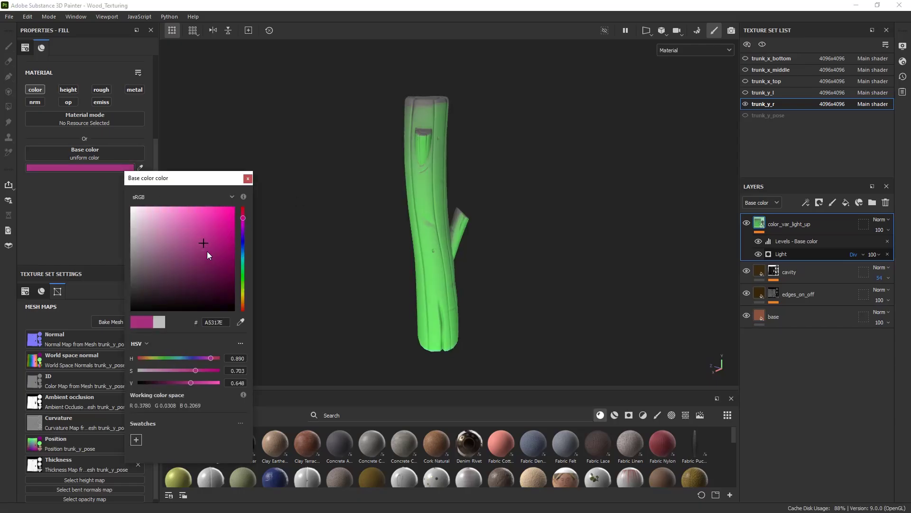
pyautogui.click(247, 179)
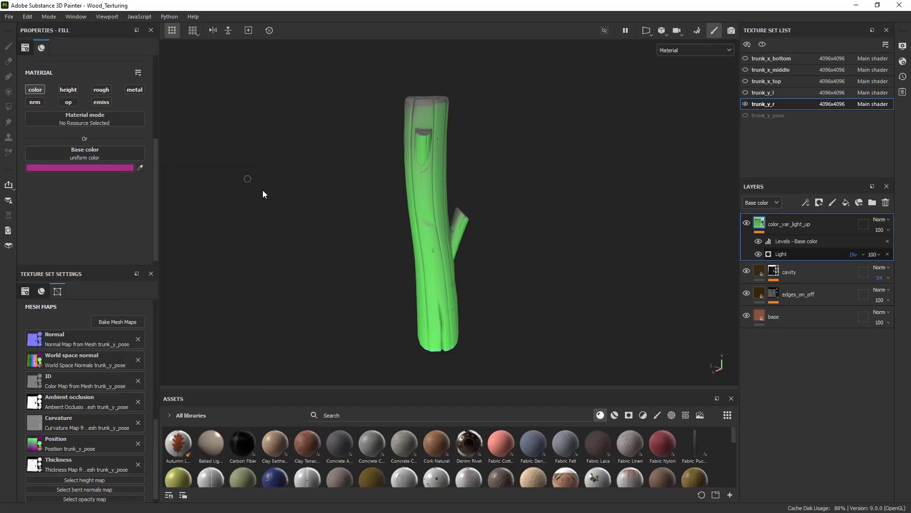
# Soften the color_var_light_up layer's magenta base color to 97467B
pyautogui.click(779, 254)
pyautogui.click(779, 246)
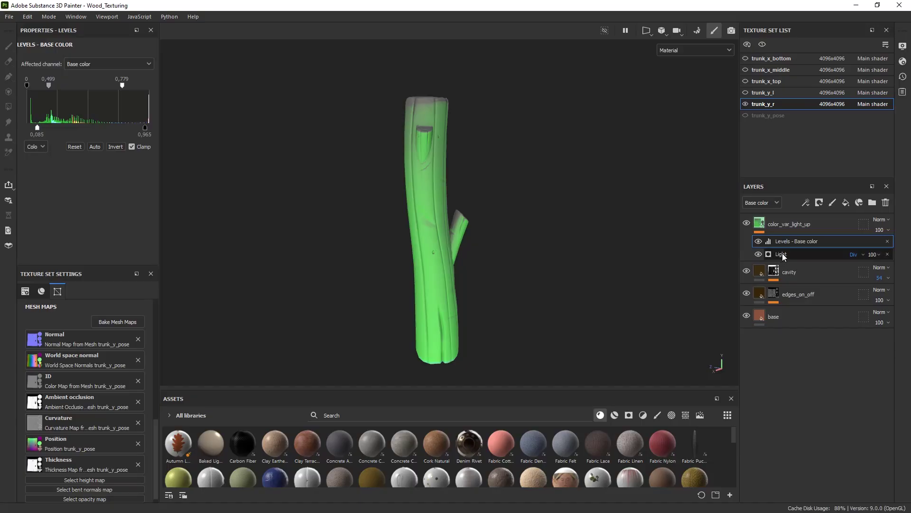
pyautogui.click(782, 254)
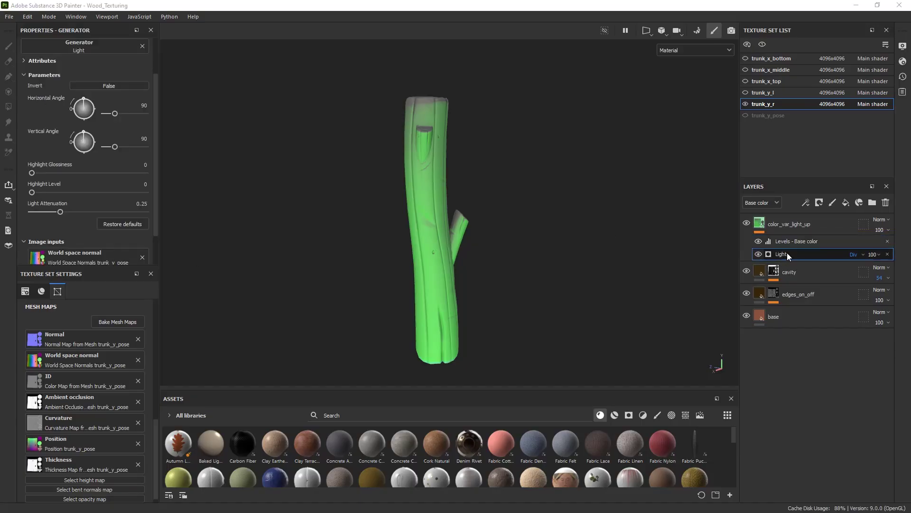
pyautogui.click(788, 224)
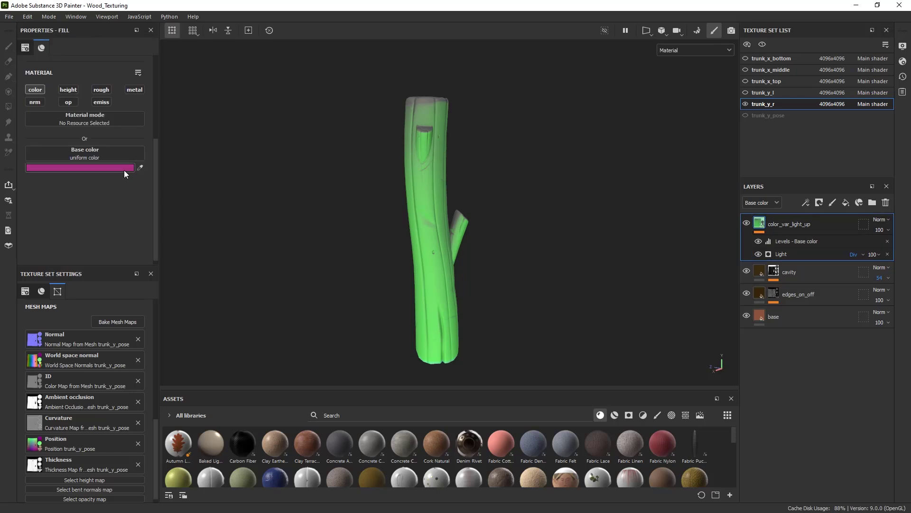
pyautogui.click(124, 168)
pyautogui.click(187, 249)
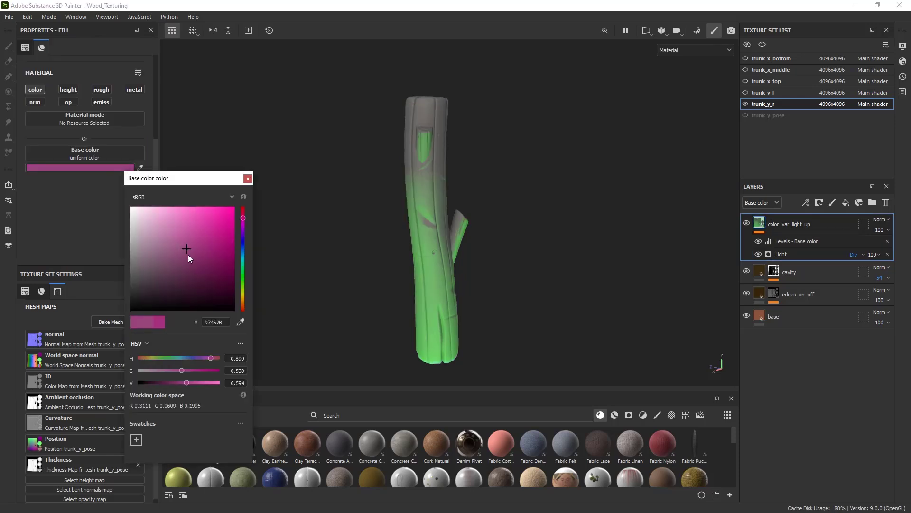
pyautogui.click(247, 179)
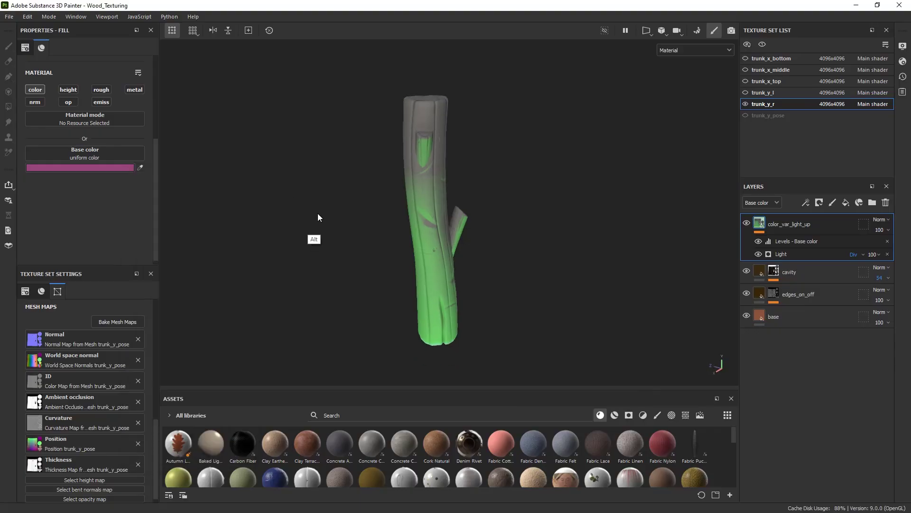
# Change the color_var_light_up layer's blending mode to Soft light and examine the trunk
pyautogui.click(787, 254)
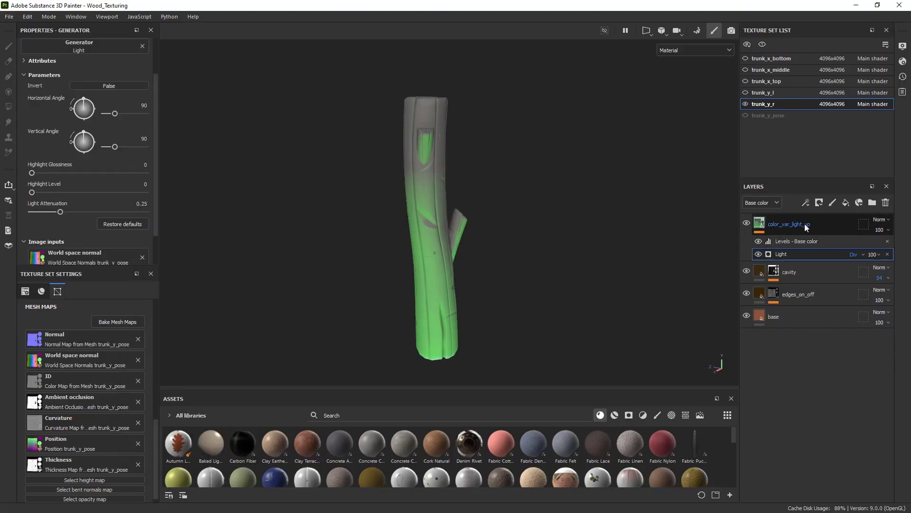
pyautogui.click(876, 226)
pyautogui.click(879, 220)
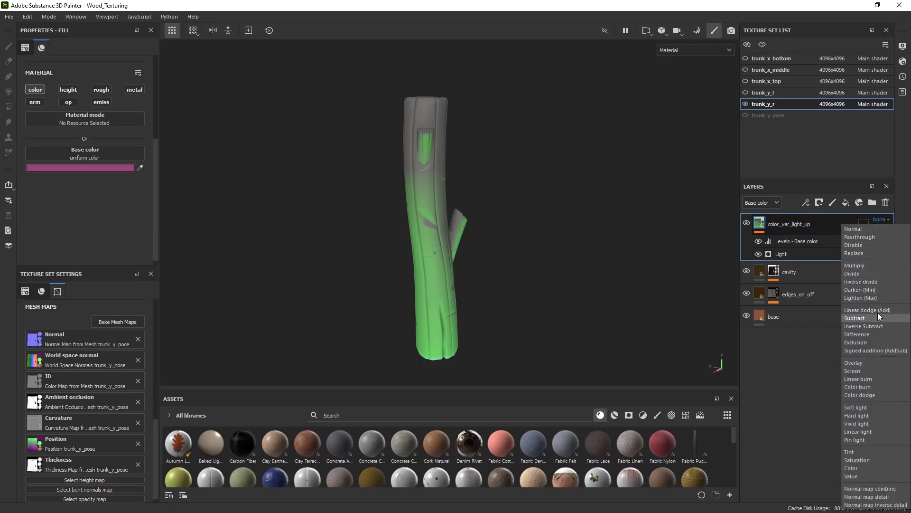
pyautogui.click(856, 407)
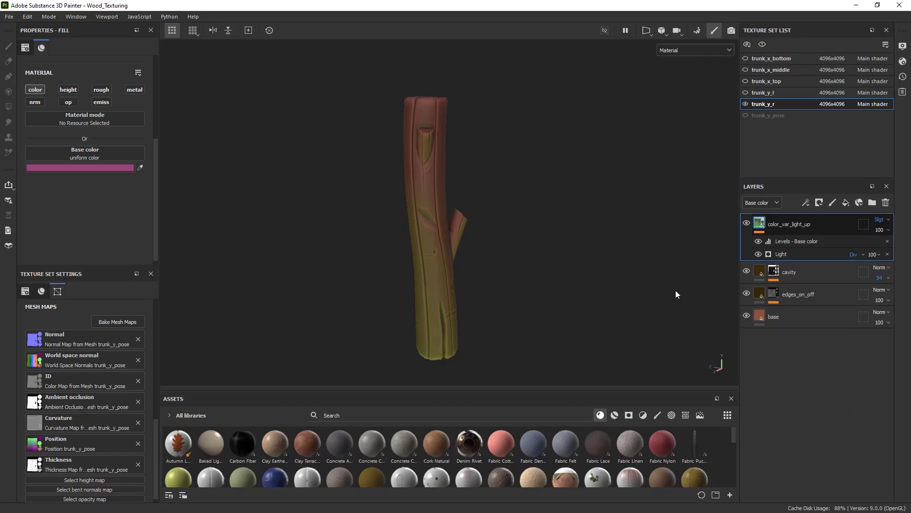
pyautogui.keyDown('alt'); pyautogui.moveTo(430, 185); pyautogui.dragTo(472, 276); pyautogui.keyUp('alt')
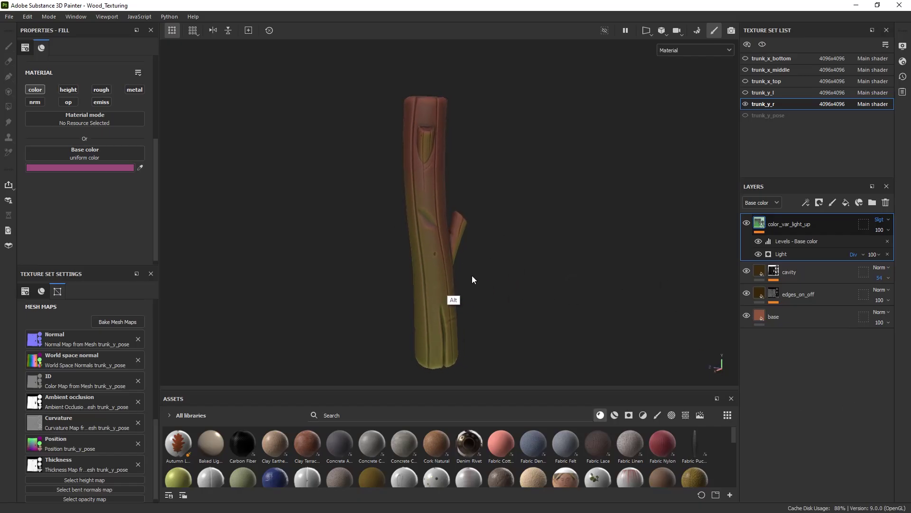
# Compare the trunk's coloring with the Levels effect hidden and shown, and inspect the color gradient up close and from several angles
pyautogui.click(779, 254)
pyautogui.keyDown('alt'); pyautogui.moveTo(613, 271); pyautogui.dragTo(690, 283); pyautogui.keyUp('alt')
pyautogui.click(760, 223)
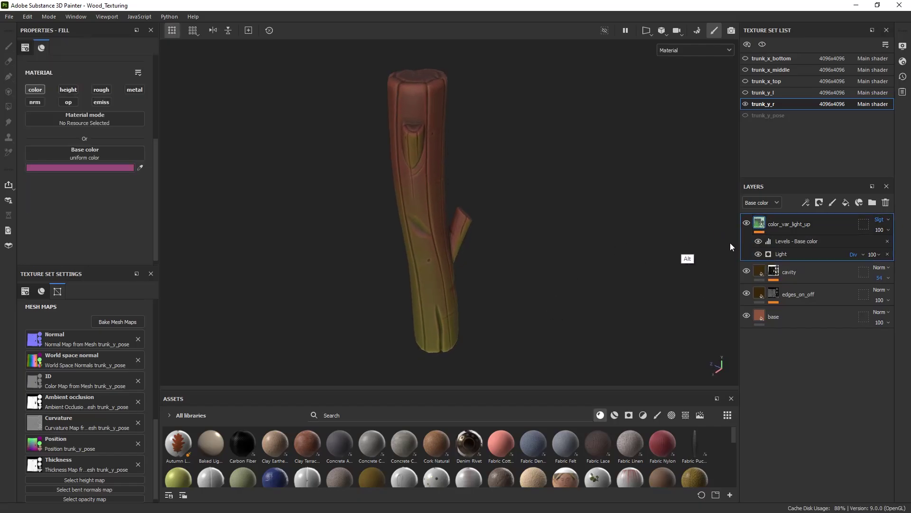
pyautogui.click(758, 241)
pyautogui.click(759, 242)
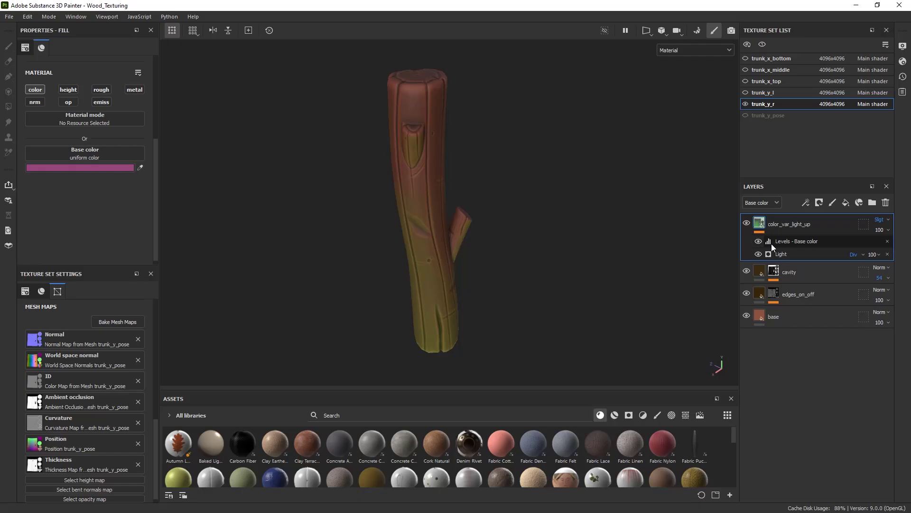
pyautogui.moveTo(553, 235)
pyautogui.keyDown('alt'); pyautogui.mouseDown(button='right')
pyautogui.moveTo(599, 325)
pyautogui.moveTo(568, 236)
pyautogui.mouseUp(button='right'); pyautogui.keyUp('alt')
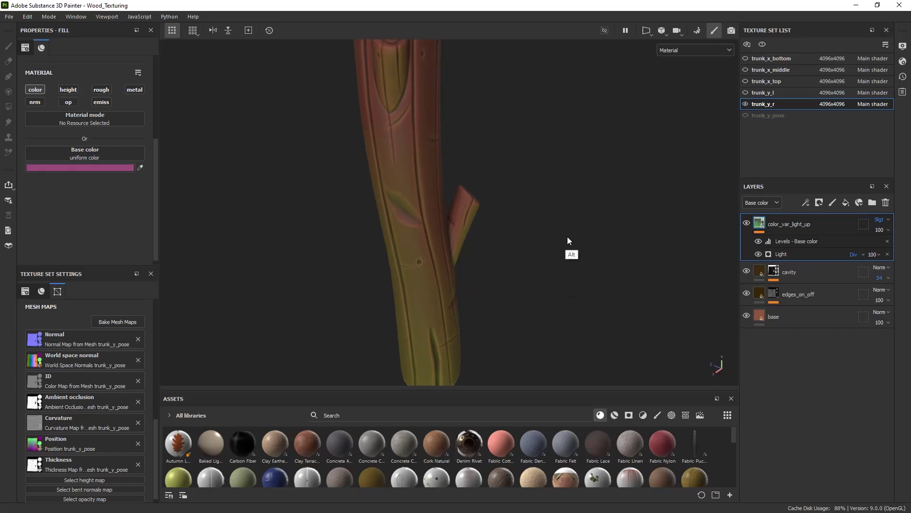
pyautogui.keyDown('alt'); pyautogui.moveTo(567, 237); pyautogui.dragTo(508, 227); pyautogui.keyUp('alt')
pyautogui.keyDown('alt'); pyautogui.moveTo(380, 210); pyautogui.dragTo(341, 204, button='right'); pyautogui.keyUp('alt')
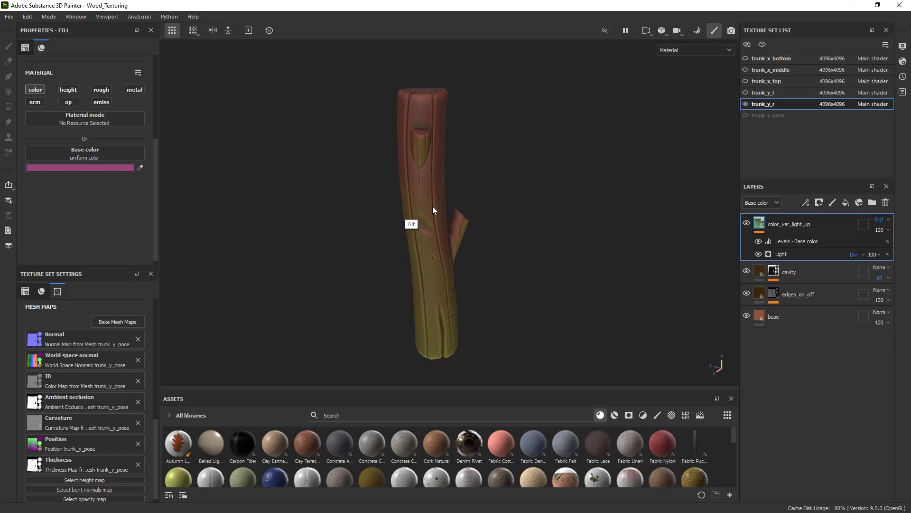
# Set the Light generator's Invert to True and compare the trunk's color distribution with both states
pyautogui.click(769, 255)
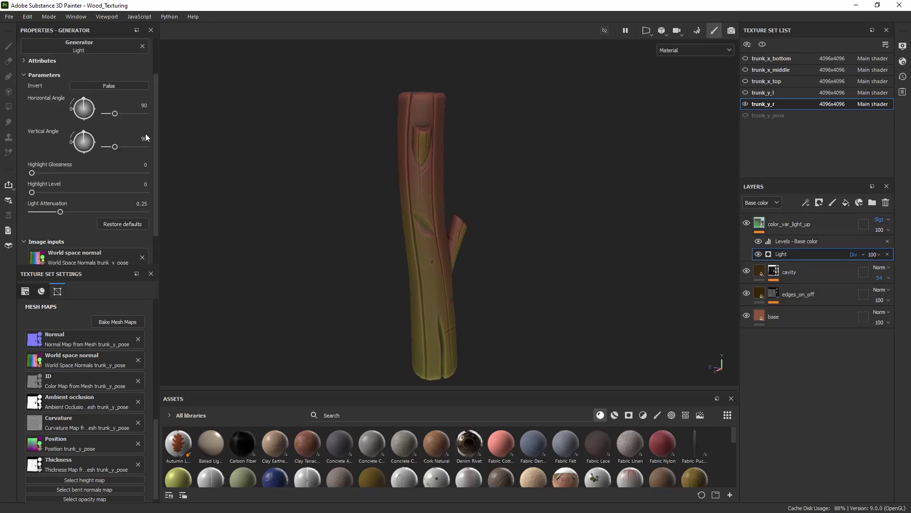
pyautogui.click(122, 86)
pyautogui.keyDown('alt'); pyautogui.moveTo(423, 186); pyautogui.dragTo(205, 142); pyautogui.keyUp('alt')
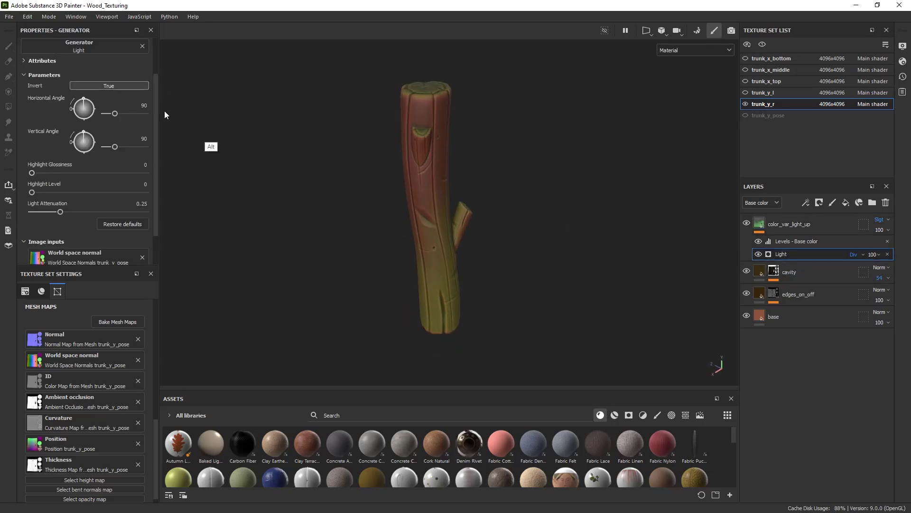
pyautogui.click(136, 84)
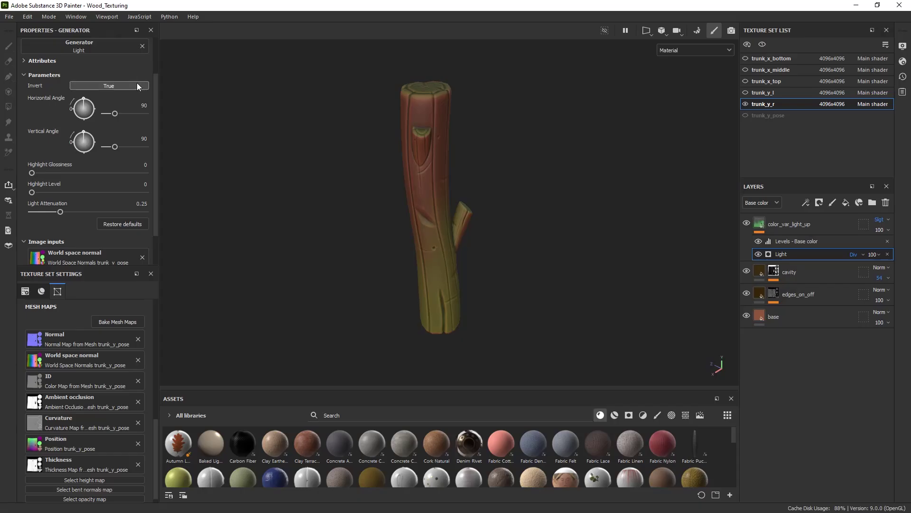
pyautogui.click(136, 84)
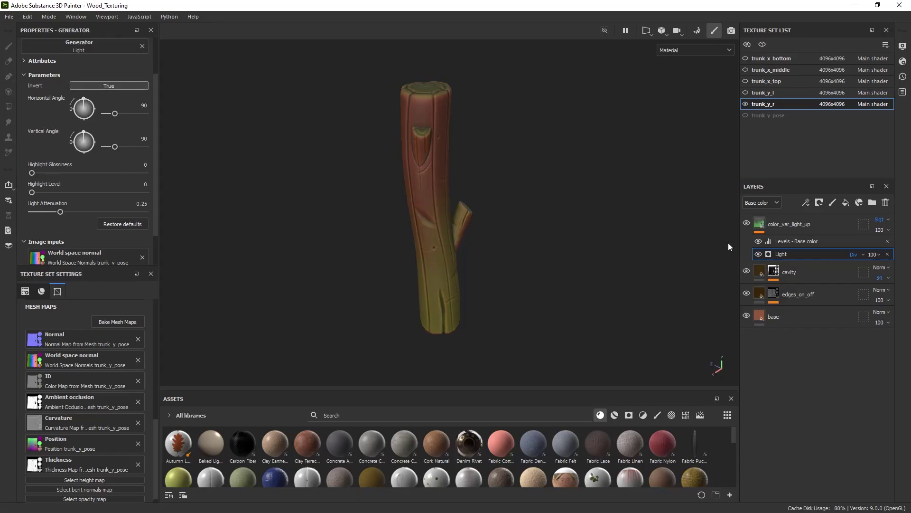
# Check the trunk with the Levels effect hidden, show it again, and try inverting the Levels before restoring them
pyautogui.click(758, 242)
pyautogui.scroll(5, 596, 262)
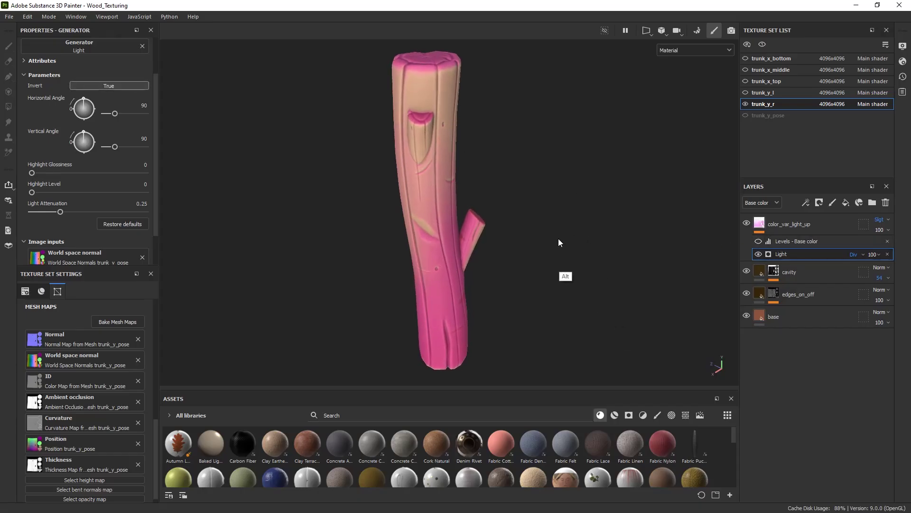
pyautogui.click(759, 242)
pyautogui.click(784, 243)
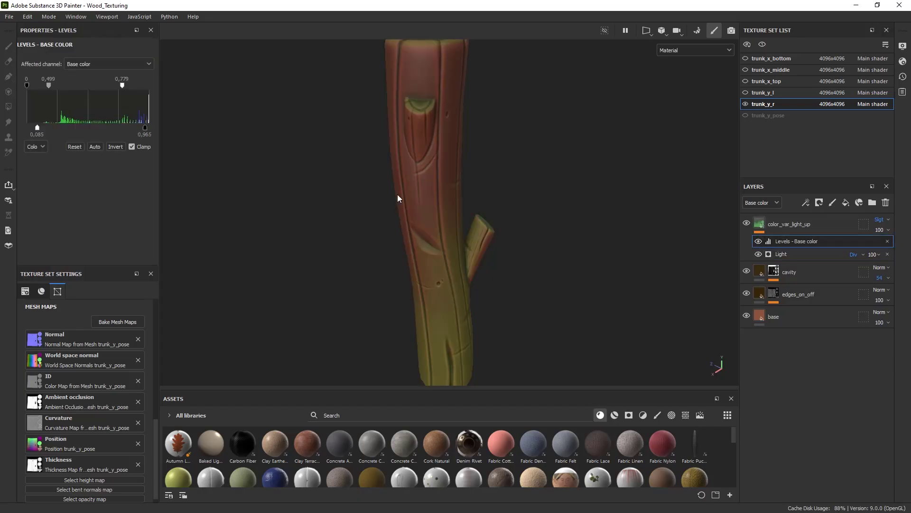
pyautogui.click(114, 147)
pyautogui.click(113, 145)
# Compare the trunk's shading with the Light generator's Invert at False and True from several angles, leaving it at True
pyautogui.click(780, 256)
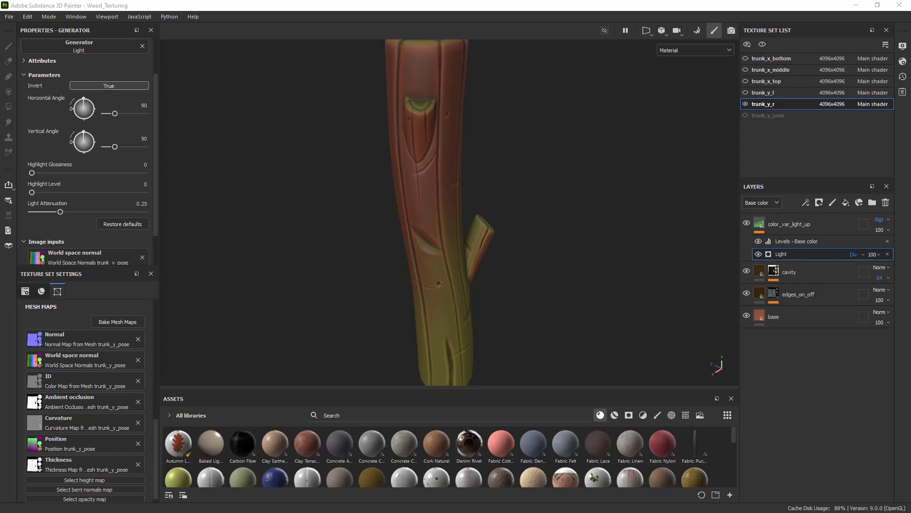
pyautogui.click(132, 86)
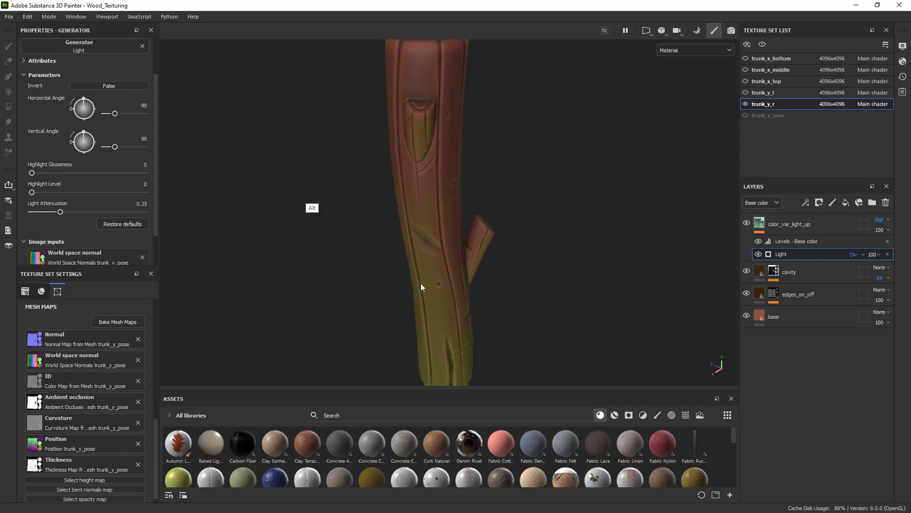
pyautogui.keyDown('alt'); pyautogui.moveTo(422, 284); pyautogui.dragTo(427, 235, button='right'); pyautogui.keyUp('alt')
pyautogui.keyDown('alt'); pyautogui.moveTo(427, 236); pyautogui.dragTo(424, 222); pyautogui.keyUp('alt')
pyautogui.click(121, 84)
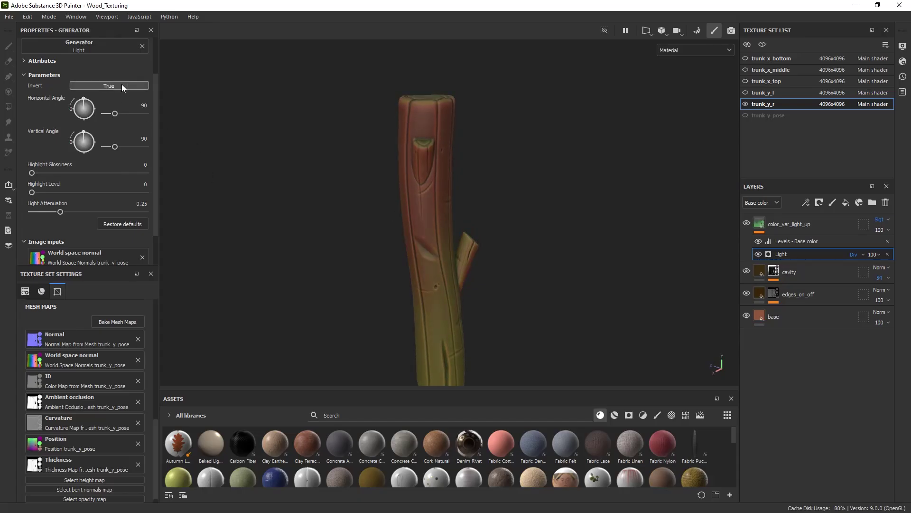
pyautogui.click(122, 84)
pyautogui.click(125, 84)
pyautogui.press('alt')
pyautogui.keyDown('alt'); pyautogui.moveTo(350, 243); pyautogui.dragTo(362, 221); pyautogui.keyUp('alt')
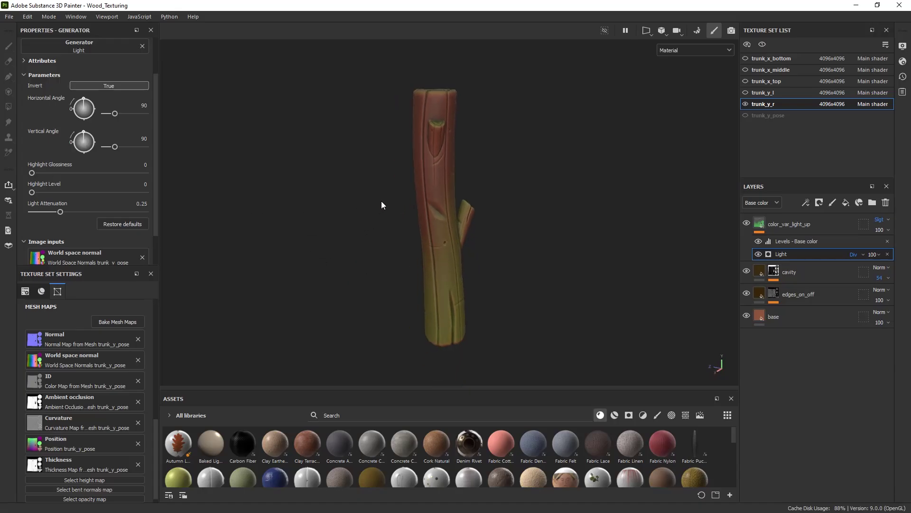
pyautogui.keyDown('alt'); pyautogui.moveTo(557, 233); pyautogui.dragTo(239, 204); pyautogui.keyUp('alt')
pyautogui.click(133, 86)
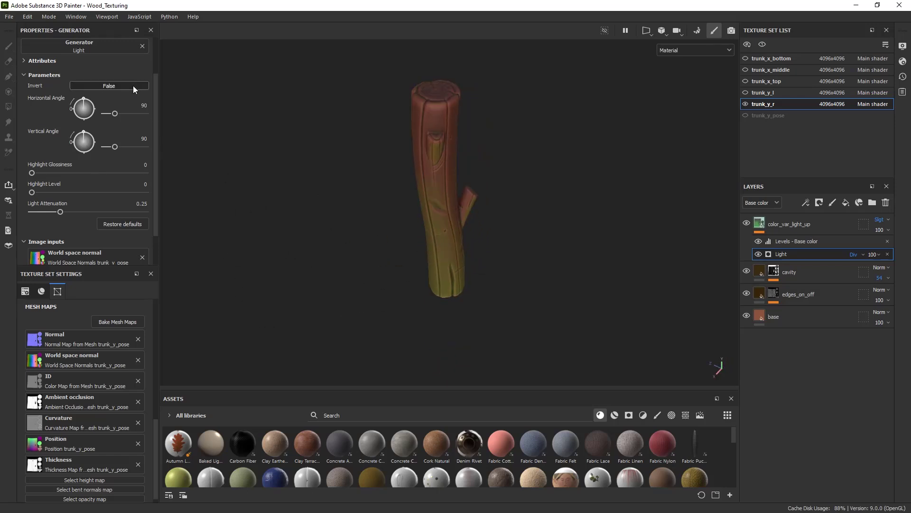
pyautogui.click(133, 86)
pyautogui.click(133, 86)
pyautogui.click(133, 89)
pyautogui.keyDown('alt'); pyautogui.moveTo(383, 204); pyautogui.dragTo(398, 158); pyautogui.keyUp('alt')
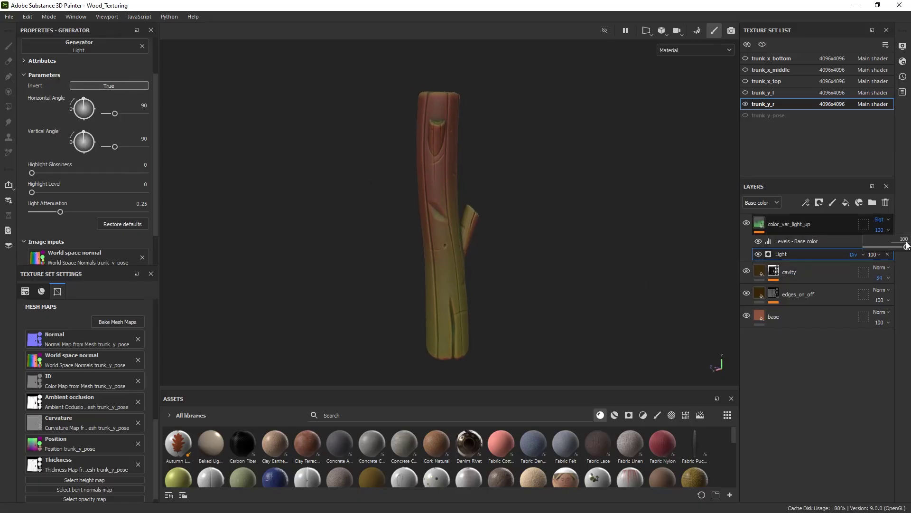
# Lower the color_var_light_up layer's opacity to 30 and view the trunk from above
pyautogui.click(906, 238)
pyautogui.write('30')
pyautogui.press('Return')
pyautogui.keyDown('alt'); pyautogui.moveTo(571, 195); pyautogui.dragTo(565, 228); pyautogui.keyUp('alt')
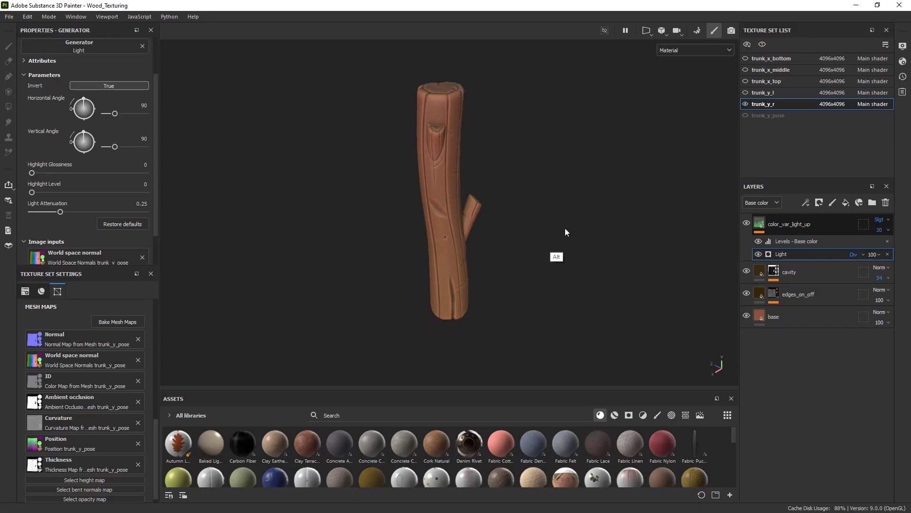
# Compare the trunk with the color_var_light_up layer hidden and shown, leaving the layer visible
pyautogui.click(751, 226)
pyautogui.click(750, 226)
pyautogui.click(750, 226)
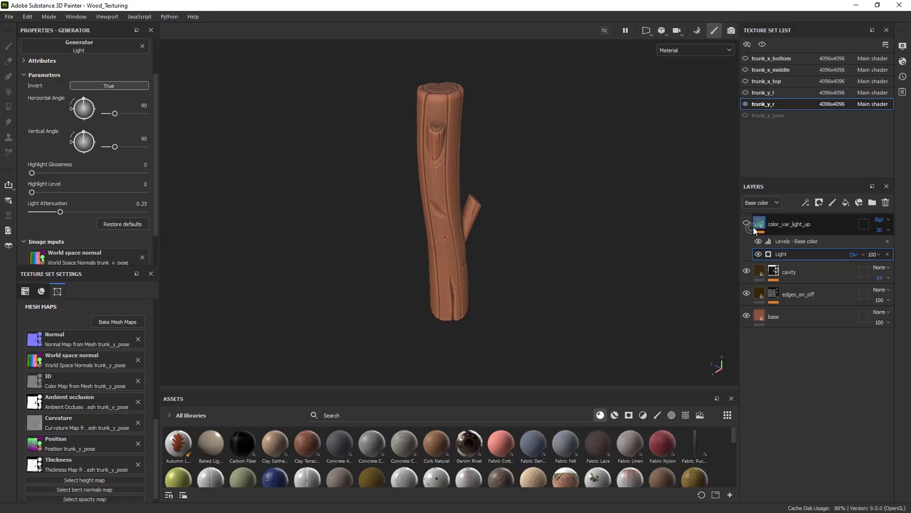
pyautogui.click(749, 223)
pyautogui.click(749, 223)
pyautogui.click(750, 224)
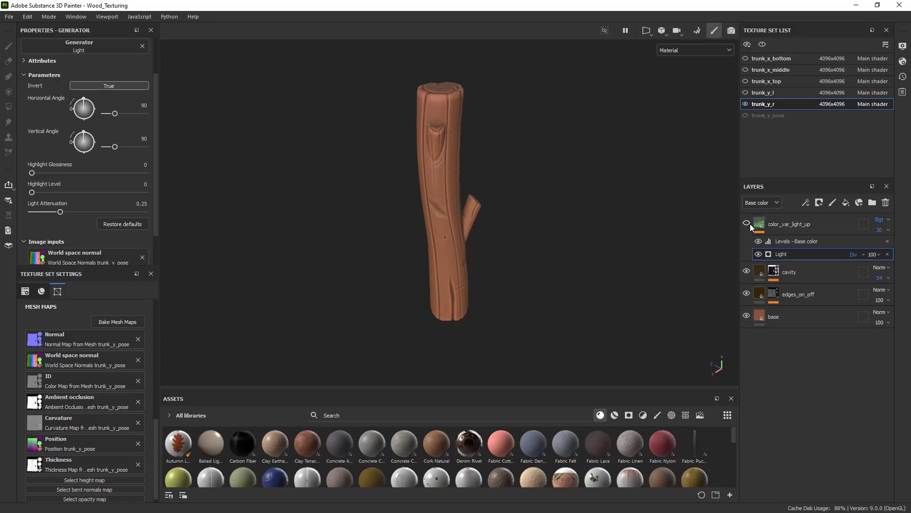
pyautogui.click(749, 223)
pyautogui.click(749, 223)
pyautogui.click(748, 223)
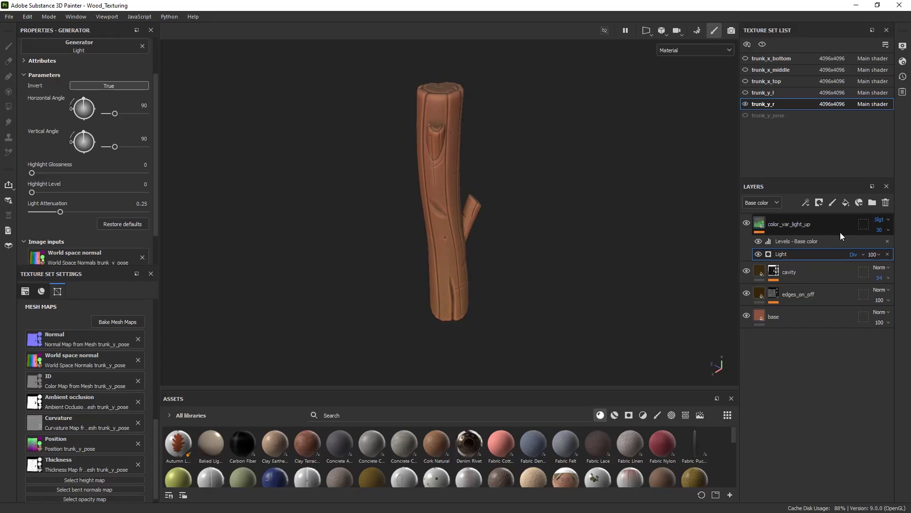
# Set the color_var_light_up layer's opacity to 45 and compare the trunk with the layer hidden and shown
pyautogui.click(880, 229)
pyautogui.click(881, 230)
pyautogui.write('45')
pyautogui.keyDown('alt'); pyautogui.moveTo(558, 222); pyautogui.dragTo(588, 204); pyautogui.keyUp('alt')
pyautogui.keyDown('alt'); pyautogui.moveTo(588, 204); pyautogui.dragTo(488, 243, button='right'); pyautogui.keyUp('alt')
pyautogui.click(747, 224)
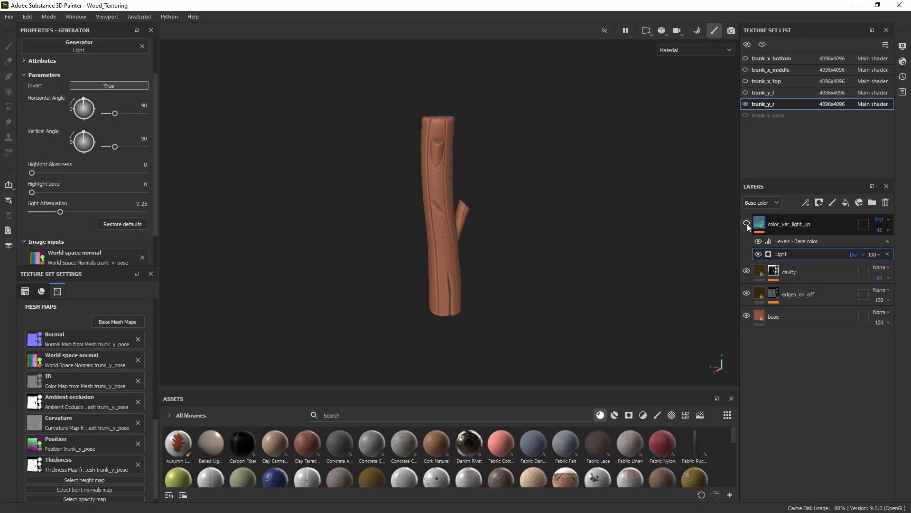
pyautogui.click(747, 224)
pyautogui.keyDown('alt'); pyautogui.moveTo(606, 247); pyautogui.dragTo(600, 308); pyautogui.keyUp('alt')
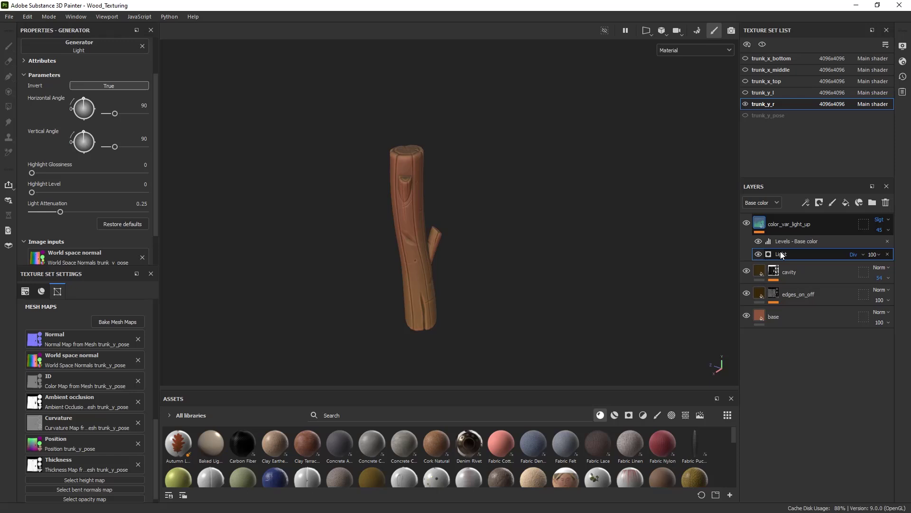
# Set the Light generator's Invert to False and compare the trunk with the color_var_light_up layer hidden and shown
pyautogui.click(117, 85)
pyautogui.click(747, 224)
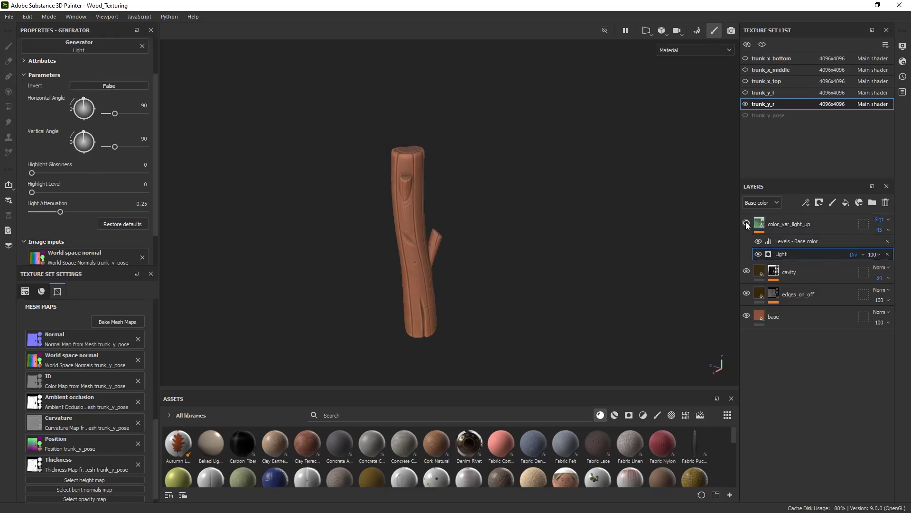
pyautogui.click(747, 224)
pyautogui.keyDown('alt'); pyautogui.moveTo(608, 237); pyautogui.dragTo(603, 248); pyautogui.keyUp('alt')
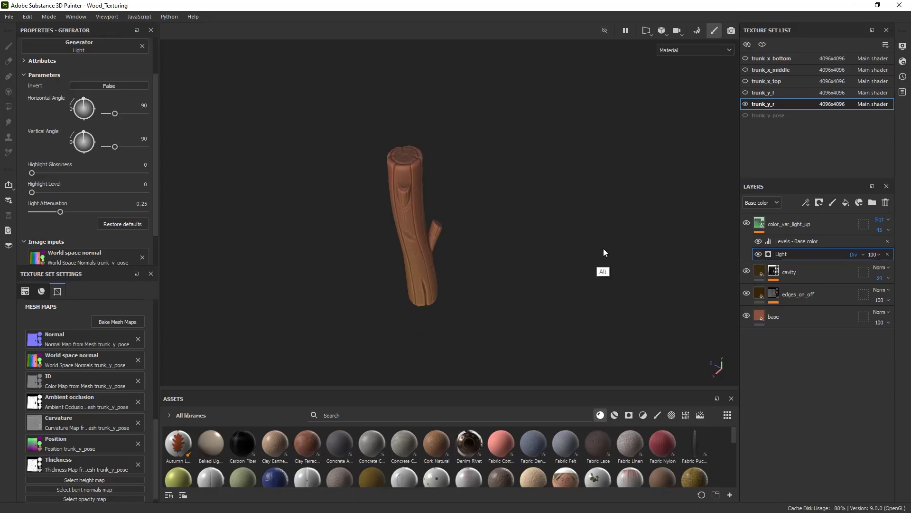
# Compare the trunk's top face with the Light generator's Invert at True and False
pyautogui.click(130, 88)
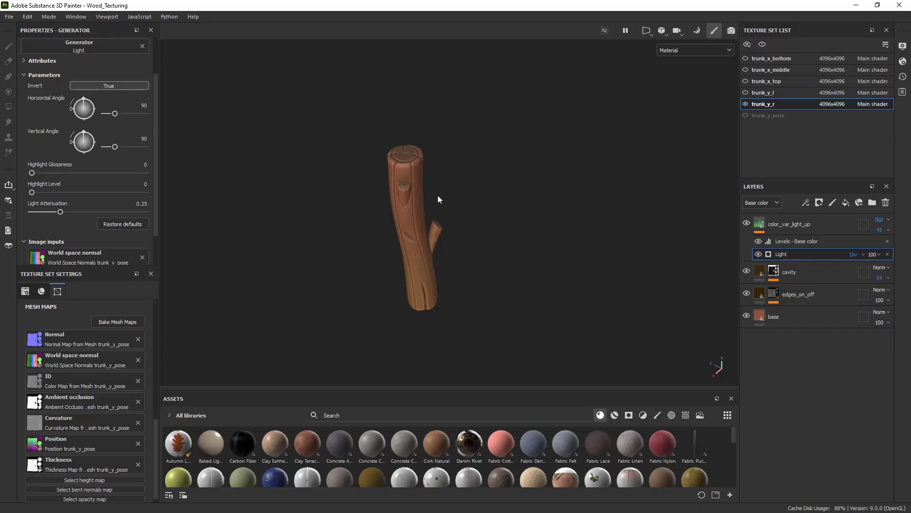
pyautogui.click(135, 90)
pyautogui.click(134, 91)
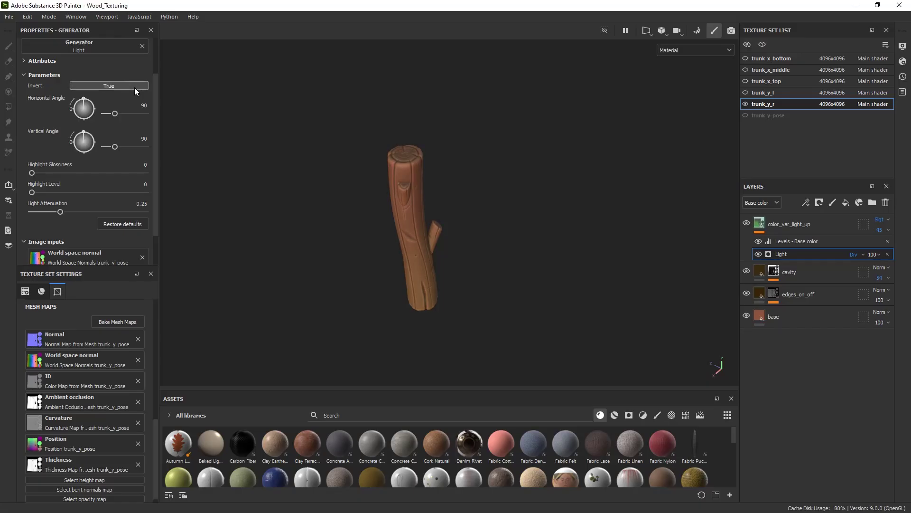
pyautogui.click(135, 91)
pyautogui.click(136, 91)
pyautogui.click(136, 87)
pyautogui.click(137, 88)
# Compare the trunk's front and side shading with the Light generator's Invert switched between True and False
pyautogui.keyDown('alt'); pyautogui.moveTo(305, 147); pyautogui.dragTo(323, 124); pyautogui.keyUp('alt')
pyautogui.click(130, 87)
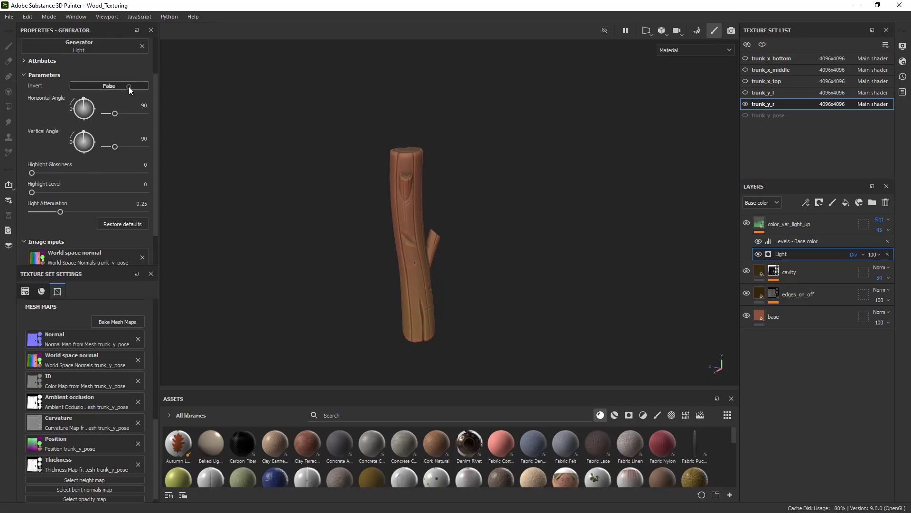
pyautogui.click(130, 87)
pyautogui.click(131, 86)
pyautogui.click(132, 86)
pyautogui.click(133, 87)
pyautogui.keyDown('alt'); pyautogui.moveTo(435, 178); pyautogui.dragTo(340, 181); pyautogui.keyUp('alt')
pyautogui.click(132, 87)
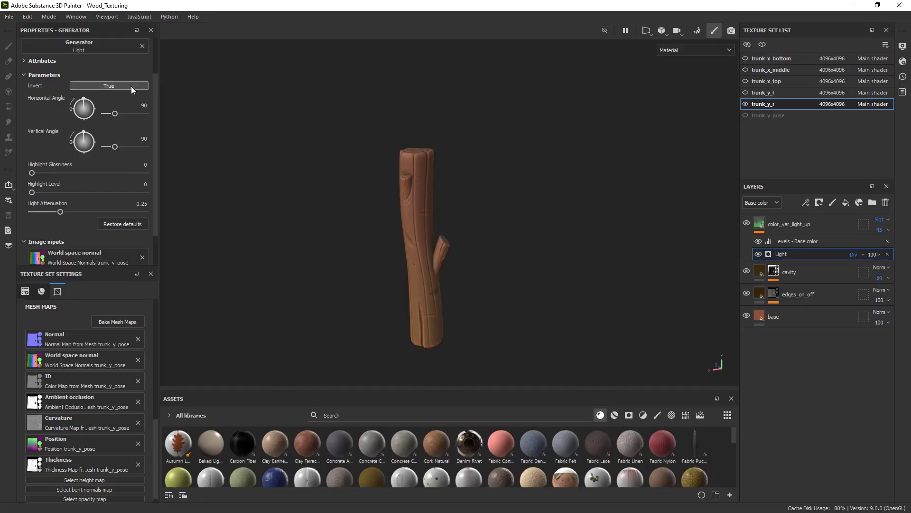
pyautogui.click(133, 87)
pyautogui.click(134, 87)
# Compare the Light generator's Invert options from a raised view, leave Invert at True, and inspect the trunk from other angles
pyautogui.keyDown('alt'); pyautogui.moveTo(475, 124); pyautogui.dragTo(331, 182); pyautogui.keyUp('alt')
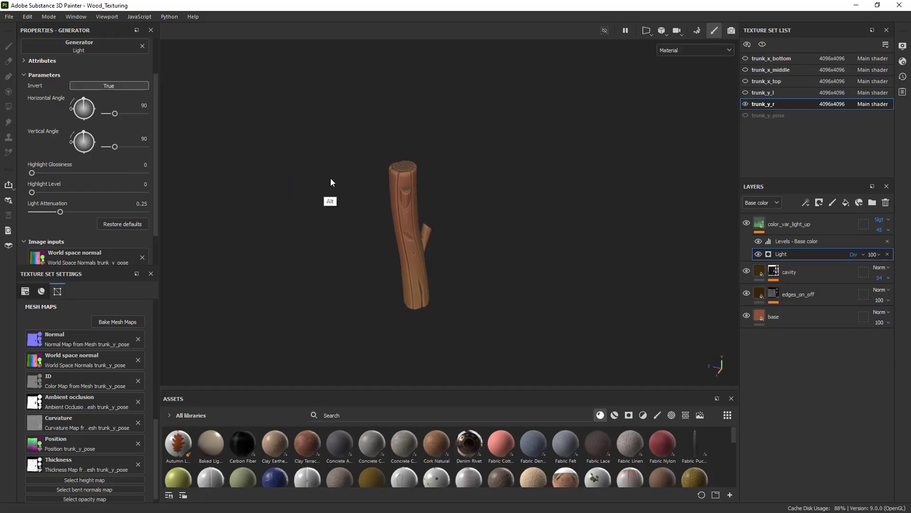
pyautogui.click(139, 86)
pyautogui.click(141, 87)
pyautogui.click(142, 84)
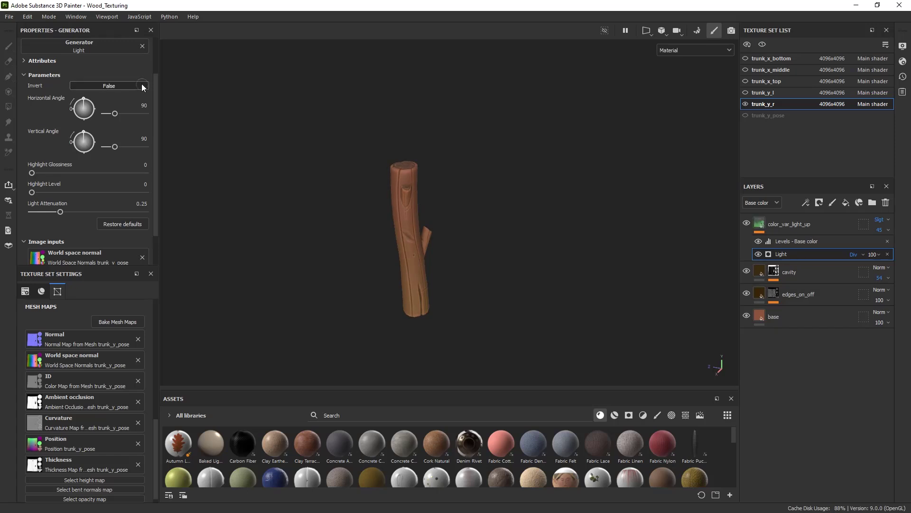
pyautogui.click(143, 84)
pyautogui.click(143, 83)
pyautogui.click(144, 83)
pyautogui.keyDown('alt'); pyautogui.moveTo(361, 190); pyautogui.dragTo(379, 136); pyautogui.keyUp('alt')
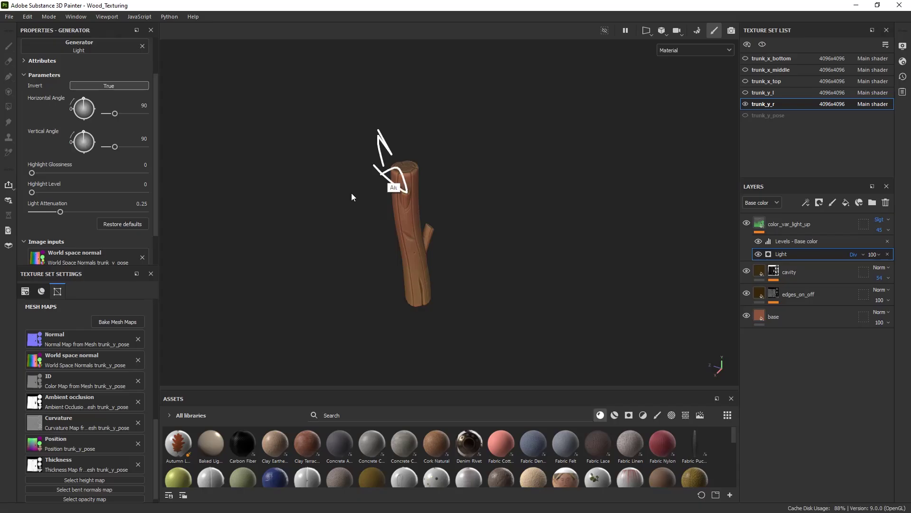
pyautogui.keyDown('alt'); pyautogui.moveTo(351, 197); pyautogui.dragTo(402, 264); pyautogui.keyUp('alt')
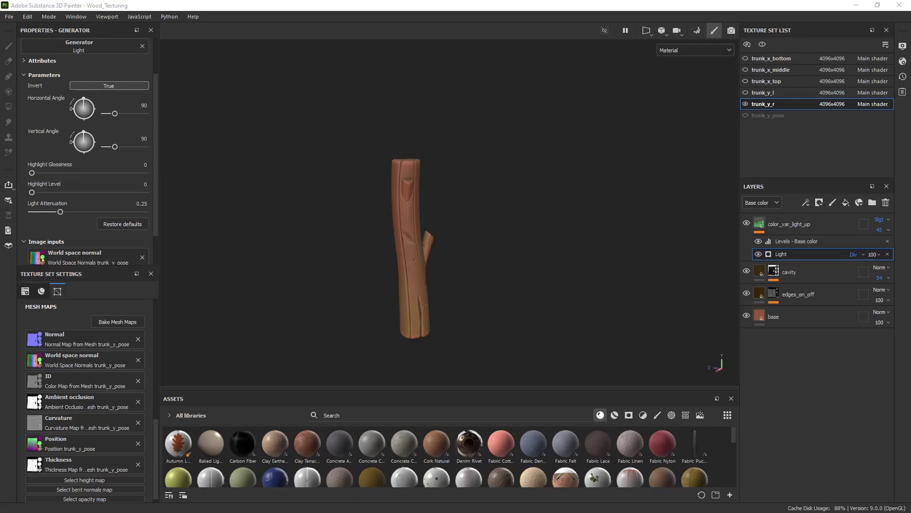
pyautogui.keyDown('alt'); pyautogui.moveTo(349, 278); pyautogui.dragTo(364, 266); pyautogui.keyUp('alt')
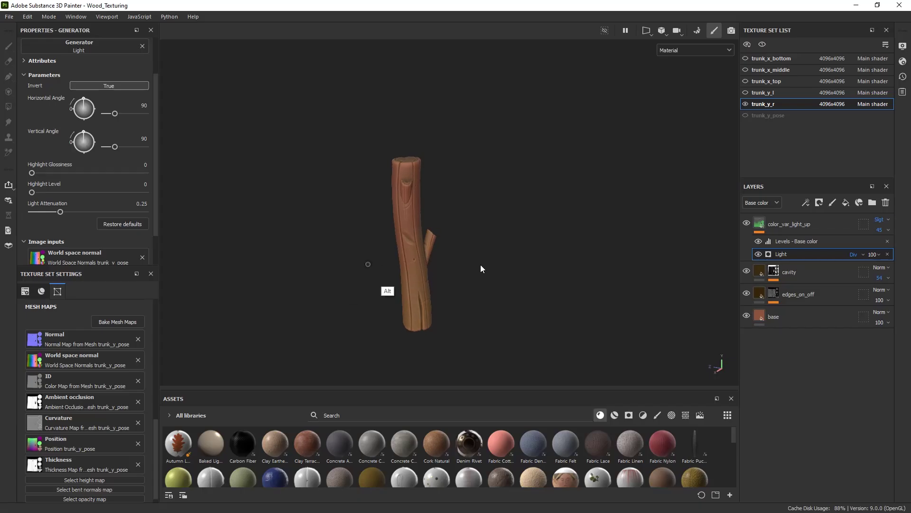
# Duplicate the color_var_light_up layer and rename the copy color_var_light_down
pyautogui.click(806, 230)
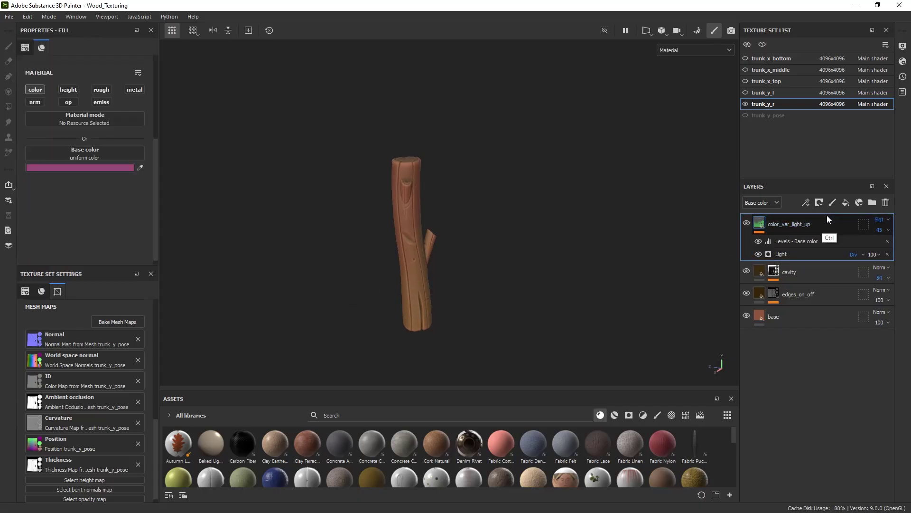
pyautogui.hotkey('ctrl', 'd')
pyautogui.doubleClick(807, 227)
pyautogui.write('color_var_light')
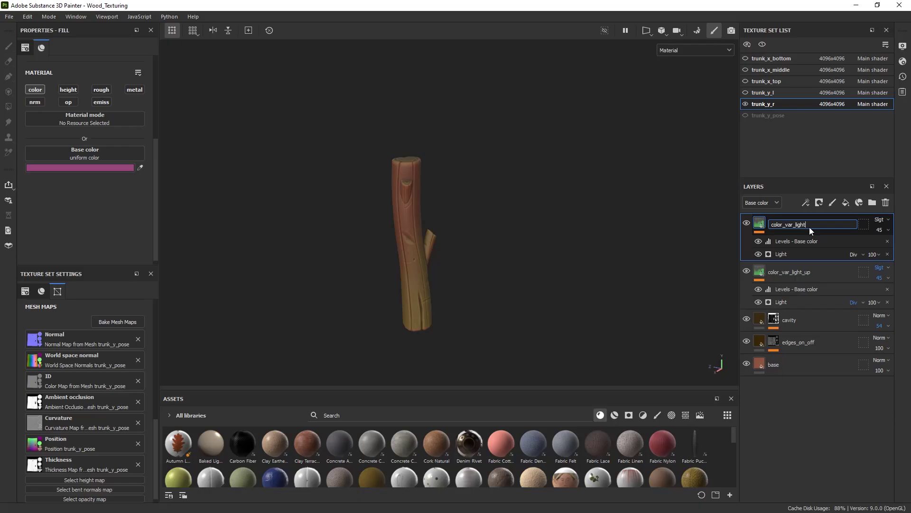
pyautogui.write('_down')
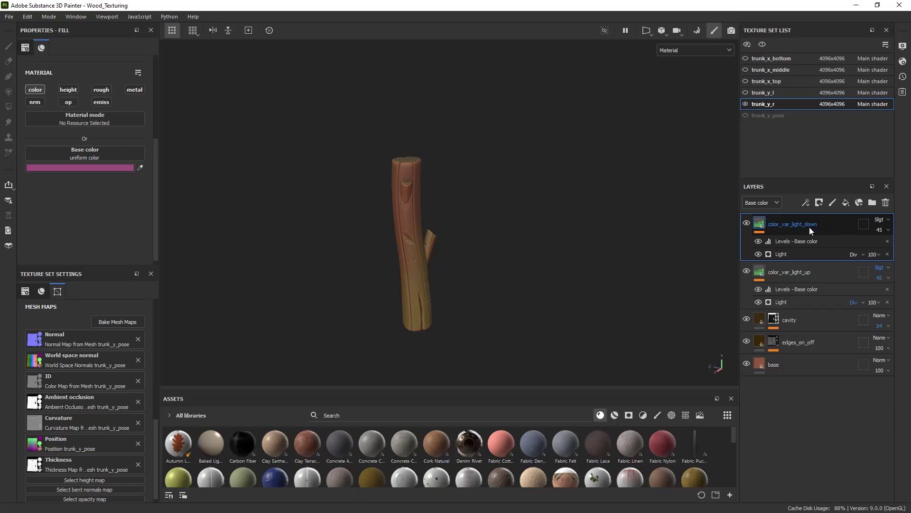
pyautogui.press('Return')
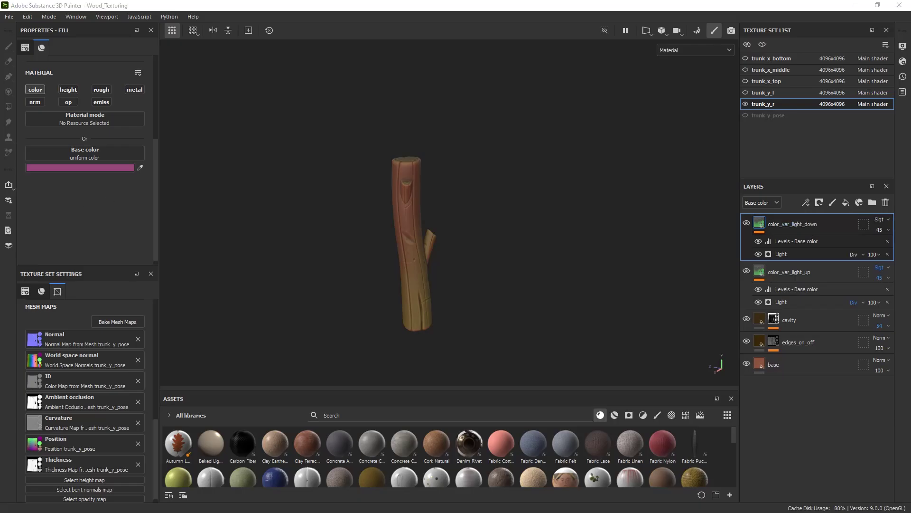
# Remove the Levels effect from the color_var_light_down layer
pyautogui.moveTo(387, 290)
pyautogui.keyDown('alt'); pyautogui.mouseDown()
pyautogui.moveTo(399, 289)
pyautogui.moveTo(387, 284)
pyautogui.mouseUp(); pyautogui.keyUp('alt')
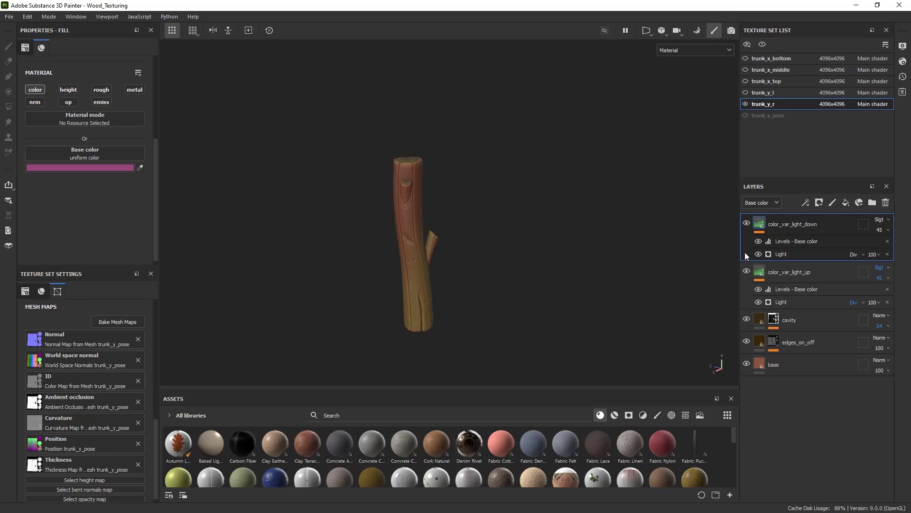
pyautogui.click(765, 255)
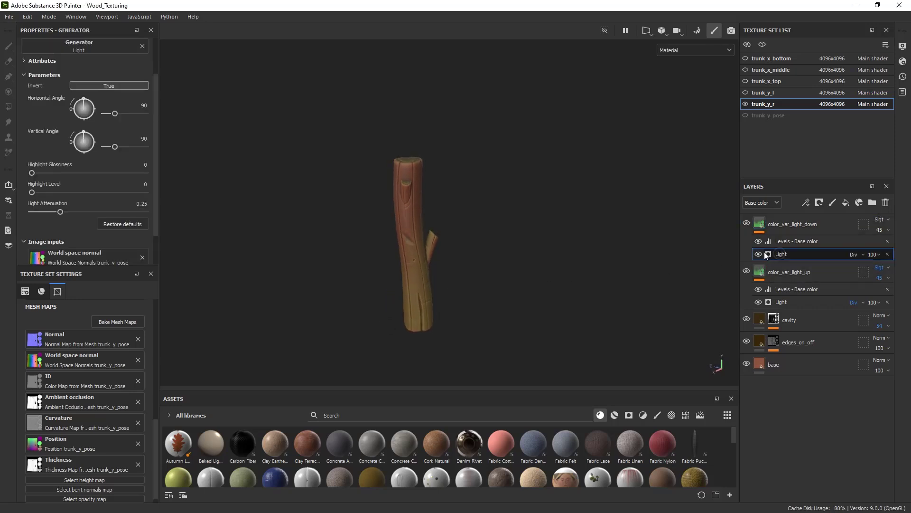
pyautogui.click(801, 241)
pyautogui.click(887, 242)
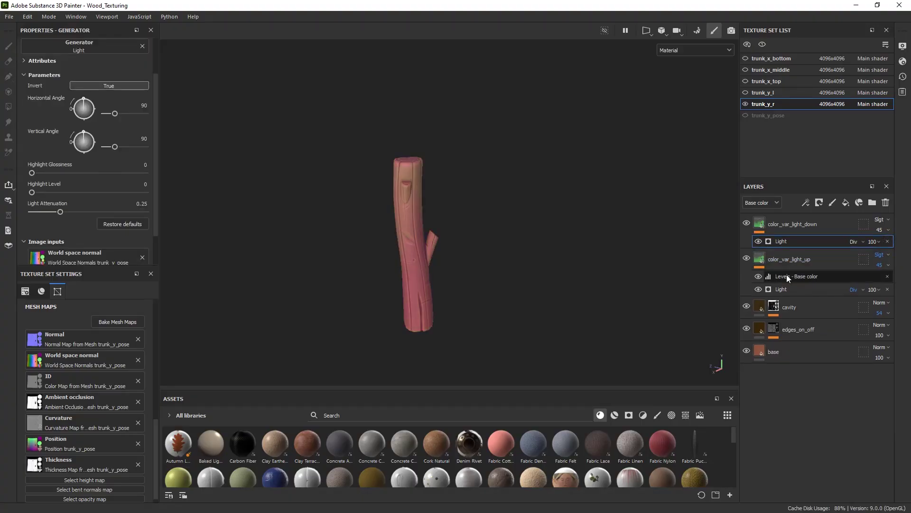
# Check the Levels settings on color_var_light_up and compare the trunk with the color_var_light_down layer hidden and shown
pyautogui.click(766, 265)
pyautogui.click(786, 277)
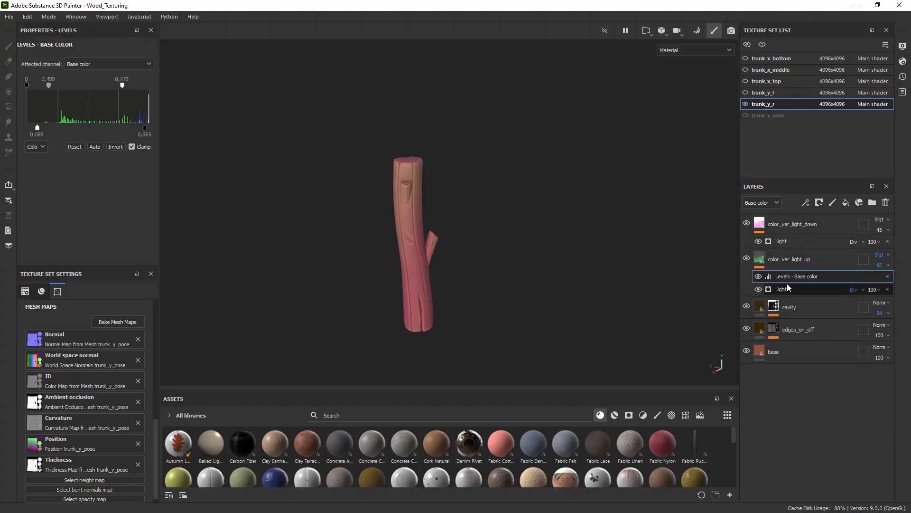
pyautogui.click(762, 261)
pyautogui.keyDown('alt'); pyautogui.moveTo(522, 290); pyautogui.dragTo(542, 287); pyautogui.keyUp('alt')
pyautogui.click(778, 232)
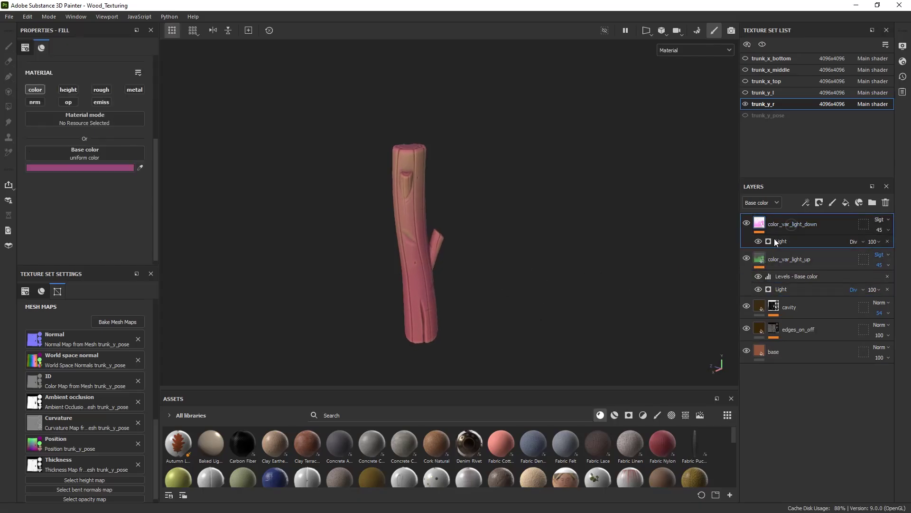
pyautogui.click(747, 224)
pyautogui.click(747, 224)
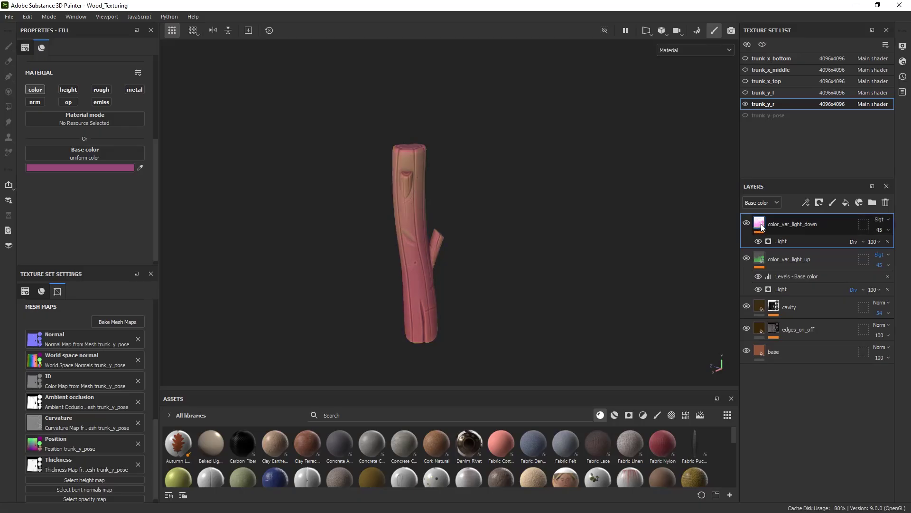
# Change the color_var_light_down layer's base color to the blue 466397
pyautogui.click(93, 168)
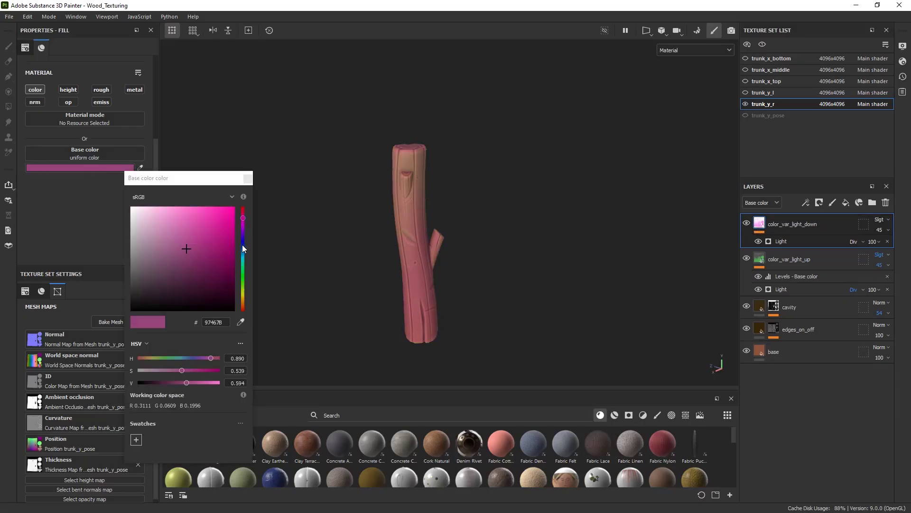
pyautogui.click(243, 247)
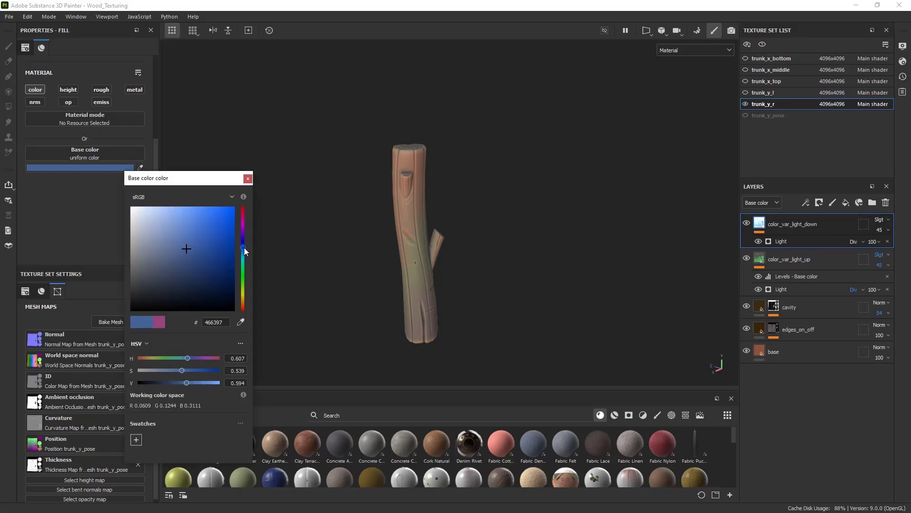
pyautogui.click(248, 178)
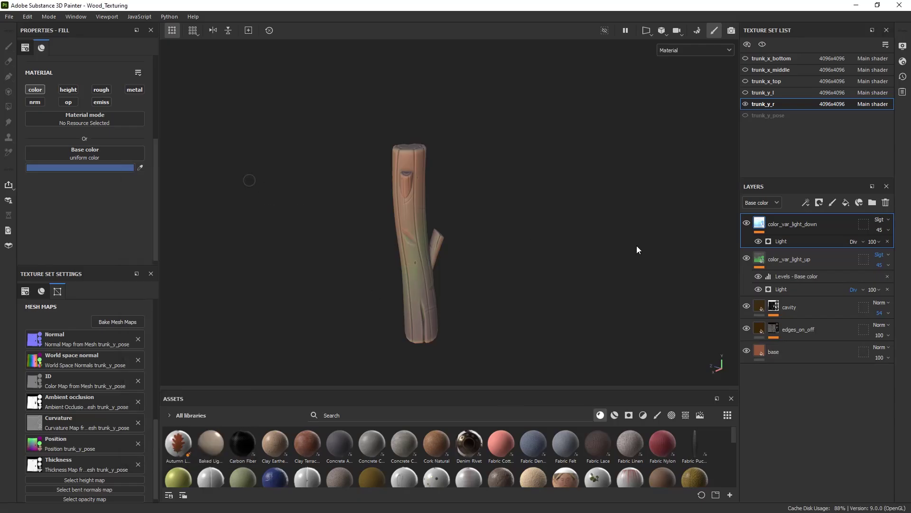
# Set both the Horizontal Angle and Vertical Angle of color_var_light_down's Light generator to 270
pyautogui.click(778, 241)
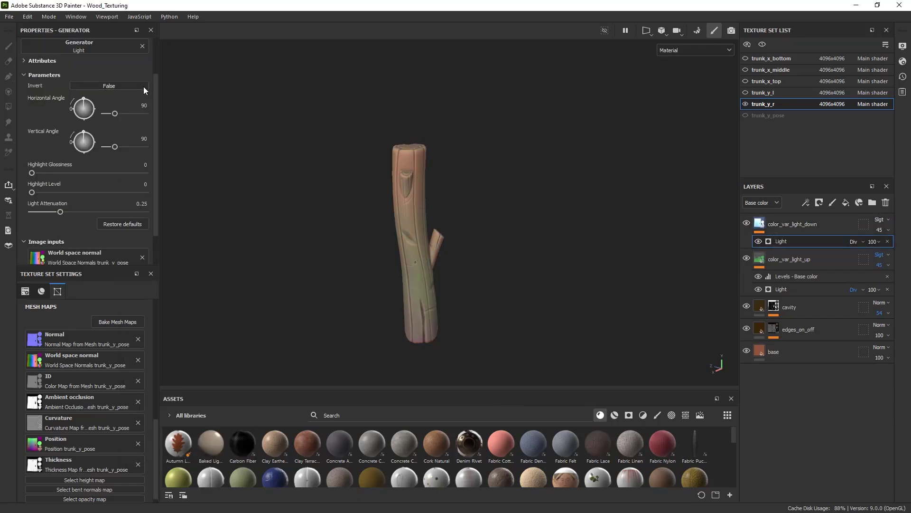
pyautogui.click(143, 107)
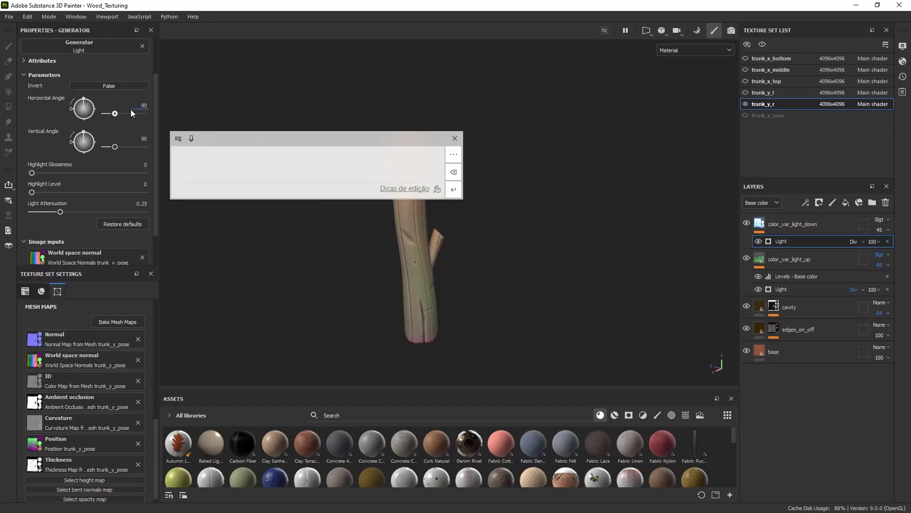
pyautogui.hotkey('ctrl', 'a')
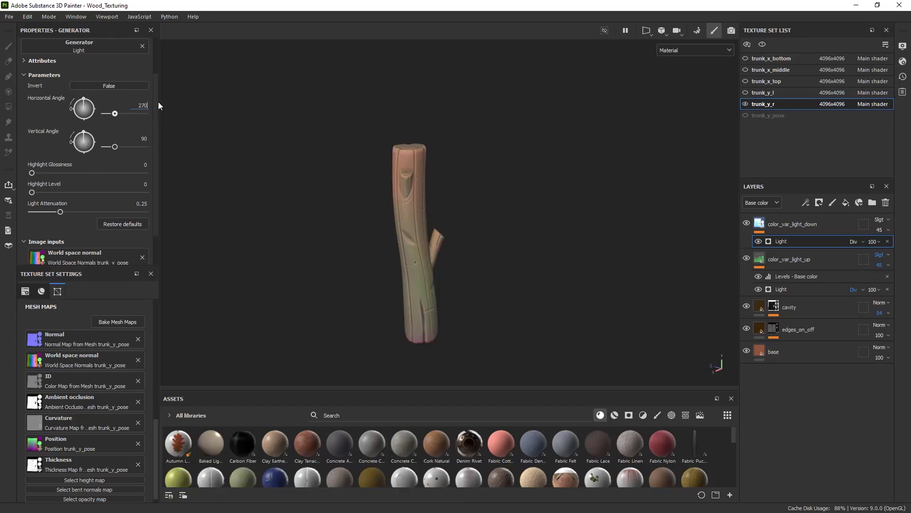
pyautogui.press('Return')
pyautogui.doubleClick(137, 140)
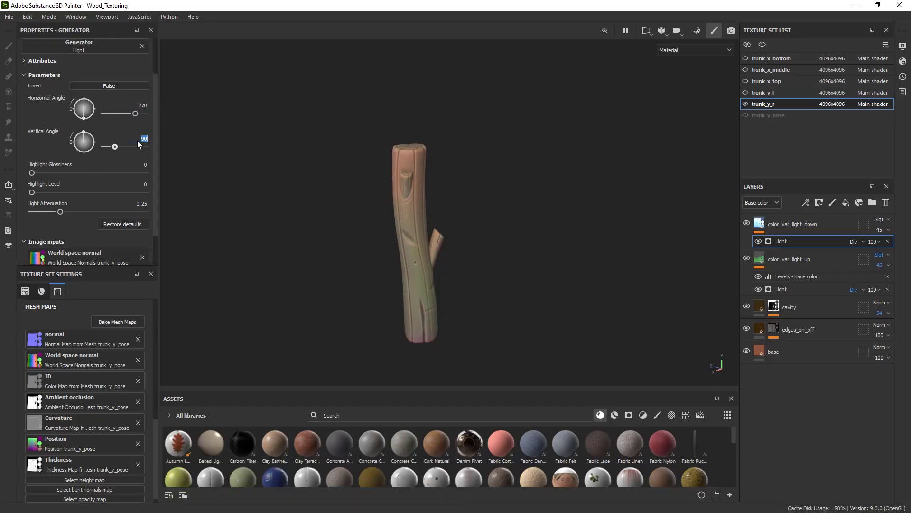
pyautogui.write('270')
pyautogui.press('Return')
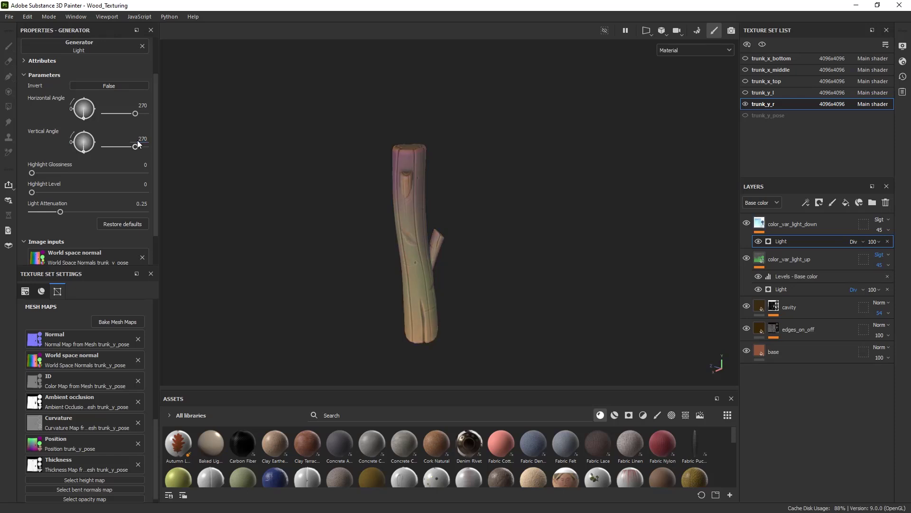
# Compare the trunk from several angles with color_var_light_down's Light Invert at True and False, leaving it at True
pyautogui.click(140, 85)
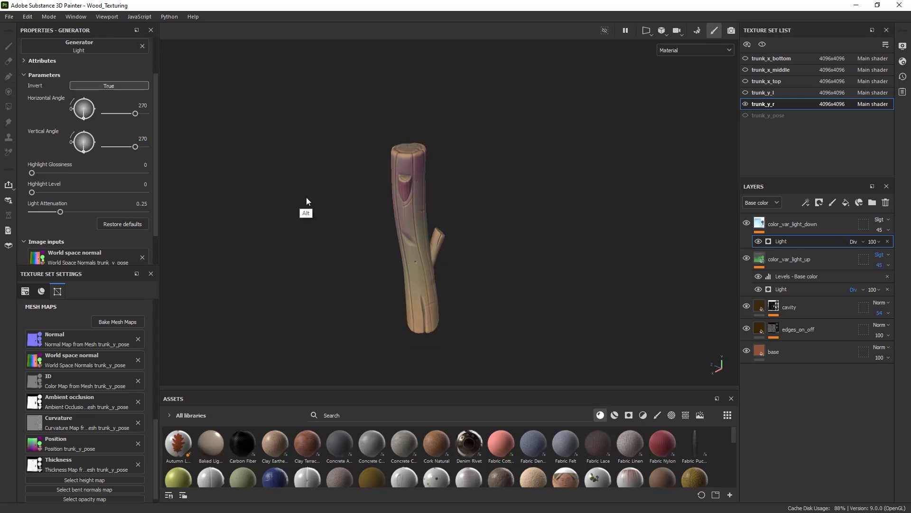
pyautogui.click(118, 82)
pyautogui.click(121, 84)
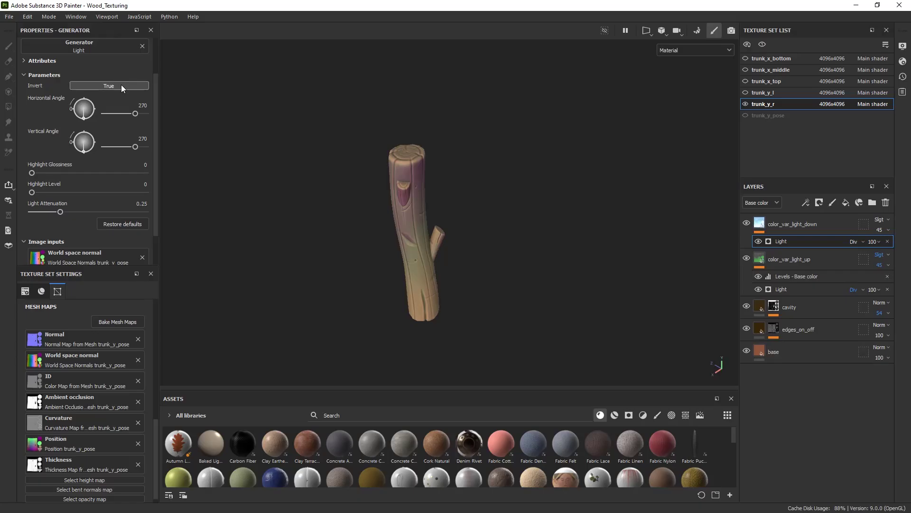
pyautogui.click(121, 85)
pyautogui.click(124, 89)
pyautogui.keyDown('alt'); pyautogui.moveTo(360, 184); pyautogui.dragTo(340, 137); pyautogui.keyUp('alt')
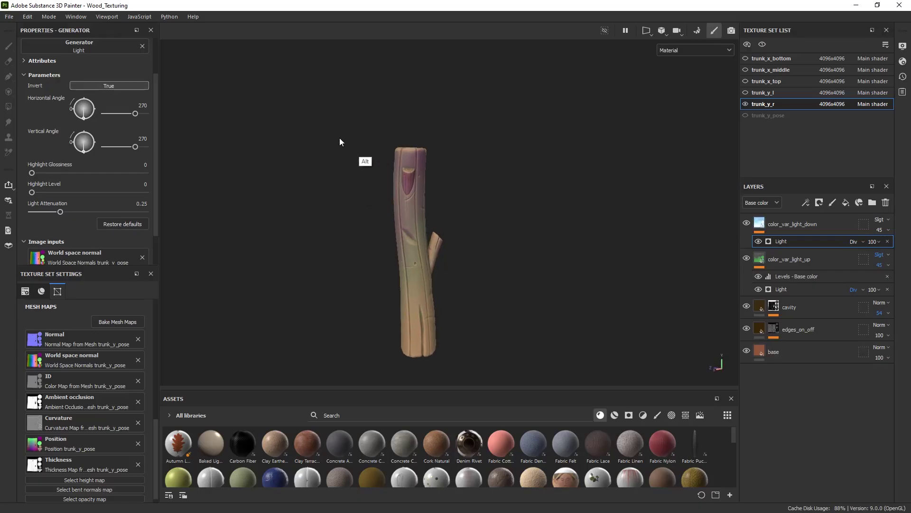
pyautogui.click(136, 89)
pyautogui.click(133, 85)
pyautogui.keyDown('alt'); pyautogui.moveTo(455, 185); pyautogui.dragTo(561, 207); pyautogui.keyUp('alt')
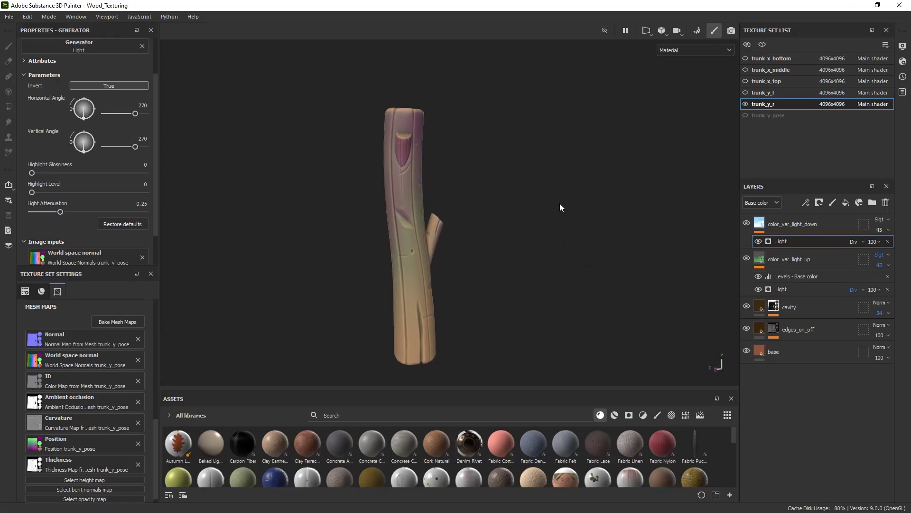
# Lower the color_var_light_down layer's opacity to 25
pyautogui.click(889, 231)
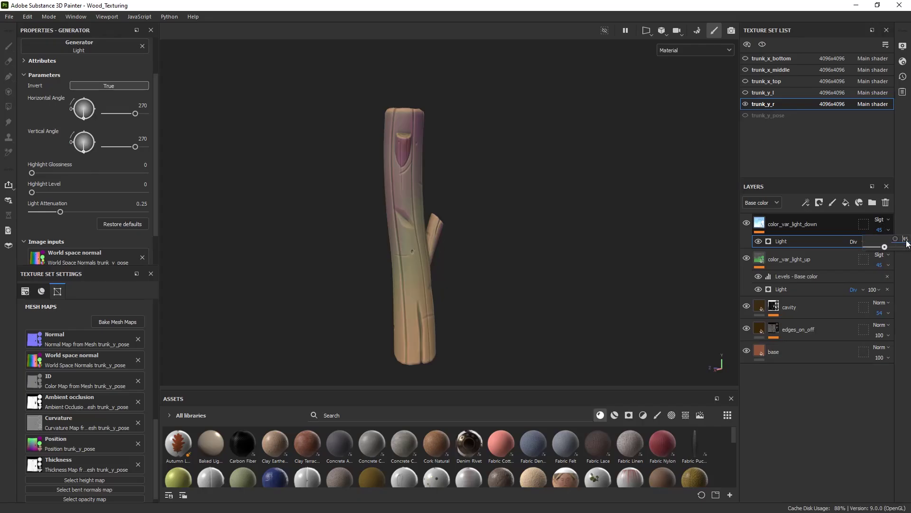
pyautogui.click(908, 240)
pyautogui.write('25')
pyautogui.press('Return')
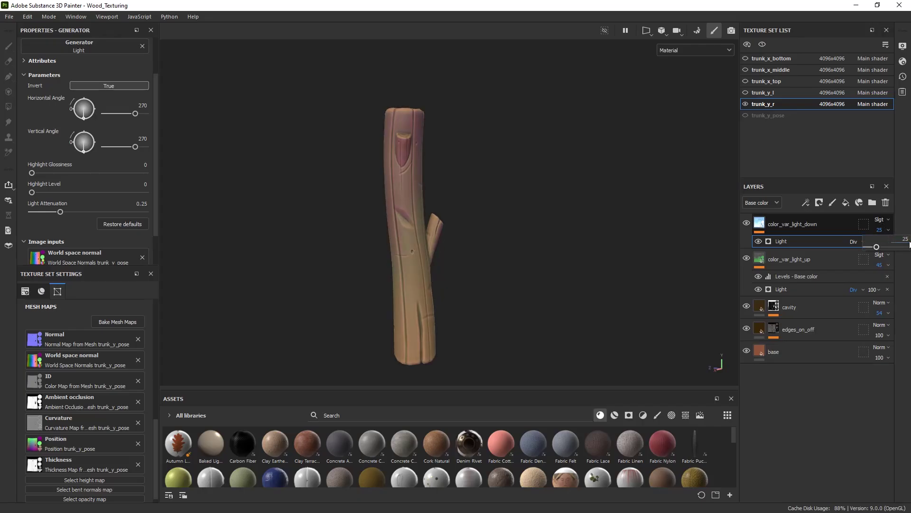
# Lower the color_var_light_up layer's opacity to 30
pyautogui.keyDown('alt'); pyautogui.moveTo(635, 257); pyautogui.dragTo(572, 281); pyautogui.keyUp('alt')
pyautogui.click(888, 264)
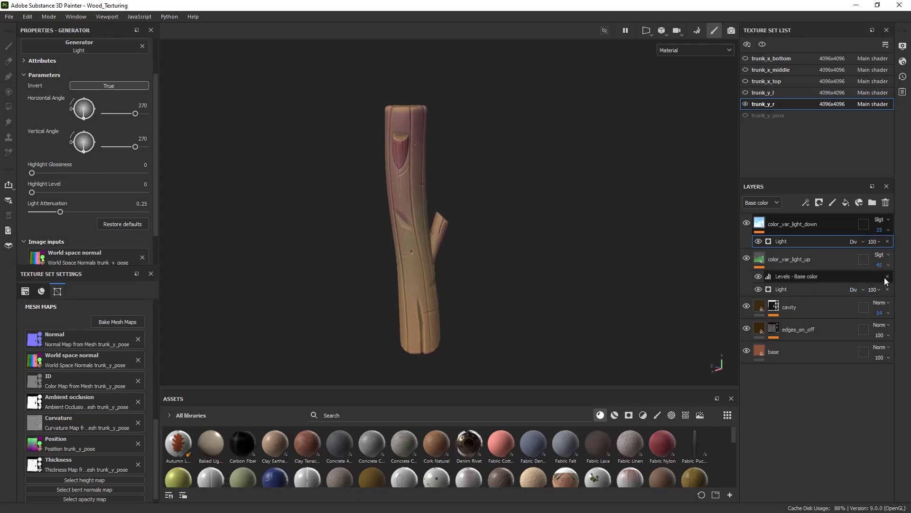
pyautogui.click(903, 274)
pyautogui.write('30')
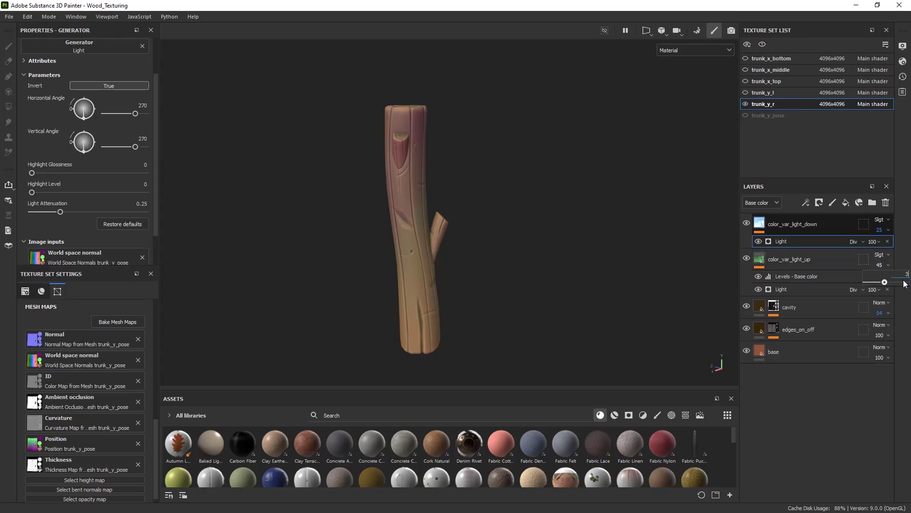
pyautogui.press('Return')
pyautogui.keyDown('alt'); pyautogui.moveTo(573, 246); pyautogui.dragTo(543, 264); pyautogui.keyUp('alt')
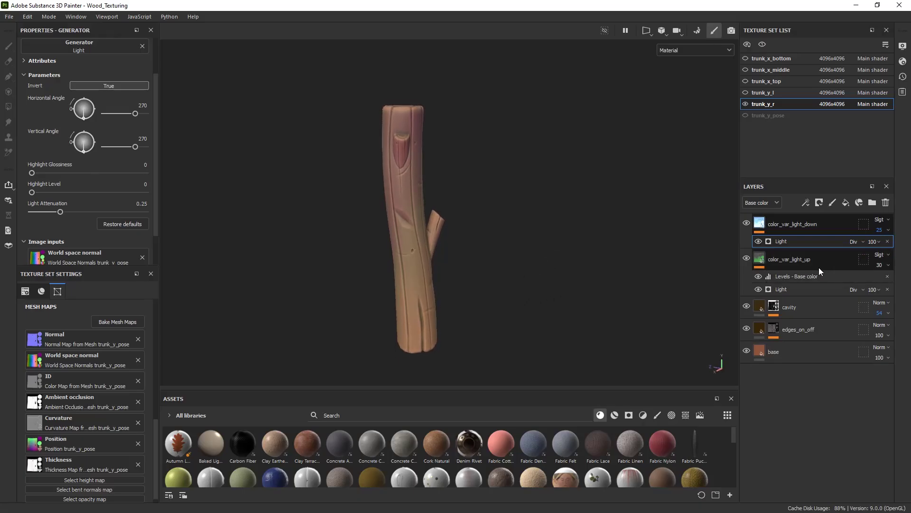
# Set the blending mode of color_var_light_down's Light generator to Overlay and compare the trunk with that layer hidden and shown
pyautogui.click(859, 241)
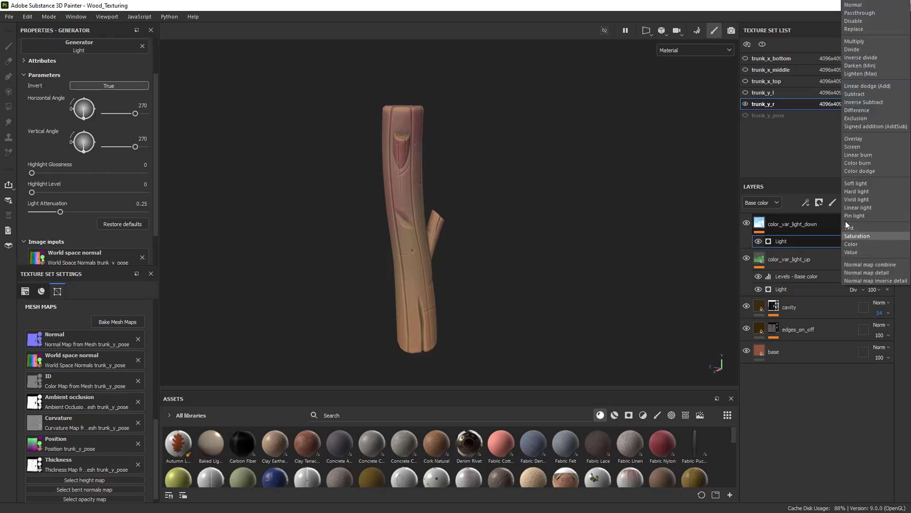
pyautogui.click(883, 138)
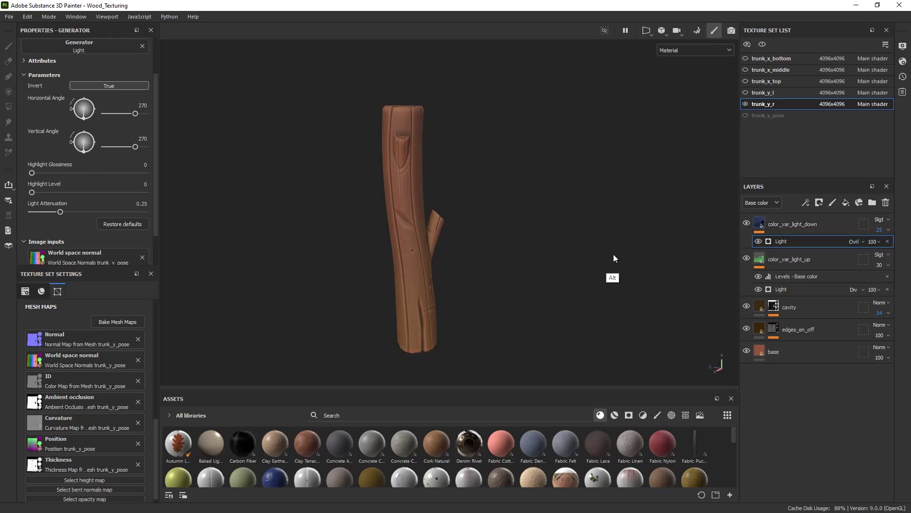
pyautogui.click(748, 223)
pyautogui.click(748, 223)
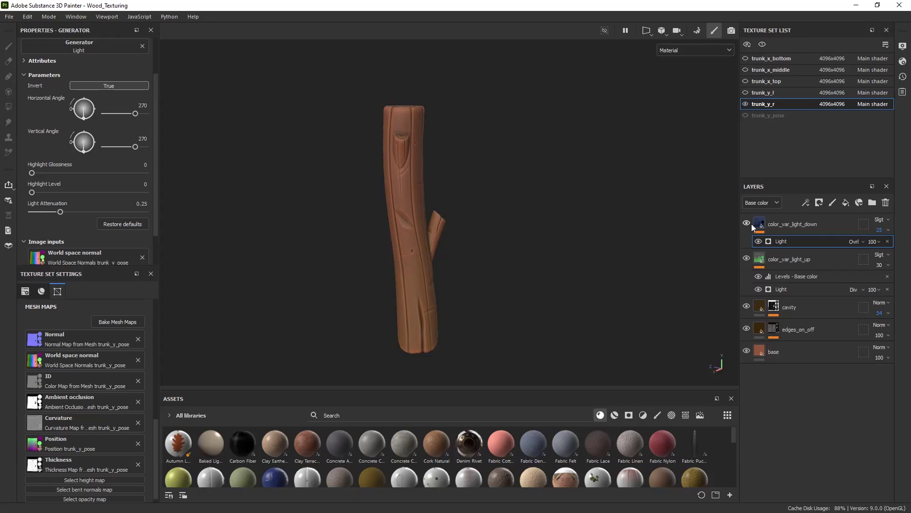
# Try Overlay blending on color_var_light_up's Light generator, view the trunk from another angle, and undo the blending change
pyautogui.click(794, 276)
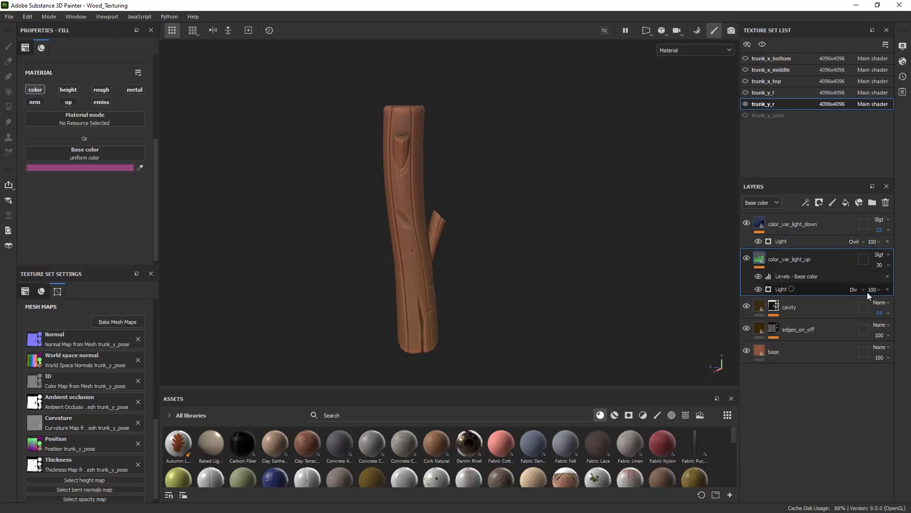
pyautogui.click(854, 289)
pyautogui.click(871, 139)
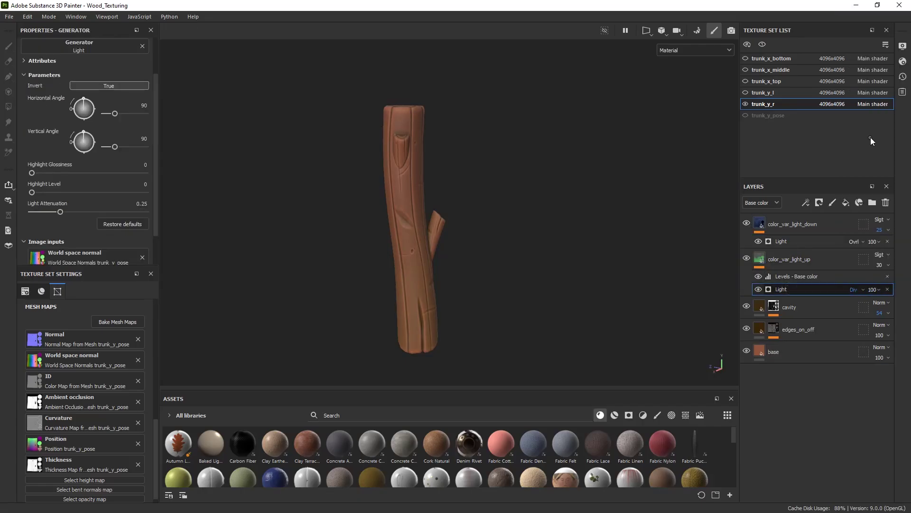
pyautogui.press('alt')
pyautogui.keyDown('alt'); pyautogui.moveTo(574, 266); pyautogui.dragTo(517, 296); pyautogui.keyUp('alt')
pyautogui.hotkey('ctrl', 'z')
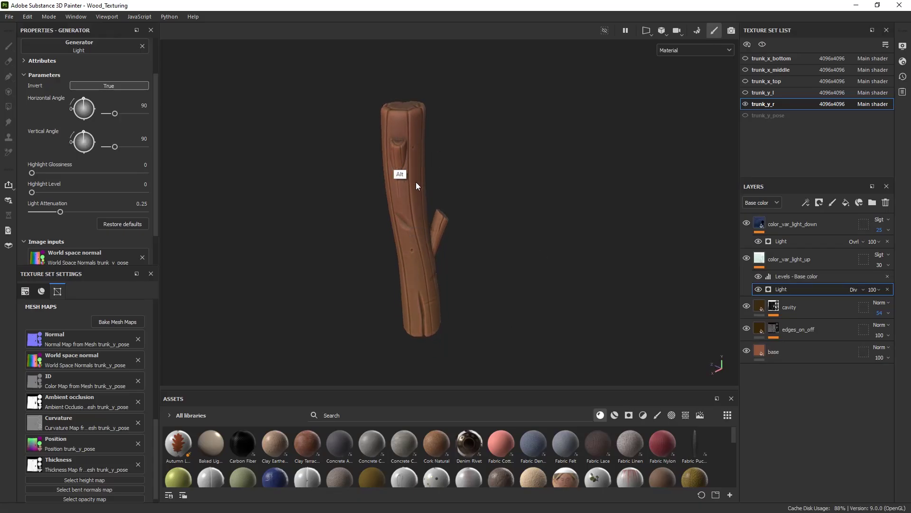
# Raise the color_var_light_up layer's opacity to 45 and inspect the trunk in the Base color and Material views
pyautogui.click(785, 260)
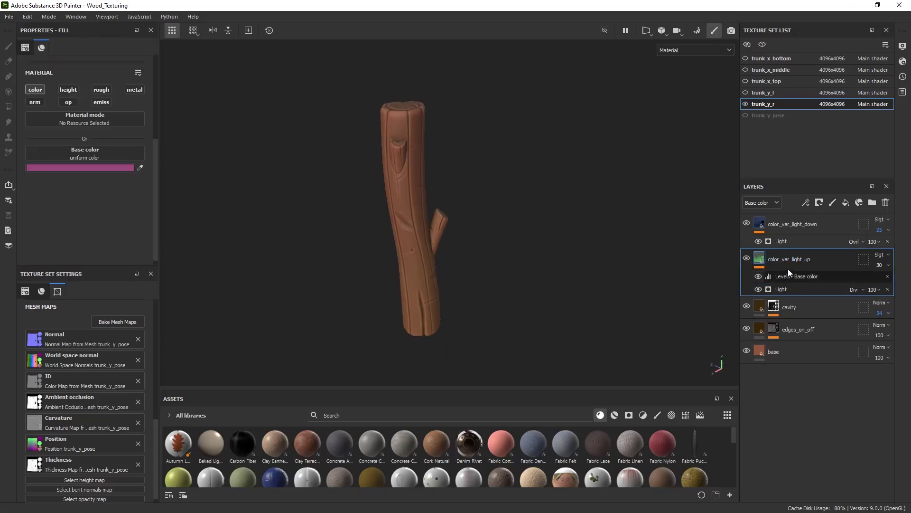
pyautogui.keyDown('alt'); pyautogui.moveTo(601, 273); pyautogui.dragTo(628, 257); pyautogui.keyUp('alt')
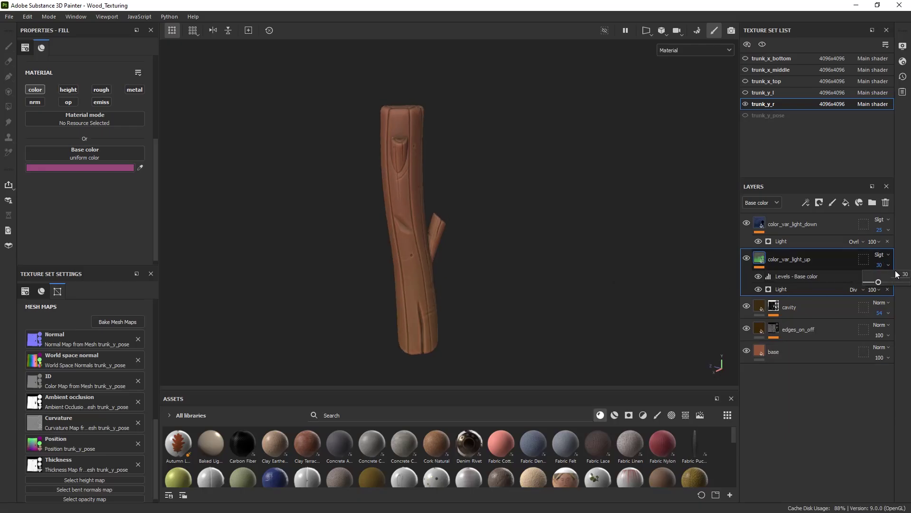
pyautogui.click(905, 274)
pyautogui.write('45')
pyautogui.press('Return')
pyautogui.scroll(-2, 490, 238)
pyautogui.press('c')
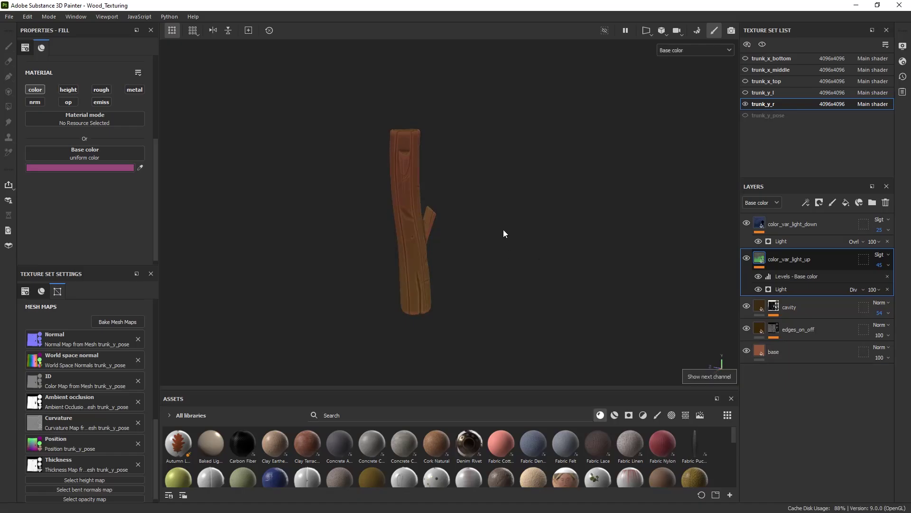
pyautogui.keyDown('alt'); pyautogui.moveTo(547, 272); pyautogui.dragTo(519, 171); pyautogui.keyUp('alt')
pyautogui.keyDown('alt'); pyautogui.moveTo(519, 170); pyautogui.dragTo(515, 262, button='right'); pyautogui.keyUp('alt')
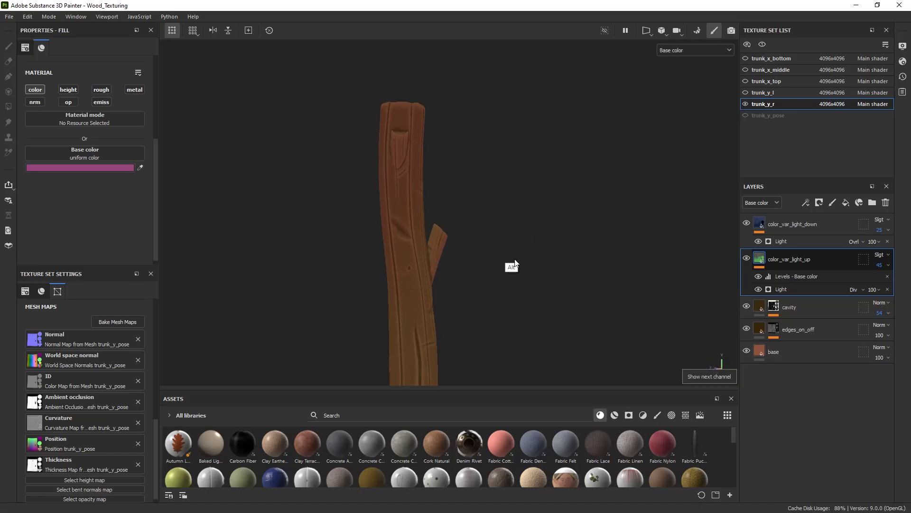
pyautogui.keyDown('alt'); pyautogui.moveTo(516, 262); pyautogui.dragTo(516, 229); pyautogui.keyUp('alt')
pyautogui.press('m')
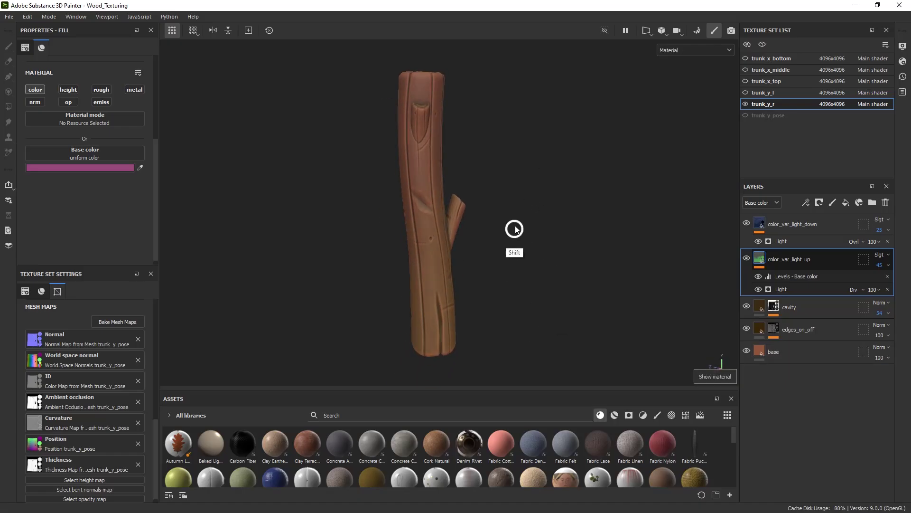
# Return the color_var_light_up layer's opacity to 30
pyautogui.click(888, 265)
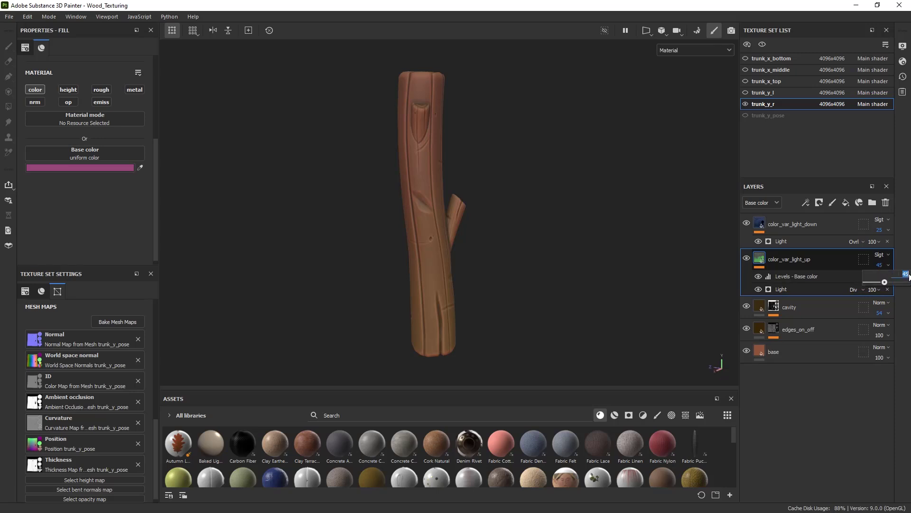
pyautogui.write('30')
pyautogui.press('Return')
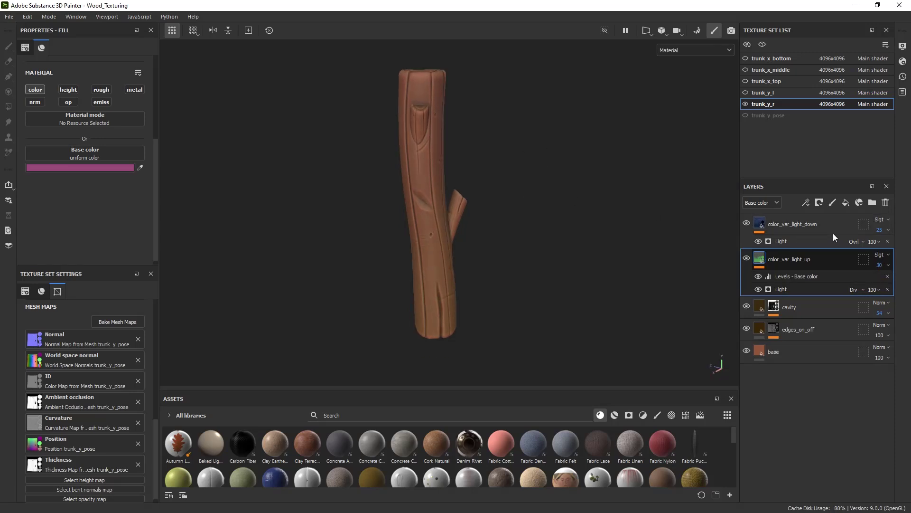
# Raise the color_var_light_down layer's opacity to 35
pyautogui.click(827, 223)
pyautogui.moveTo(886, 241); pyautogui.dragTo(880, 247)
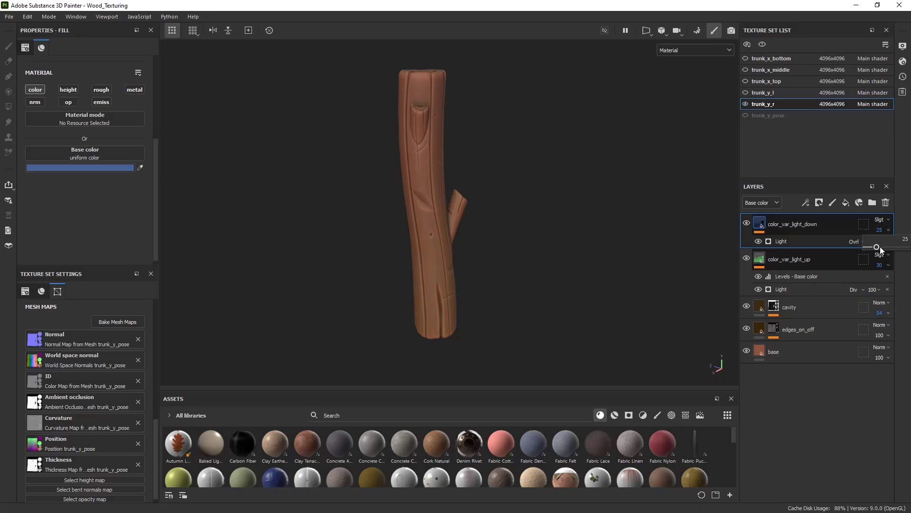
pyautogui.click(850, 241)
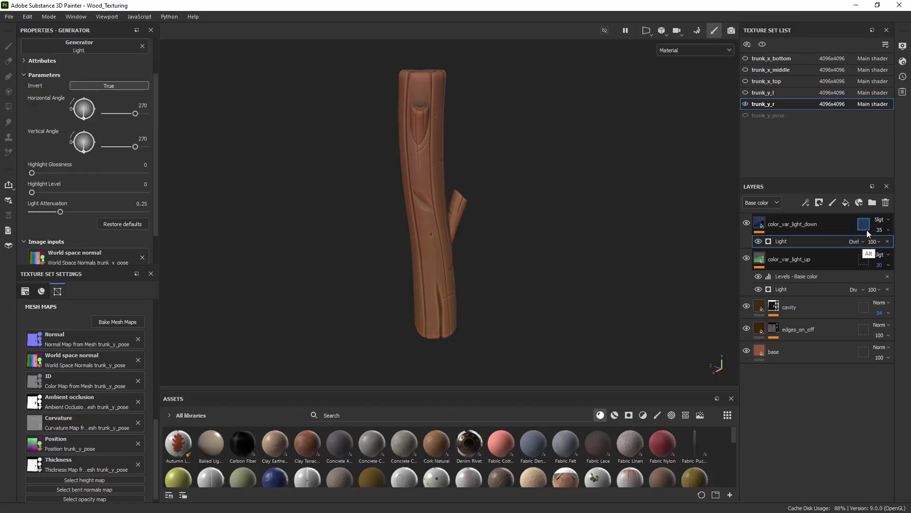
pyautogui.click(869, 231)
pyautogui.click(888, 219)
pyautogui.click(888, 220)
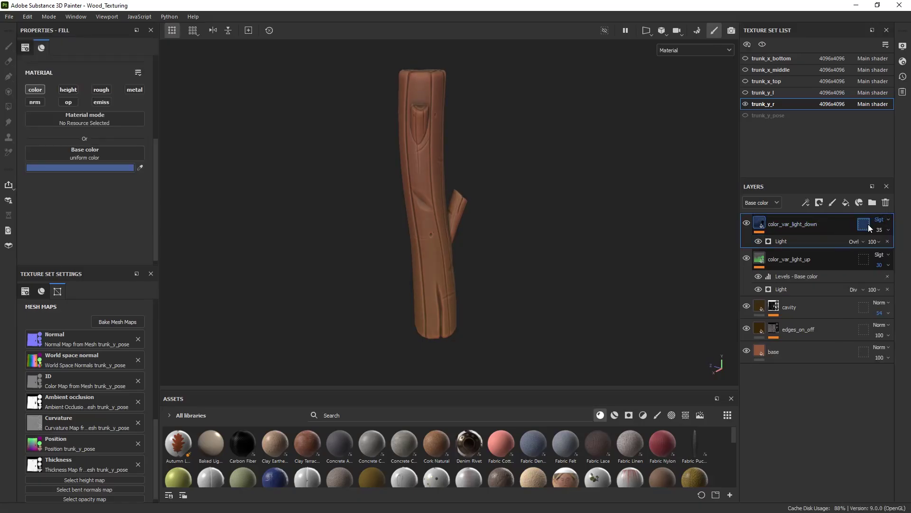
# Set the blending mode of color_var_light_down's Light generator to Screen and compare the trunk with the layer hidden and shown
pyautogui.click(859, 241)
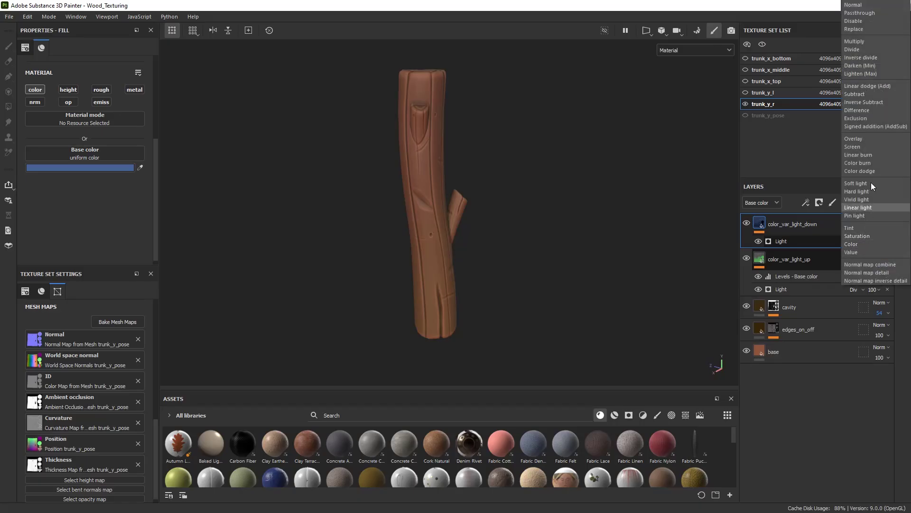
pyautogui.click(861, 146)
pyautogui.keyDown('alt'); pyautogui.moveTo(626, 239); pyautogui.dragTo(499, 239, button='right'); pyautogui.keyUp('alt')
pyautogui.moveTo(499, 238)
pyautogui.keyDown('alt'); pyautogui.mouseDown()
pyautogui.moveTo(443, 210)
pyautogui.moveTo(490, 226)
pyautogui.mouseUp(); pyautogui.keyUp('alt')
pyautogui.click(747, 223)
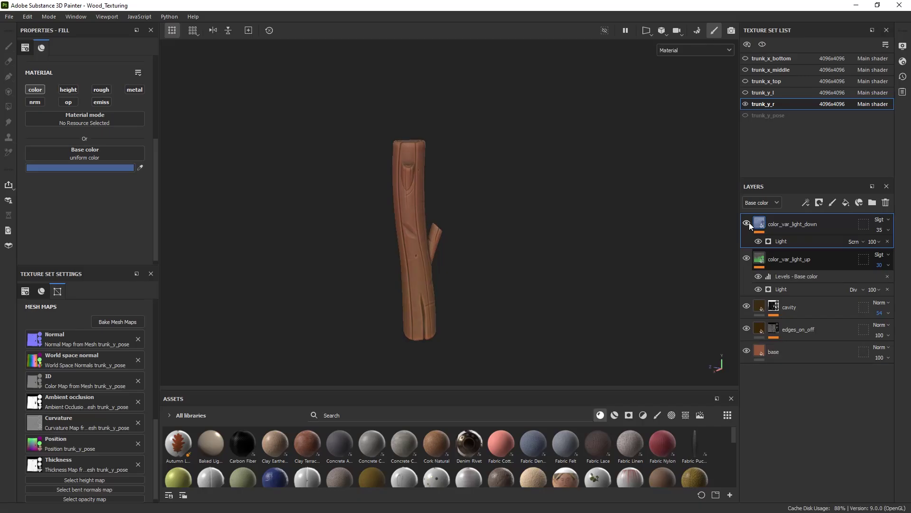
pyautogui.click(746, 224)
pyautogui.click(747, 223)
pyautogui.moveTo(426, 118)
pyautogui.keyDown('alt'); pyautogui.mouseDown()
pyautogui.moveTo(519, 144)
pyautogui.moveTo(297, 188)
pyautogui.mouseUp(); pyautogui.keyUp('alt')
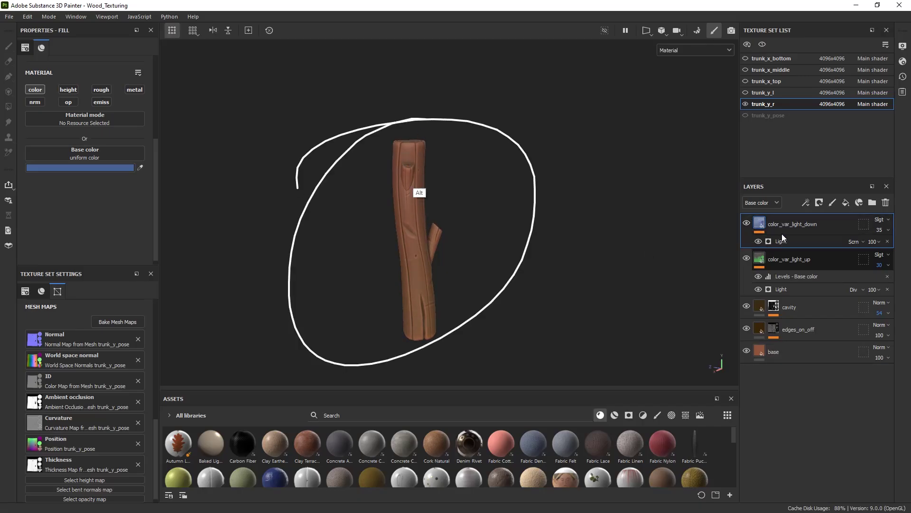
pyautogui.keyDown('alt'); pyautogui.moveTo(514, 236); pyautogui.dragTo(351, 167); pyautogui.keyUp('alt')
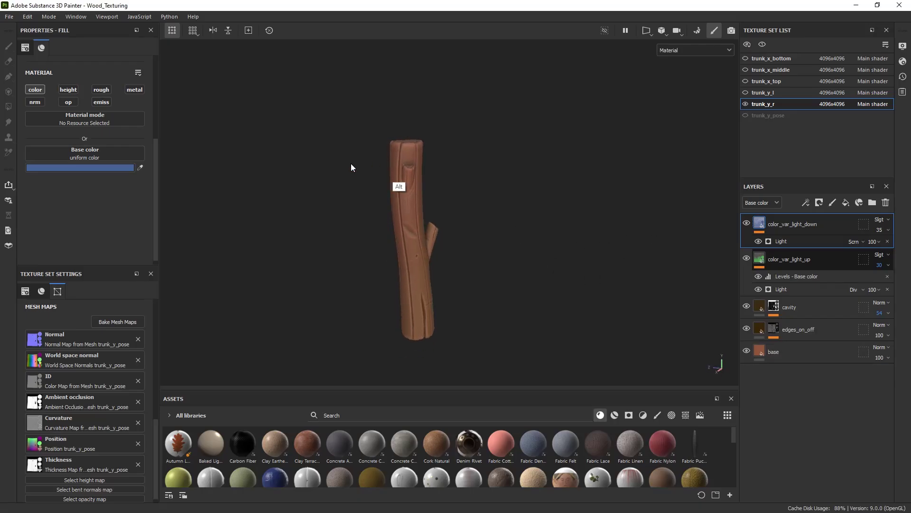
pyautogui.keyDown('alt'); pyautogui.moveTo(607, 273); pyautogui.dragTo(698, 239); pyautogui.keyUp('alt')
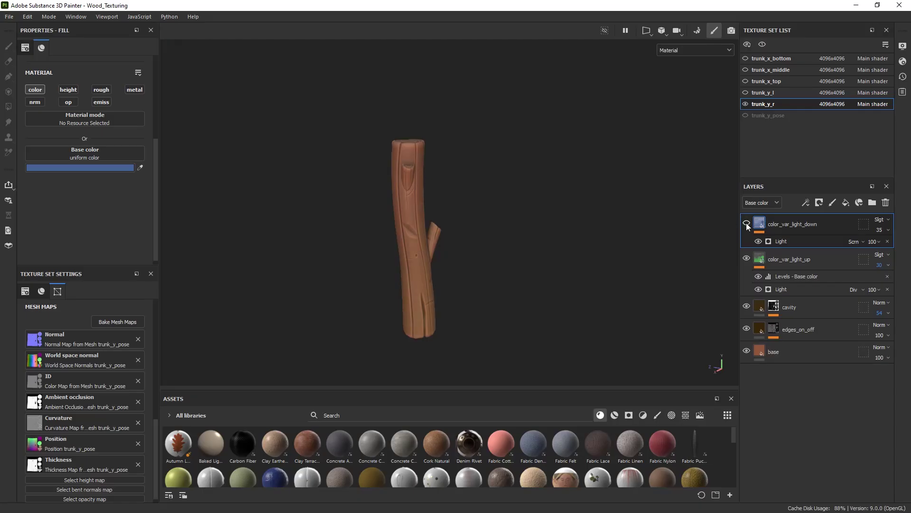
# Try Light Attenuation 0 and 0.67 and Invert False on color_var_light_down's Light generator, and restore 0.25 and True
pyautogui.click(776, 239)
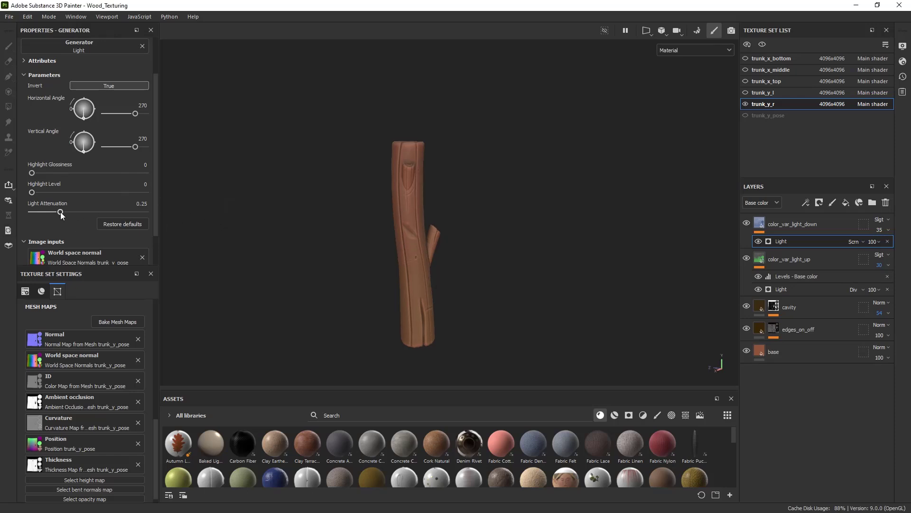
pyautogui.moveTo(60, 212)
pyautogui.mouseDown()
pyautogui.moveTo(8, 212)
pyautogui.moveTo(121, 212)
pyautogui.mouseUp()
pyautogui.moveTo(200, 218)
pyautogui.mouseDown()
pyautogui.moveTo(6, 217)
pyautogui.moveTo(84, 215)
pyautogui.mouseUp()
pyautogui.click(141, 85)
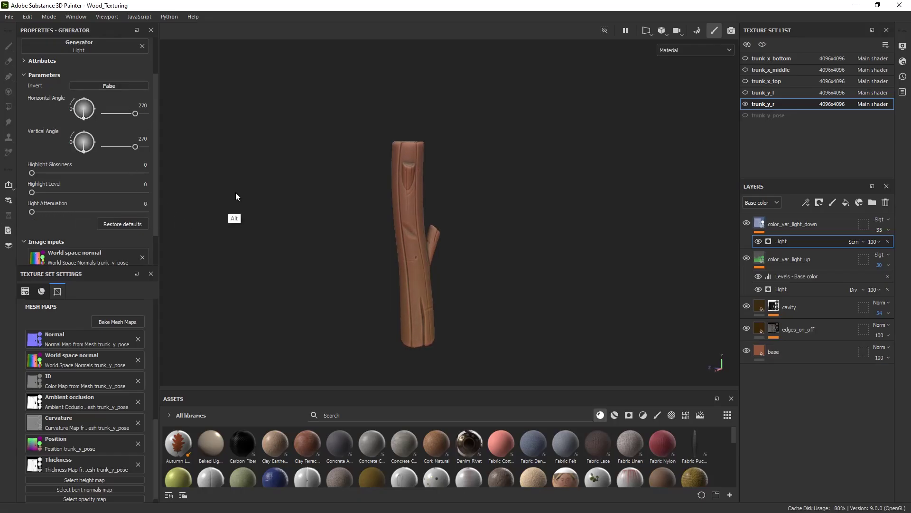
pyautogui.keyDown('alt'); pyautogui.moveTo(236, 192); pyautogui.dragTo(233, 190); pyautogui.keyUp('alt')
pyautogui.moveTo(33, 214)
pyautogui.mouseDown()
pyautogui.moveTo(140, 217)
pyautogui.moveTo(56, 216)
pyautogui.moveTo(136, 215)
pyautogui.moveTo(108, 213)
pyautogui.mouseUp()
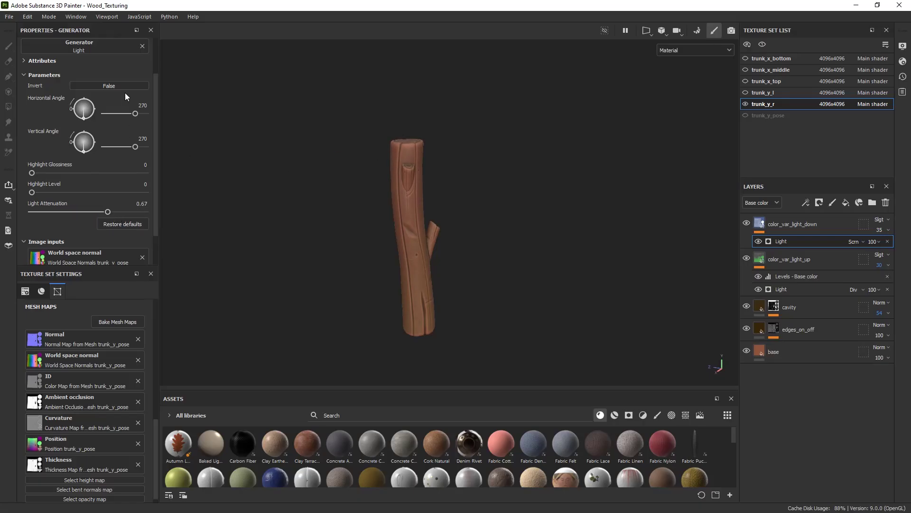
pyautogui.click(126, 89)
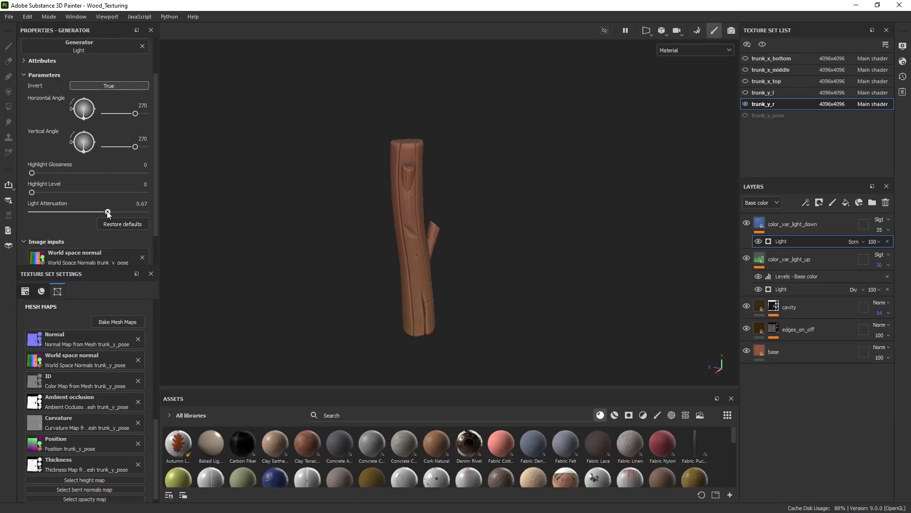
pyautogui.moveTo(107, 211); pyautogui.dragTo(63, 212)
pyautogui.moveTo(63, 212)
pyautogui.mouseDown()
pyautogui.moveTo(80, 212)
pyautogui.moveTo(60, 215)
pyautogui.mouseUp()
pyautogui.keyDown('alt'); pyautogui.moveTo(266, 261); pyautogui.dragTo(469, 247); pyautogui.keyUp('alt')
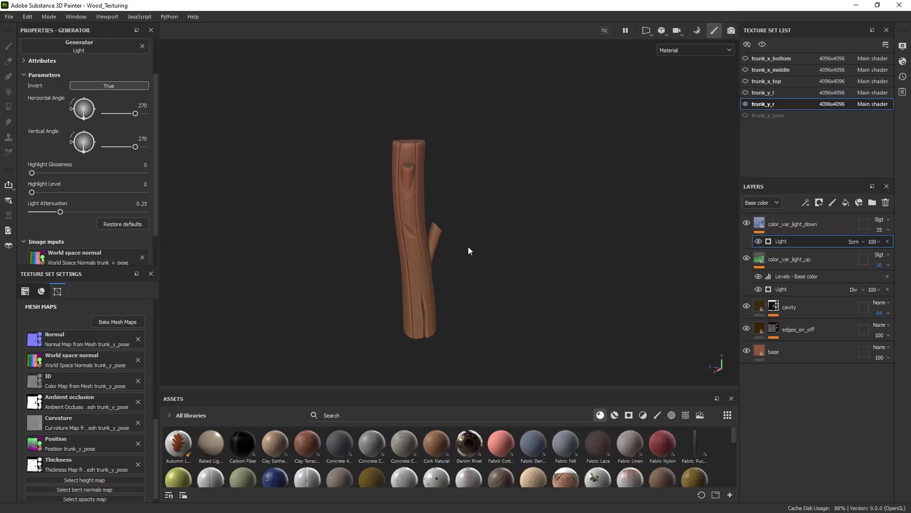
# Compare the trunk with the color_var_light_down, color_var_light_up, cavity and edges_on_off layers hidden in turn and shown again
pyautogui.click(746, 223)
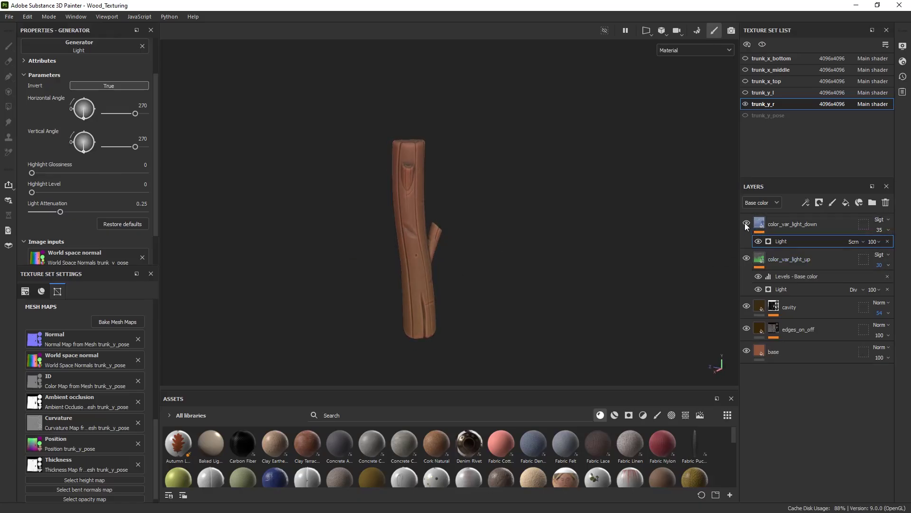
pyautogui.click(746, 258)
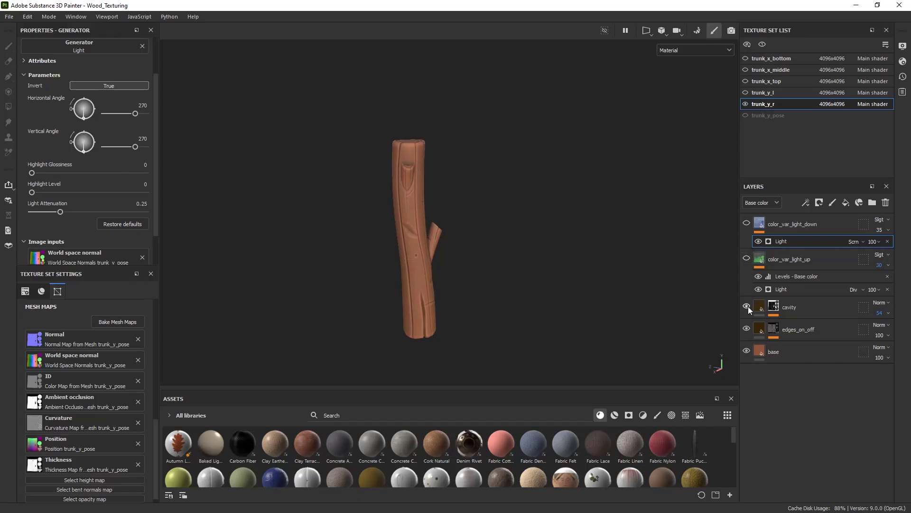
pyautogui.click(747, 306)
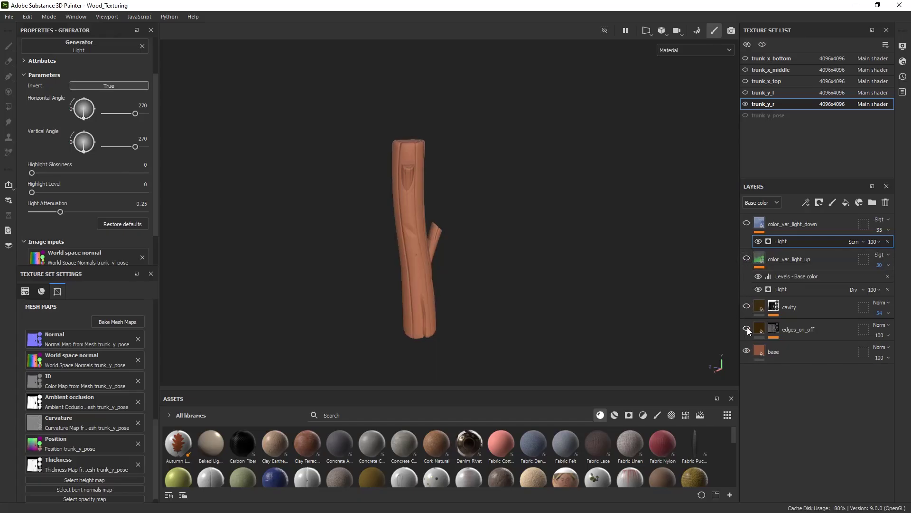
pyautogui.click(745, 308)
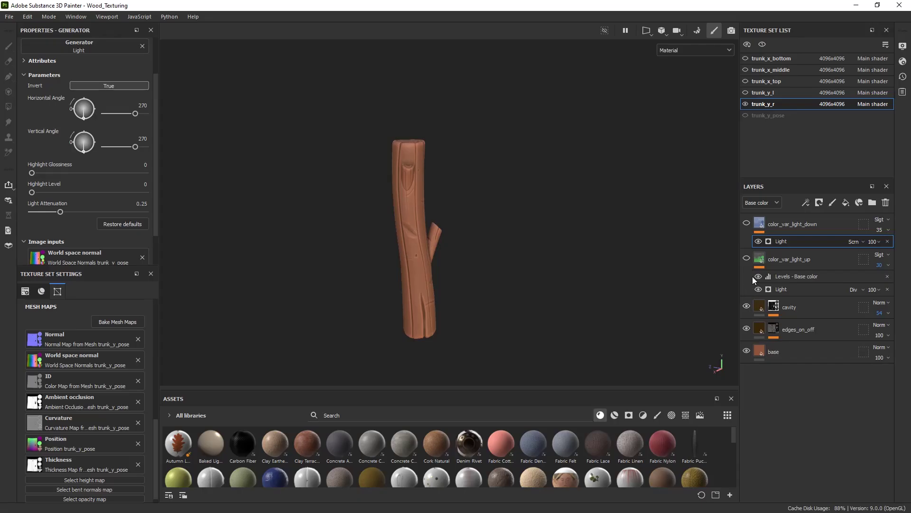
pyautogui.click(747, 258)
pyautogui.click(743, 223)
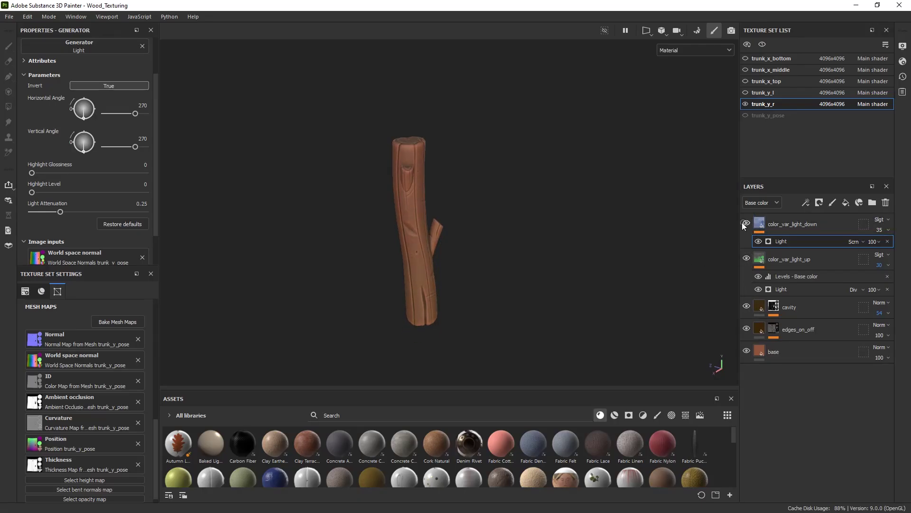
pyautogui.keyDown('alt'); pyautogui.moveTo(616, 271); pyautogui.dragTo(523, 252, button='middle'); pyautogui.keyUp('alt')
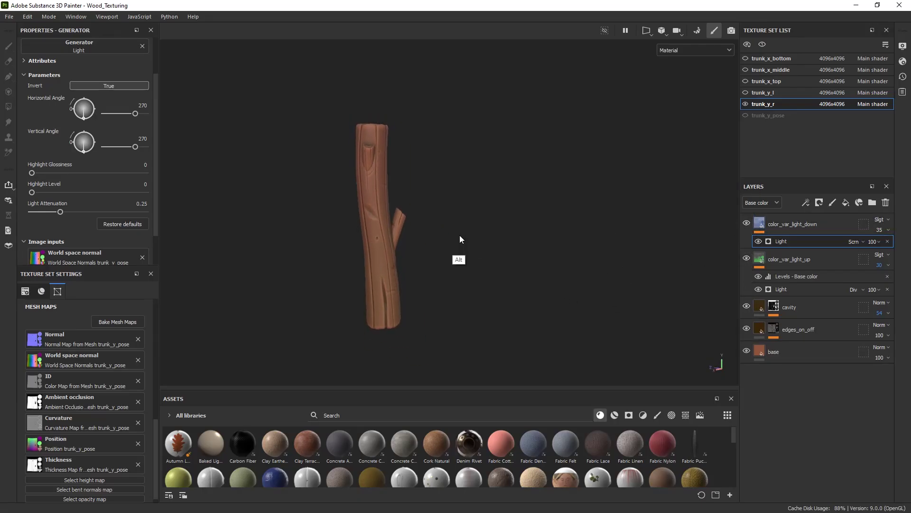
pyautogui.click(797, 224)
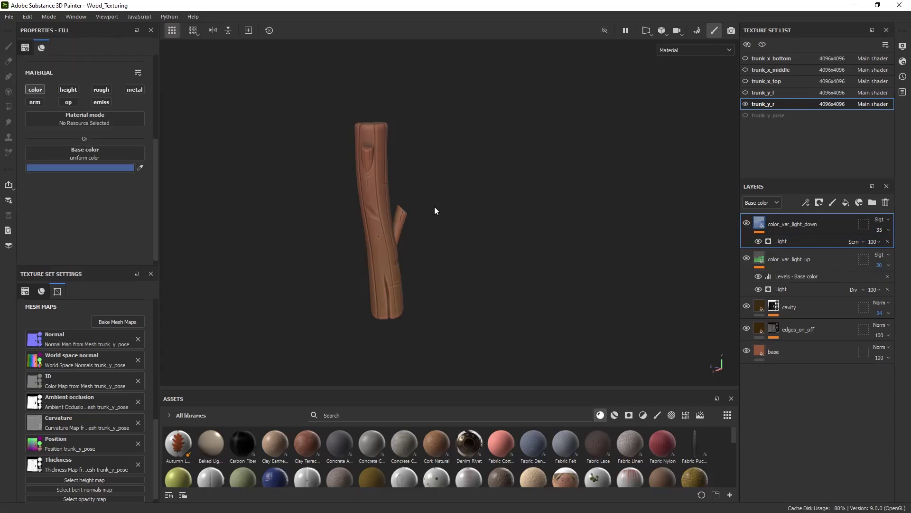
pyautogui.keyDown('alt'); pyautogui.moveTo(435, 207); pyautogui.dragTo(545, 275); pyautogui.keyUp('alt')
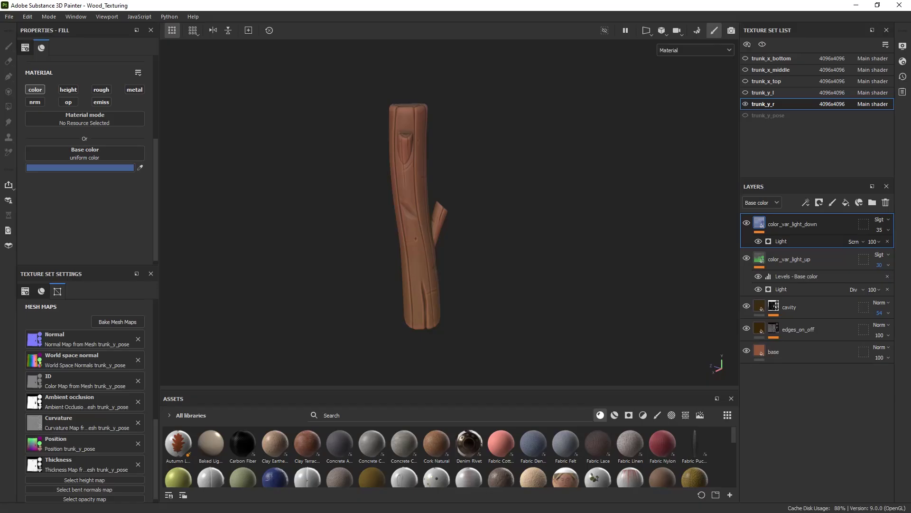
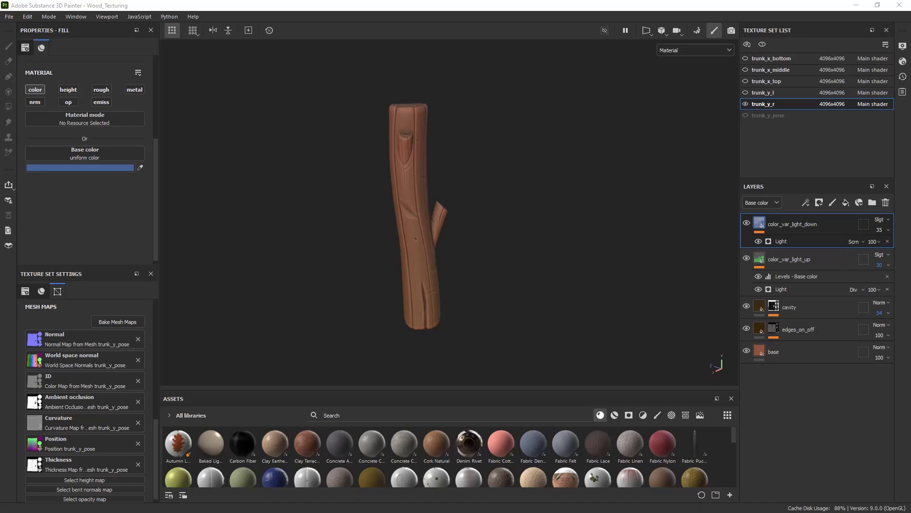
pyautogui.keyDown('alt'); pyautogui.moveTo(391, 248); pyautogui.dragTo(368, 233); pyautogui.keyUp('alt')
pyautogui.keyDown('alt'); pyautogui.moveTo(368, 232); pyautogui.dragTo(395, 283, button='right'); pyautogui.keyUp('alt')
pyautogui.keyDown('alt'); pyautogui.moveTo(377, 239); pyautogui.dragTo(335, 190, button='middle'); pyautogui.keyUp('alt')
pyautogui.moveTo(392, 205)
pyautogui.keyDown('alt'); pyautogui.mouseDown()
pyautogui.moveTo(539, 197)
pyautogui.moveTo(579, 210)
pyautogui.moveTo(391, 229)
pyautogui.moveTo(390, 207)
pyautogui.mouseUp(); pyautogui.keyUp('alt')
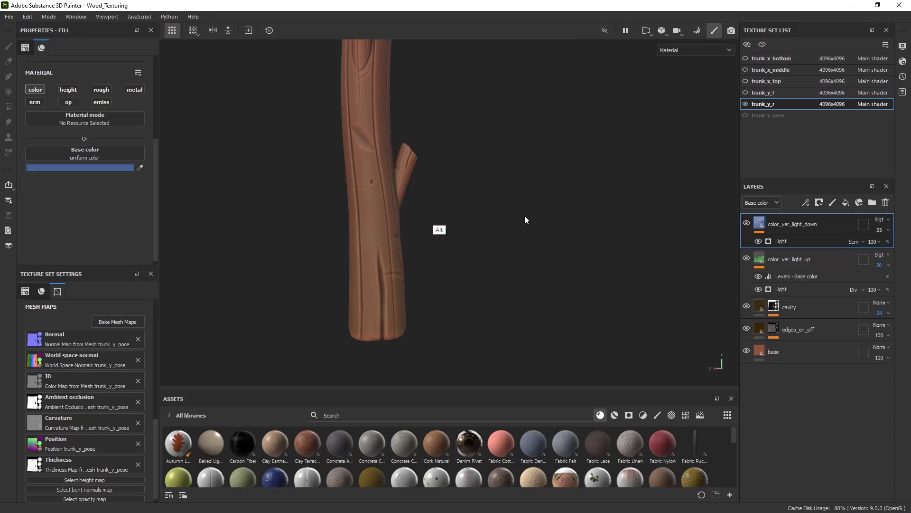
# Try the lighter brown 533E1F as the cavity layer's base color and check it on the whole trunk
pyautogui.click(764, 309)
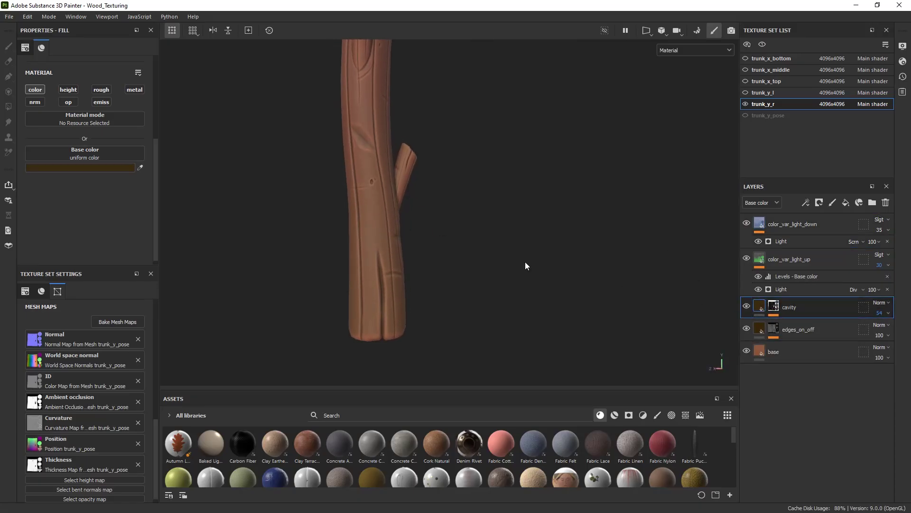
pyautogui.click(119, 168)
pyautogui.click(198, 286)
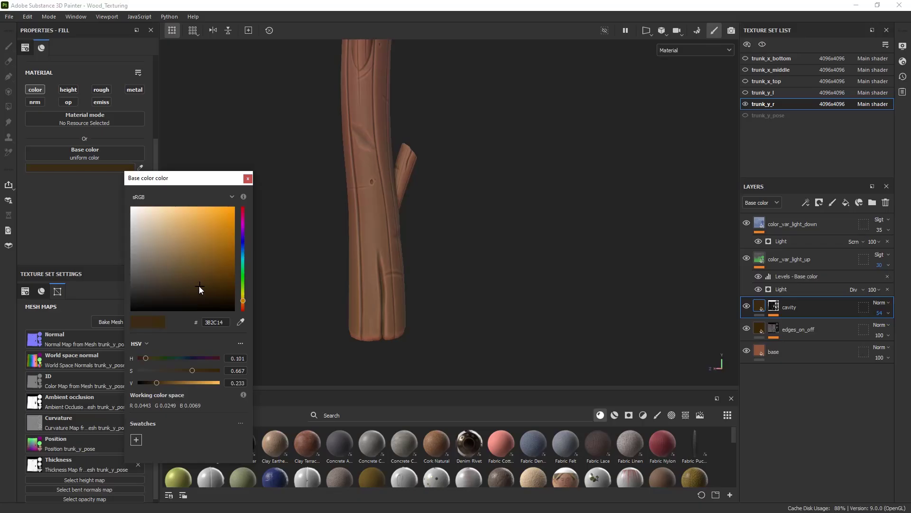
pyautogui.click(194, 276)
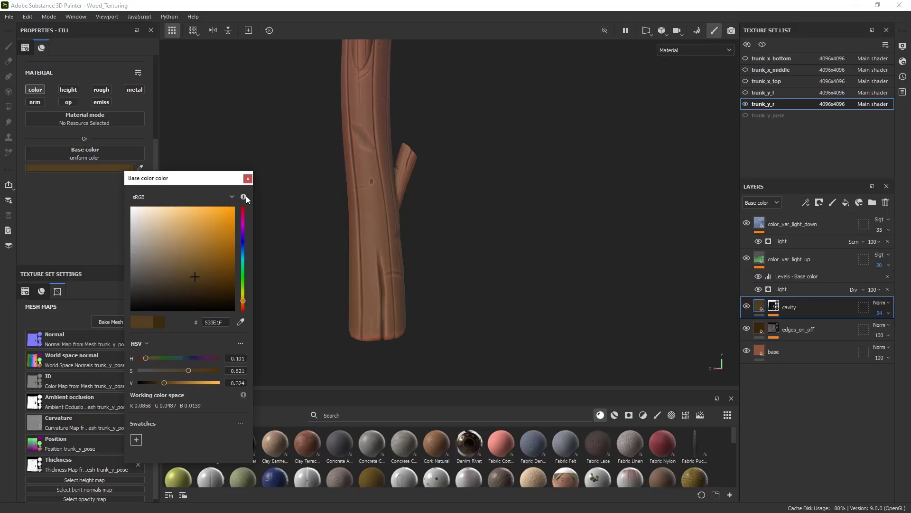
pyautogui.click(247, 178)
pyautogui.keyDown('alt'); pyautogui.moveTo(400, 266); pyautogui.dragTo(420, 224, button='right'); pyautogui.keyUp('alt')
pyautogui.keyDown('alt'); pyautogui.moveTo(420, 224); pyautogui.dragTo(463, 254); pyautogui.keyUp('alt')
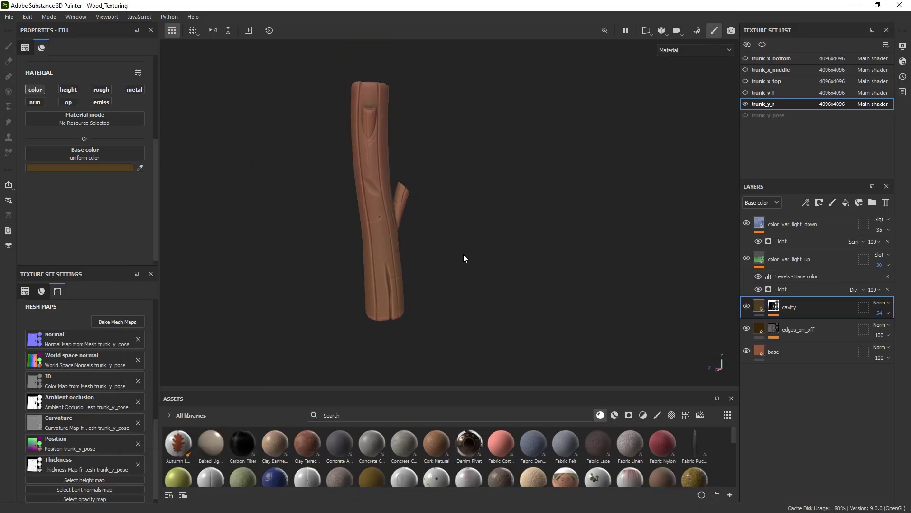
# Try a redder brown hue for the cavity layer's base color, compare with the layer hidden, and undo the color changes
pyautogui.click(116, 168)
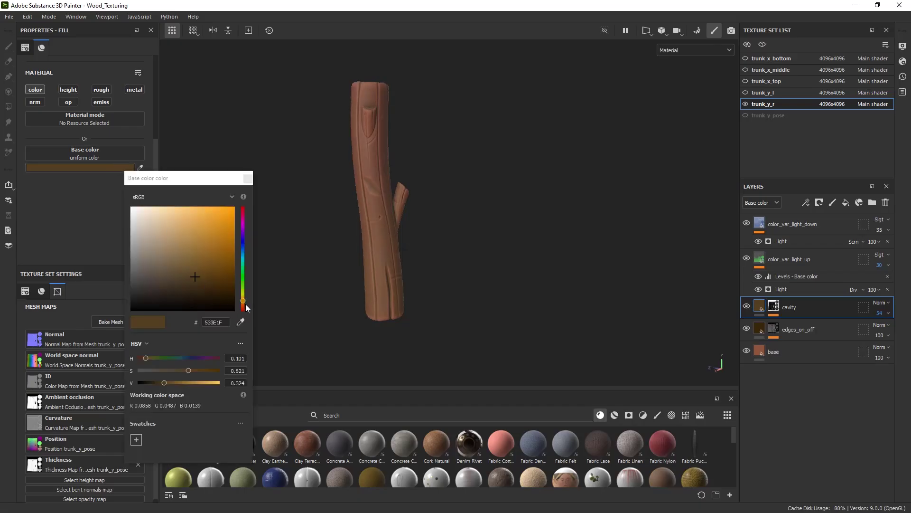
pyautogui.click(246, 305)
pyautogui.moveTo(243, 298)
pyautogui.mouseDown()
pyautogui.moveTo(243, 260)
pyautogui.moveTo(243, 303)
pyautogui.mouseUp()
pyautogui.click(383, 236)
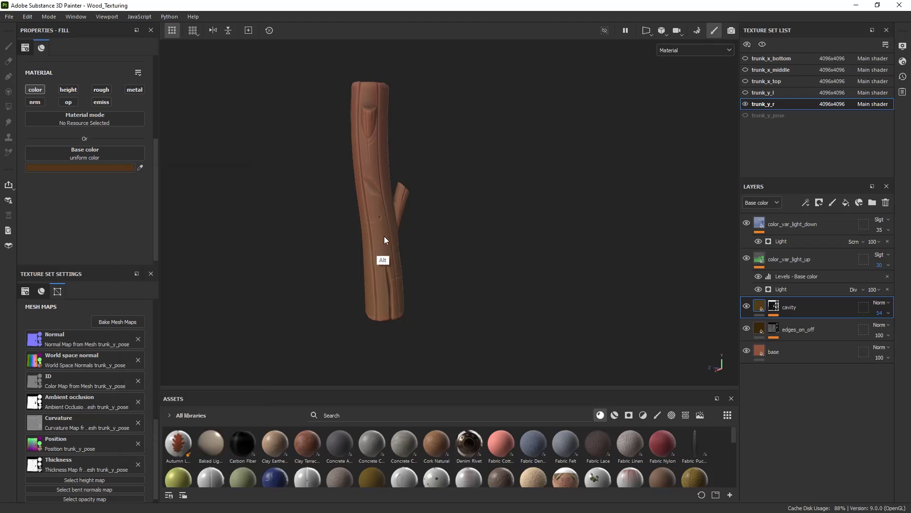
pyautogui.click(747, 306)
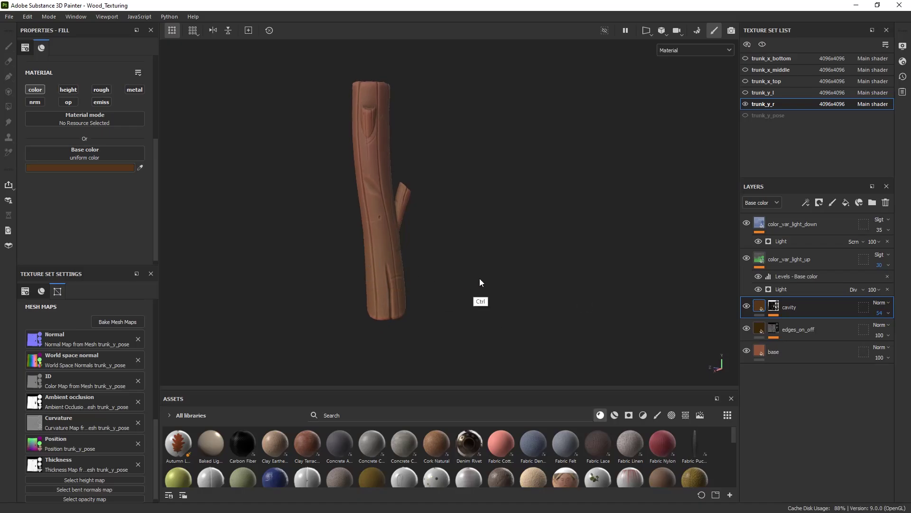
pyautogui.press('alt')
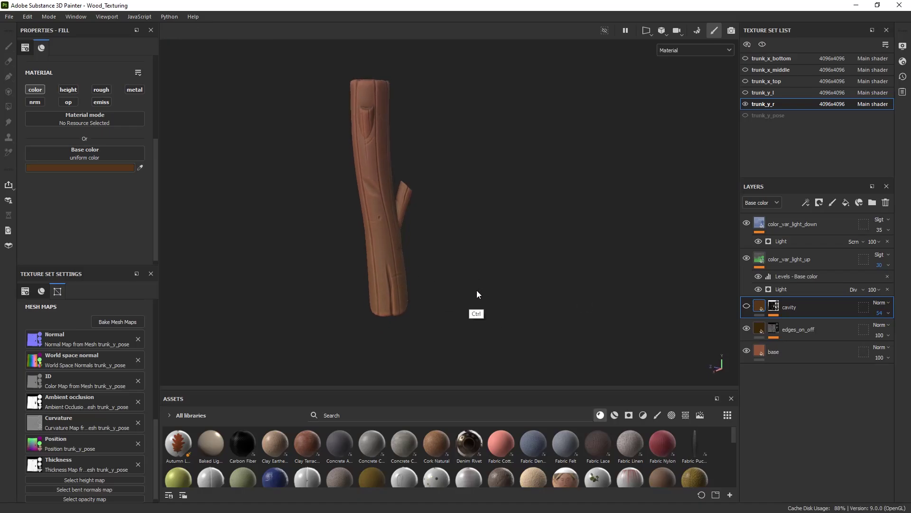
pyautogui.keyDown('alt'); pyautogui.moveTo(476, 293); pyautogui.dragTo(498, 258, button='right'); pyautogui.keyUp('alt')
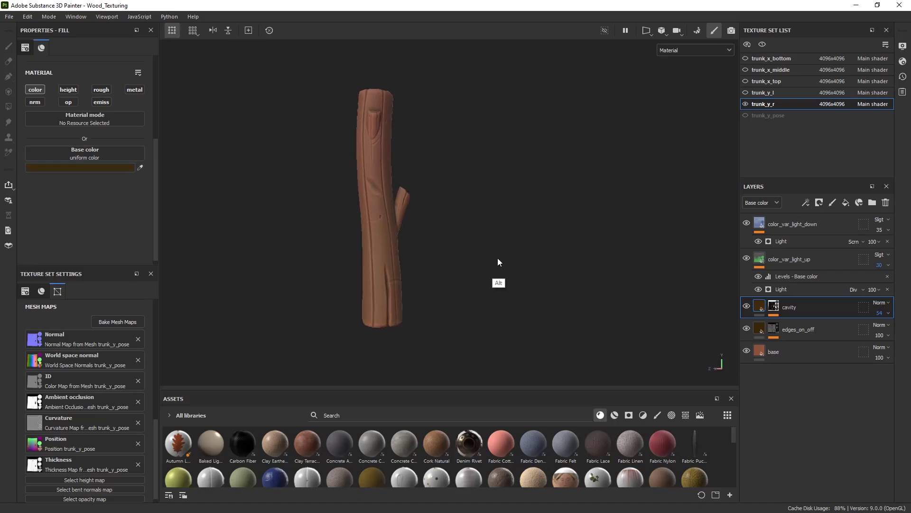
# Add a fill layer named ao above color_var_light_down and give it a black mask
pyautogui.click(802, 259)
pyautogui.click(807, 224)
pyautogui.click(846, 202)
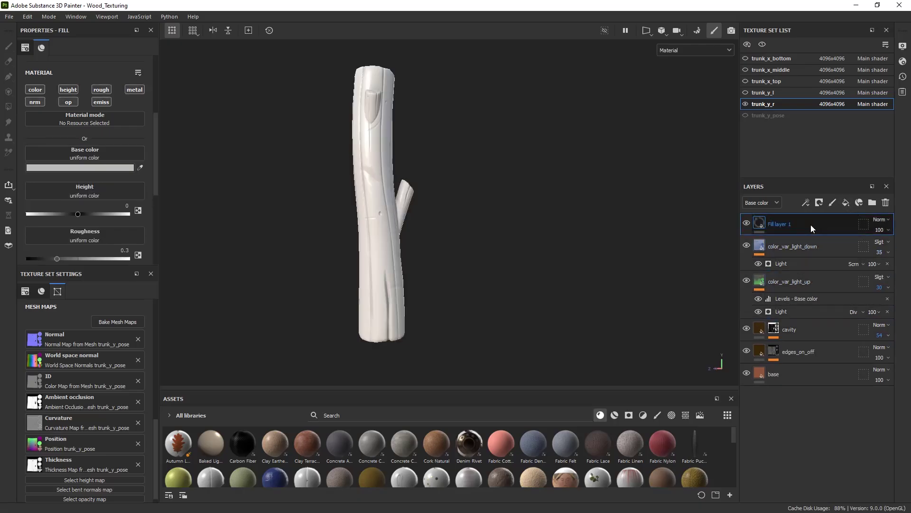
pyautogui.doubleClick(810, 224)
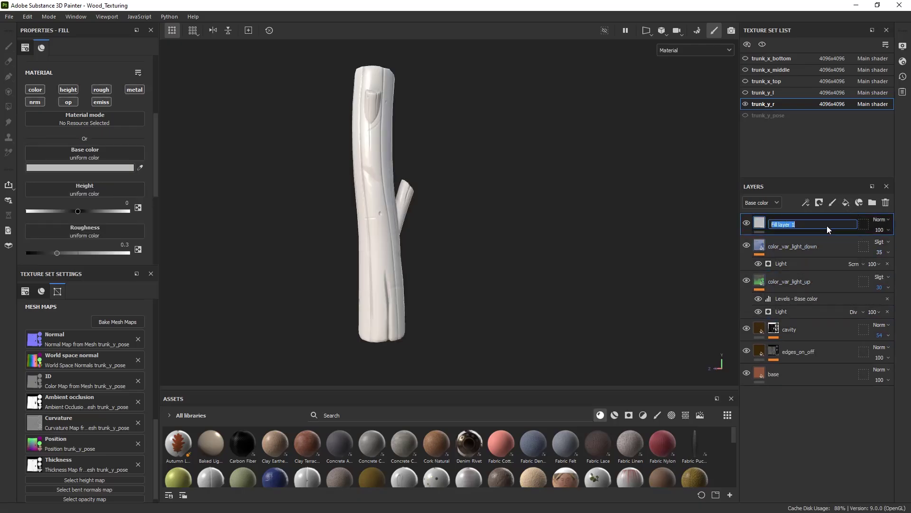
pyautogui.write('ao')
pyautogui.press('Return')
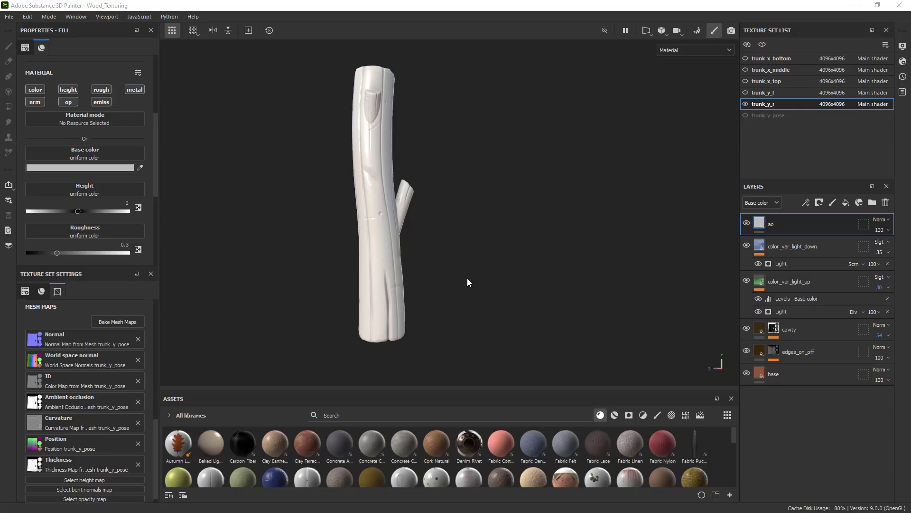
pyautogui.rightClick(788, 223)
pyautogui.click(807, 18)
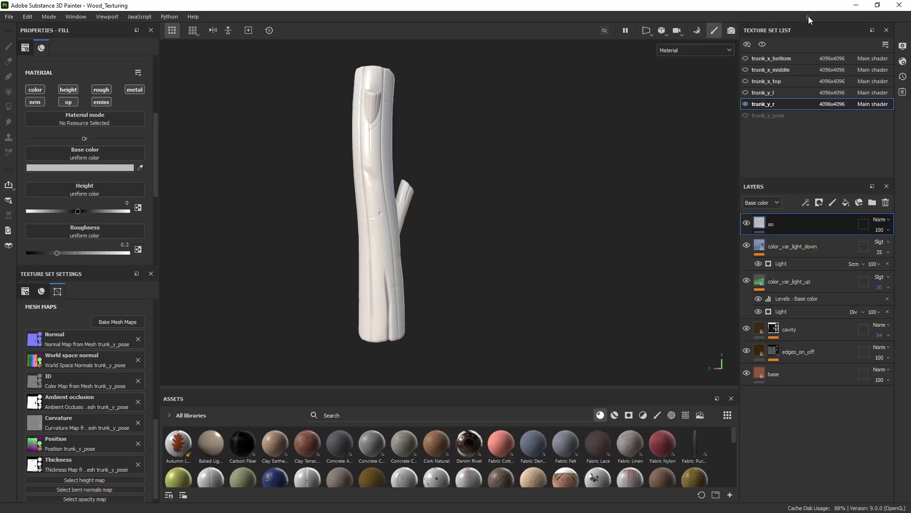
# Add a Dirt generator to the ao layer's mask
pyautogui.click(757, 228)
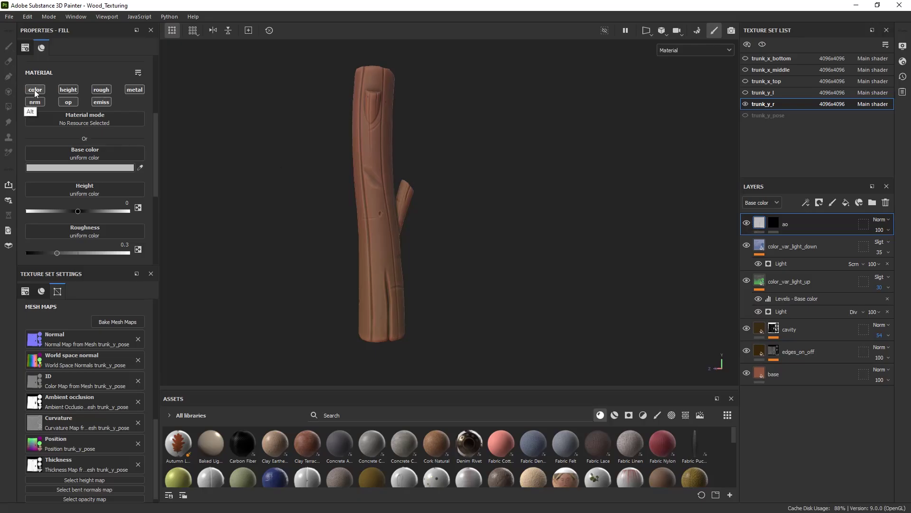
pyautogui.click(773, 223)
pyautogui.rightClick(769, 224)
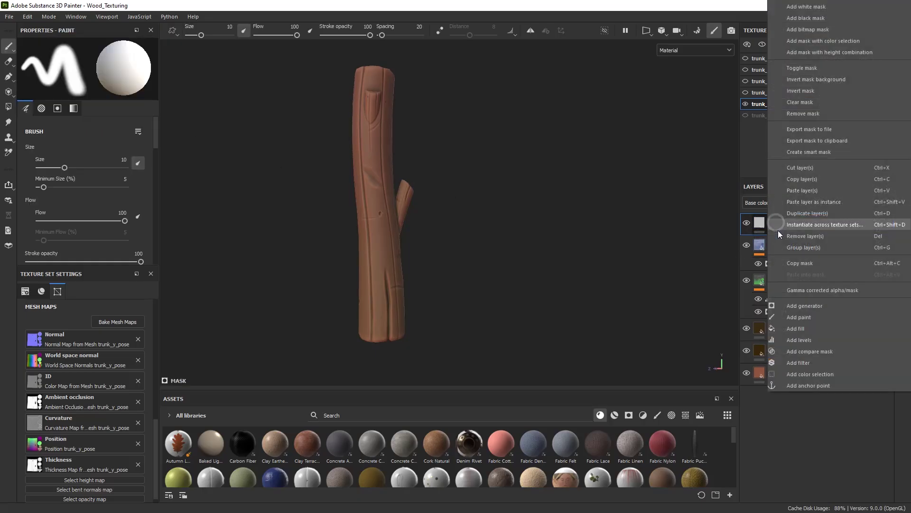
pyautogui.click(816, 306)
pyautogui.click(136, 73)
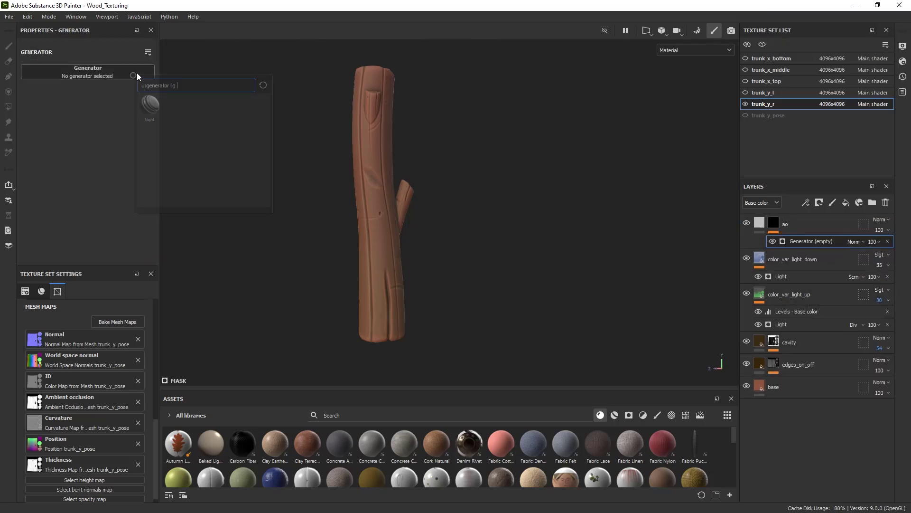
pyautogui.press('BackSpace')
pyautogui.press('BackSpace')
pyautogui.press('BackSpace')
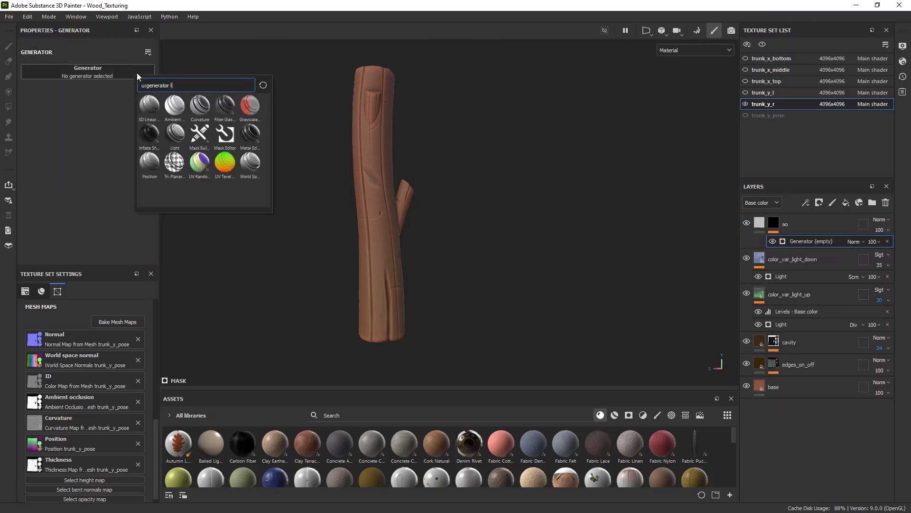
pyautogui.write('dir')
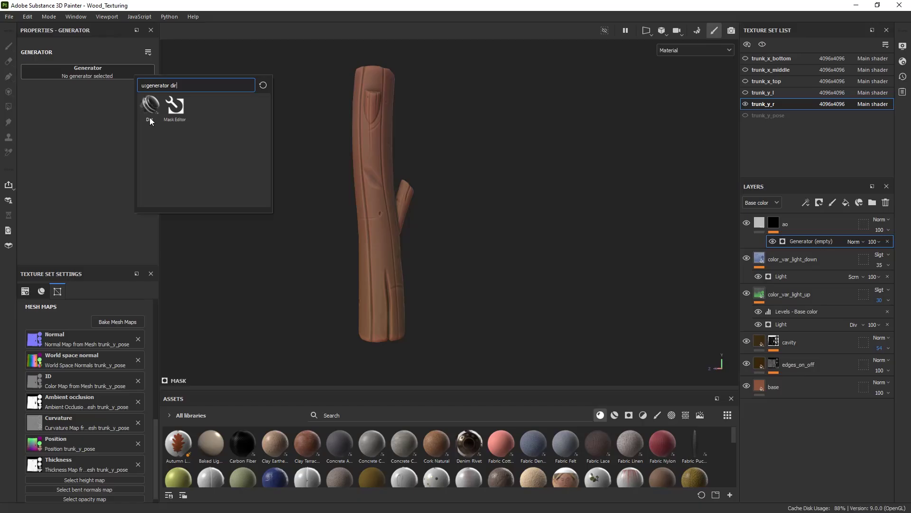
pyautogui.click(149, 118)
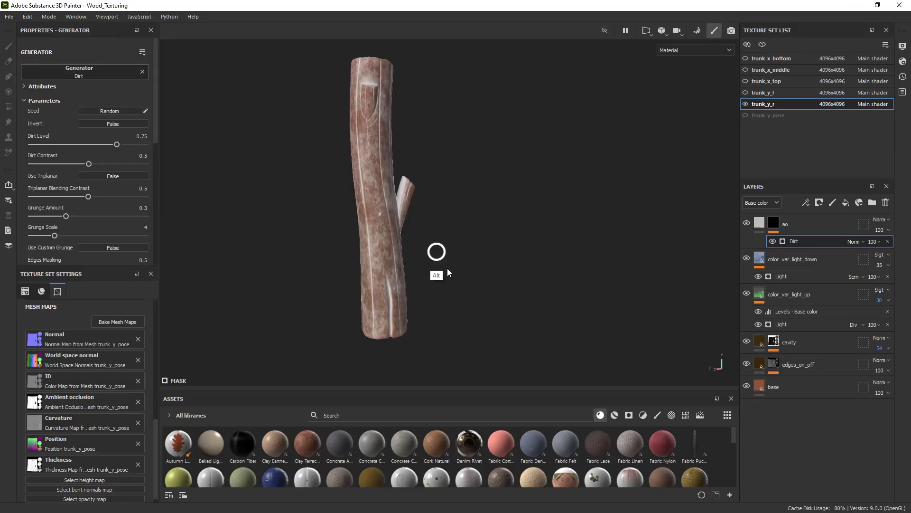
# Set the Dirt generator's Dirt Contrast and Grunge Amount to 0 and inspect the trunk's grooves up close
pyautogui.keyDown('alt'); pyautogui.moveTo(447, 269); pyautogui.dragTo(489, 313, button='right'); pyautogui.keyUp('alt')
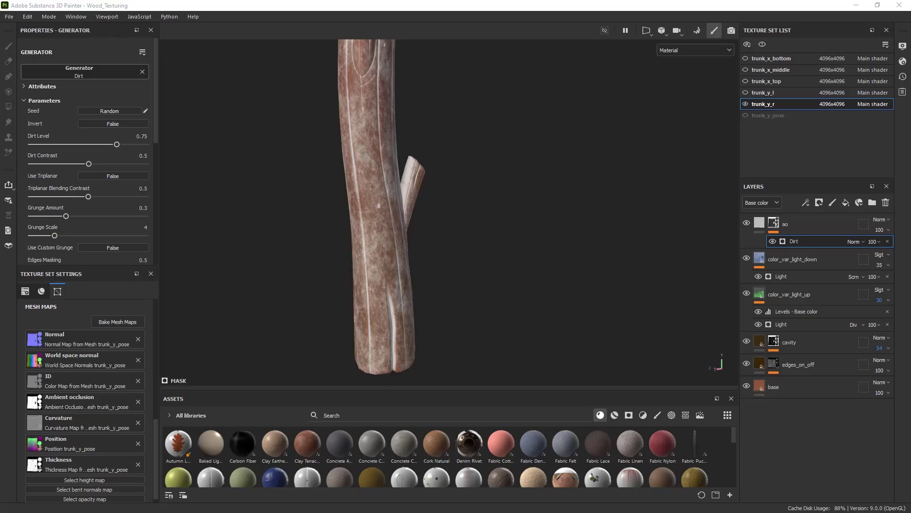
pyautogui.moveTo(372, 207)
pyautogui.keyDown('alt'); pyautogui.mouseDown()
pyautogui.moveTo(364, 213)
pyautogui.moveTo(370, 206)
pyautogui.mouseUp(); pyautogui.keyUp('alt')
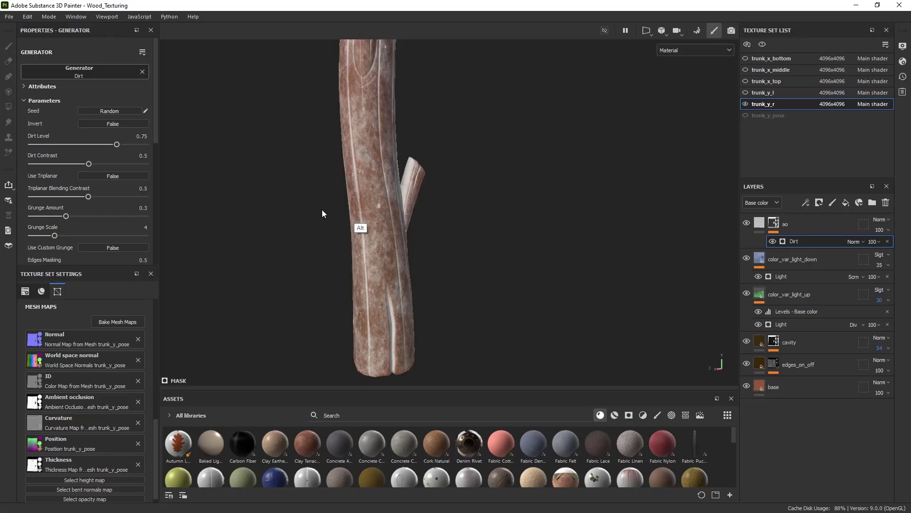
pyautogui.moveTo(88, 165); pyautogui.dragTo(32, 164)
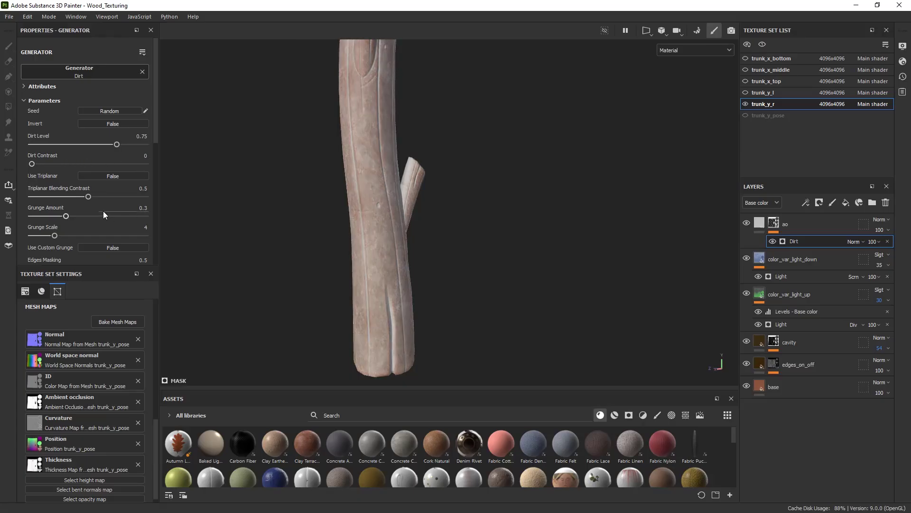
pyautogui.moveTo(65, 216); pyautogui.dragTo(3, 213)
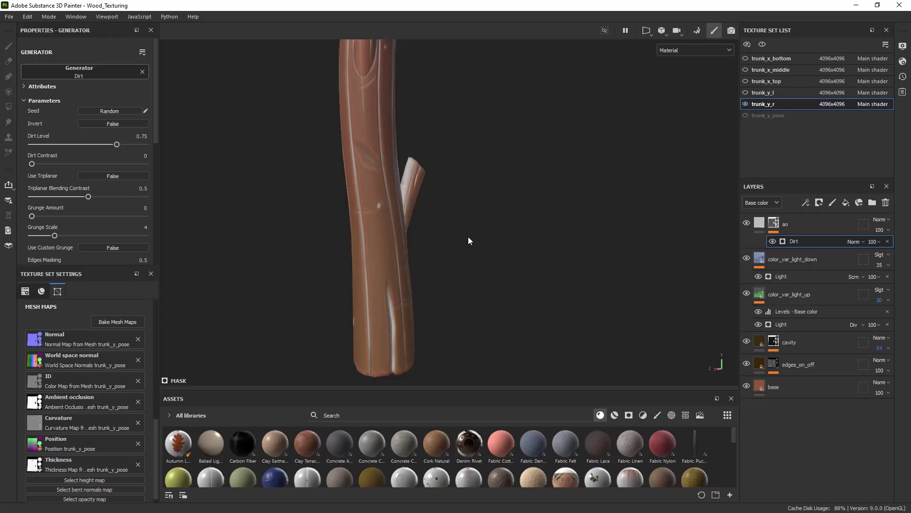
pyautogui.moveTo(469, 241)
pyautogui.keyDown('alt'); pyautogui.mouseDown()
pyautogui.moveTo(268, 270)
pyautogui.moveTo(315, 245)
pyautogui.moveTo(466, 252)
pyautogui.mouseUp(); pyautogui.keyUp('alt')
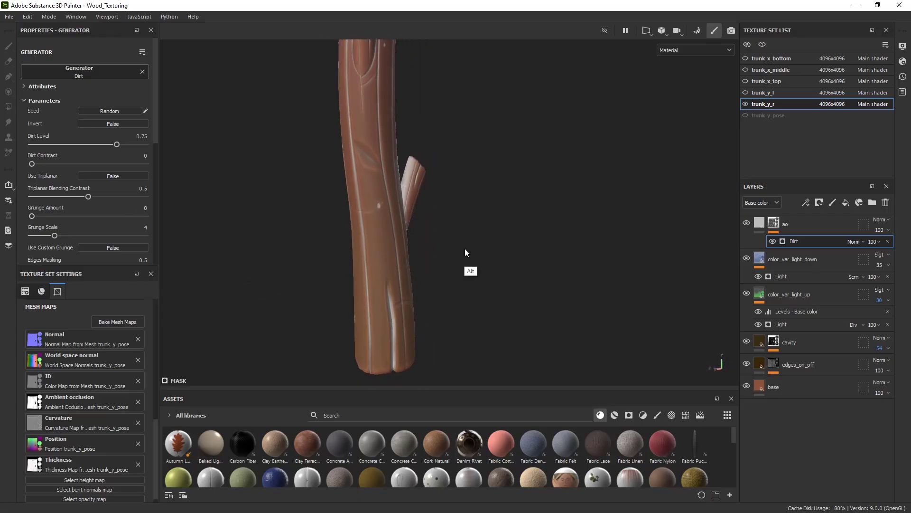
pyautogui.keyDown('alt'); pyautogui.moveTo(441, 230); pyautogui.dragTo(515, 277, button='right'); pyautogui.keyUp('alt')
pyautogui.keyDown('alt'); pyautogui.moveTo(304, 251); pyautogui.dragTo(393, 201, button='middle'); pyautogui.keyUp('alt')
pyautogui.keyDown('alt'); pyautogui.moveTo(393, 201); pyautogui.dragTo(560, 344, button='right'); pyautogui.keyUp('alt')
pyautogui.keyDown('alt'); pyautogui.moveTo(560, 344); pyautogui.dragTo(546, 252); pyautogui.keyUp('alt')
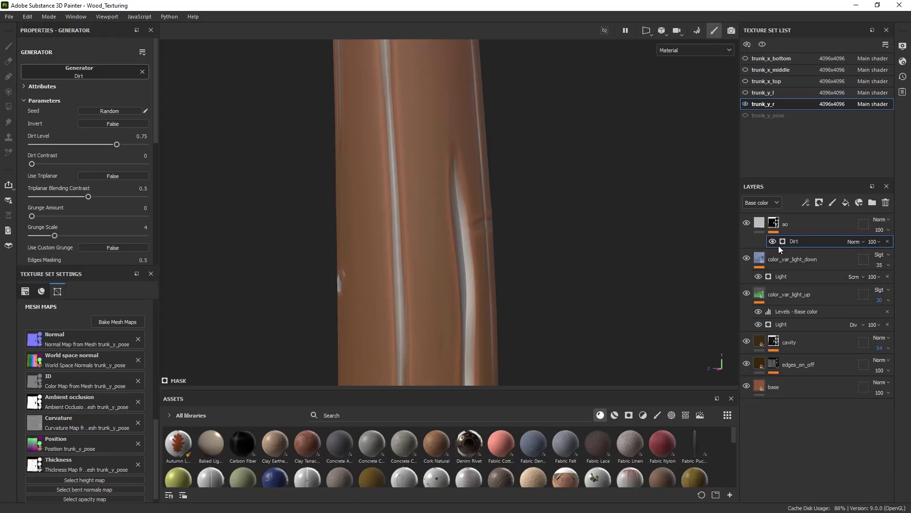
pyautogui.press('alt')
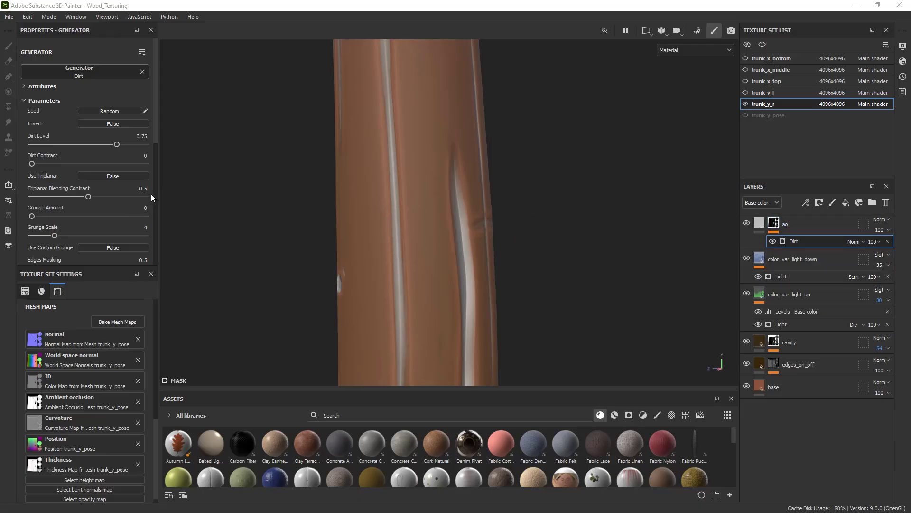
# Try Grunge Scale 2 on the Dirt generator, check the trunk surface, and undo the change
pyautogui.moveTo(155, 151); pyautogui.dragTo(158, 167)
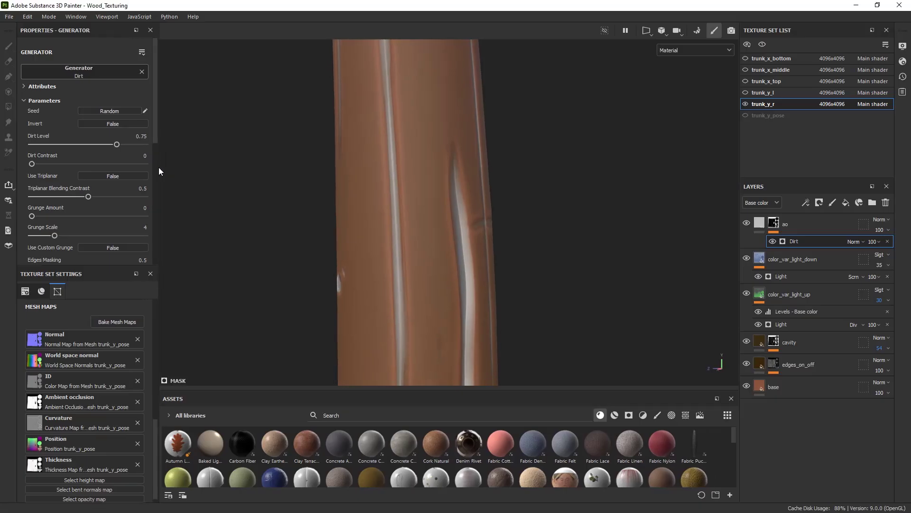
pyautogui.click(142, 228)
pyautogui.write('2')
pyautogui.press('Return')
pyautogui.keyDown('alt'); pyautogui.moveTo(447, 181); pyautogui.dragTo(470, 191); pyautogui.keyUp('alt')
pyautogui.hotkey('ctrl', 'z')
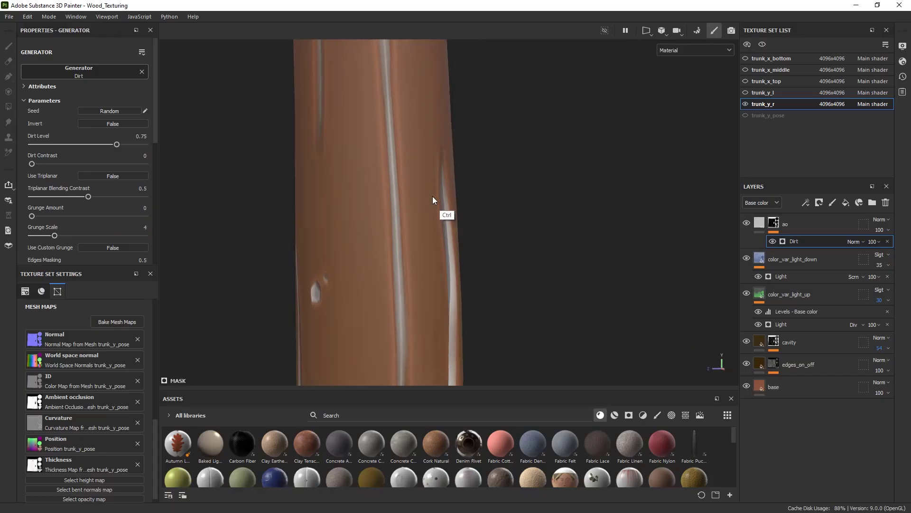
# Set the Dirt generator's Grunge Scale to 1 and its Edges Masking to 1
pyautogui.moveTo(55, 235); pyautogui.dragTo(7, 237)
pyautogui.moveTo(155, 135); pyautogui.dragTo(161, 180)
pyautogui.moveTo(92, 174)
pyautogui.mouseDown()
pyautogui.moveTo(126, 178)
pyautogui.moveTo(81, 177)
pyautogui.moveTo(102, 175)
pyautogui.mouseUp()
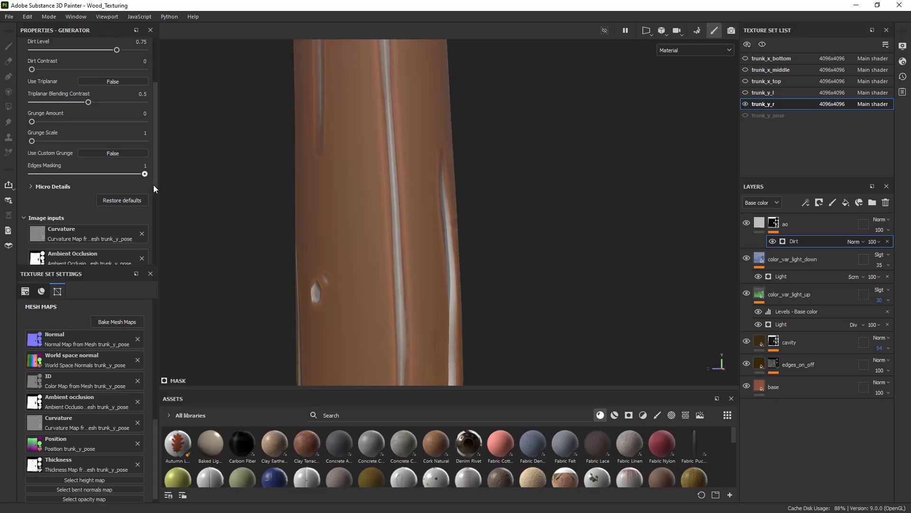
# Compare the trunk's grooves with the cavity layer hidden and shown again
pyautogui.keyDown('alt'); pyautogui.moveTo(489, 237); pyautogui.dragTo(450, 241); pyautogui.keyUp('alt')
pyautogui.click(748, 342)
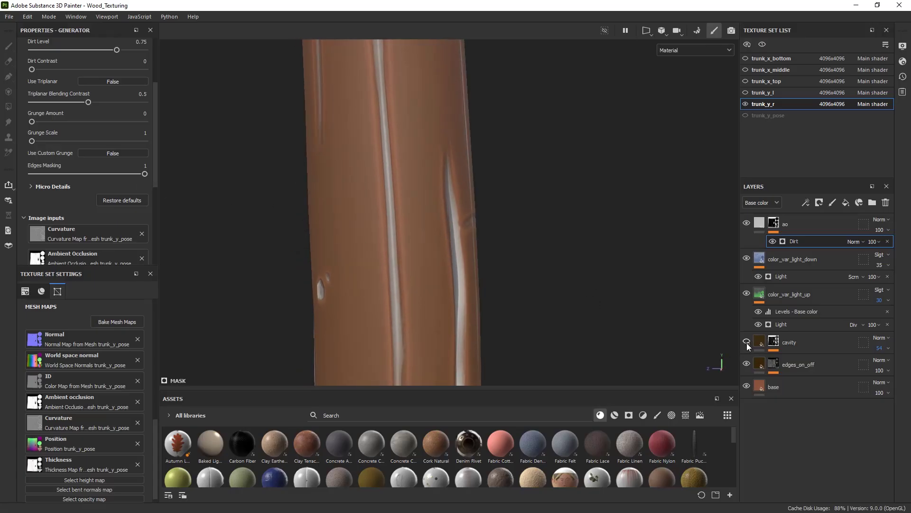
pyautogui.keyDown('alt'); pyautogui.moveTo(594, 283); pyautogui.dragTo(598, 306); pyautogui.keyUp('alt')
pyautogui.click(747, 342)
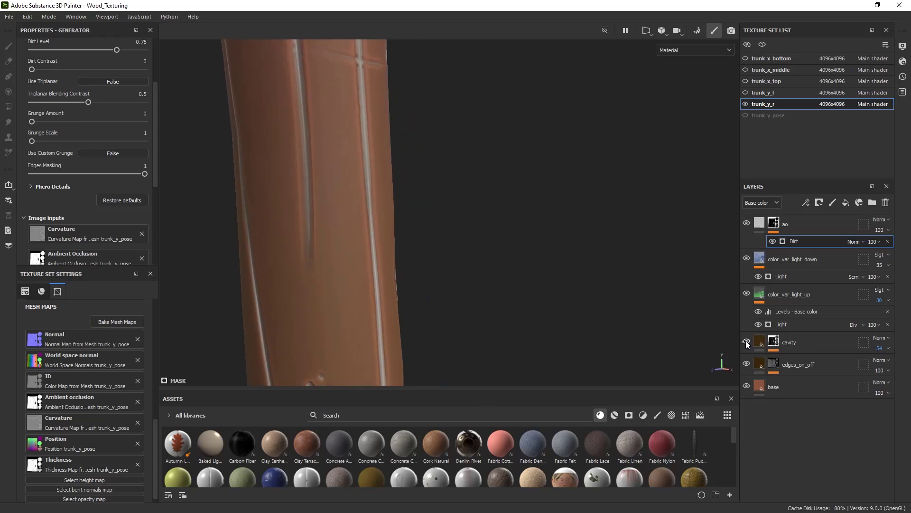
# Toggle the cavity layer's visibility off and on, and examine the trunk's grooves from another side
pyautogui.click(749, 342)
pyautogui.click(747, 341)
pyautogui.moveTo(497, 190)
pyautogui.mouseDown()
pyautogui.moveTo(628, 151)
pyautogui.moveTo(545, 150)
pyautogui.mouseUp()
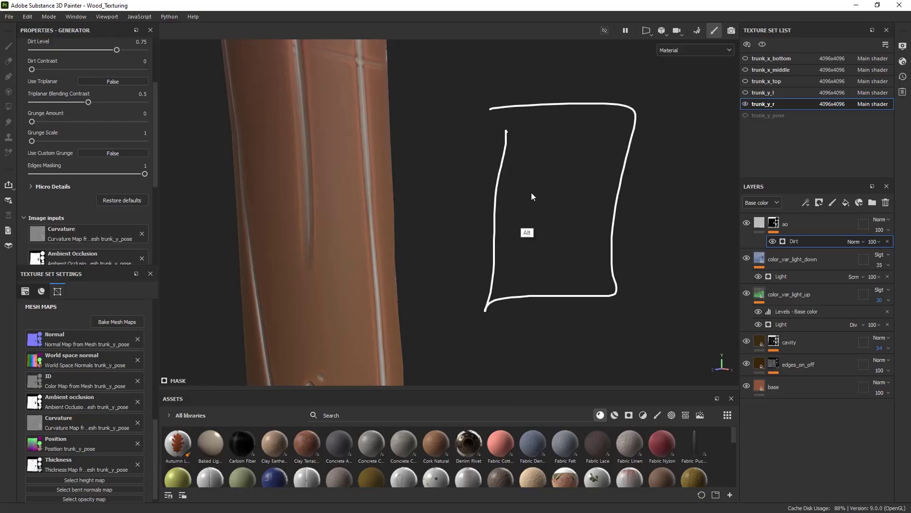
pyautogui.moveTo(527, 115)
pyautogui.mouseDown()
pyautogui.moveTo(556, 277)
pyautogui.moveTo(594, 134)
pyautogui.mouseUp()
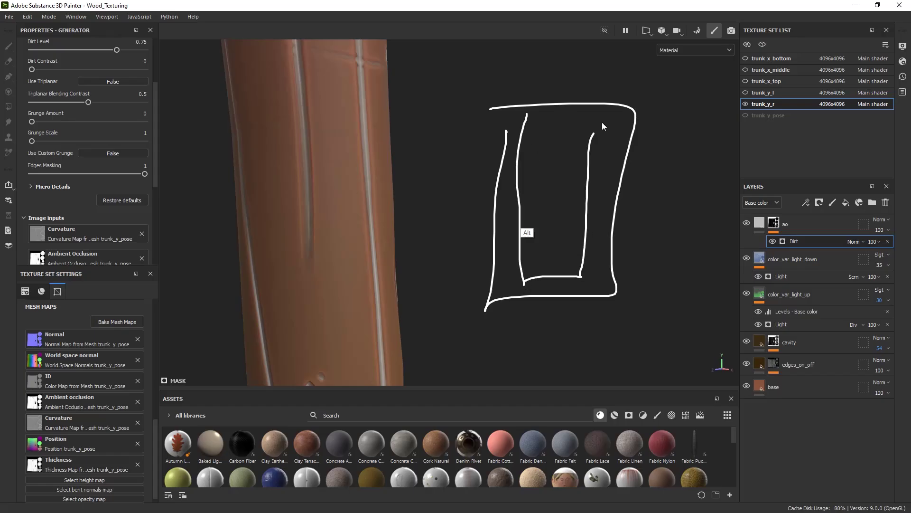
pyautogui.moveTo(548, 241); pyautogui.dragTo(558, 122)
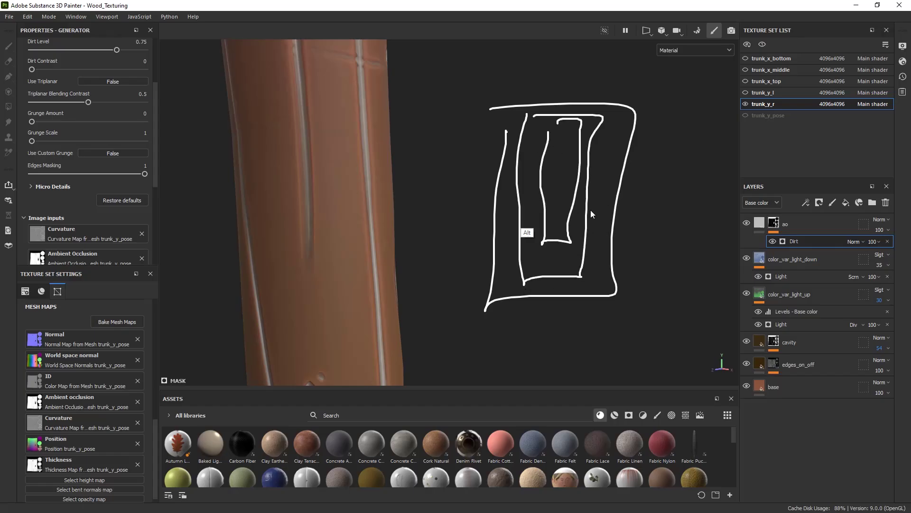
pyautogui.press('Escape')
pyautogui.keyDown('alt'); pyautogui.moveTo(491, 229); pyautogui.dragTo(508, 225); pyautogui.keyUp('alt')
pyautogui.keyDown('alt'); pyautogui.moveTo(501, 221); pyautogui.dragTo(322, 235); pyautogui.keyUp('alt')
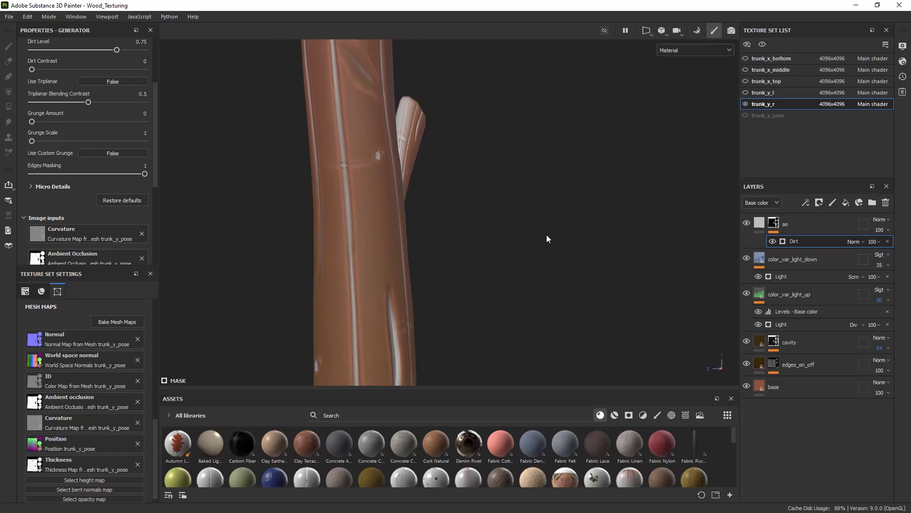
# Try adding a Bevel filter above the Dirt generator in the ao layer's mask
pyautogui.rightClick(772, 223)
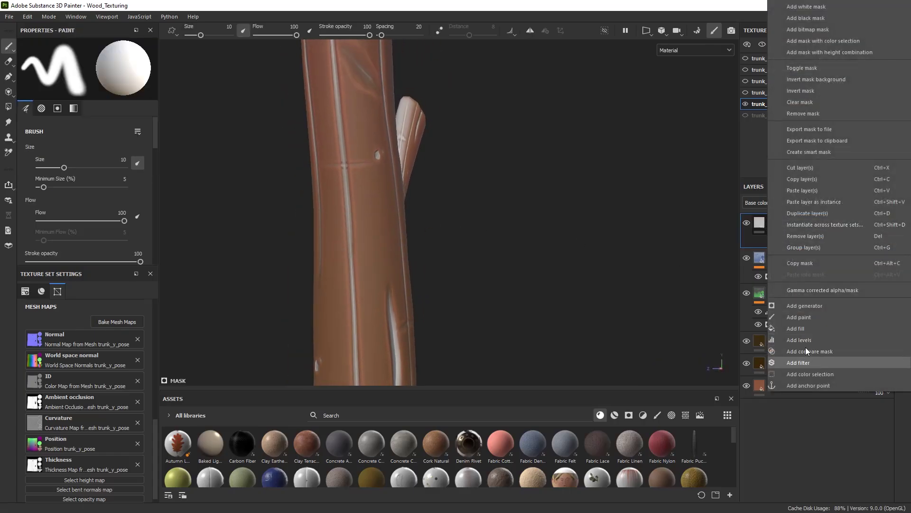
pyautogui.click(799, 363)
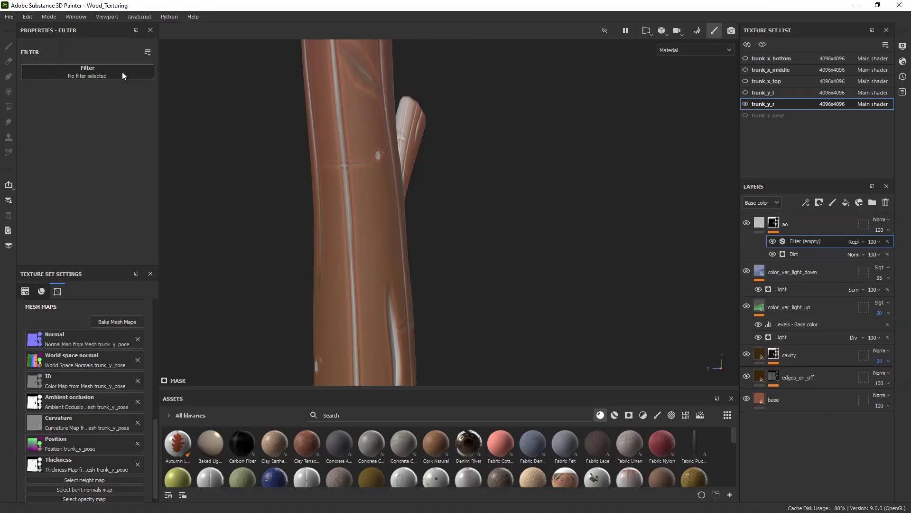
pyautogui.click(122, 75)
pyautogui.write('sha')
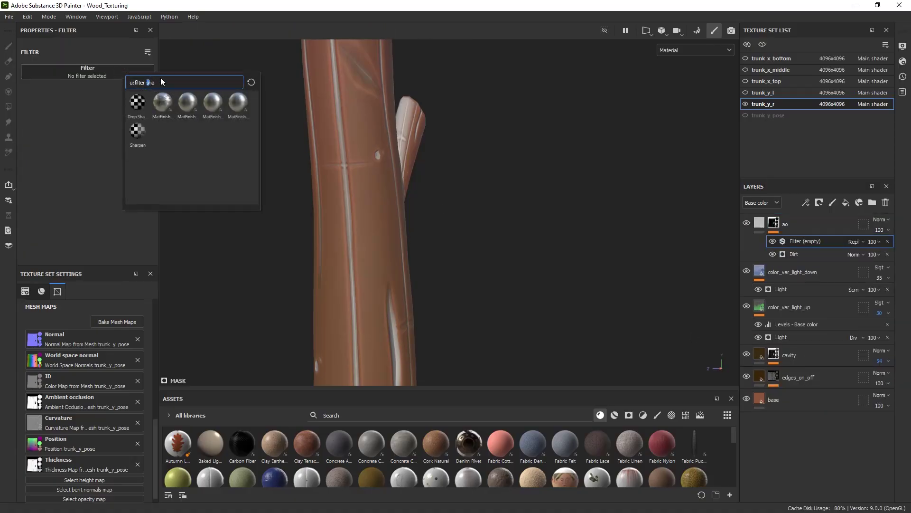
pyautogui.press('BackSpace')
pyautogui.press('BackSpace')
pyautogui.press('BackSpace')
pyautogui.write('be')
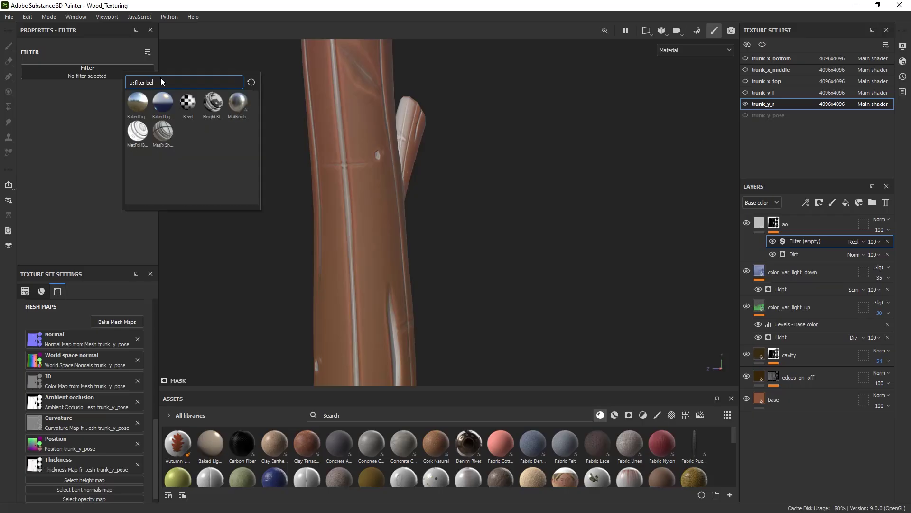
pyautogui.click(192, 116)
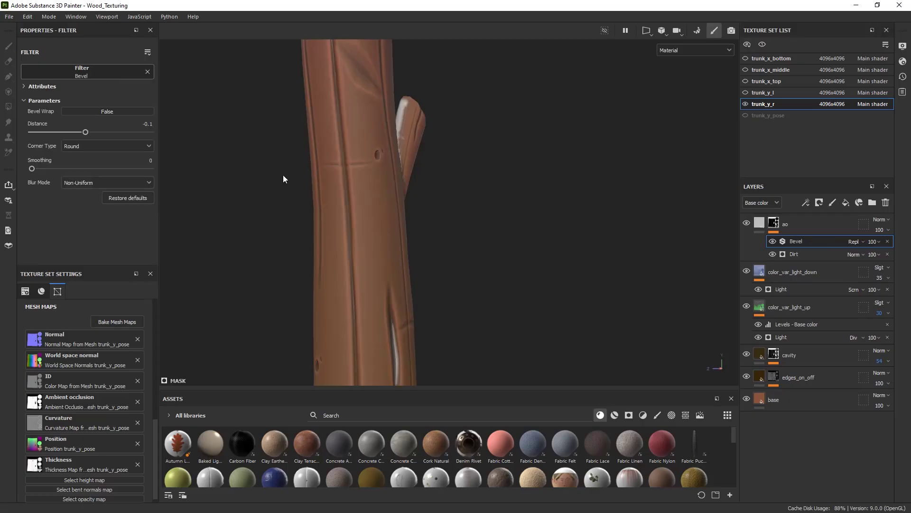
# Try different Bevel Distance values on the ao mask, ending with 0.001
pyautogui.moveTo(85, 133); pyautogui.dragTo(97, 135)
pyautogui.click(97, 134)
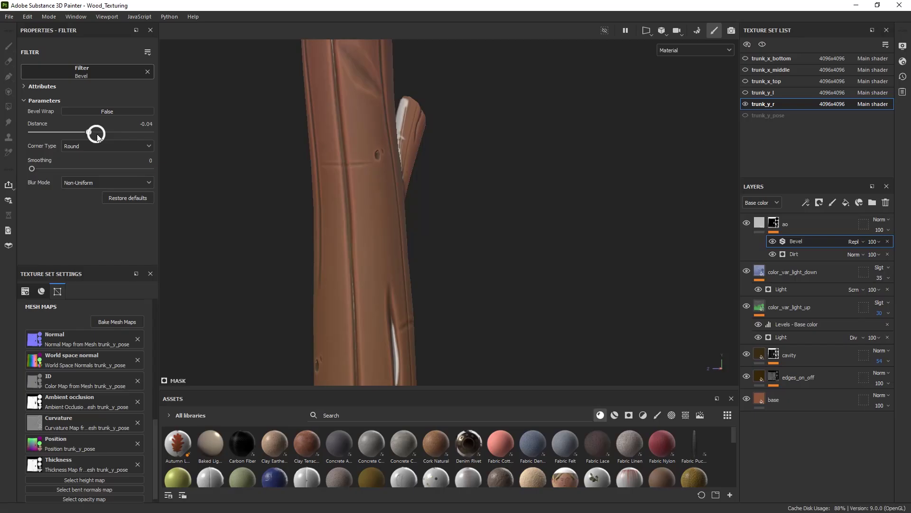
pyautogui.doubleClick(97, 135)
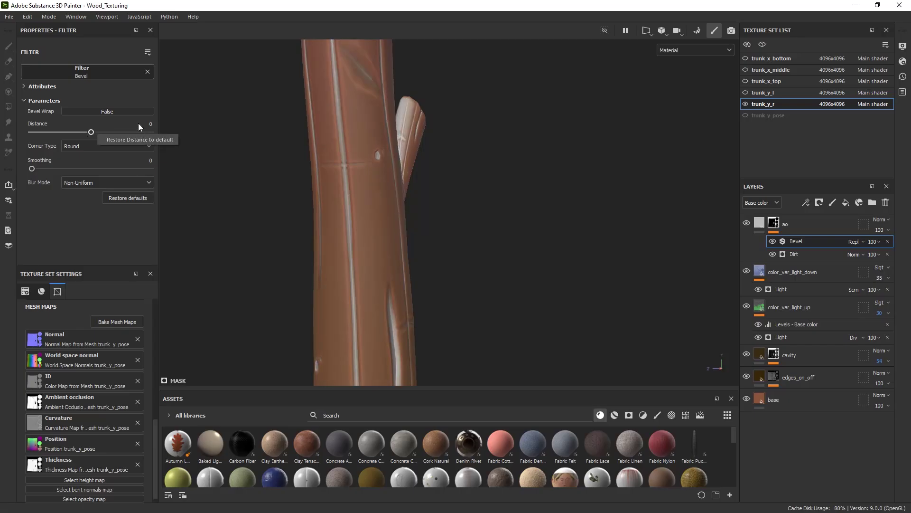
pyautogui.moveTo(93, 132); pyautogui.dragTo(93, 132)
pyautogui.click(151, 123)
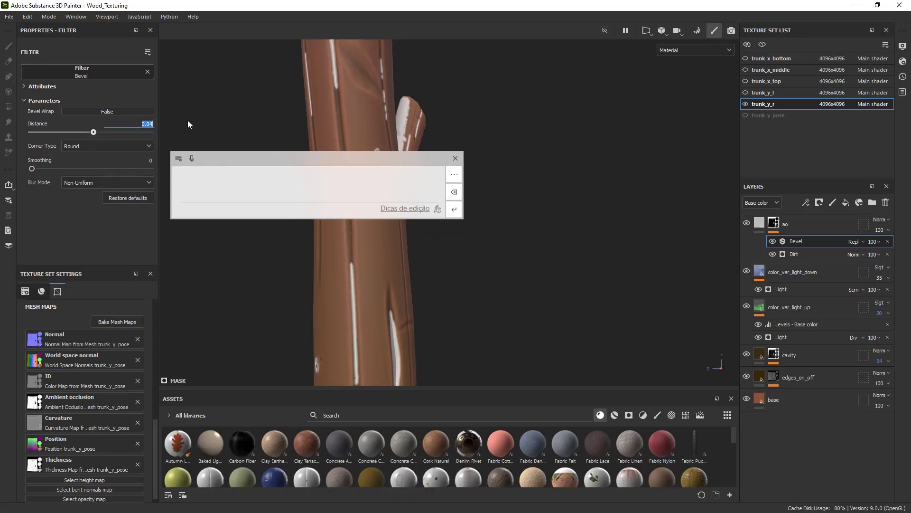
pyautogui.write('0.001')
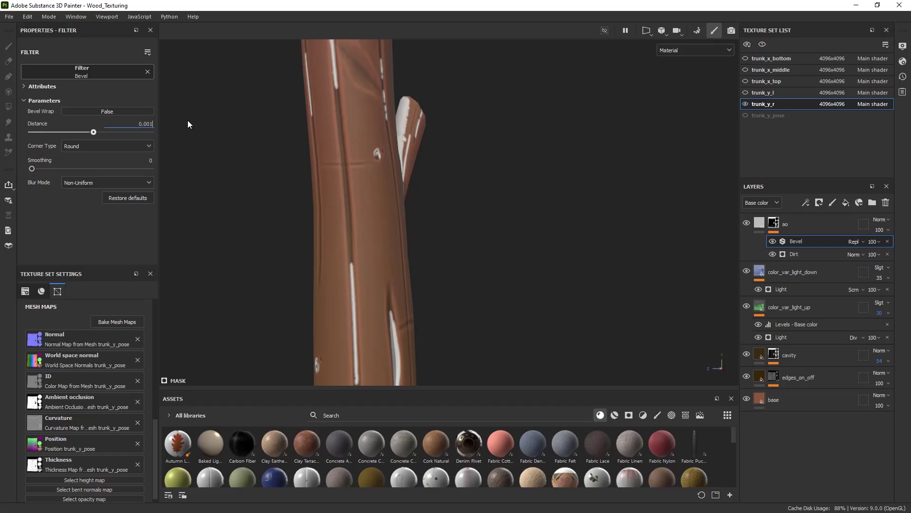
pyautogui.press('Return')
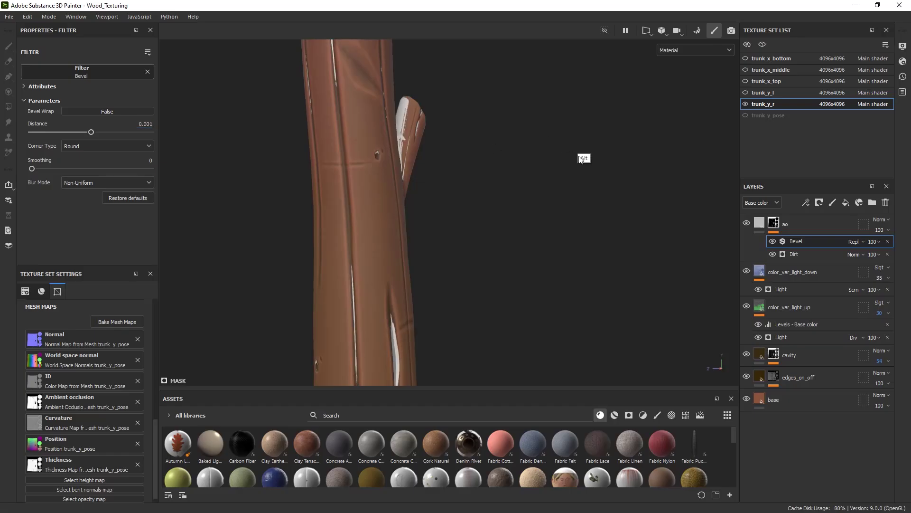
# Check the bevelled grooves on the whole trunk and remove the Bevel filter from the ao mask
pyautogui.keyDown('alt'); pyautogui.moveTo(560, 143); pyautogui.dragTo(160, 163, button='right'); pyautogui.keyUp('alt')
pyautogui.keyDown('alt'); pyautogui.moveTo(427, 216); pyautogui.dragTo(444, 188); pyautogui.keyUp('alt')
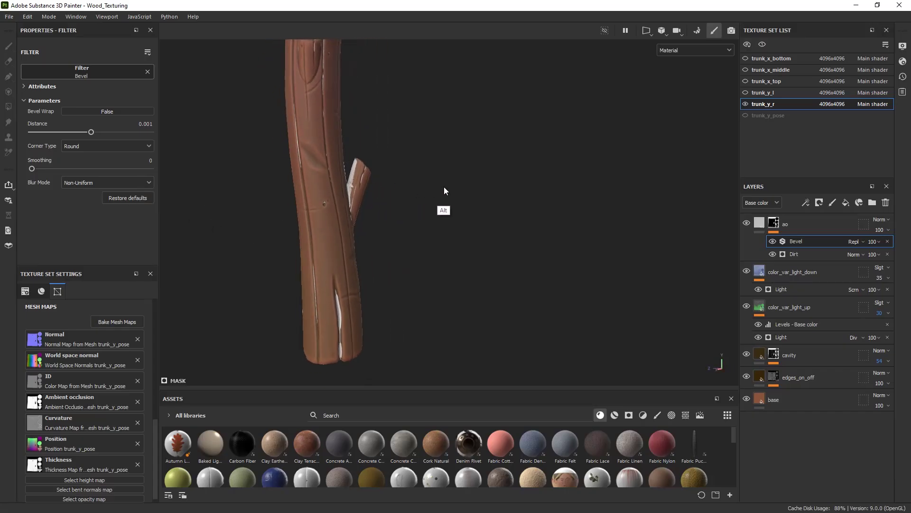
pyautogui.press('Delete')
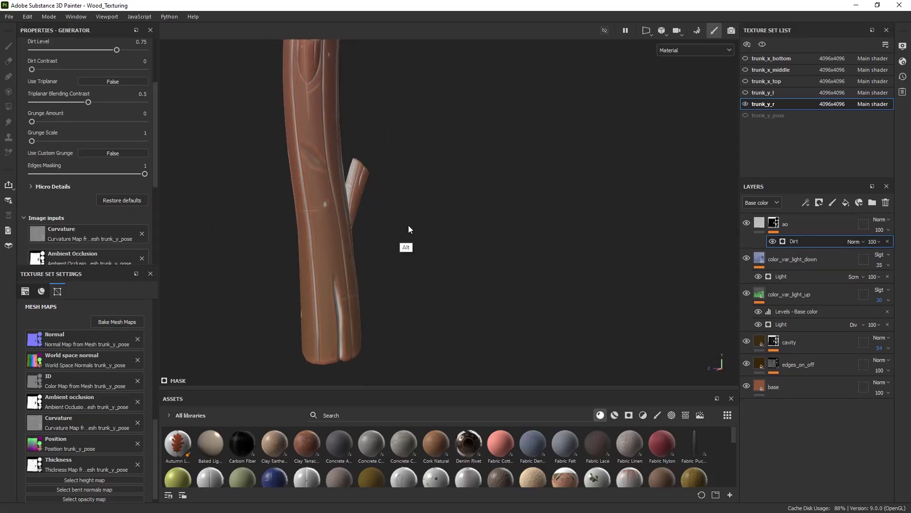
pyautogui.keyDown('alt'); pyautogui.moveTo(409, 226); pyautogui.dragTo(406, 213); pyautogui.keyUp('alt')
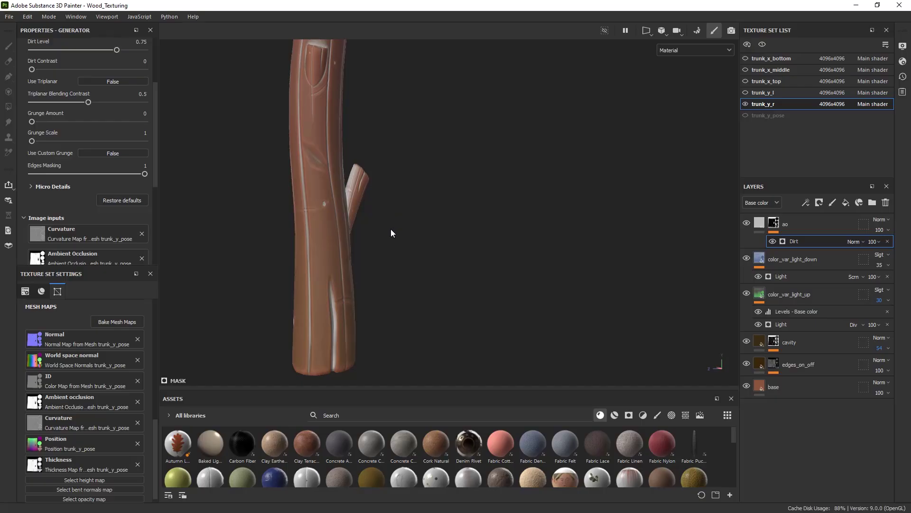
pyautogui.keyDown('alt'); pyautogui.moveTo(388, 243); pyautogui.dragTo(399, 257); pyautogui.keyUp('alt')
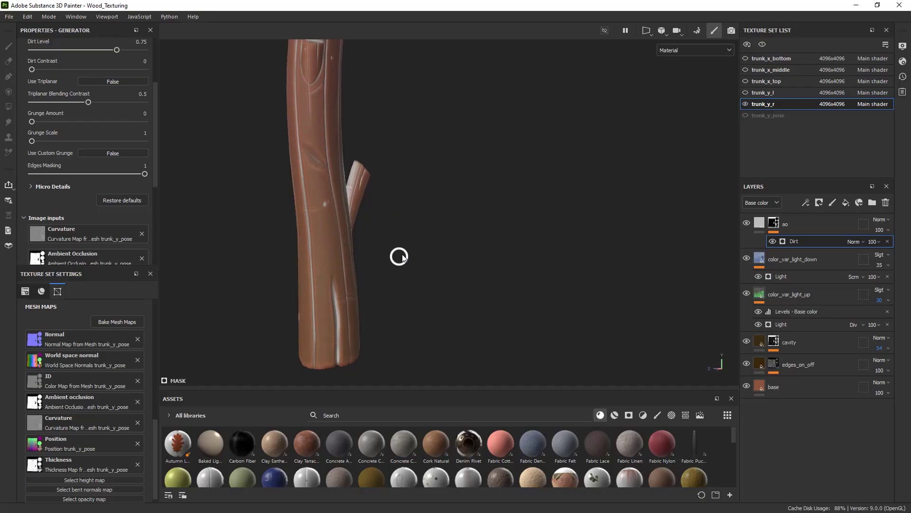
# Change the ao fill layer's base color to a muted dark red, 793737
pyautogui.press('Delete')
pyautogui.click(119, 167)
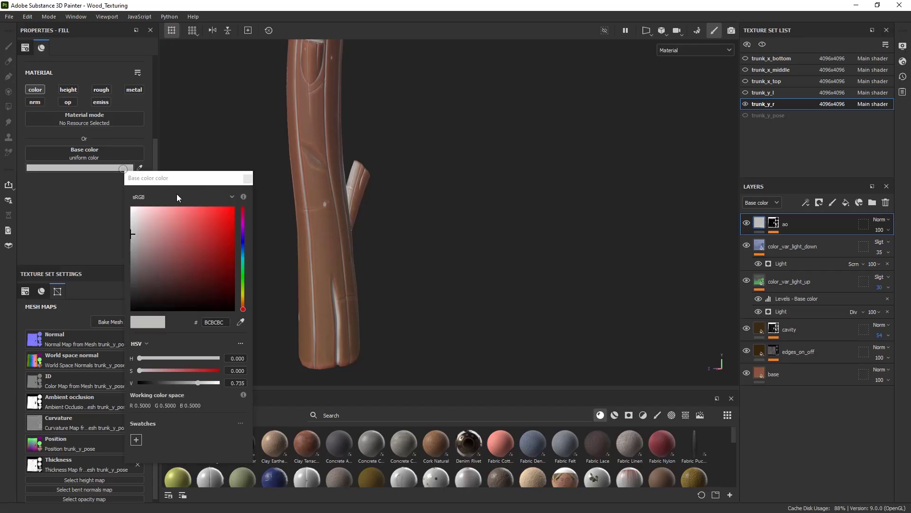
pyautogui.click(211, 267)
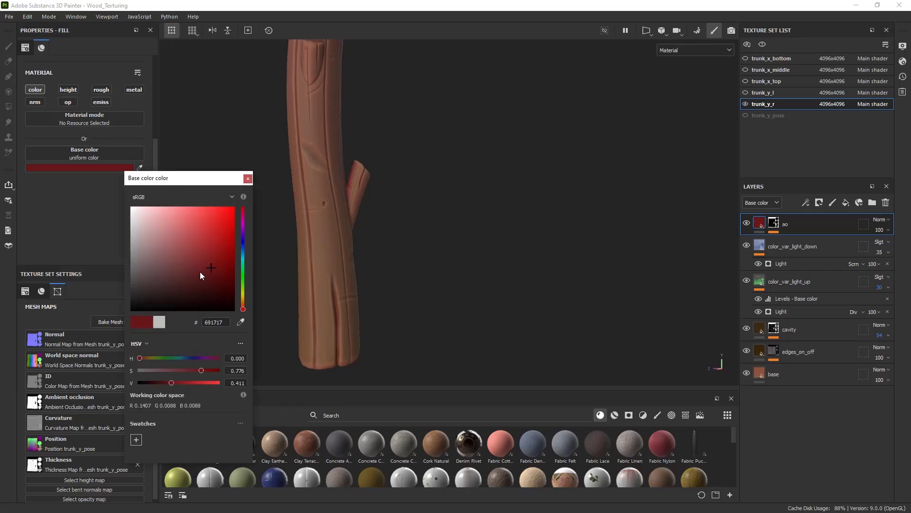
pyautogui.click(198, 272)
pyautogui.click(187, 261)
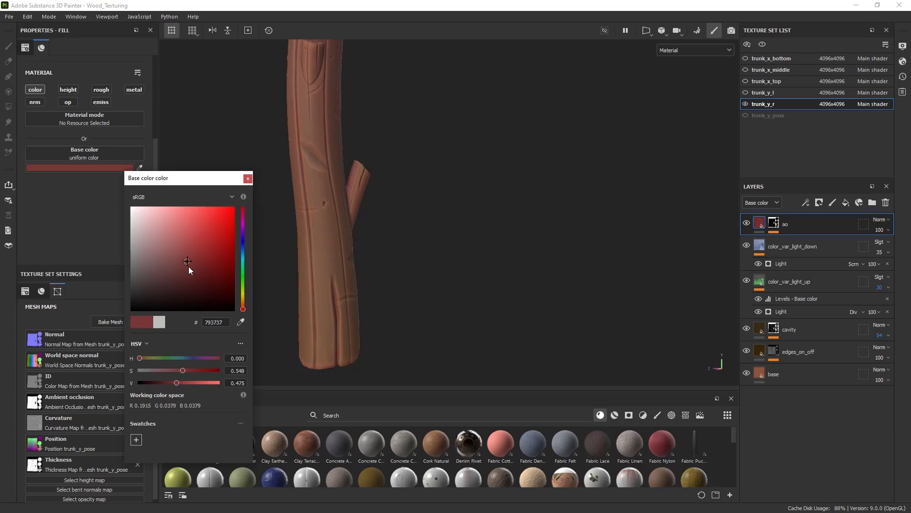
pyautogui.click(247, 179)
# Review the whole trunk from several angles and compare it with the cavity layer hidden and shown
pyautogui.keyDown('alt'); pyautogui.moveTo(392, 233); pyautogui.dragTo(361, 221); pyautogui.keyUp('alt')
pyautogui.keyDown('alt'); pyautogui.moveTo(360, 221); pyautogui.dragTo(297, 196, button='right'); pyautogui.keyUp('alt')
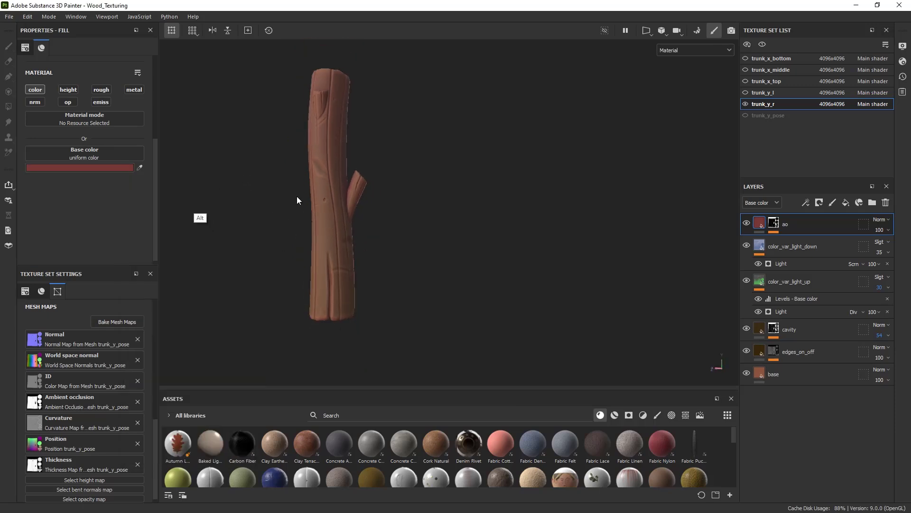
pyautogui.keyDown('alt'); pyautogui.moveTo(297, 197); pyautogui.dragTo(402, 226); pyautogui.keyUp('alt')
pyautogui.moveTo(406, 227)
pyautogui.keyDown('shift'); pyautogui.mouseDown(button='right')
pyautogui.moveTo(385, 229)
pyautogui.moveTo(404, 226)
pyautogui.mouseUp(button='right'); pyautogui.keyUp('shift')
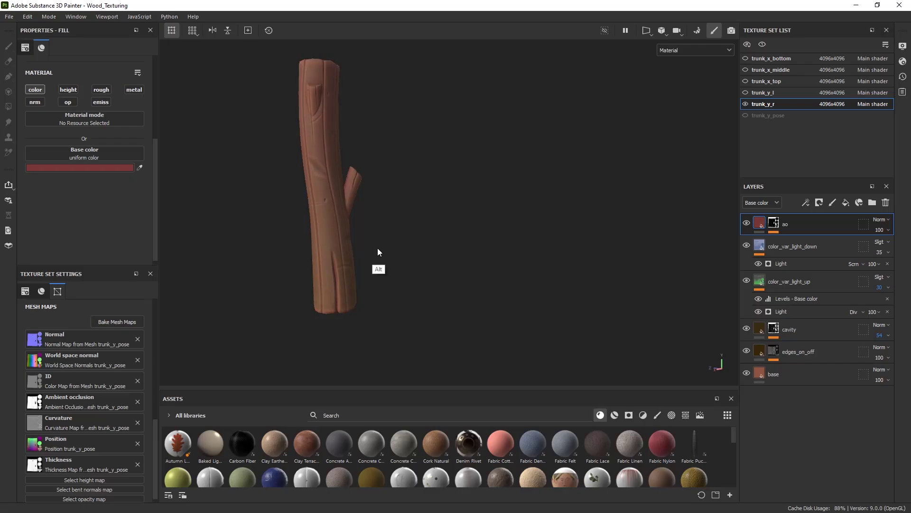
pyautogui.keyDown('alt'); pyautogui.moveTo(379, 261); pyautogui.dragTo(435, 263, button='middle'); pyautogui.keyUp('alt')
pyautogui.click(746, 329)
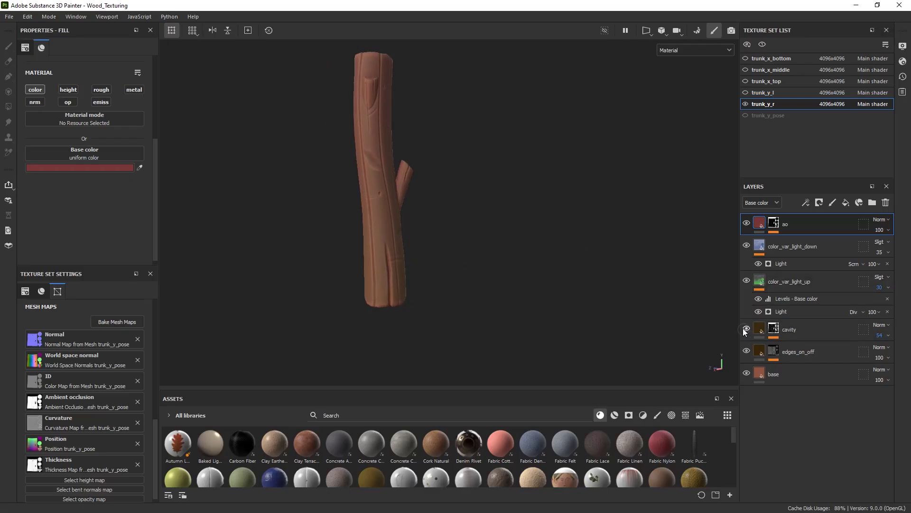
pyautogui.click(746, 329)
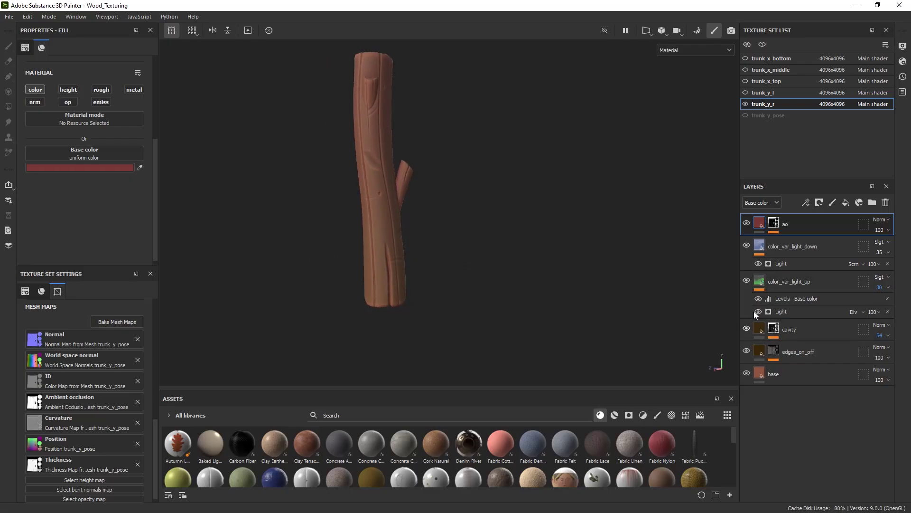
# Compare the ao layer's effect on the trunk and lower the layer's opacity to 48
pyautogui.click(746, 223)
pyautogui.click(886, 247)
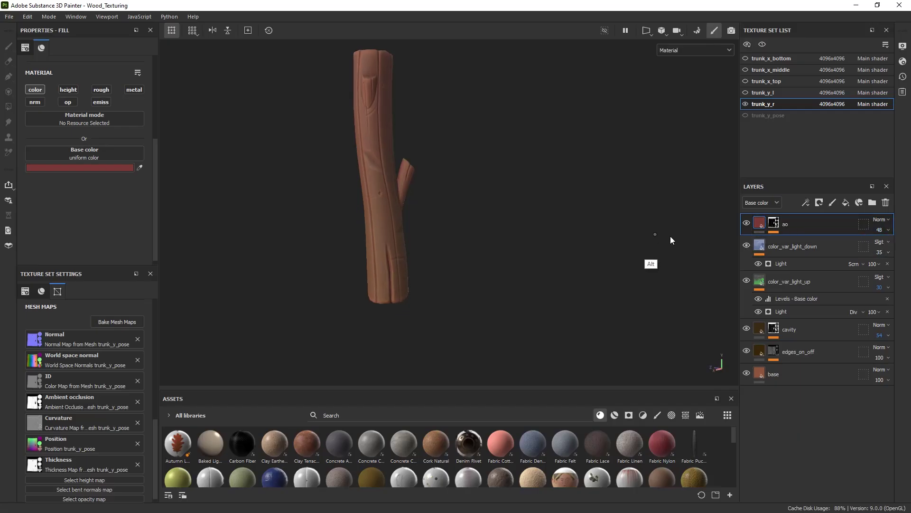
pyautogui.press('alt')
pyautogui.keyDown('alt'); pyautogui.moveTo(559, 237); pyautogui.dragTo(485, 236); pyautogui.keyUp('alt')
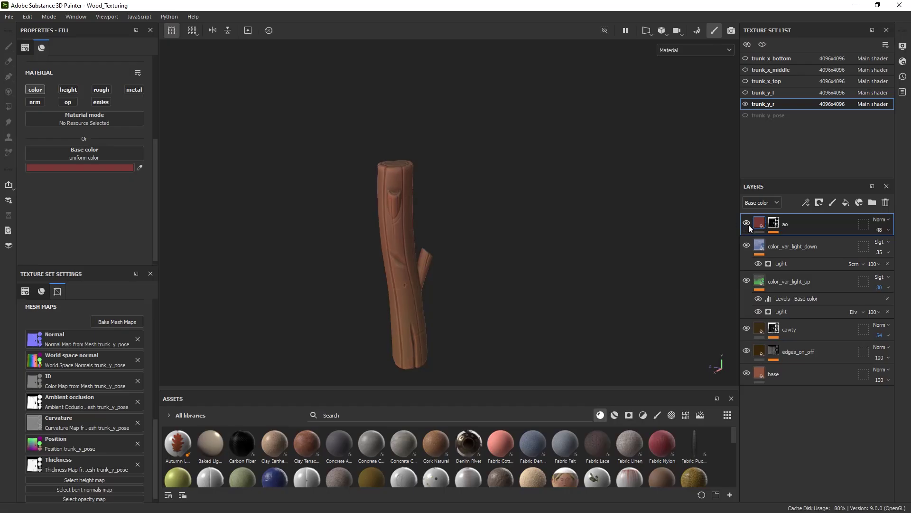
# Examine the trunk from several sides and under different lighting, in both the Base color and Material views
pyautogui.press('alt')
pyautogui.keyDown('alt'); pyautogui.moveTo(622, 254); pyautogui.dragTo(468, 204); pyautogui.keyUp('alt')
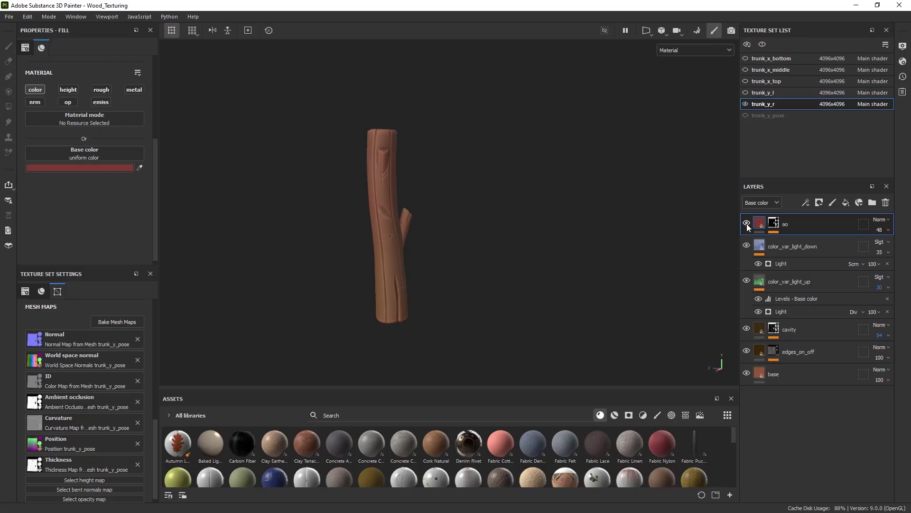
pyautogui.keyDown('shift'); pyautogui.moveTo(617, 240); pyautogui.dragTo(560, 228, button='right'); pyautogui.keyUp('shift')
pyautogui.press('c')
pyautogui.keyDown('alt'); pyautogui.moveTo(527, 236); pyautogui.dragTo(552, 246); pyautogui.keyUp('alt')
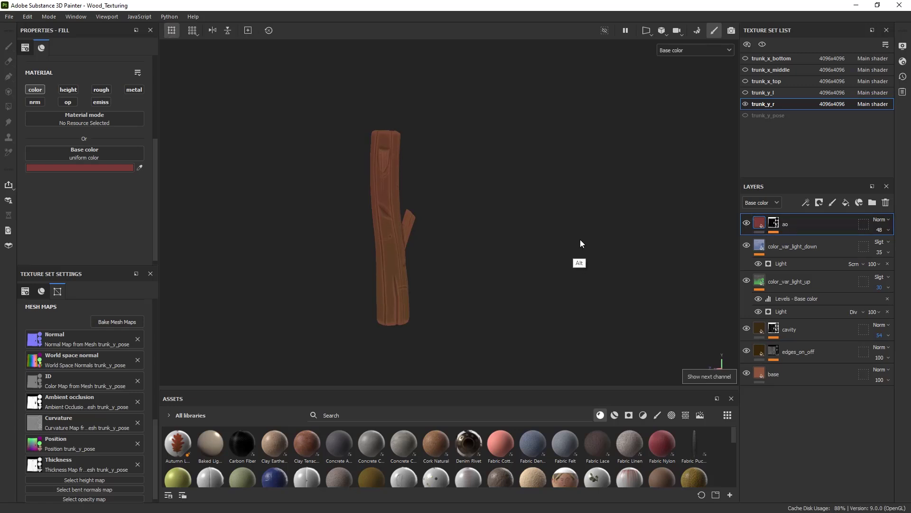
pyautogui.press('m')
pyautogui.keyDown('alt'); pyautogui.moveTo(445, 243); pyautogui.dragTo(536, 264); pyautogui.keyUp('alt')
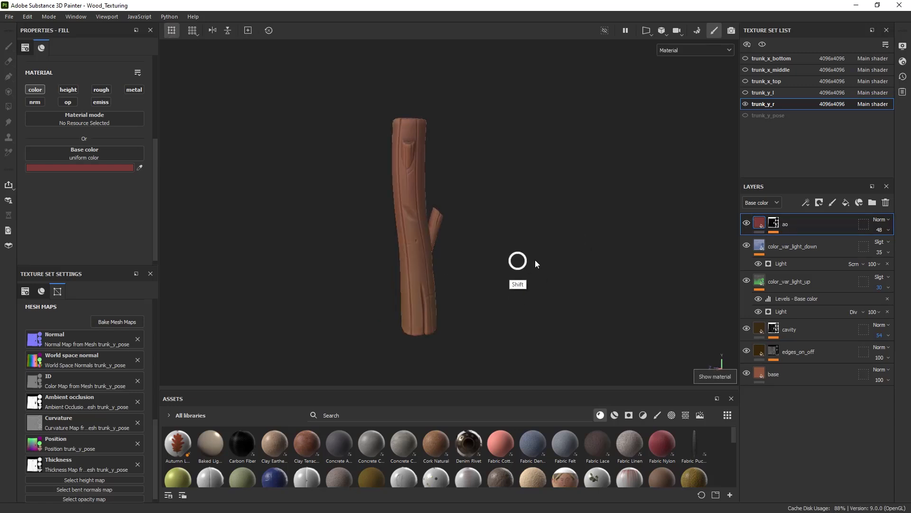
pyautogui.moveTo(536, 264)
pyautogui.keyDown('shift'); pyautogui.mouseDown(button='right')
pyautogui.moveTo(524, 261)
pyautogui.moveTo(524, 270)
pyautogui.mouseUp(button='right'); pyautogui.keyUp('shift')
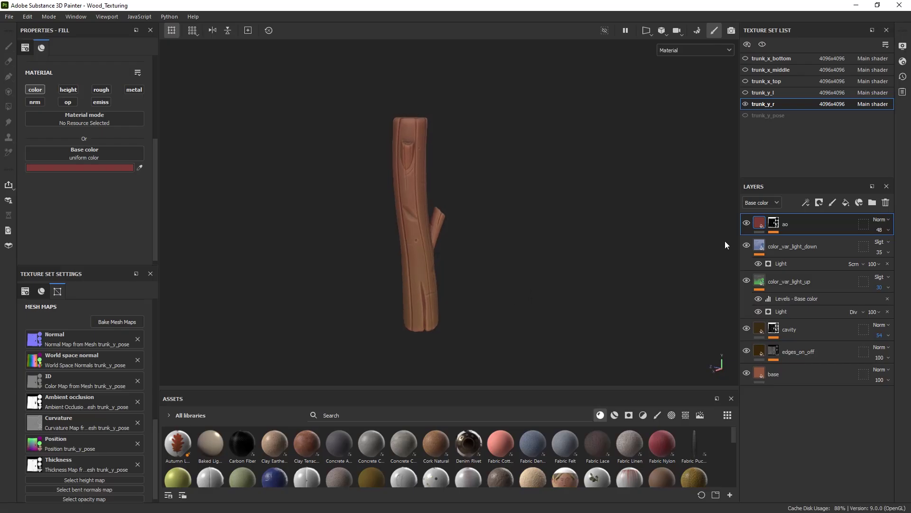
pyautogui.keyDown('alt'); pyautogui.moveTo(631, 216); pyautogui.dragTo(608, 212); pyautogui.keyUp('alt')
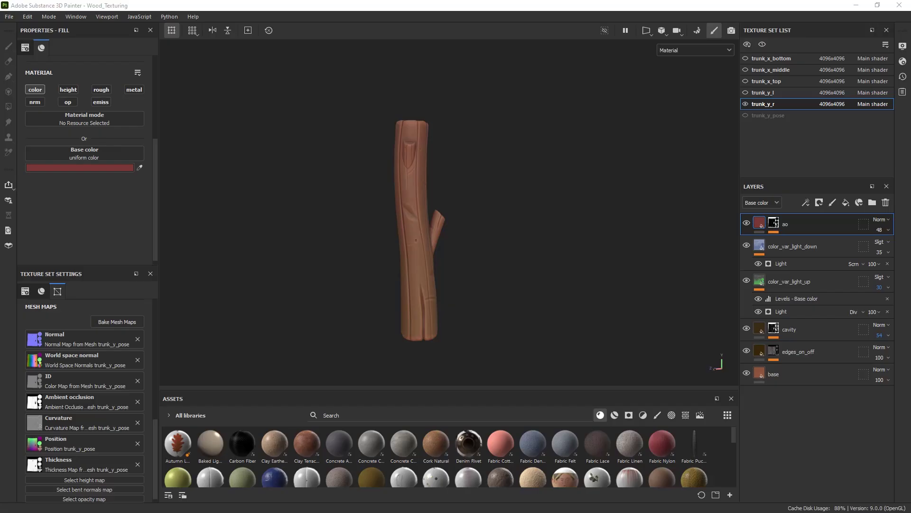
pyautogui.keyDown('alt'); pyautogui.moveTo(427, 325); pyautogui.dragTo(424, 276, button='middle'); pyautogui.keyUp('alt')
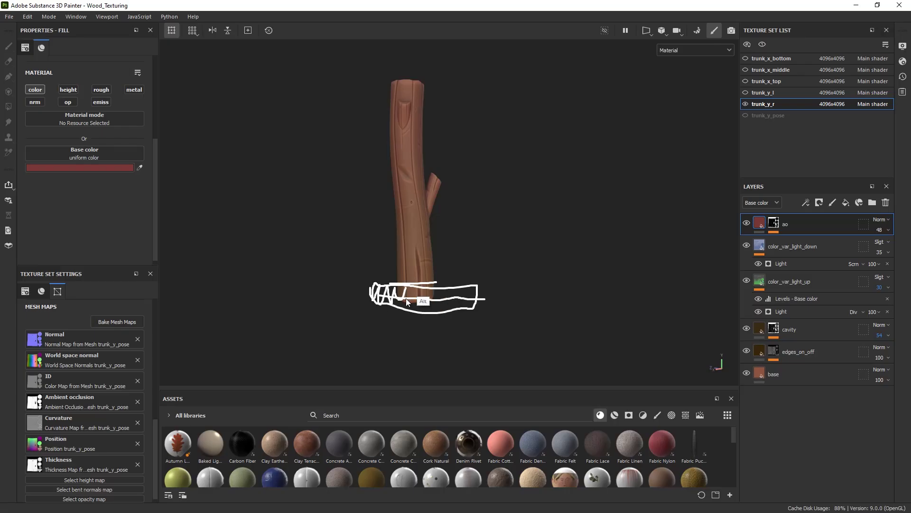
pyautogui.moveTo(406, 298)
pyautogui.mouseDown()
pyautogui.moveTo(436, 287)
pyautogui.moveTo(386, 304)
pyautogui.mouseUp()
pyautogui.press('Escape')
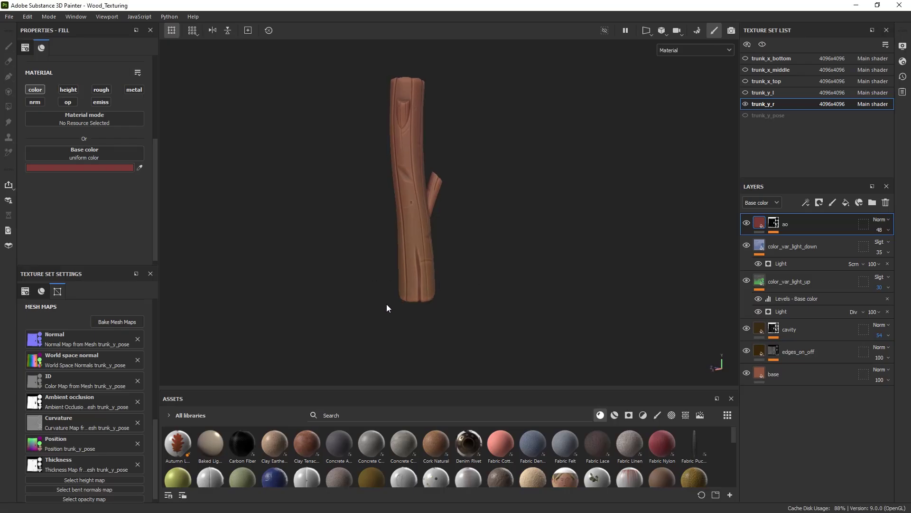
pyautogui.keyDown('alt'); pyautogui.moveTo(386, 304); pyautogui.dragTo(416, 300, button='right'); pyautogui.keyUp('alt')
pyautogui.moveTo(384, 287)
pyautogui.mouseDown()
pyautogui.moveTo(434, 312)
pyautogui.moveTo(465, 278)
pyautogui.mouseUp()
pyautogui.press('Escape')
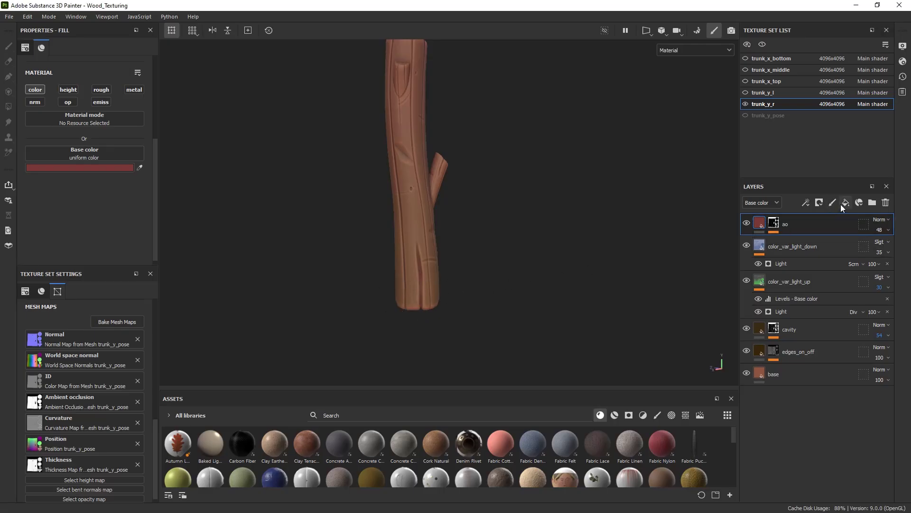
# Add a fill layer above ao that affects only the color channel and name it gradient
pyautogui.click(842, 205)
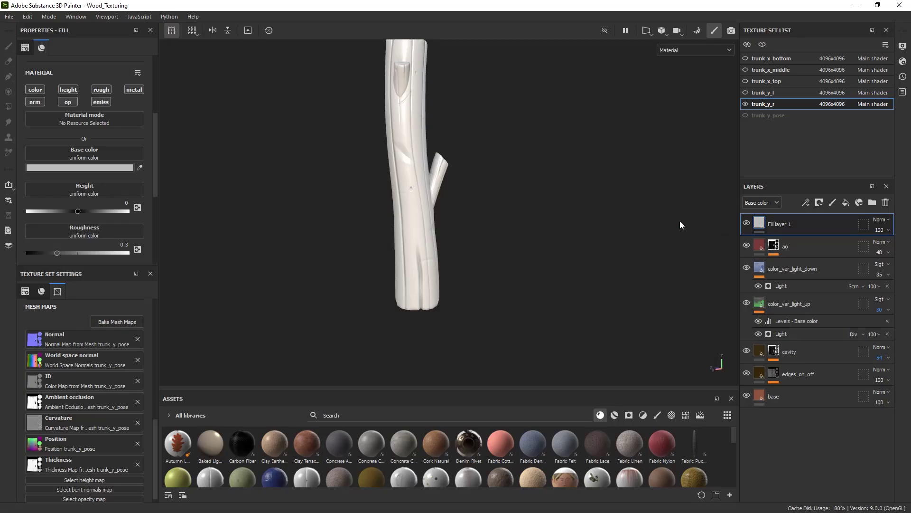
pyautogui.click(35, 90)
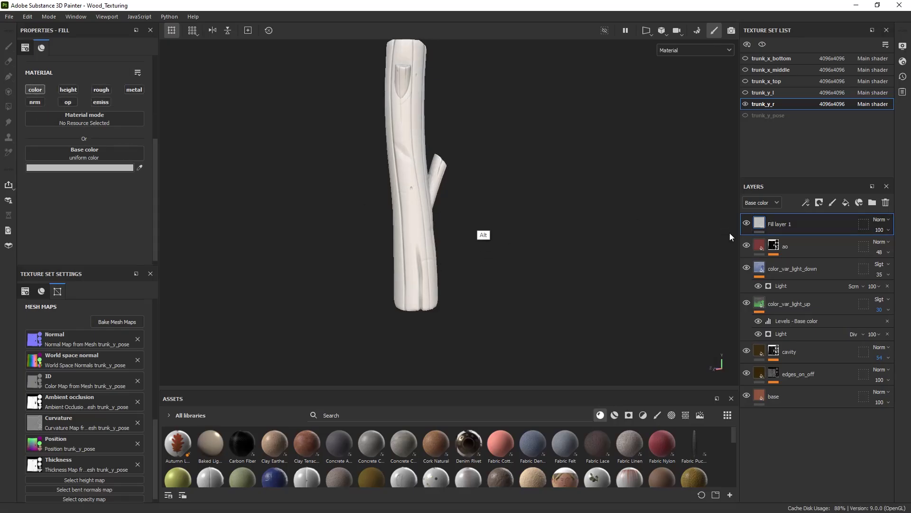
pyautogui.doubleClick(781, 223)
pyautogui.write('gradie')
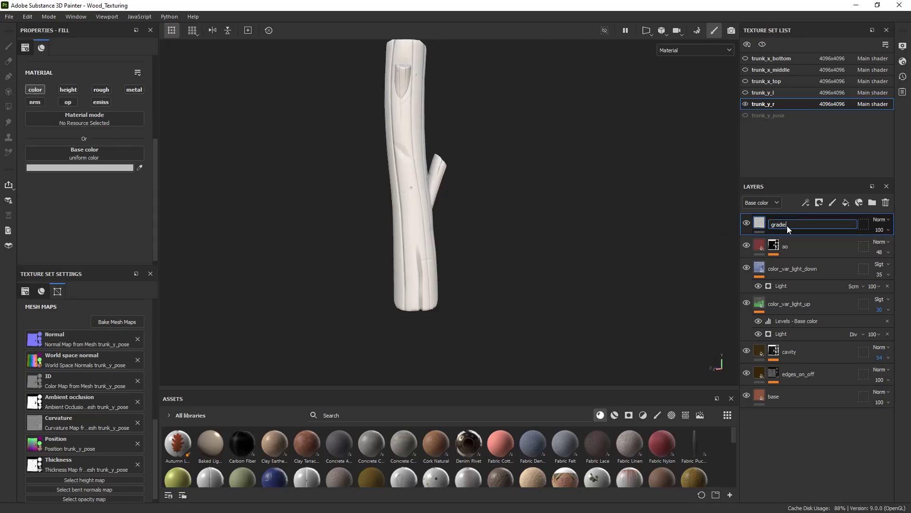
pyautogui.write('nt')
pyautogui.press('Return')
# Give the gradient layer the same dark red base color as the ao layer, 793737
pyautogui.click(103, 166)
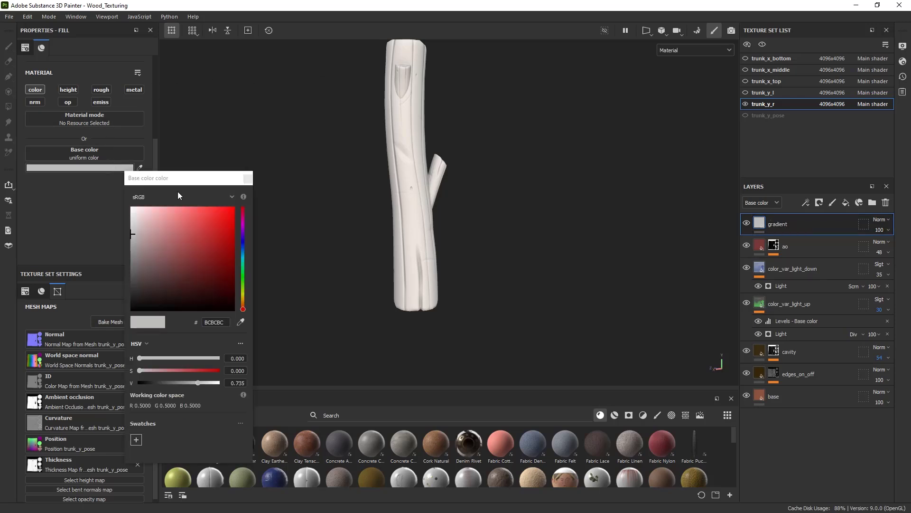
pyautogui.click(248, 178)
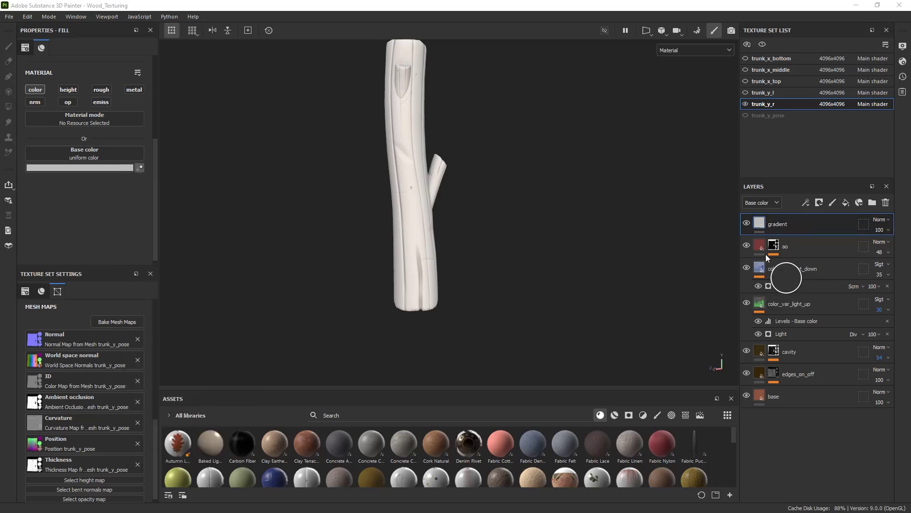
pyautogui.click(759, 243)
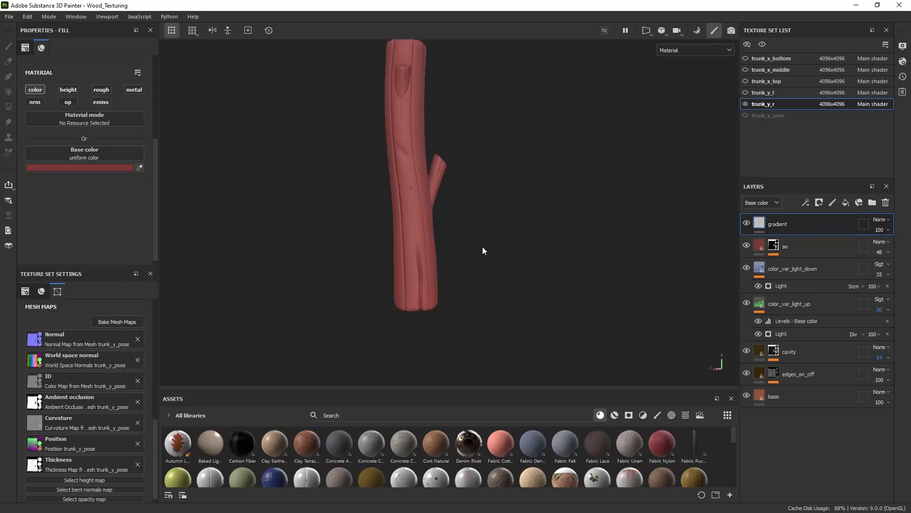
pyautogui.click(123, 170)
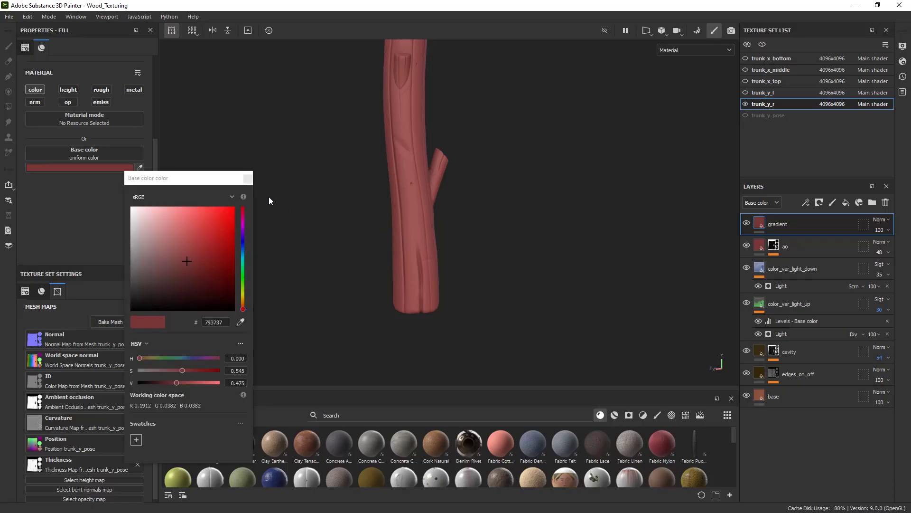
pyautogui.click(248, 178)
pyautogui.keyDown('alt'); pyautogui.moveTo(375, 246); pyautogui.dragTo(384, 231); pyautogui.keyUp('alt')
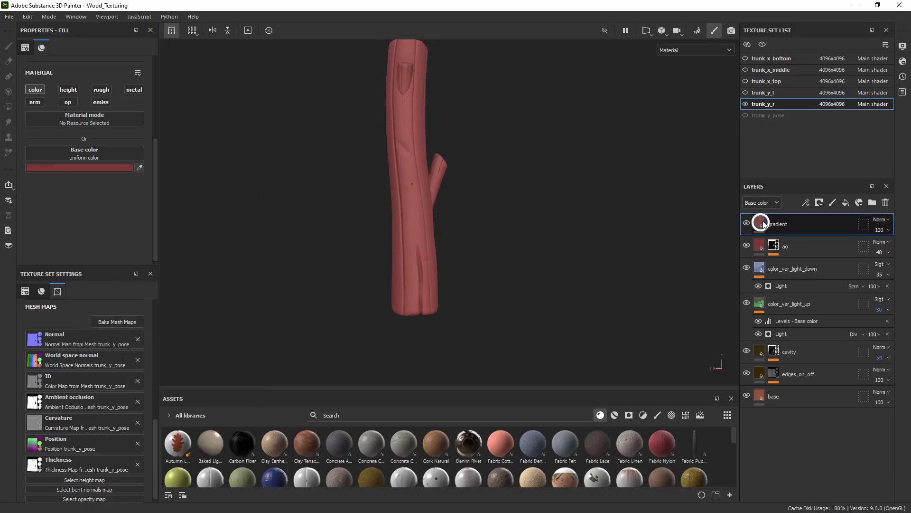
# Add a black mask to the gradient layer and drive it with a Position generator
pyautogui.rightClick(763, 223)
pyautogui.click(810, 18)
pyautogui.rightClick(779, 227)
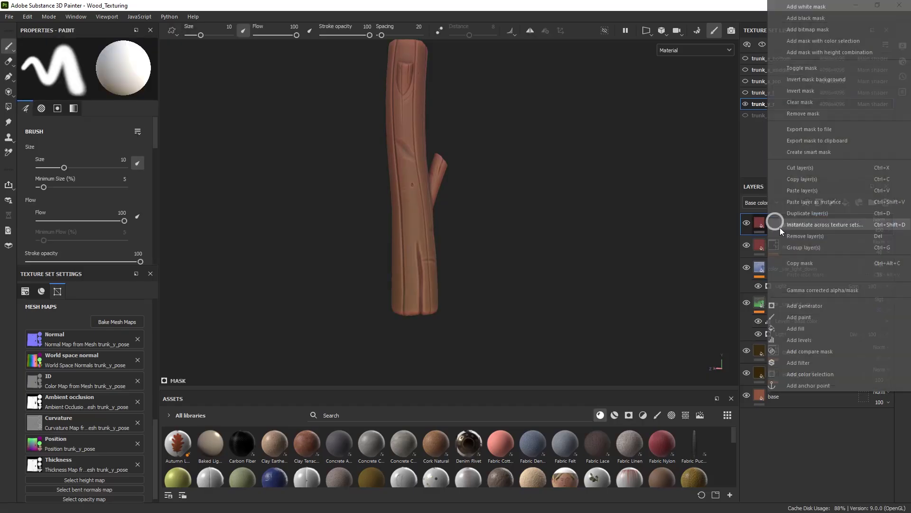
pyautogui.click(815, 306)
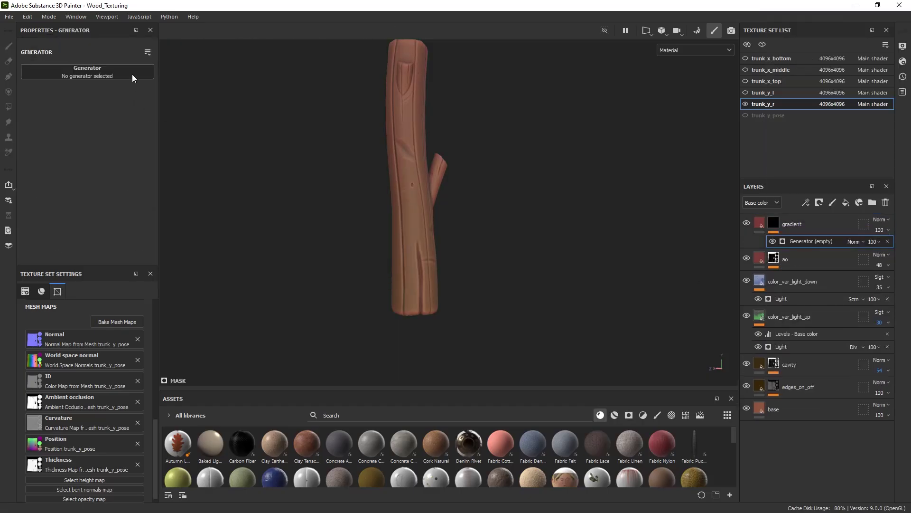
pyautogui.click(133, 75)
pyautogui.press('BackSpace')
pyautogui.press('BackSpace')
pyautogui.press('BackSpace')
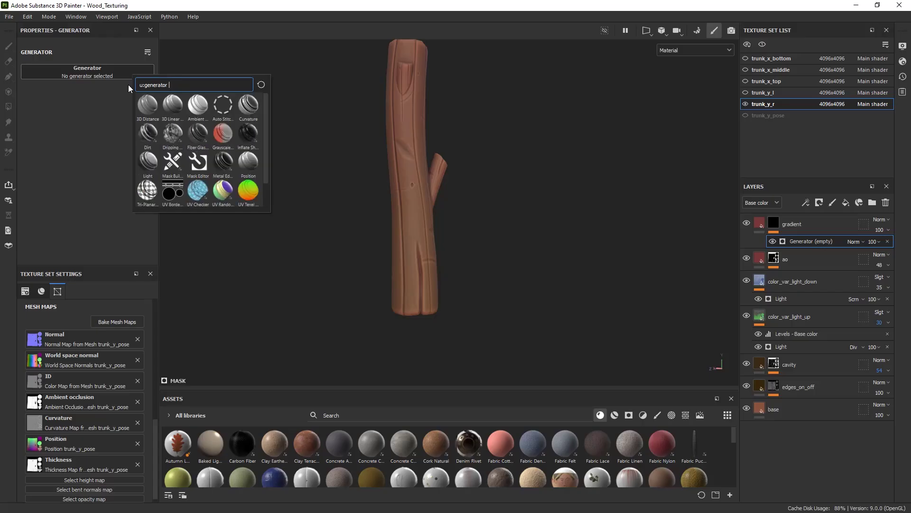
pyautogui.write('posi')
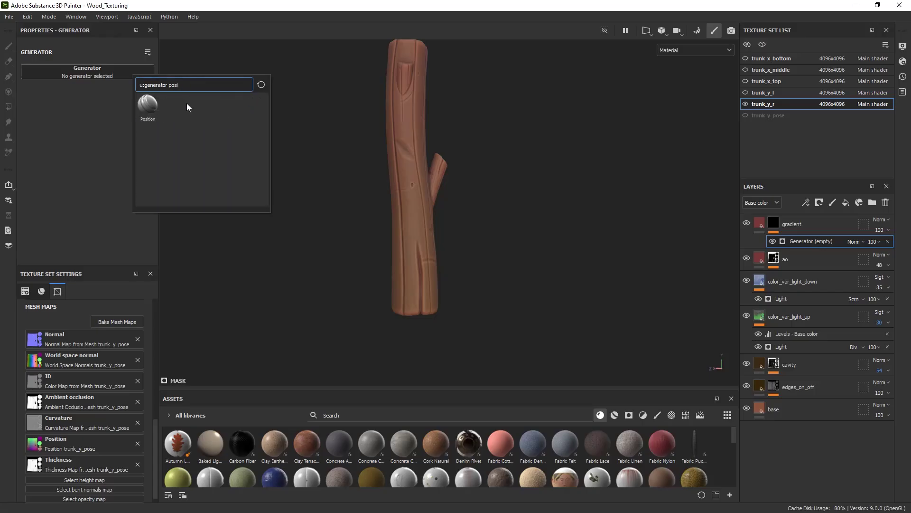
pyautogui.click(150, 105)
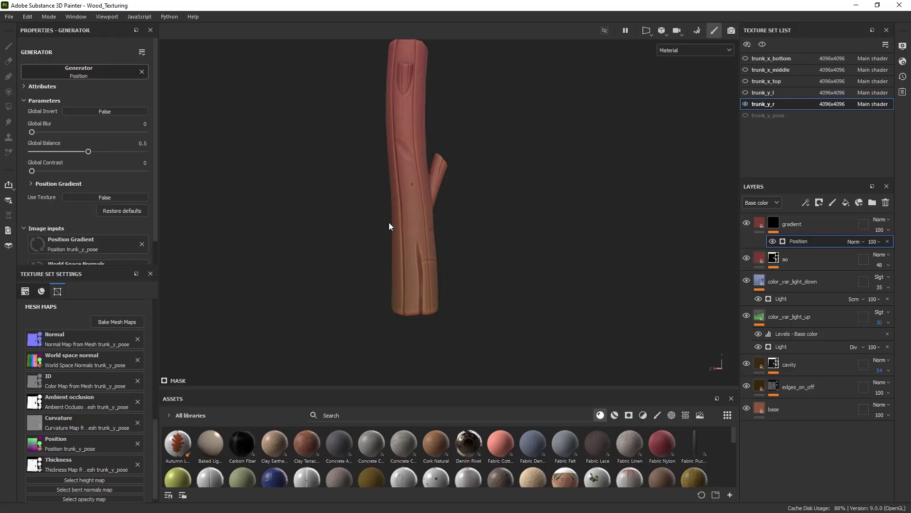
# Invert the Position mask and set Global Blur to 16 and Global Balance to 0.92, limiting the gradient to the trunk's base
pyautogui.click(119, 111)
pyautogui.keyDown('alt'); pyautogui.click(774, 222); pyautogui.keyUp('alt')
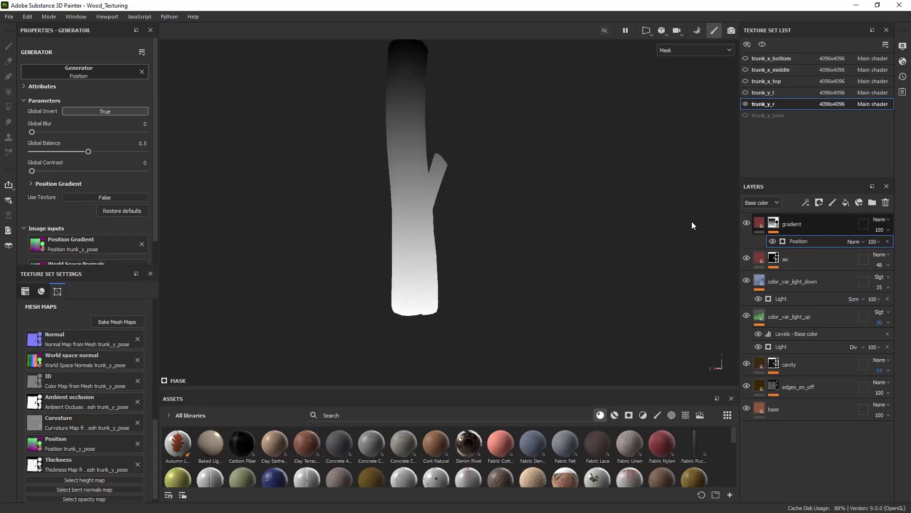
pyautogui.keyDown('alt'); pyautogui.moveTo(466, 187); pyautogui.dragTo(458, 201); pyautogui.keyUp('alt')
pyautogui.moveTo(89, 151); pyautogui.dragTo(137, 160)
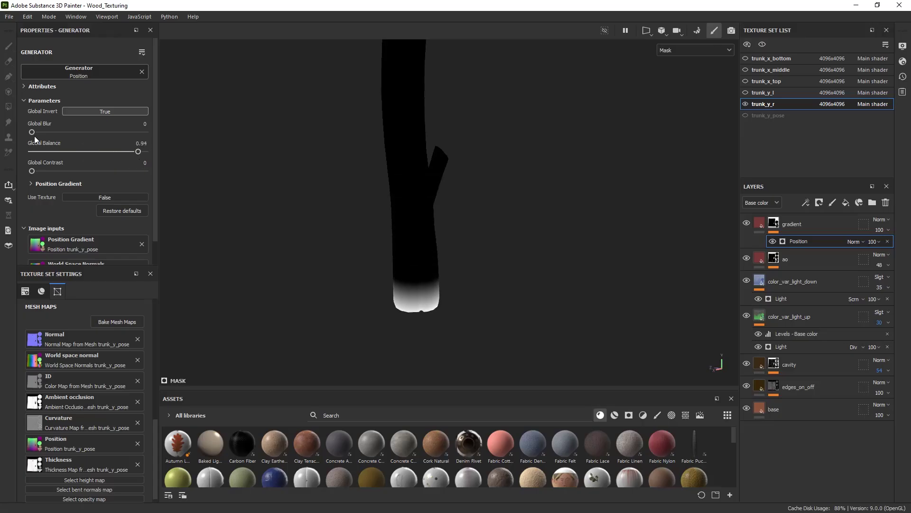
pyautogui.moveTo(32, 132); pyautogui.dragTo(14, 138)
pyautogui.moveTo(32, 171); pyautogui.dragTo(31, 171)
pyautogui.moveTo(138, 151); pyautogui.dragTo(112, 152)
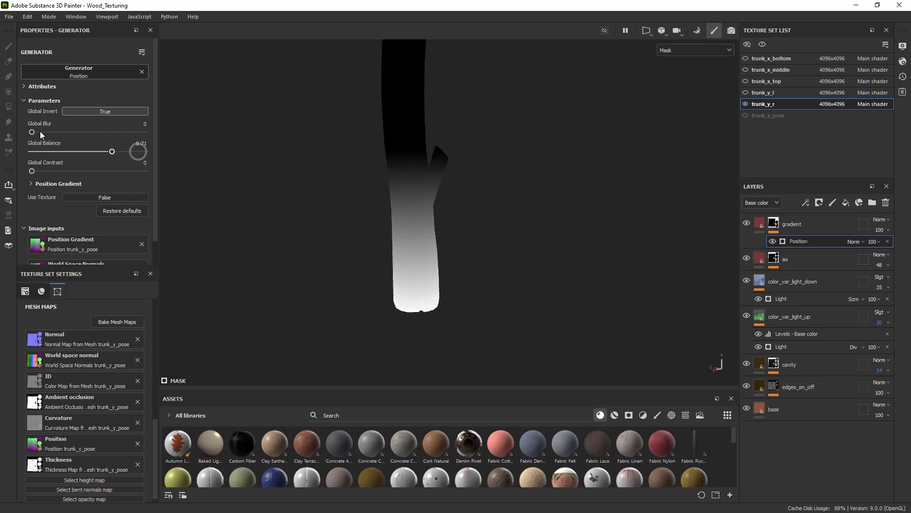
pyautogui.moveTo(39, 131); pyautogui.dragTo(167, 137)
pyautogui.moveTo(112, 152); pyautogui.dragTo(135, 152)
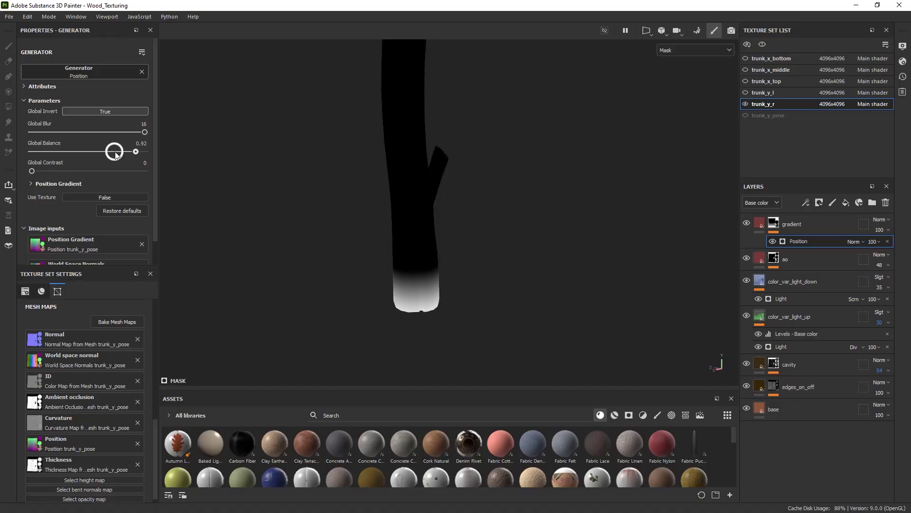
# Set the gradient layer's blend mode to Multiply and its opacity to 40
pyautogui.press('m')
pyautogui.keyDown('alt'); pyautogui.moveTo(412, 271); pyautogui.dragTo(451, 269); pyautogui.keyUp('alt')
pyautogui.click(879, 221)
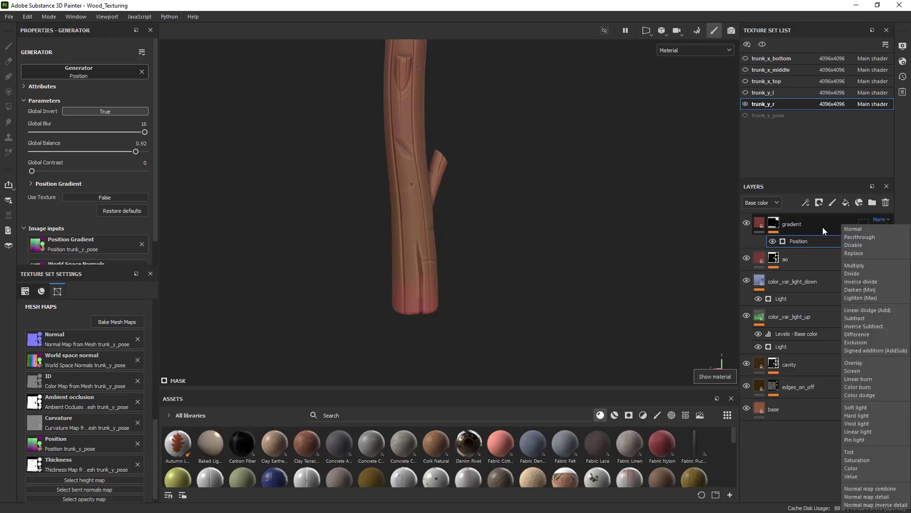
pyautogui.click(848, 267)
pyautogui.keyDown('alt'); pyautogui.moveTo(591, 285); pyautogui.dragTo(553, 263); pyautogui.keyUp('alt')
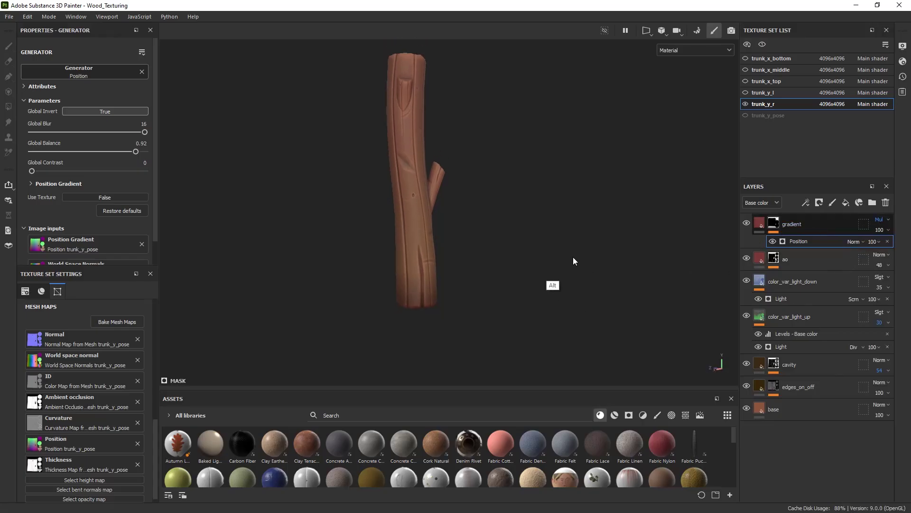
pyautogui.click(888, 231)
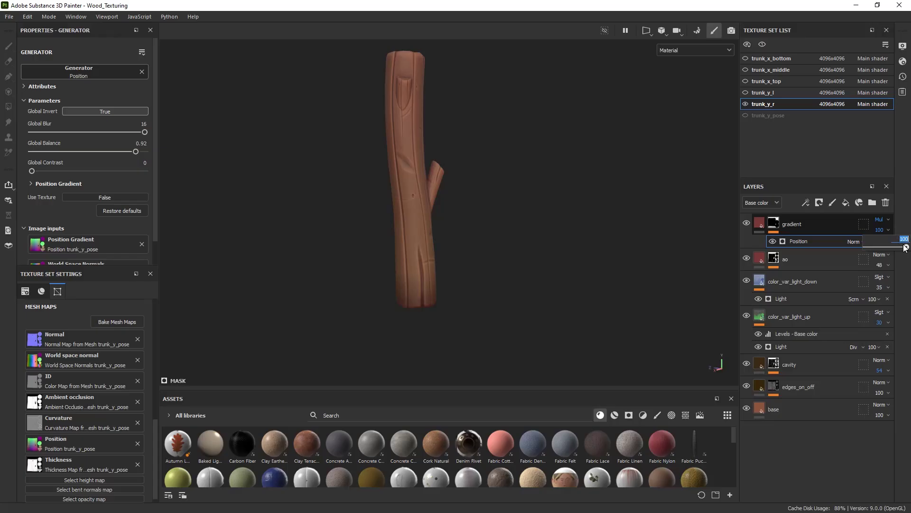
pyautogui.write('20')
pyautogui.press('Return')
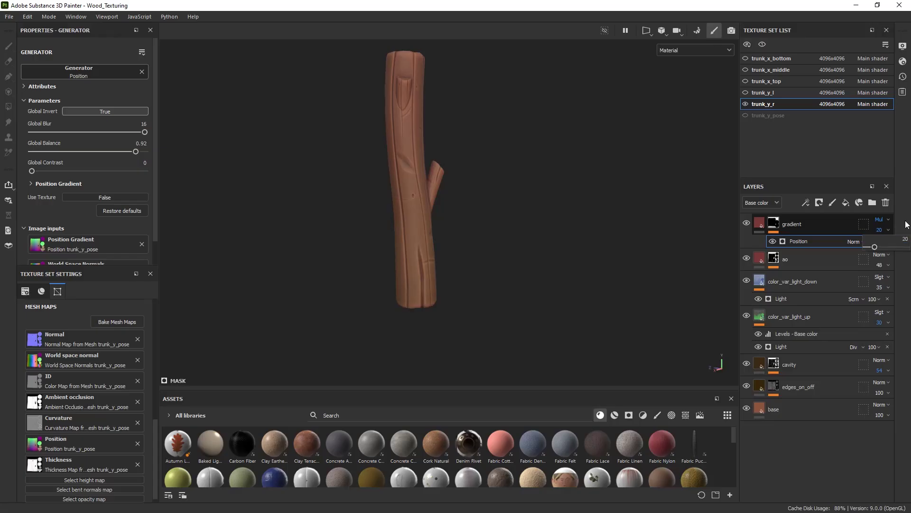
pyautogui.click(903, 244)
pyautogui.press('Return')
pyautogui.keyDown('alt'); pyautogui.moveTo(607, 221); pyautogui.dragTo(594, 233); pyautogui.keyUp('alt')
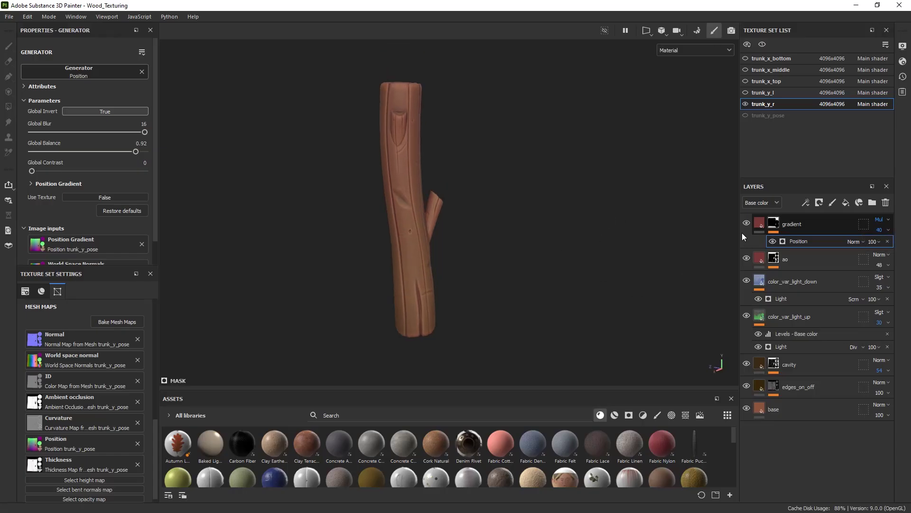
# Compare the trunk's base with the gradient layer hidden and shown
pyautogui.click(747, 224)
pyautogui.click(748, 223)
pyautogui.keyDown('alt'); pyautogui.moveTo(449, 306); pyautogui.dragTo(461, 283); pyautogui.keyUp('alt')
pyautogui.keyDown('alt'); pyautogui.moveTo(837, 242); pyautogui.dragTo(825, 257); pyautogui.keyUp('alt')
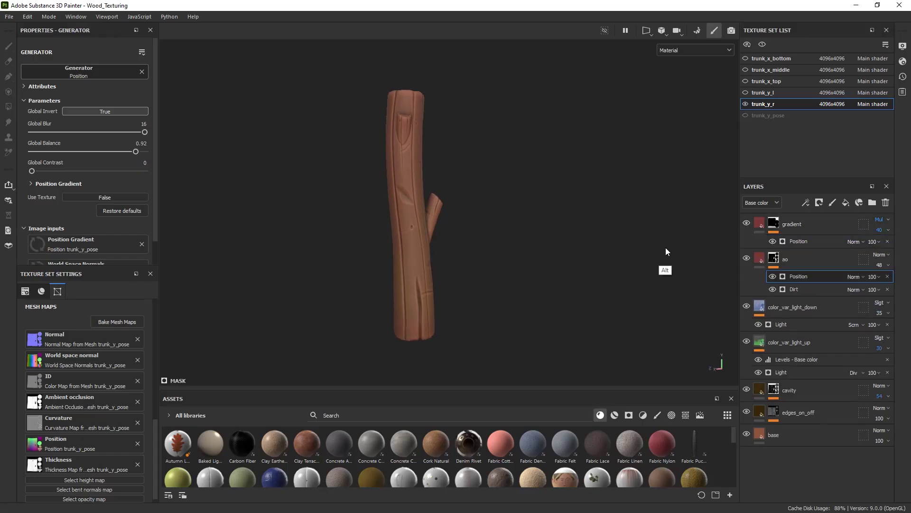
pyautogui.hotkey('ctrl', 'z')
pyautogui.keyDown('alt'); pyautogui.moveTo(605, 261); pyautogui.dragTo(598, 253); pyautogui.keyUp('alt')
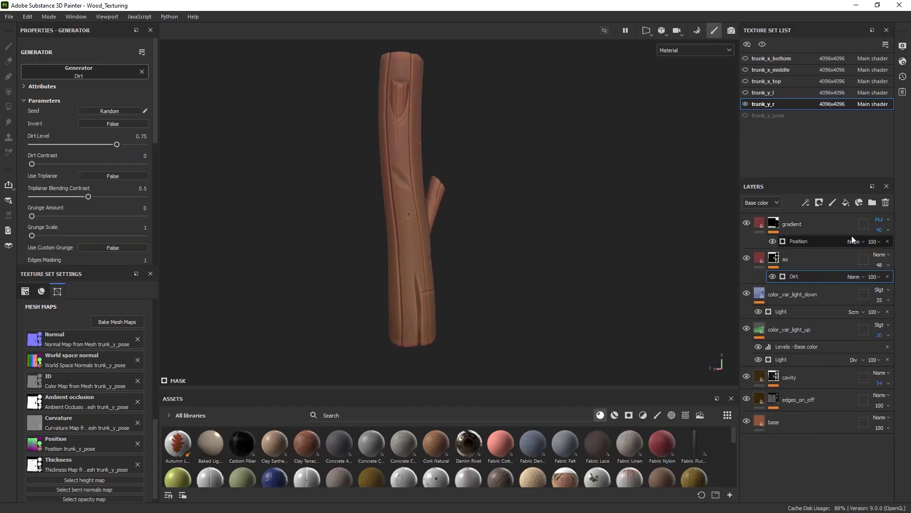
# Raise the gradient layer's opacity to 55 and compare the trunk with the layer hidden and shown
pyautogui.click(880, 230)
pyautogui.moveTo(882, 247); pyautogui.dragTo(888, 247)
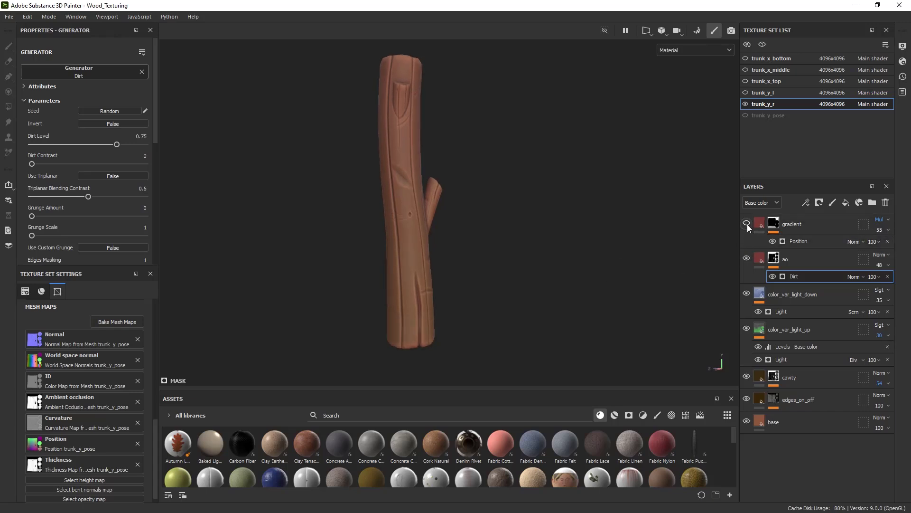
pyautogui.keyDown('alt'); pyautogui.moveTo(697, 237); pyautogui.dragTo(427, 246, button='right'); pyautogui.keyUp('alt')
pyautogui.keyDown('alt'); pyautogui.moveTo(420, 244); pyautogui.dragTo(463, 251); pyautogui.keyUp('alt')
pyautogui.keyDown('alt'); pyautogui.moveTo(463, 251); pyautogui.dragTo(605, 275, button='right'); pyautogui.keyUp('alt')
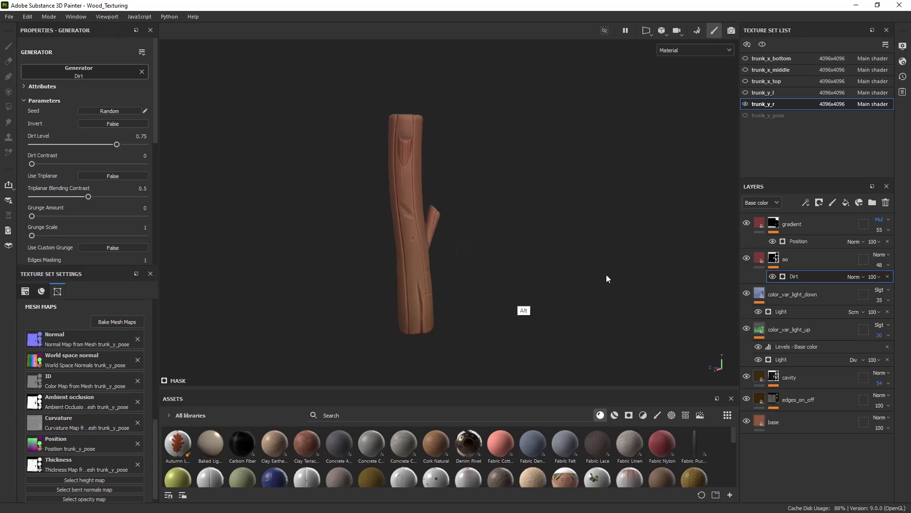
pyautogui.click(746, 223)
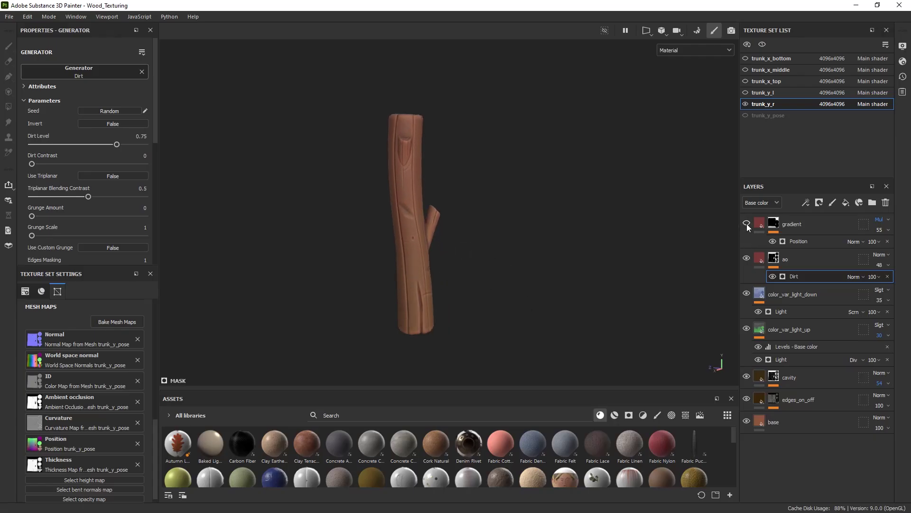
pyautogui.click(747, 224)
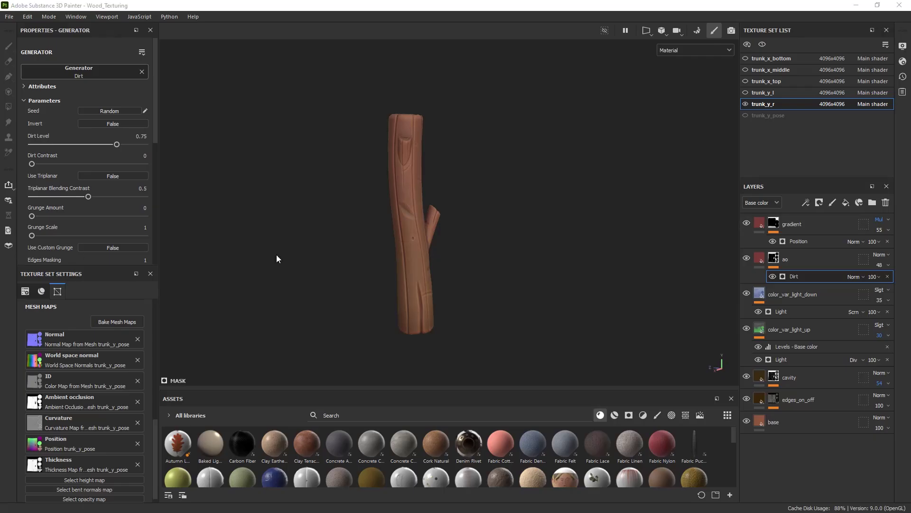
pyautogui.keyDown('alt'); pyautogui.moveTo(276, 259); pyautogui.dragTo(445, 221); pyautogui.keyUp('alt')
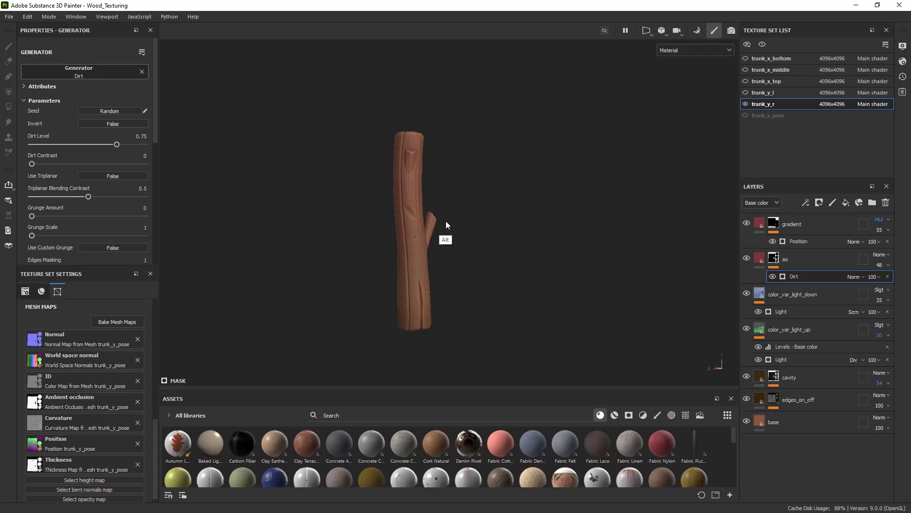
# Add a fill layer above gradient, name it baked_light and restrict it to the color channel
pyautogui.click(836, 226)
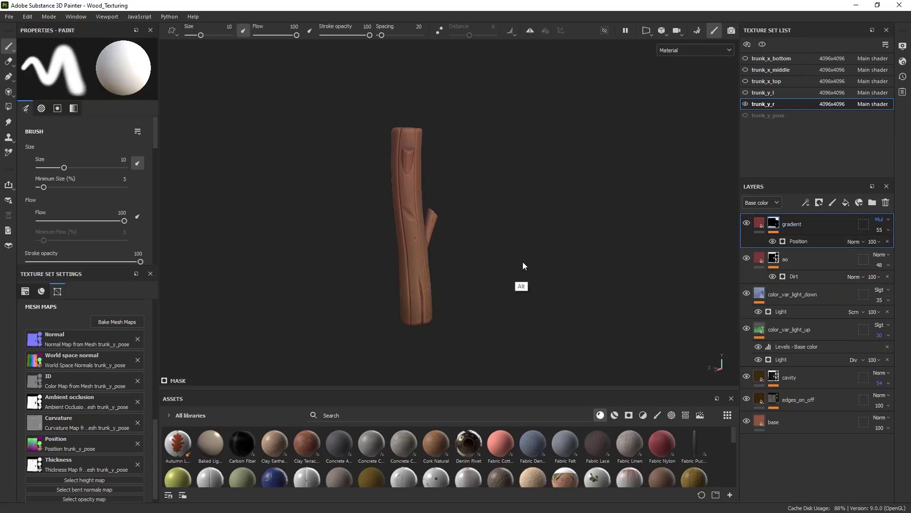
pyautogui.click(846, 203)
pyautogui.doubleClick(791, 223)
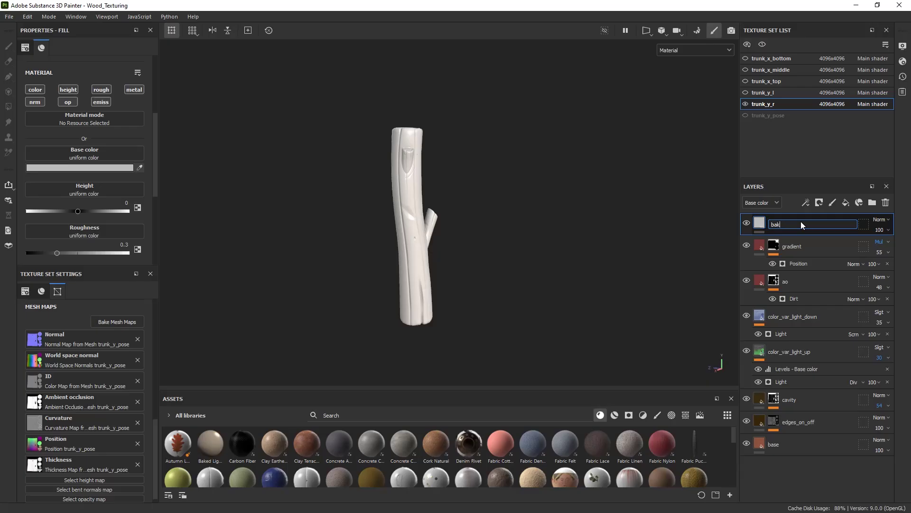
pyautogui.write('baked_light')
pyautogui.press('Return')
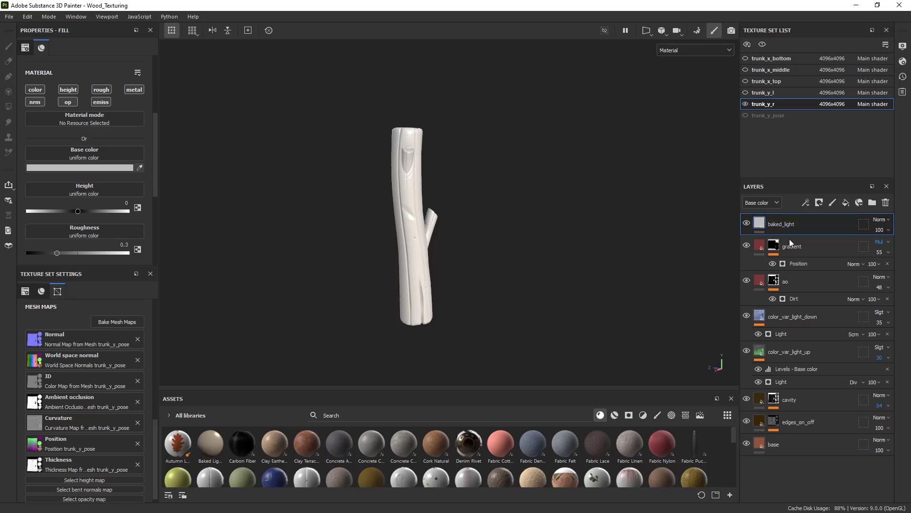
pyautogui.click(35, 89)
# Add a Baked Lighting Stylized filter to the baked_light layer
pyautogui.rightClick(758, 222)
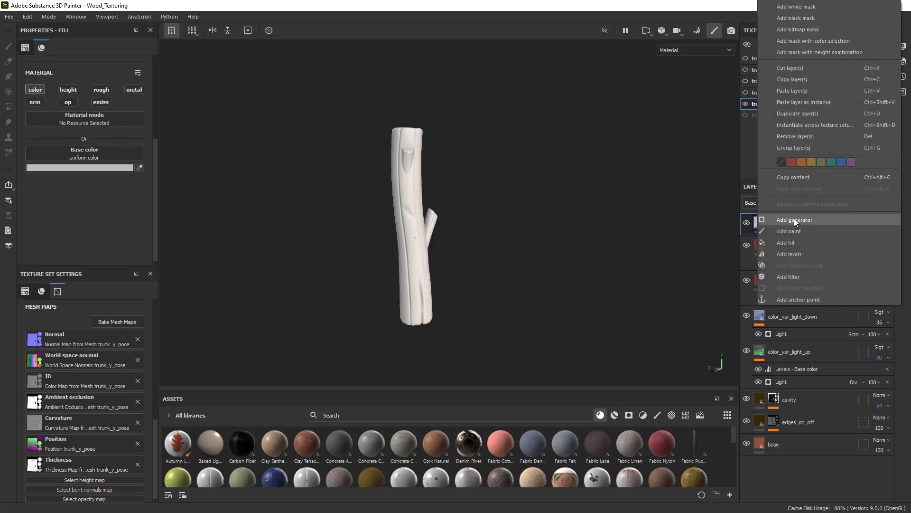
pyautogui.click(799, 277)
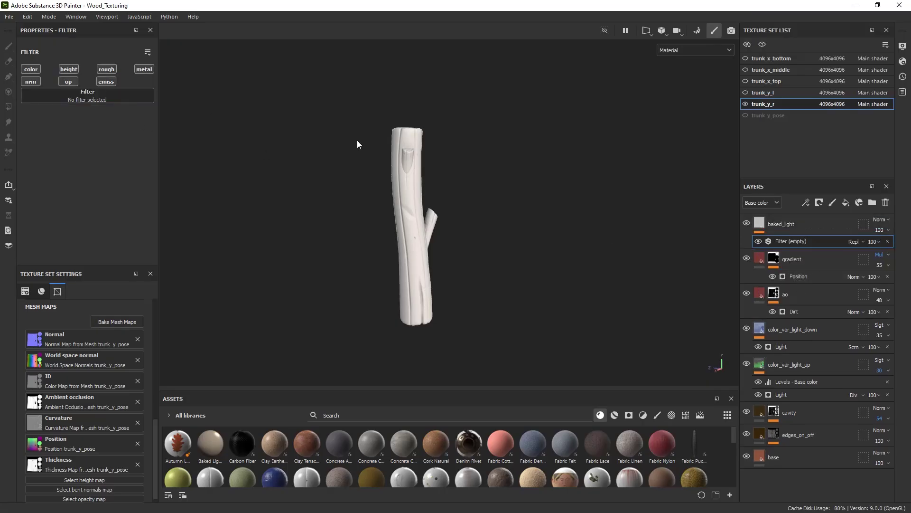
pyautogui.click(31, 69)
pyautogui.click(85, 97)
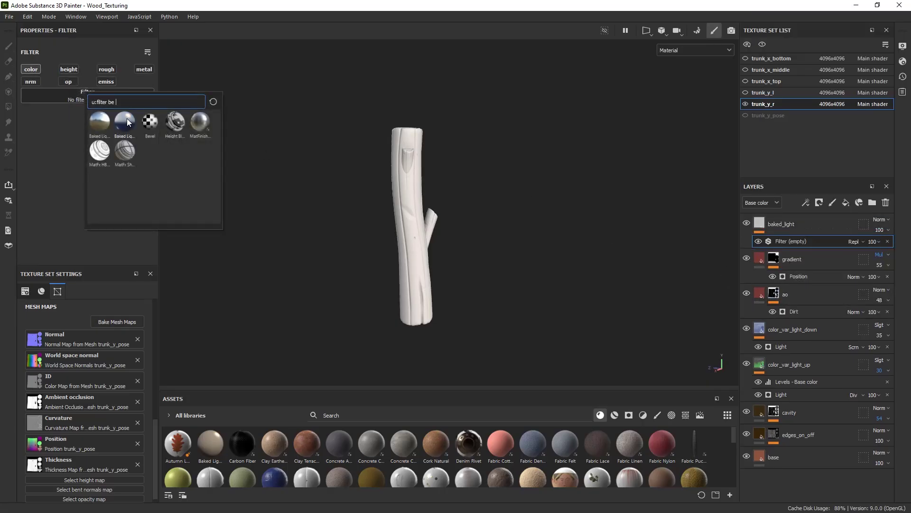
pyautogui.click(124, 123)
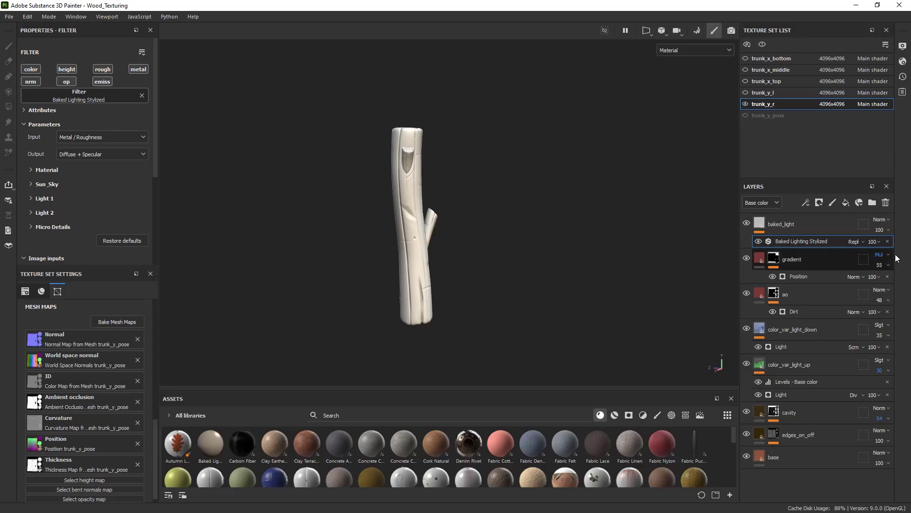
# Set the baked_light layer's blend mode to Passthrough and compare the trunk with the layer hidden and shown
pyautogui.click(872, 242)
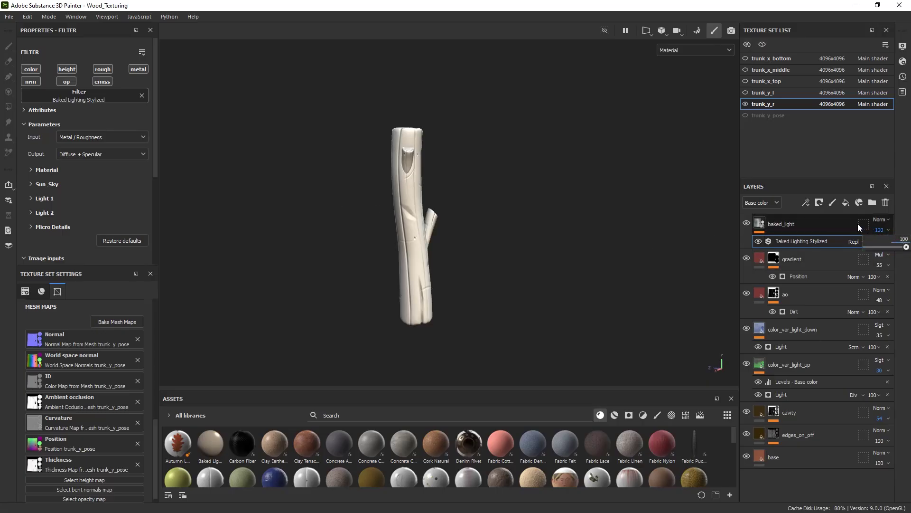
pyautogui.click(887, 220)
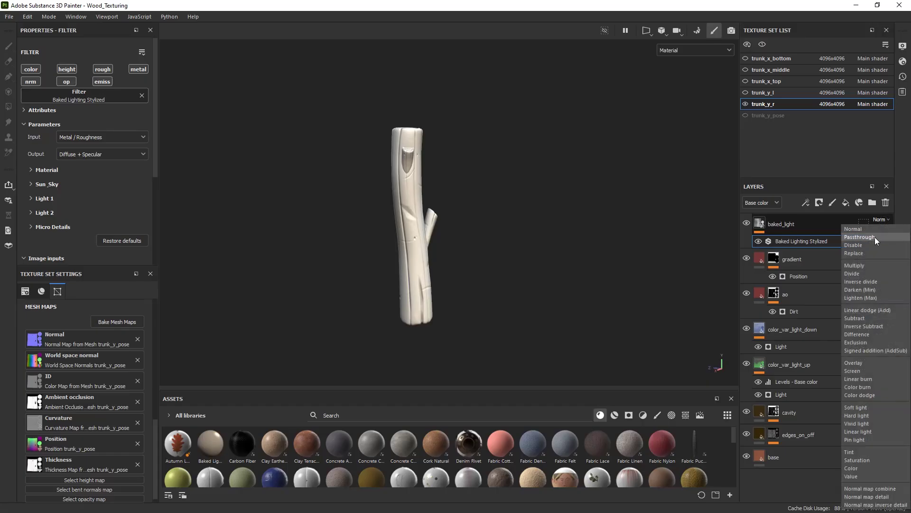
pyautogui.click(876, 236)
pyautogui.keyDown('alt'); pyautogui.moveTo(519, 240); pyautogui.dragTo(585, 273, button='right'); pyautogui.keyUp('alt')
pyautogui.click(805, 229)
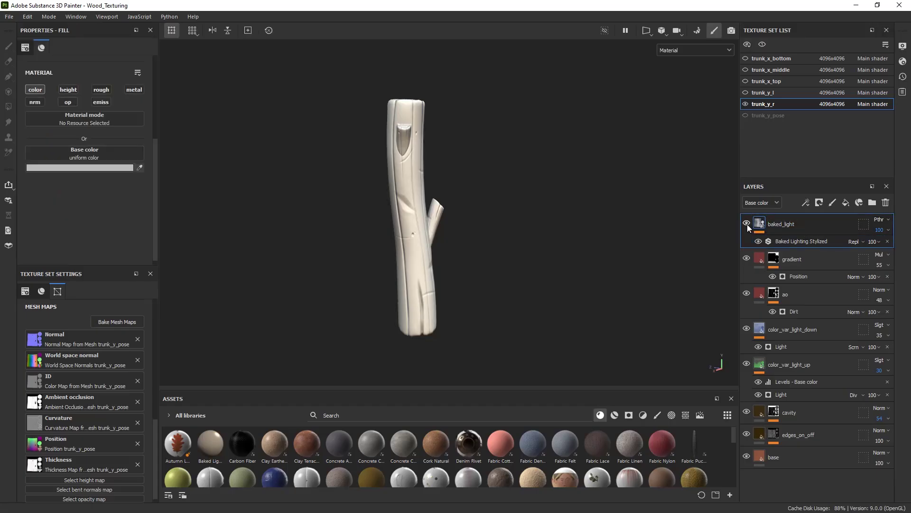
pyautogui.click(746, 224)
pyautogui.click(747, 224)
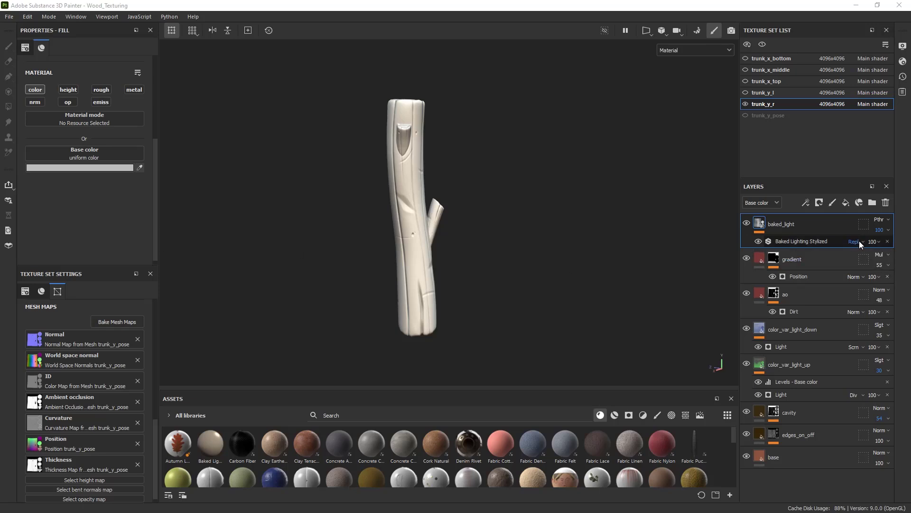
# Set the baked_light layer's opacity to 27 and check the effect on the trunk
pyautogui.click(817, 243)
pyautogui.click(805, 224)
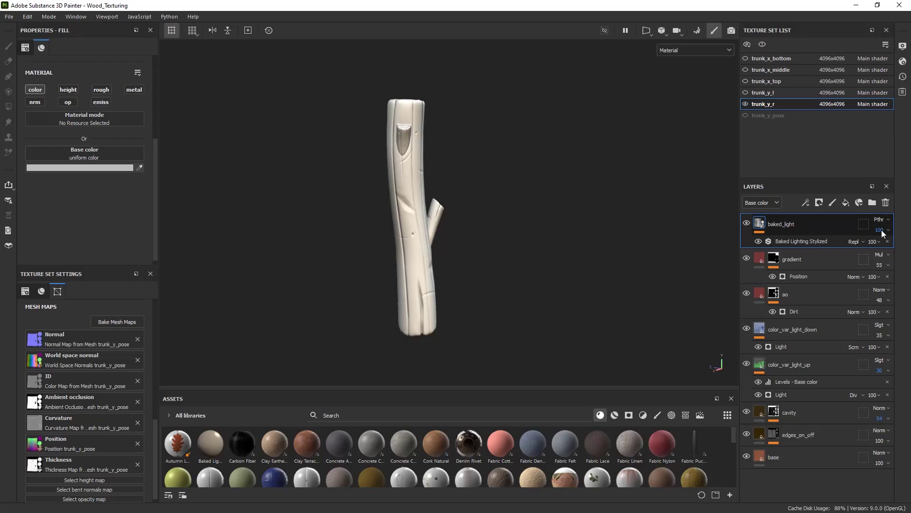
pyautogui.click(882, 230)
pyautogui.click(907, 238)
pyautogui.write('27')
pyautogui.press('Return')
pyautogui.keyDown('alt'); pyautogui.moveTo(498, 216); pyautogui.dragTo(526, 220); pyautogui.keyUp('alt')
pyautogui.keyDown('alt'); pyautogui.moveTo(526, 221); pyautogui.dragTo(545, 242, button='right'); pyautogui.keyUp('alt')
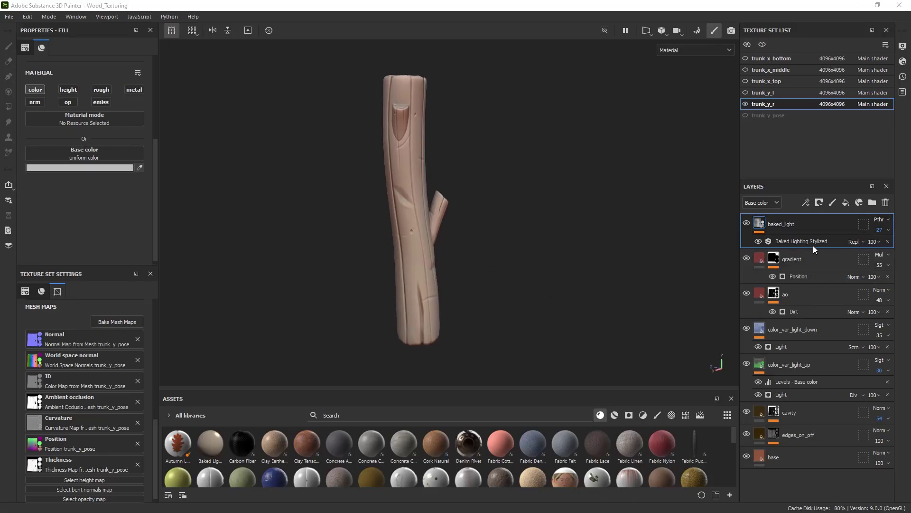
# Restrict the Baked Lighting Stylized filter to the color channel and compare the trunk with baked_light hidden and shown
pyautogui.click(800, 242)
pyautogui.click(35, 72)
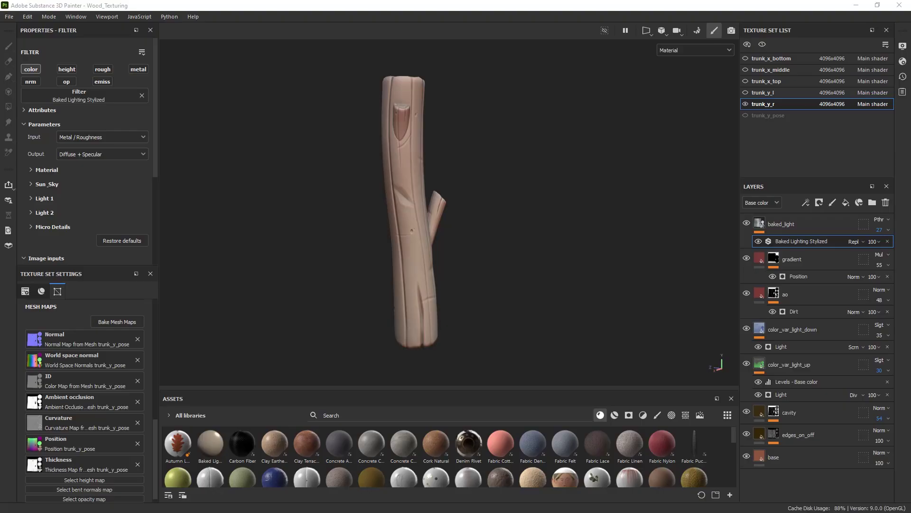
pyautogui.click(802, 227)
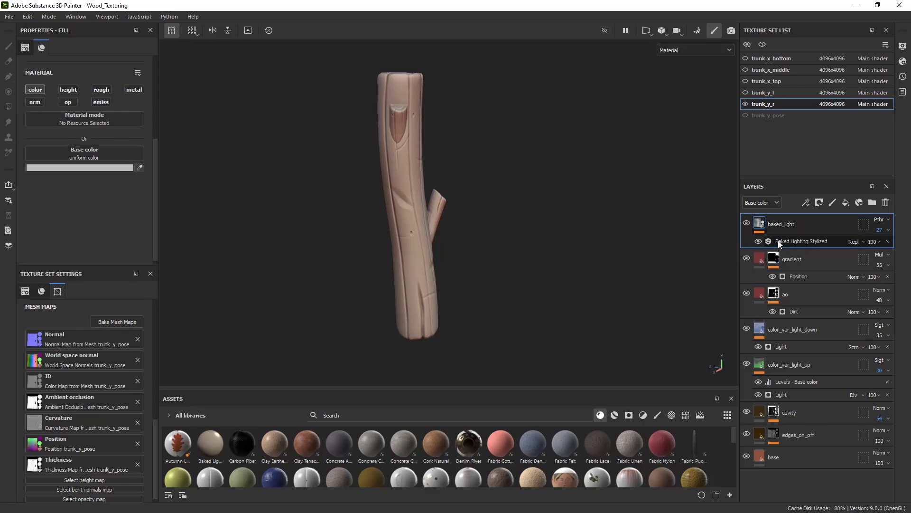
pyautogui.click(839, 243)
pyautogui.click(747, 223)
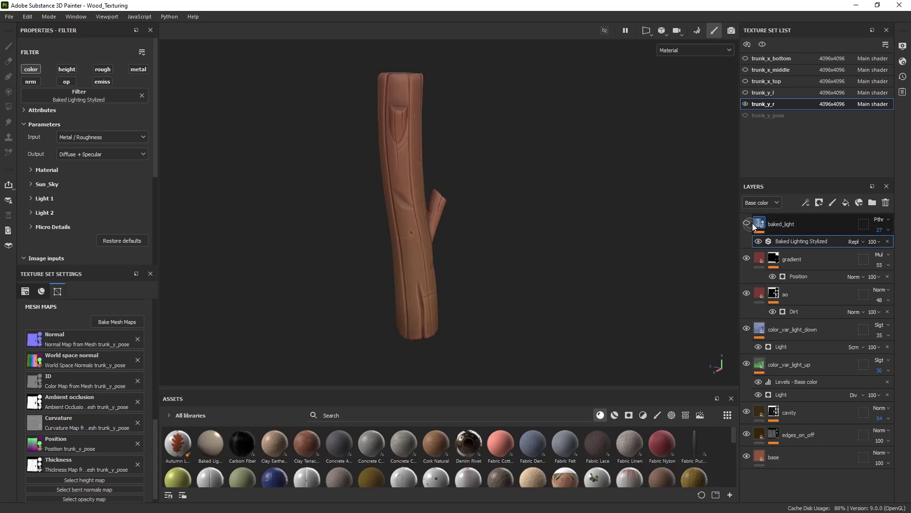
pyautogui.click(751, 223)
pyautogui.click(747, 224)
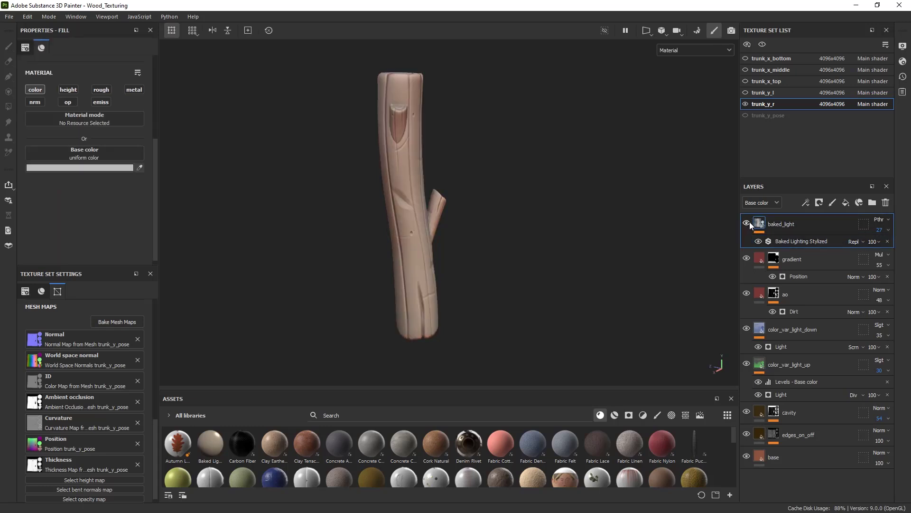
# Try the Divide blend mode on baked_light, comparing the layer hidden and shown, and return it to Passthrough
pyautogui.click(880, 221)
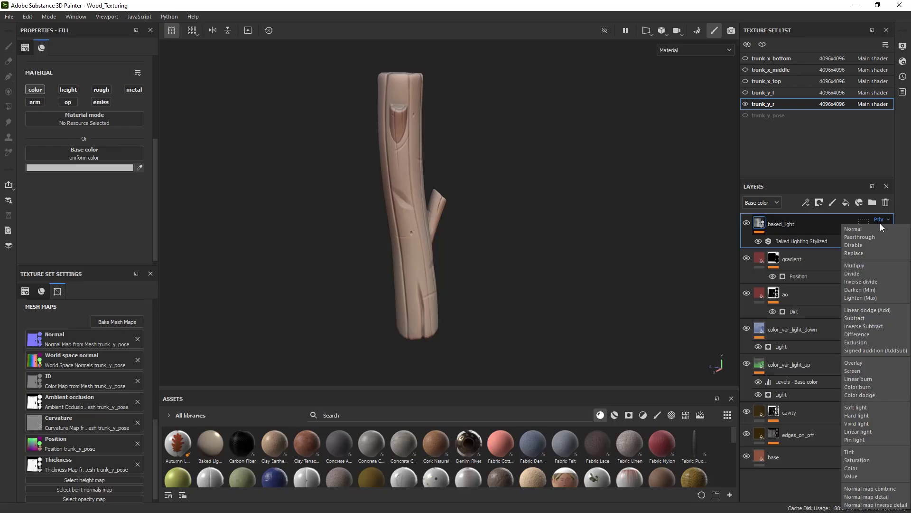
pyautogui.click(866, 274)
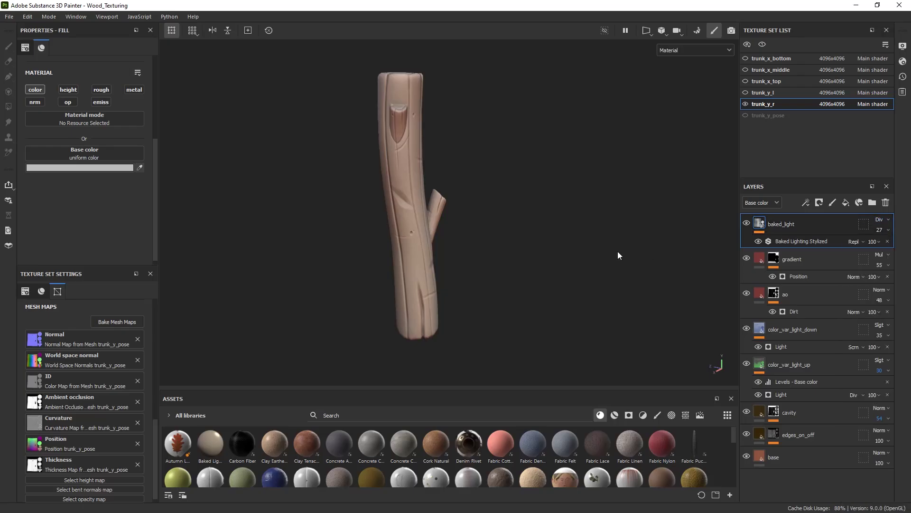
pyautogui.moveTo(614, 250)
pyautogui.keyDown('shift'); pyautogui.mouseDown(button='right')
pyautogui.moveTo(561, 249)
pyautogui.moveTo(591, 251)
pyautogui.mouseUp(button='right'); pyautogui.keyUp('shift')
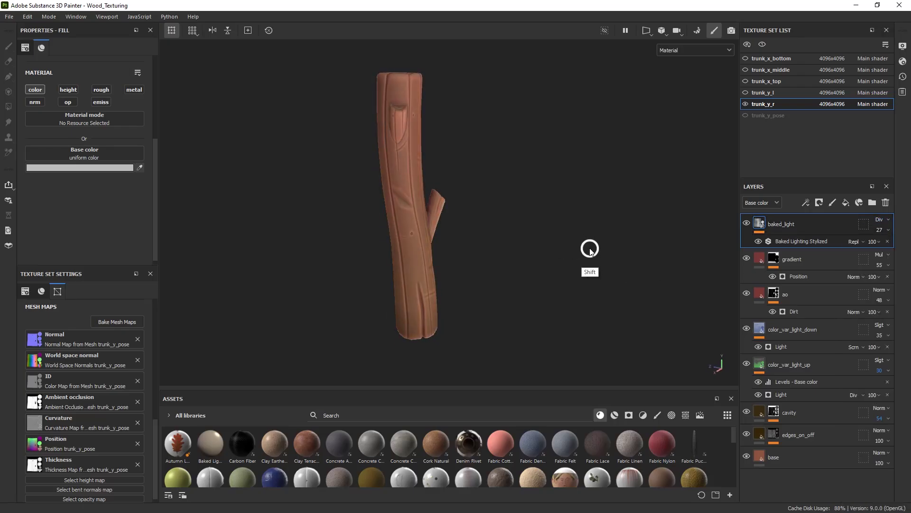
pyautogui.click(746, 224)
pyautogui.click(747, 224)
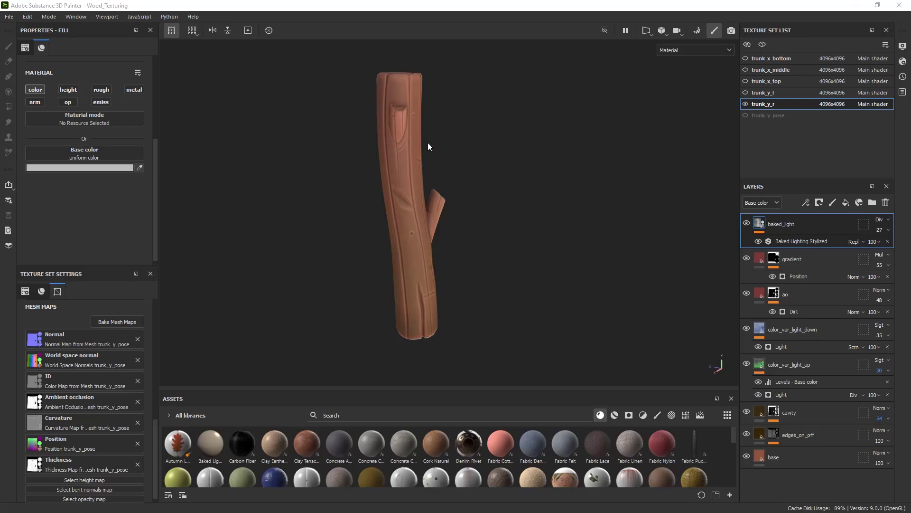
pyautogui.click(877, 220)
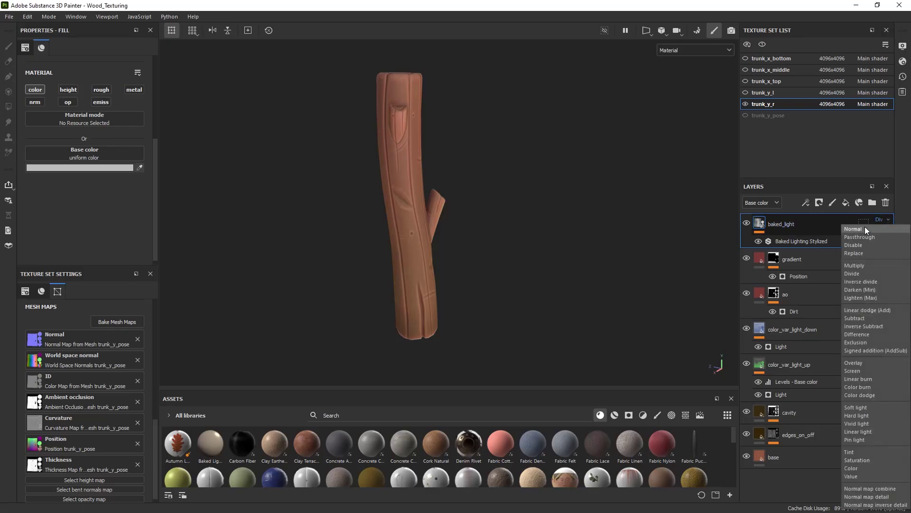
pyautogui.click(864, 236)
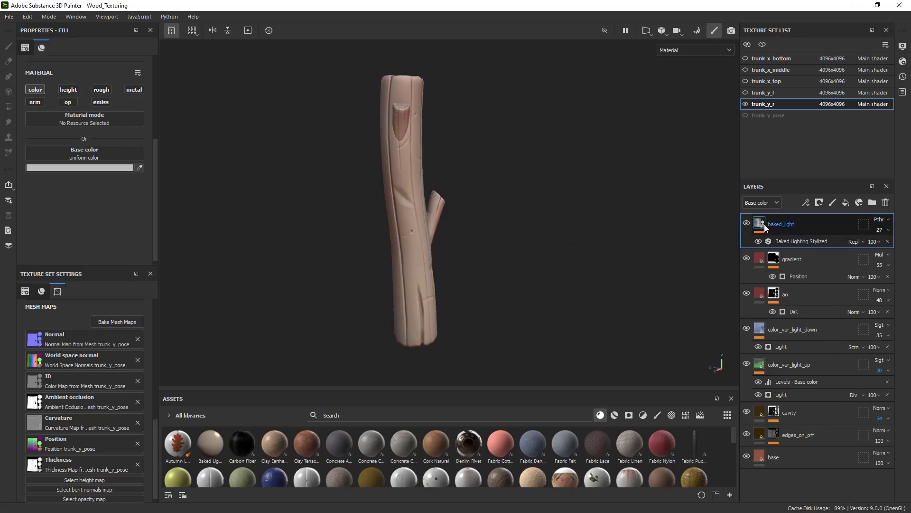
# Try the Subtract and Normal blend modes on the baked_light layer
pyautogui.click(796, 241)
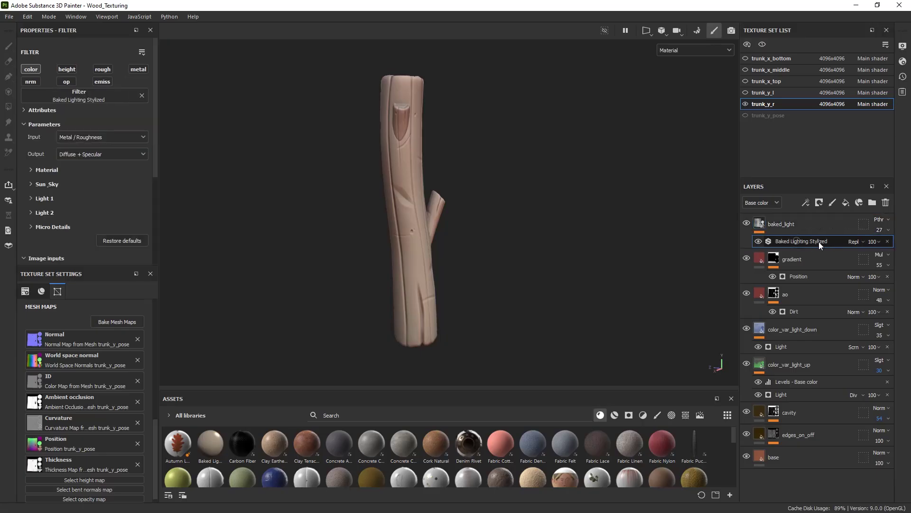
pyautogui.click(882, 220)
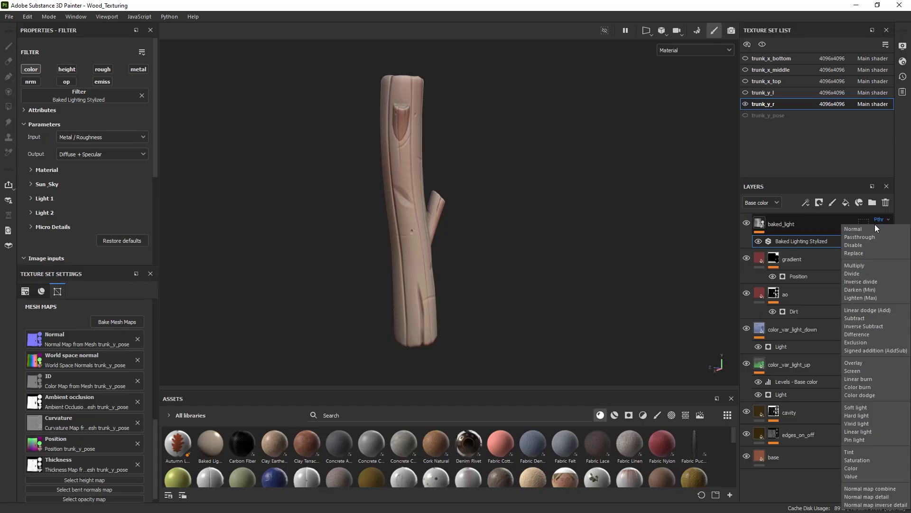
pyautogui.click(861, 317)
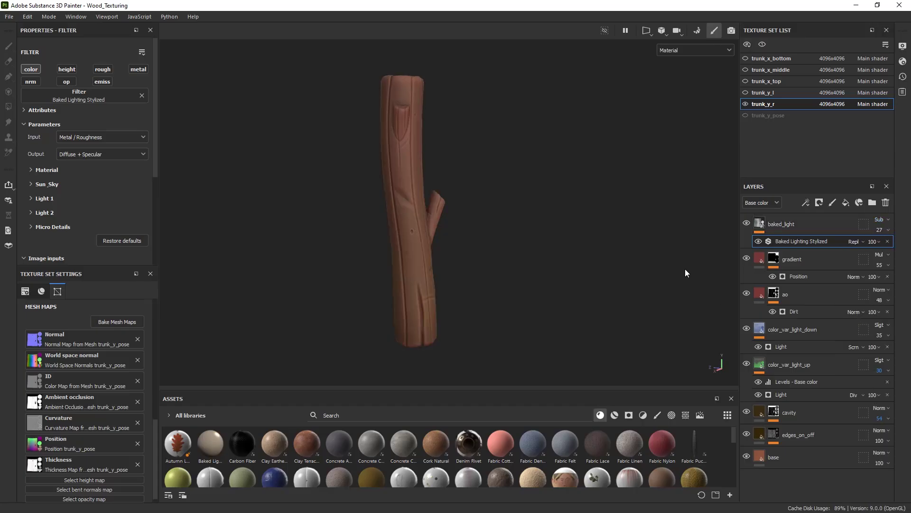
pyautogui.click(882, 220)
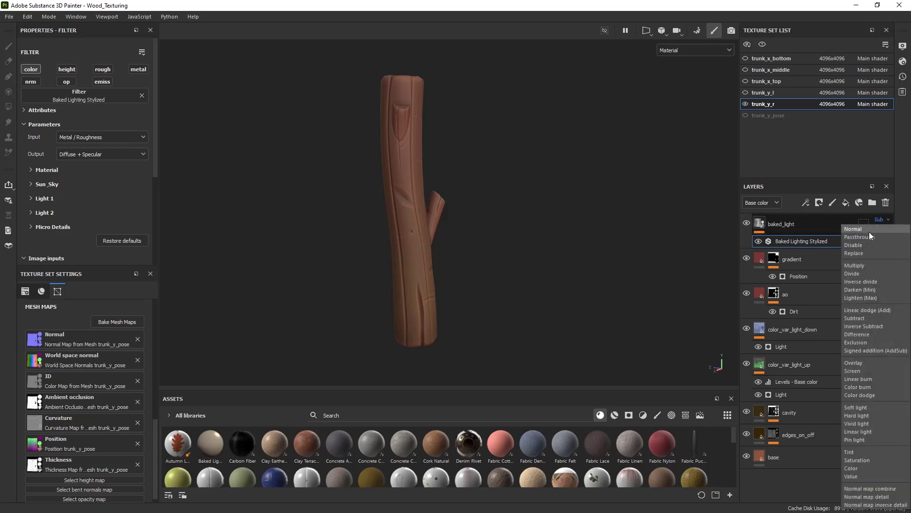
pyautogui.click(868, 230)
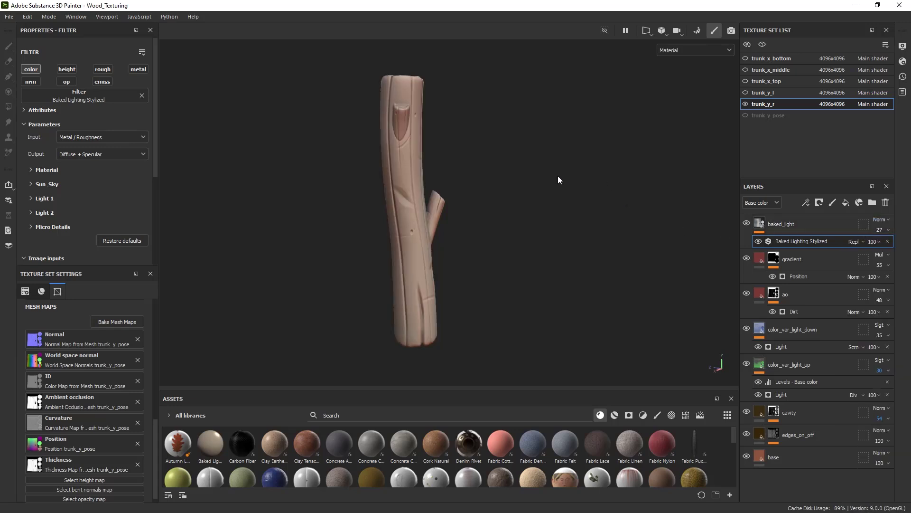
# Switch baked_light from Normal back to Passthrough and examine the baked lighting on the trunk from other angles
pyautogui.keyDown('alt'); pyautogui.moveTo(493, 217); pyautogui.dragTo(593, 221); pyautogui.keyUp('alt')
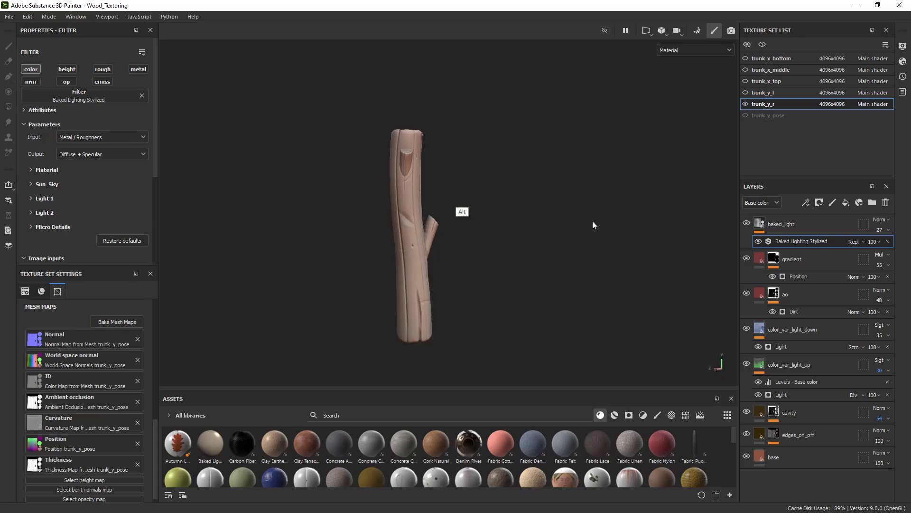
pyautogui.click(881, 229)
pyautogui.click(862, 237)
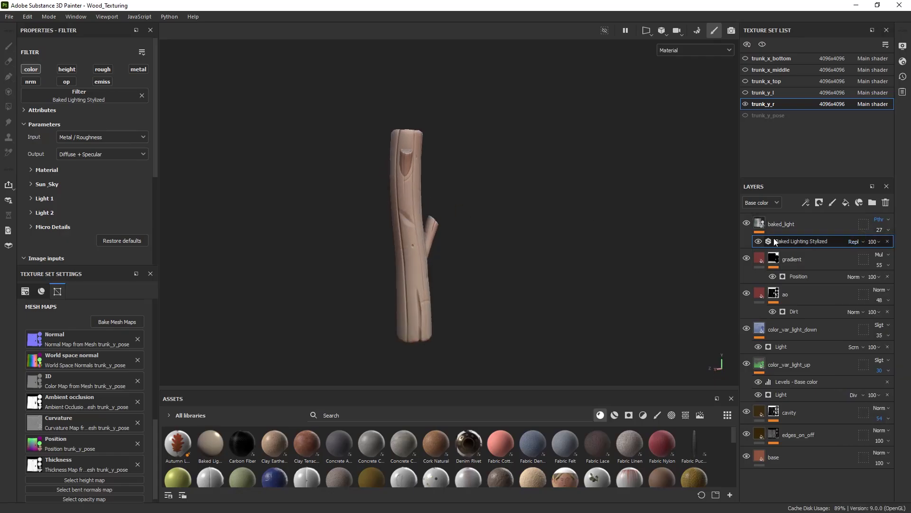
pyautogui.keyDown('alt'); pyautogui.moveTo(635, 110); pyautogui.dragTo(679, 130); pyautogui.keyUp('alt')
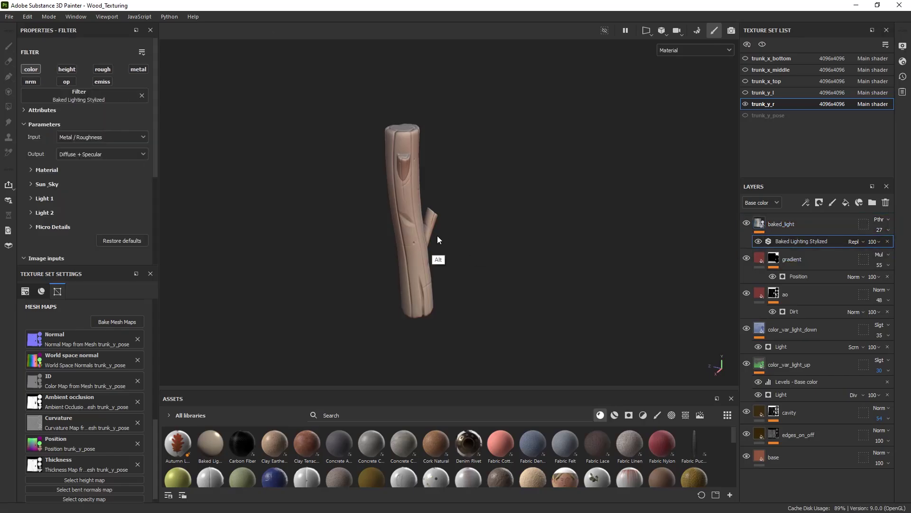
pyautogui.keyDown('alt'); pyautogui.moveTo(438, 235); pyautogui.dragTo(438, 236); pyautogui.keyUp('alt')
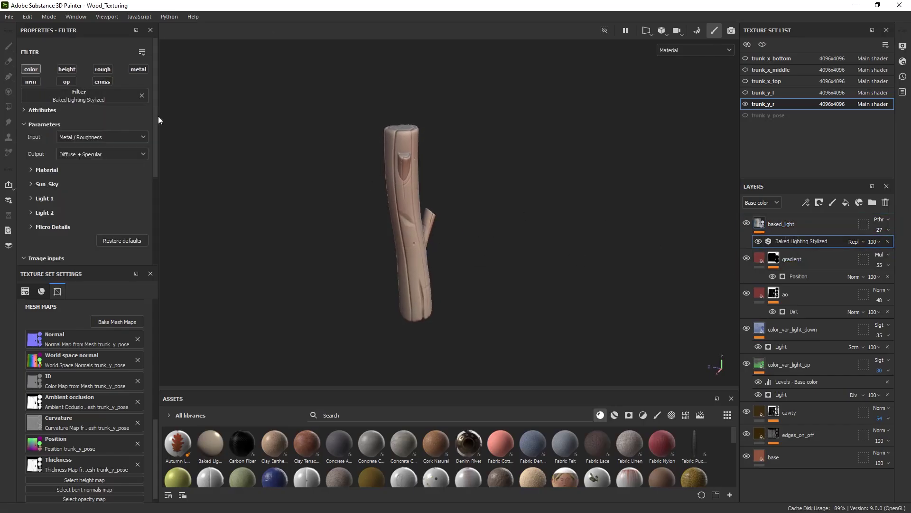
pyautogui.moveTo(155, 117); pyautogui.dragTo(81, 74)
pyautogui.click(744, 229)
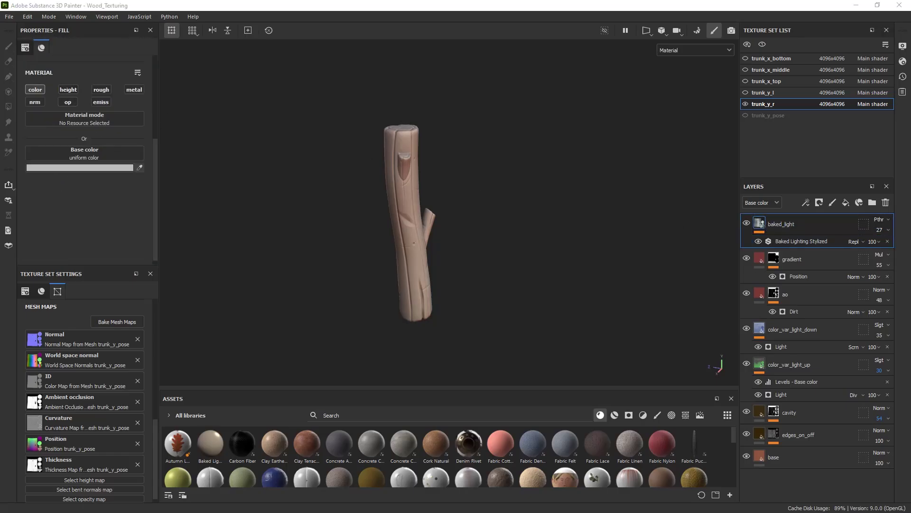
pyautogui.keyDown('alt'); pyautogui.moveTo(372, 254); pyautogui.dragTo(360, 263); pyautogui.keyUp('alt')
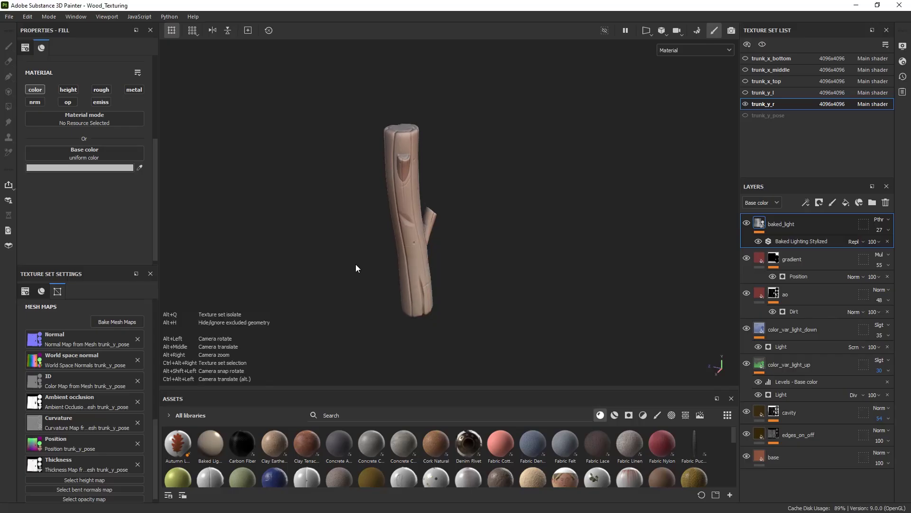
# Set the baked_light layer's blend mode to Soft light and inspect the trunk up close
pyautogui.click(881, 221)
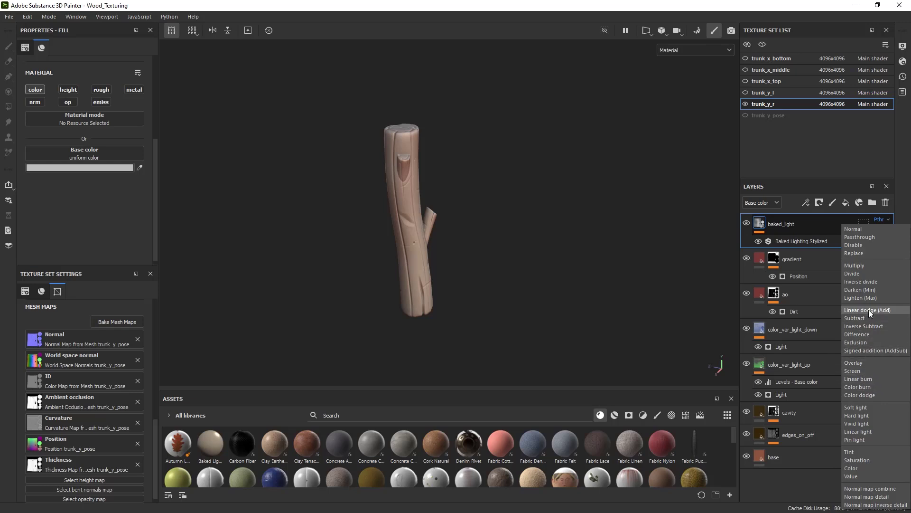
pyautogui.click(853, 407)
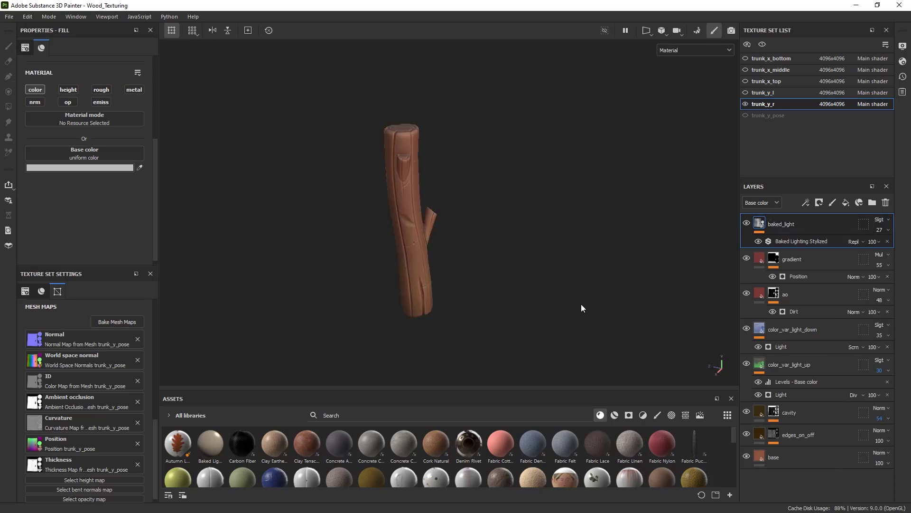
pyautogui.click(793, 240)
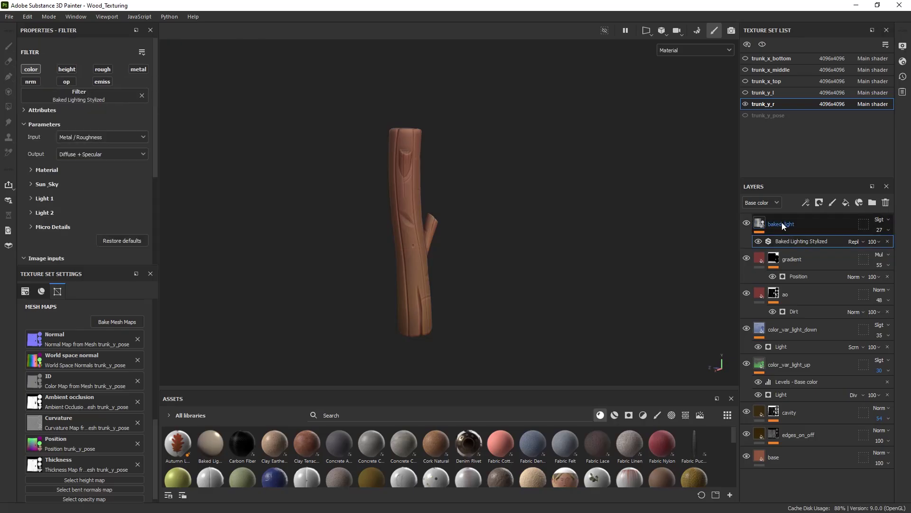
pyautogui.click(782, 223)
pyautogui.scroll(2, 534, 215)
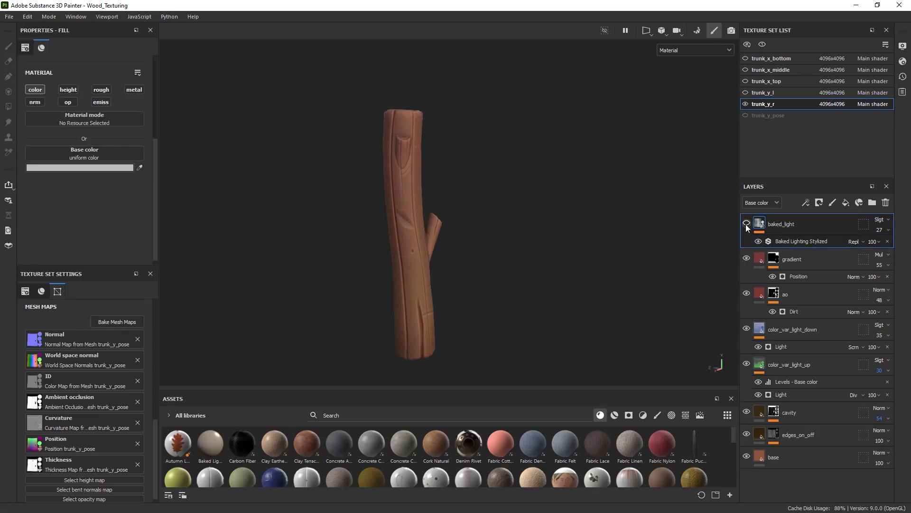
# Compare the trunk with the baked_light layer hidden and shown from several angles and distances
pyautogui.keyDown('alt'); pyautogui.moveTo(612, 223); pyautogui.dragTo(617, 290); pyautogui.keyUp('alt')
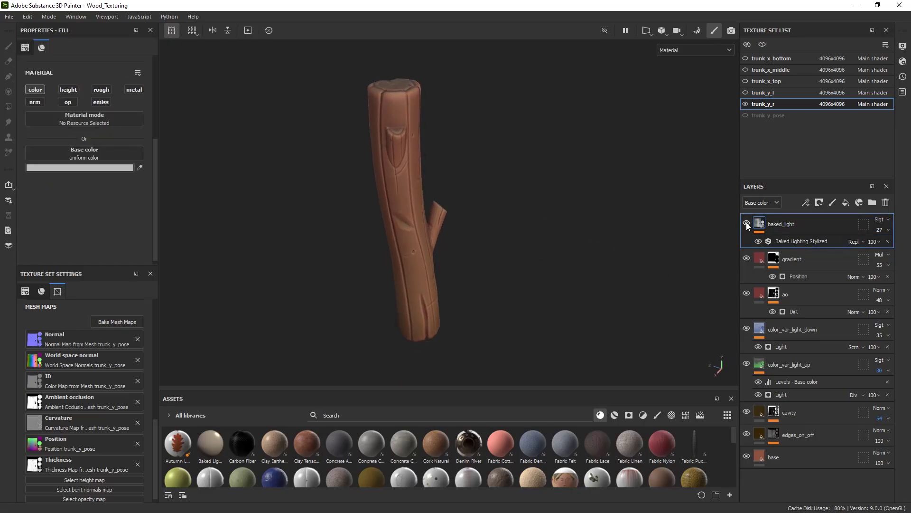
pyautogui.click(749, 222)
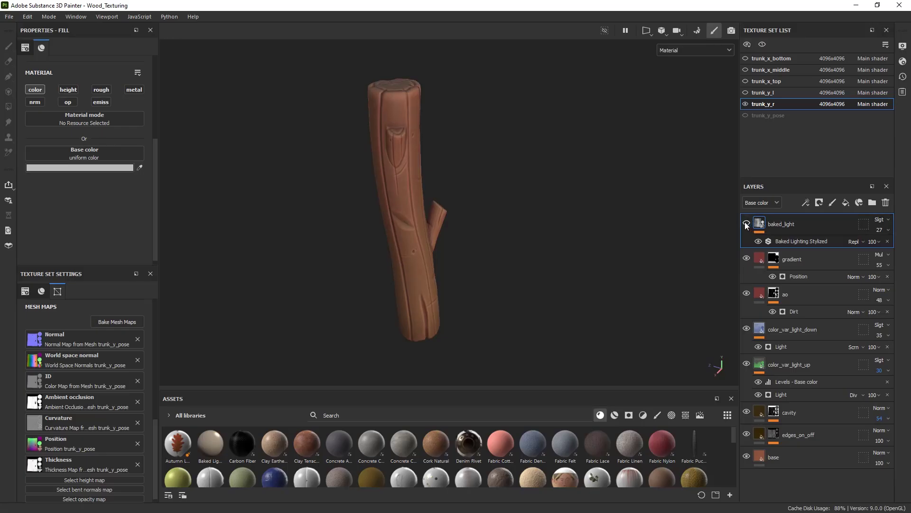
pyautogui.keyDown('alt'); pyautogui.moveTo(470, 285); pyautogui.dragTo(513, 245); pyautogui.keyUp('alt')
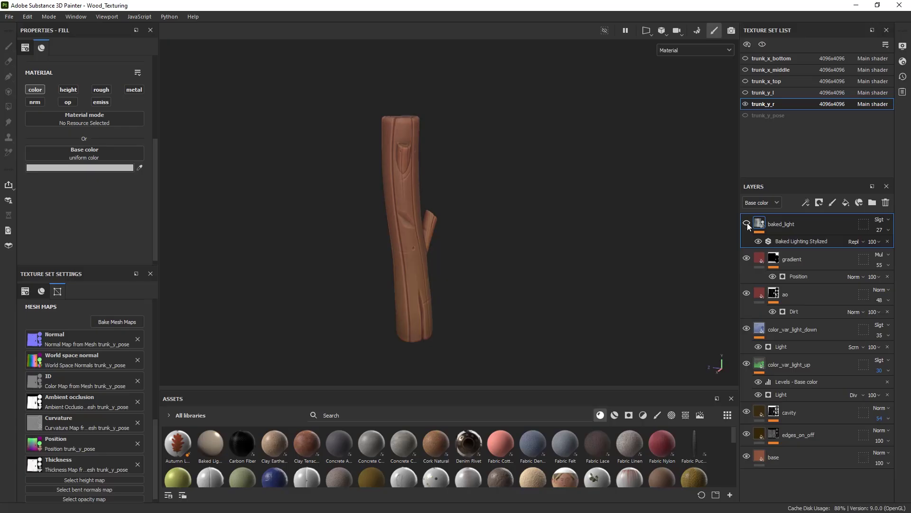
pyautogui.keyDown('alt'); pyautogui.moveTo(674, 280); pyautogui.dragTo(477, 236); pyautogui.keyUp('alt')
pyautogui.scroll(-3, 477, 236)
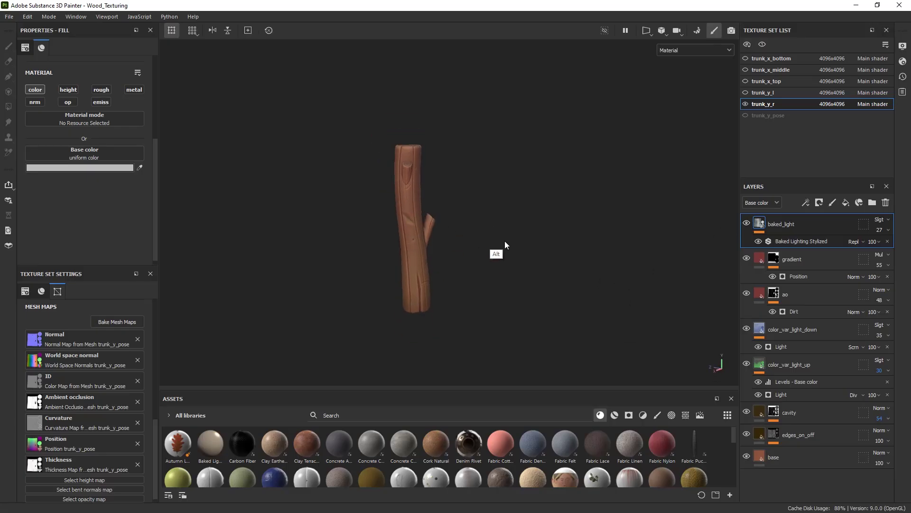
pyautogui.keyDown('shift'); pyautogui.moveTo(496, 237); pyautogui.dragTo(513, 241, button='right'); pyautogui.keyUp('shift')
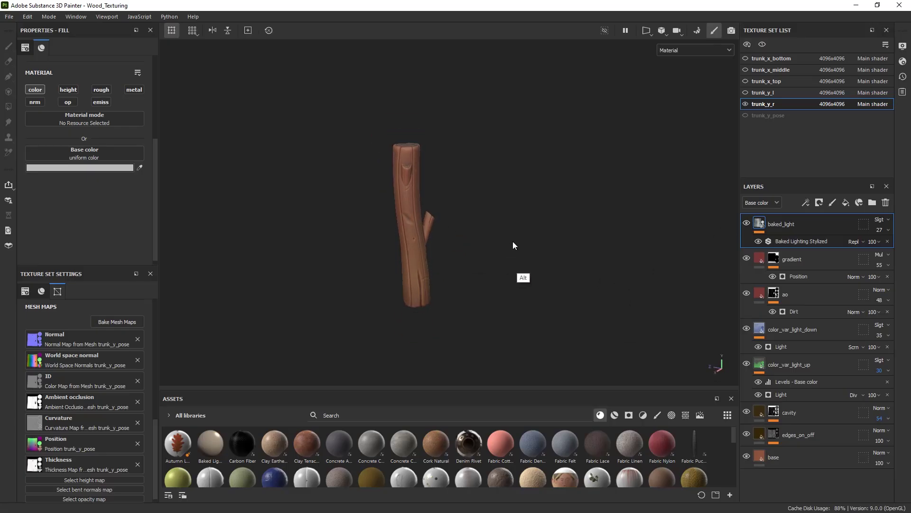
pyautogui.scroll(2, 513, 241)
# Add a fill layer above baked_light, name it light_hsl, and keep only its color channel active
pyautogui.click(845, 205)
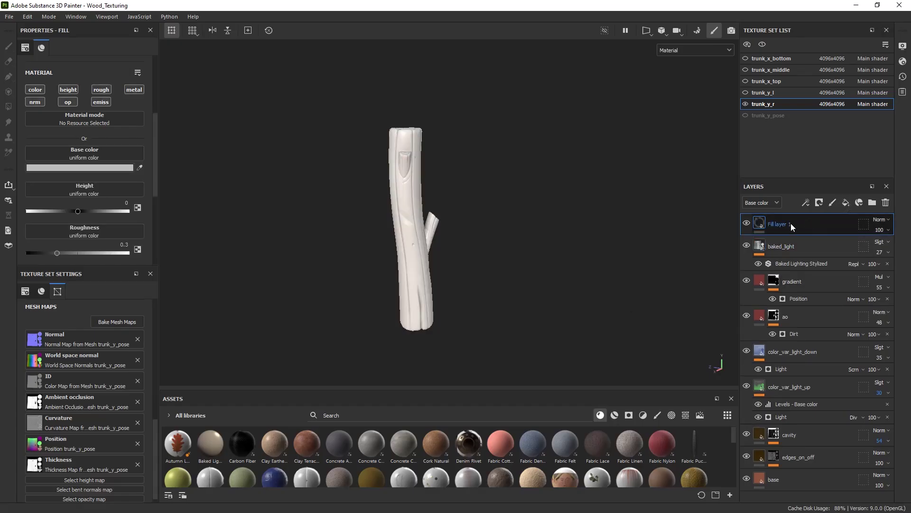
pyautogui.doubleClick(788, 225)
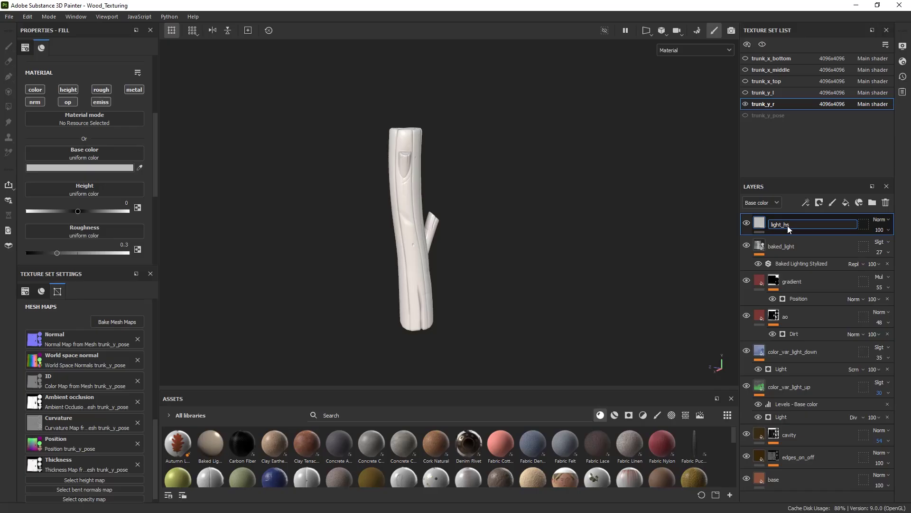
pyautogui.press('Return')
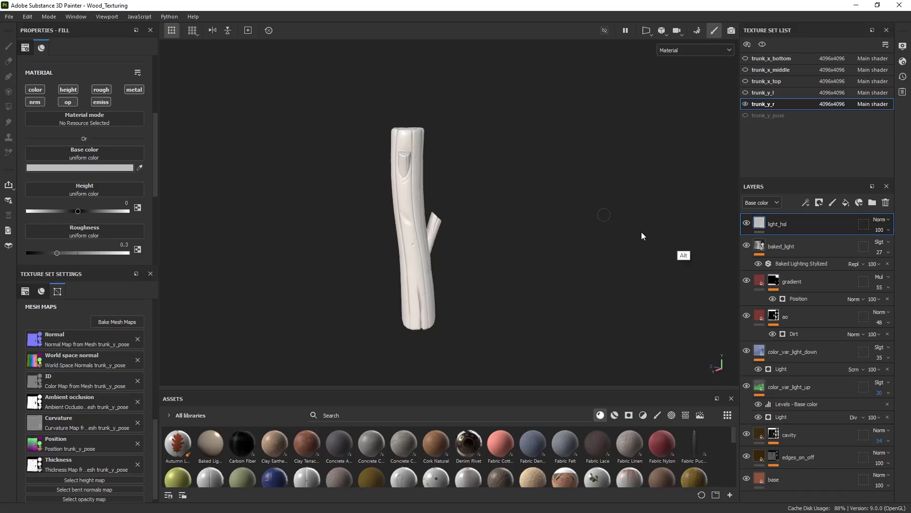
pyautogui.keyDown('alt'); pyautogui.click(37, 91); pyautogui.keyUp('alt')
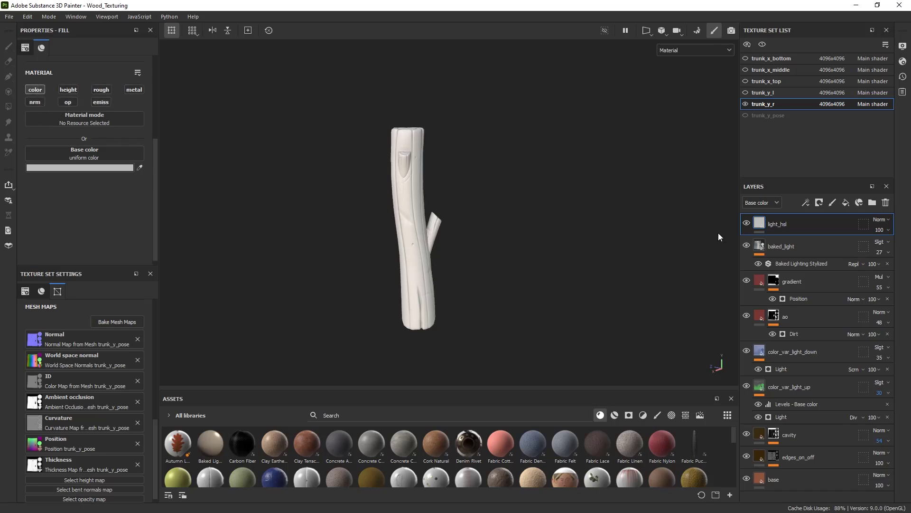
# Add a filter to the light_hsl layer, restrict it to the color channel, and load HSL Perceptive
pyautogui.rightClick(757, 229)
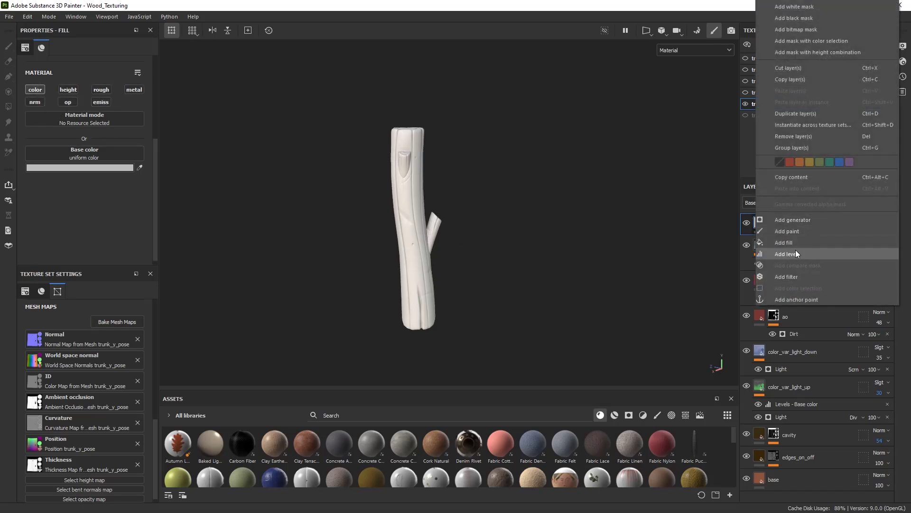
pyautogui.click(800, 276)
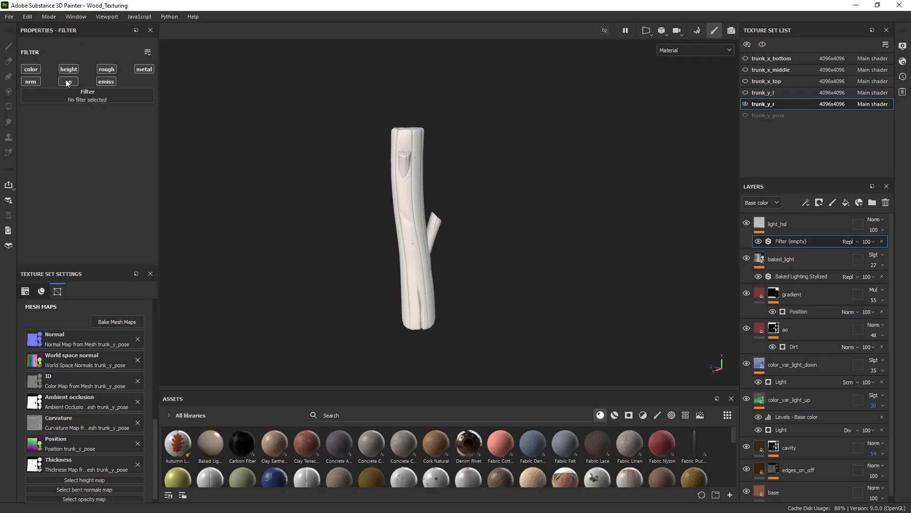
pyautogui.scroll(2, 420, 174)
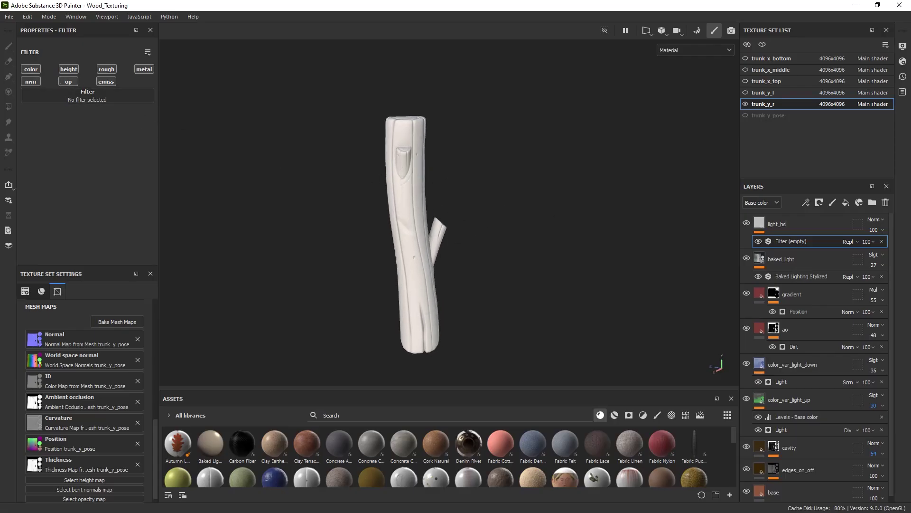
pyautogui.click(112, 102)
pyautogui.press('BackSpace')
pyautogui.press('BackSpace')
pyautogui.press('BackSpace')
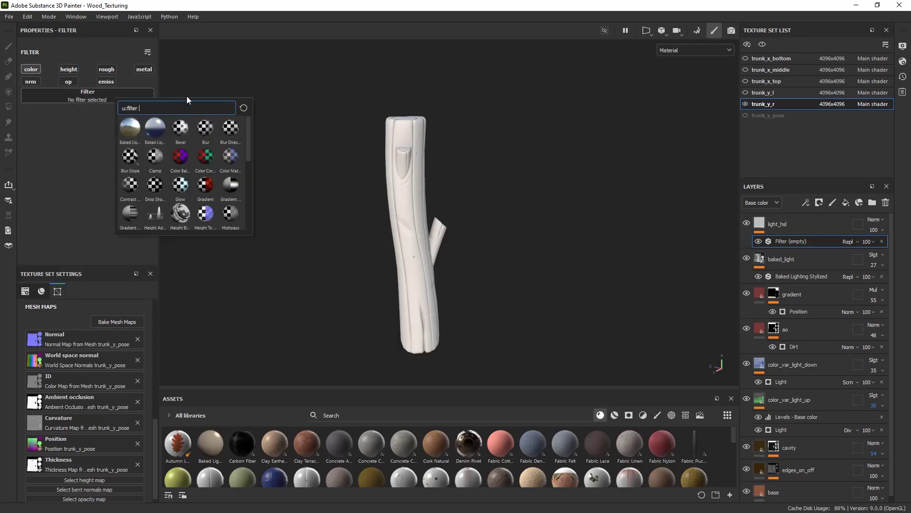
pyautogui.write('hsl')
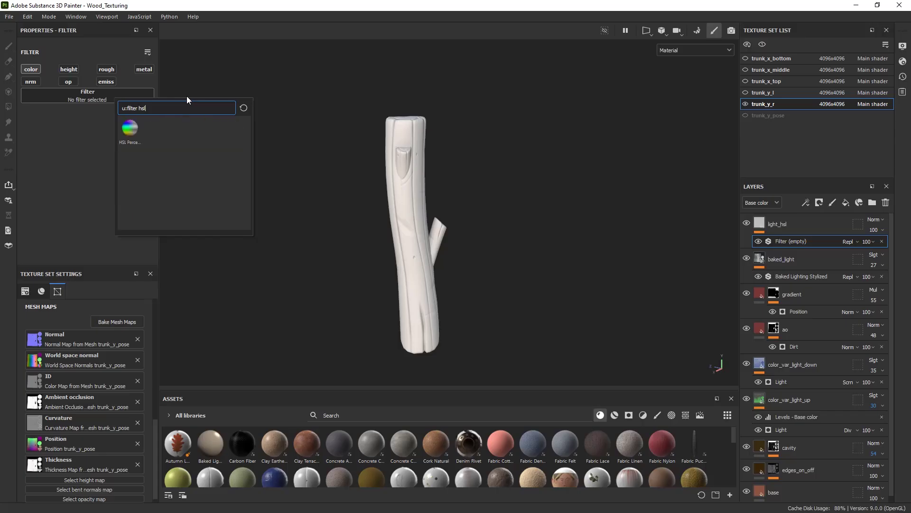
pyautogui.click(130, 129)
pyautogui.scroll(5, 429, 185)
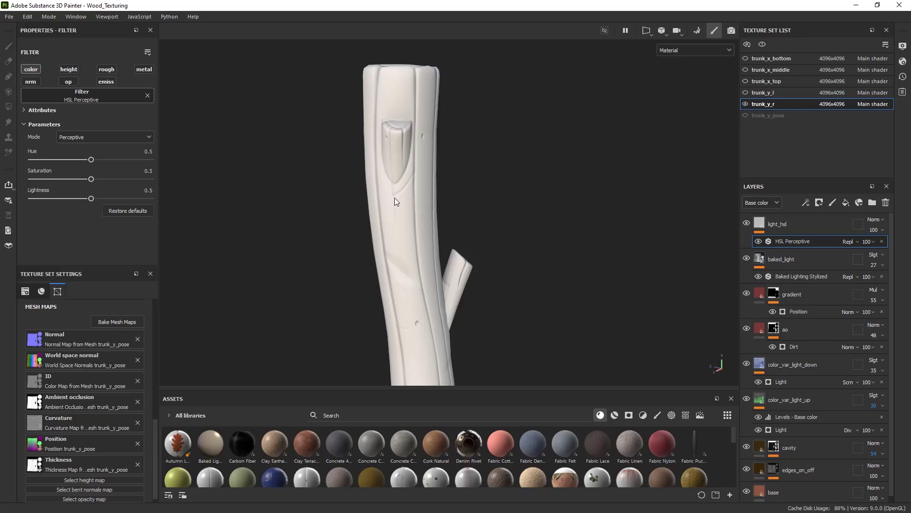
pyautogui.keyDown('alt'); pyautogui.moveTo(411, 221); pyautogui.dragTo(415, 222); pyautogui.keyUp('alt')
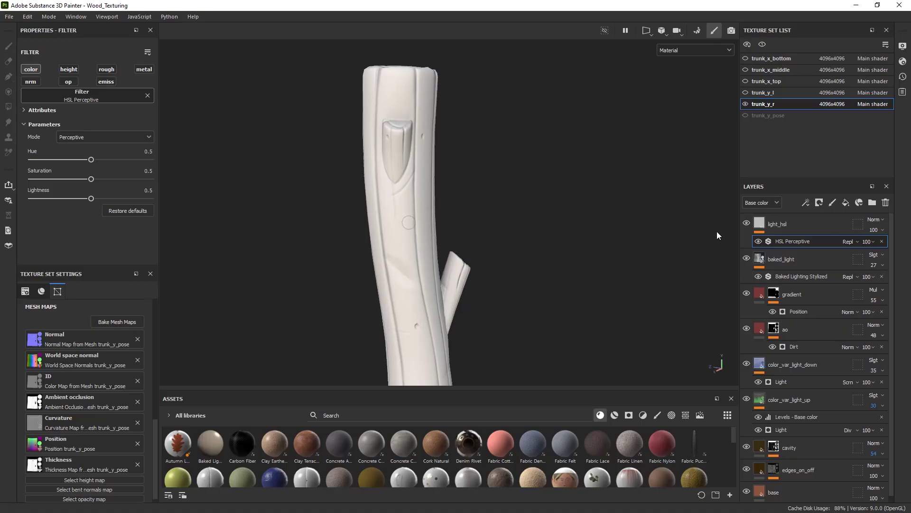
# Try the Passthrough blend mode on the light_hsl layer, and set it to Soft light
pyautogui.click(868, 220)
pyautogui.click(859, 237)
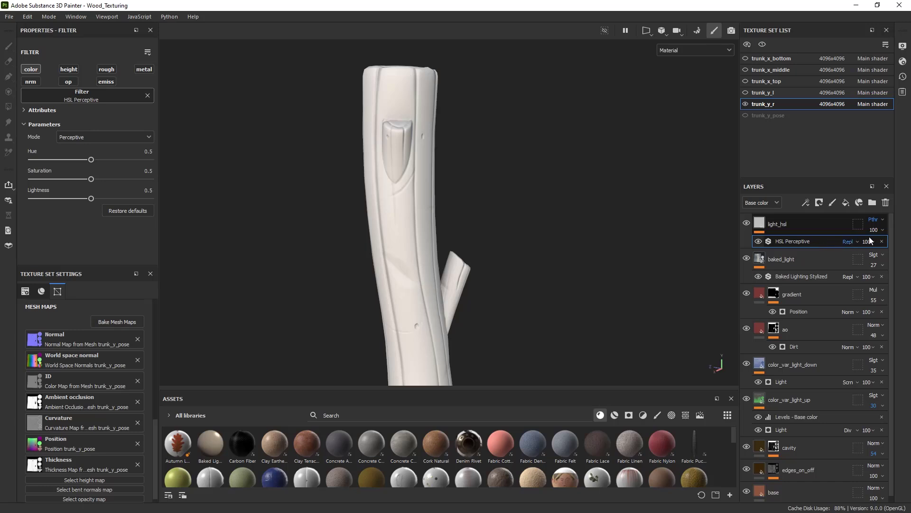
pyautogui.click(876, 222)
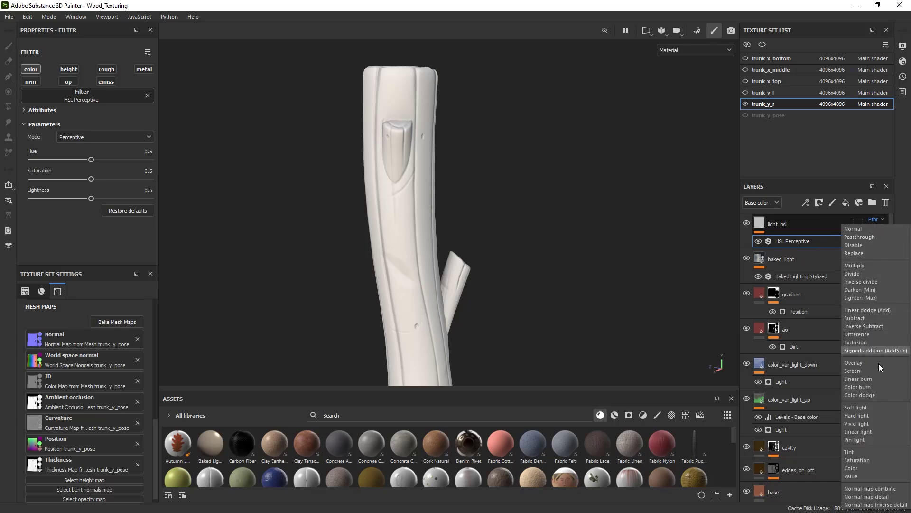
pyautogui.click(857, 407)
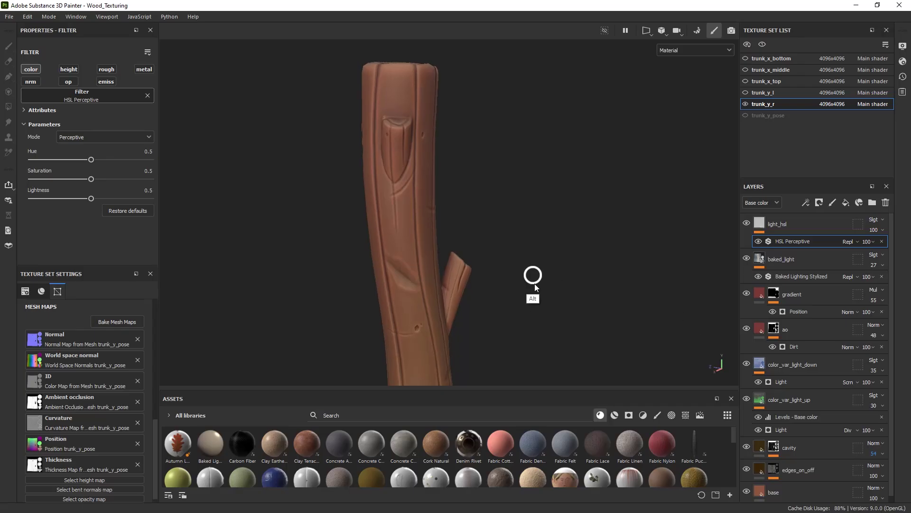
# Try raising the HSL filter's lightness, undo it, and set the hue to 0.492 and saturation to 0.336
pyautogui.moveTo(91, 160); pyautogui.dragTo(98, 198)
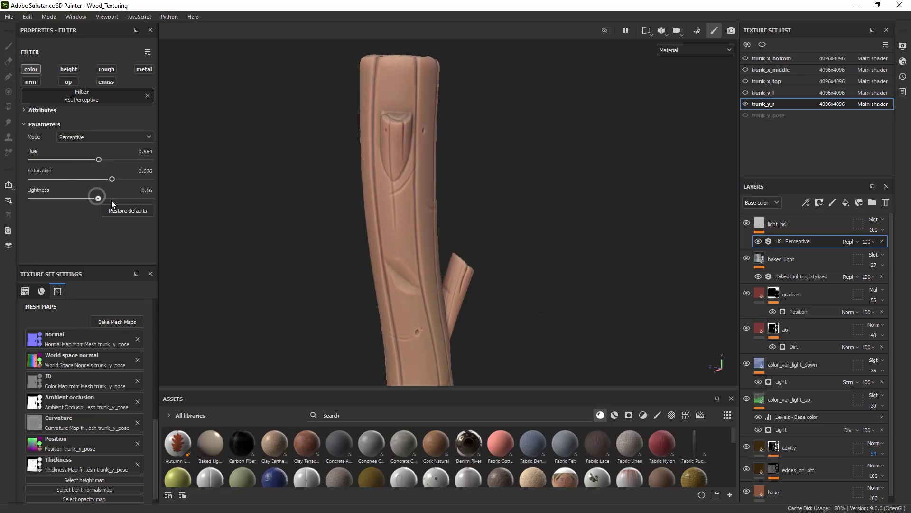
pyautogui.hotkey('ctrl', 'z')
pyautogui.moveTo(98, 182); pyautogui.dragTo(16, 178)
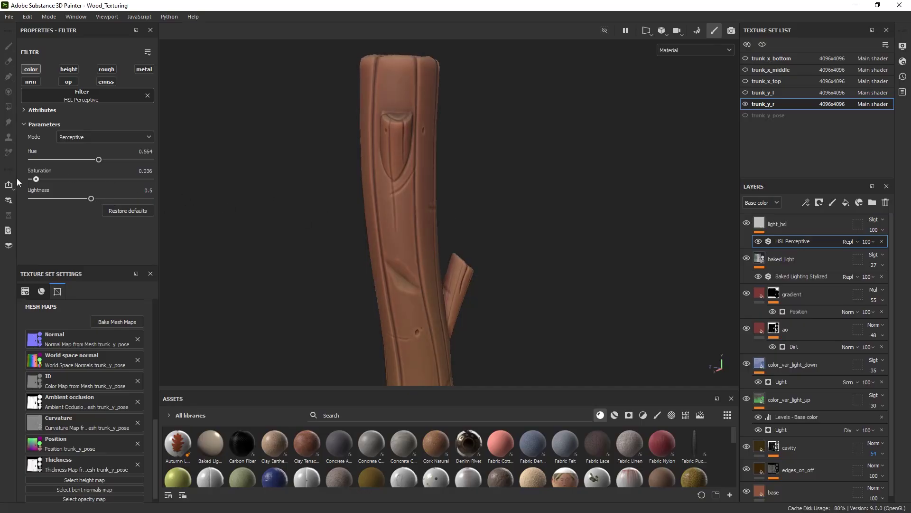
pyautogui.moveTo(91, 162); pyautogui.dragTo(90, 162)
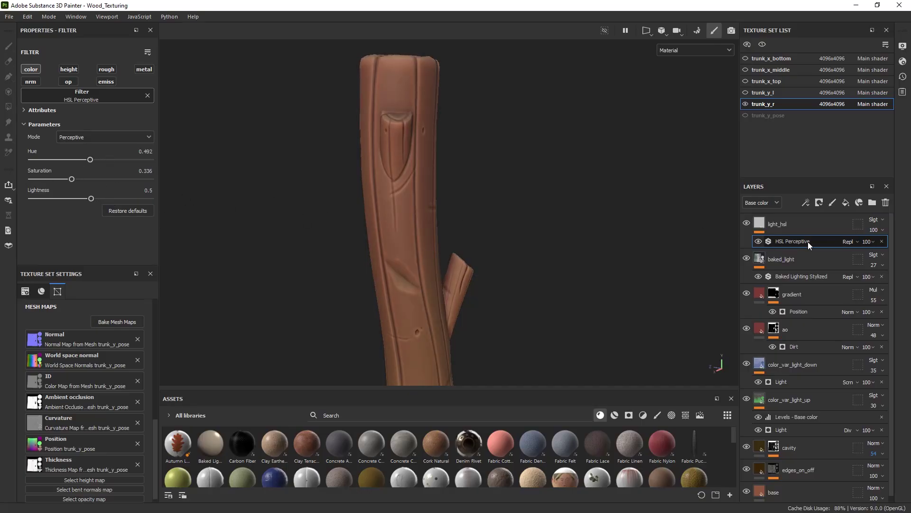
# Try the Passthrough and Normal blend modes on light_hsl with hue 0.452 and saturation 0.572, and return it to Soft light
pyautogui.click(878, 222)
pyautogui.click(866, 235)
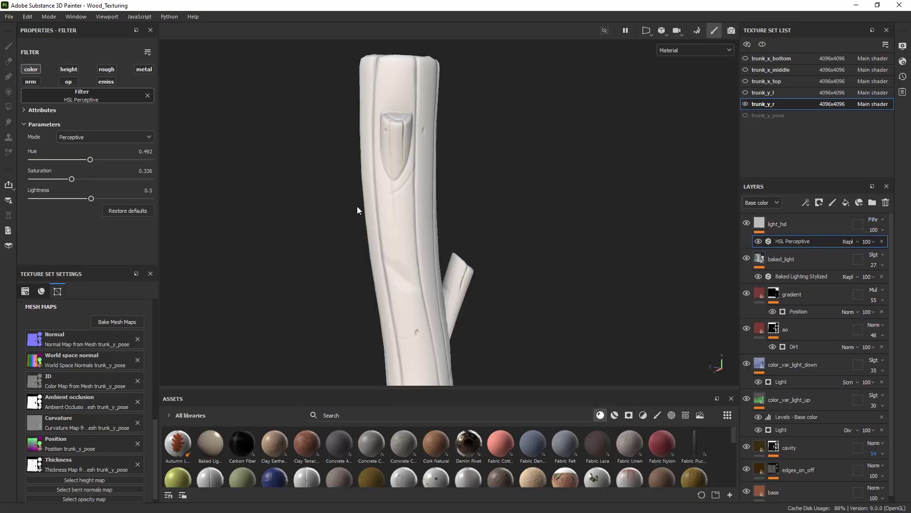
pyautogui.moveTo(81, 161); pyautogui.dragTo(109, 179)
pyautogui.click(879, 219)
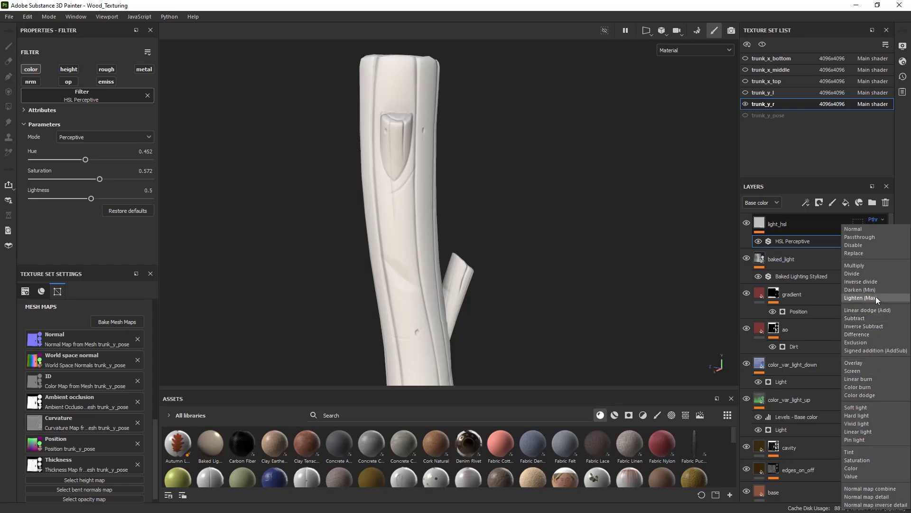
pyautogui.click(877, 219)
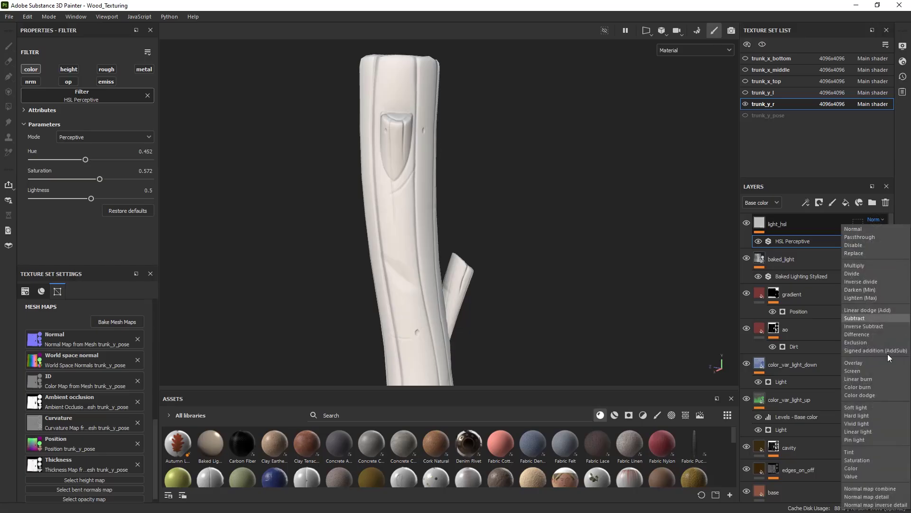
pyautogui.click(868, 408)
# Switch the HSL filter's mode to Regular and bring its saturation down to 0.48
pyautogui.moveTo(99, 179)
pyautogui.mouseDown()
pyautogui.moveTo(85, 179)
pyautogui.moveTo(105, 179)
pyautogui.mouseUp()
pyautogui.click(111, 137)
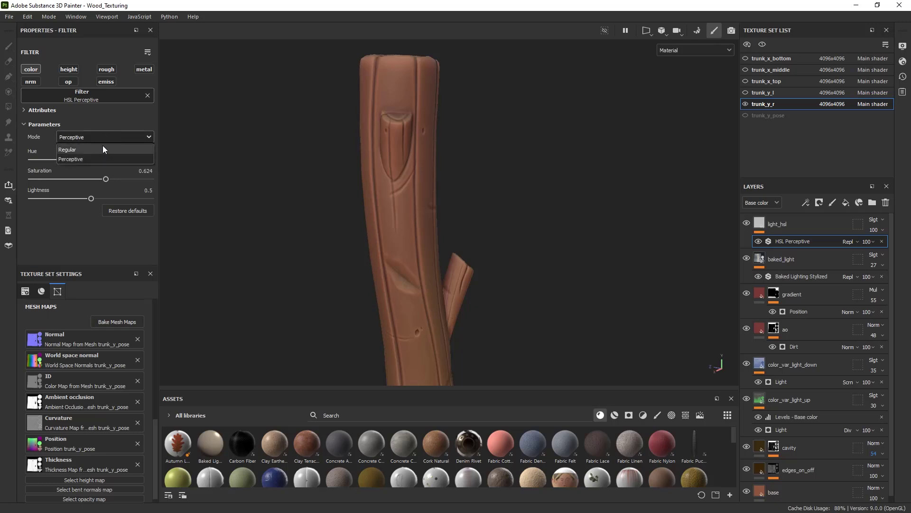
pyautogui.click(105, 149)
pyautogui.moveTo(95, 179); pyautogui.dragTo(45, 178)
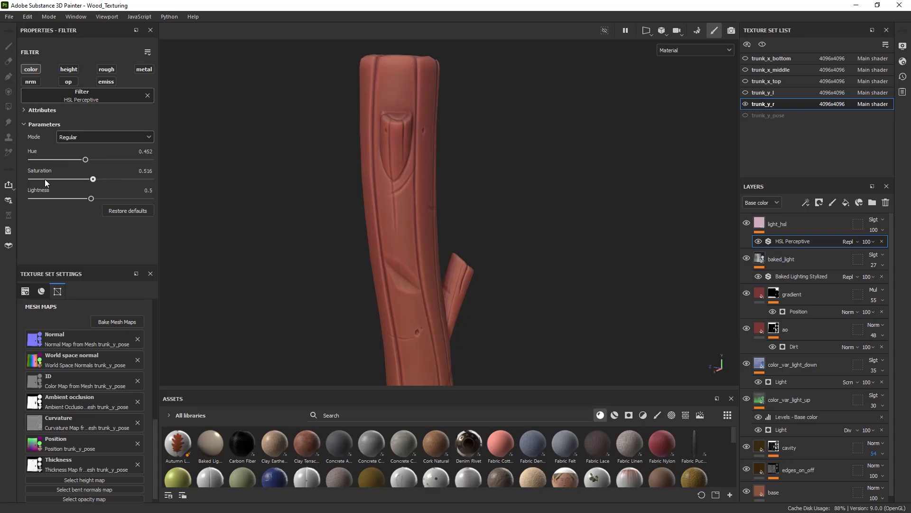
# Reset both the saturation and the hue of the HSL filter to 0.5
pyautogui.click(146, 171)
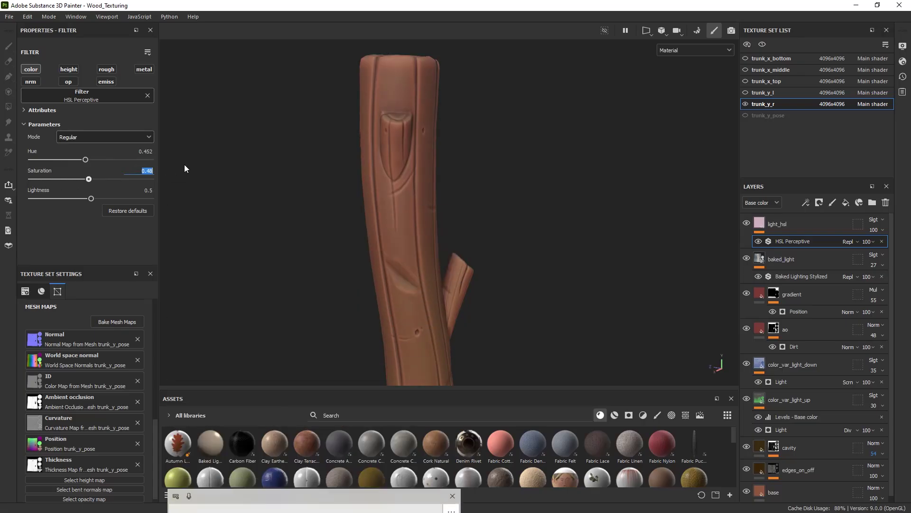
pyautogui.press('BackSpace')
pyautogui.write('.45')
pyautogui.press('Return')
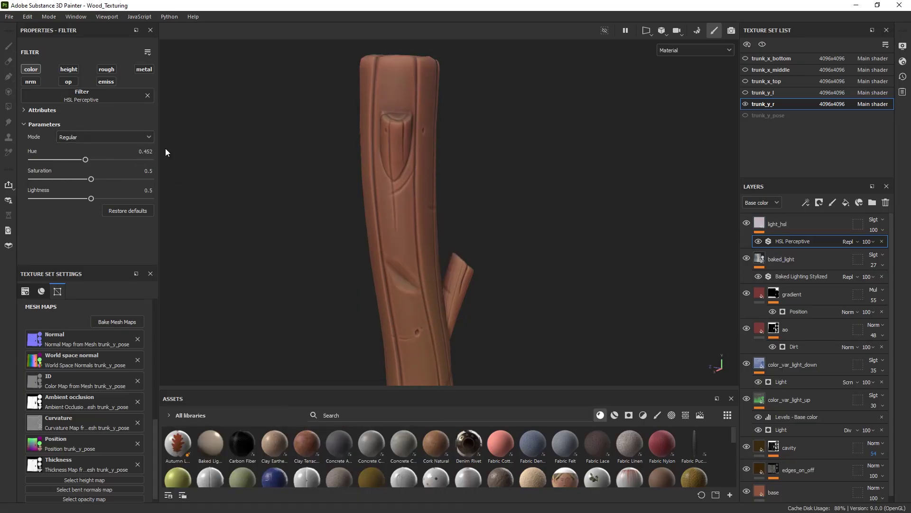
pyautogui.click(148, 151)
pyautogui.write('0.5')
pyautogui.press('Return')
# Try a magenta tint at hue 0.396 and saturation 0.768, and shift the filter to hue 0.104 and saturation 0.54
pyautogui.moveTo(73, 159); pyautogui.dragTo(88, 160)
pyautogui.moveTo(134, 183); pyautogui.dragTo(79, 160)
pyautogui.moveTo(166, 156)
pyautogui.keyDown('alt'); pyautogui.mouseDown()
pyautogui.moveTo(177, 153)
pyautogui.moveTo(346, 230)
pyautogui.moveTo(173, 160)
pyautogui.mouseUp(); pyautogui.keyUp('alt')
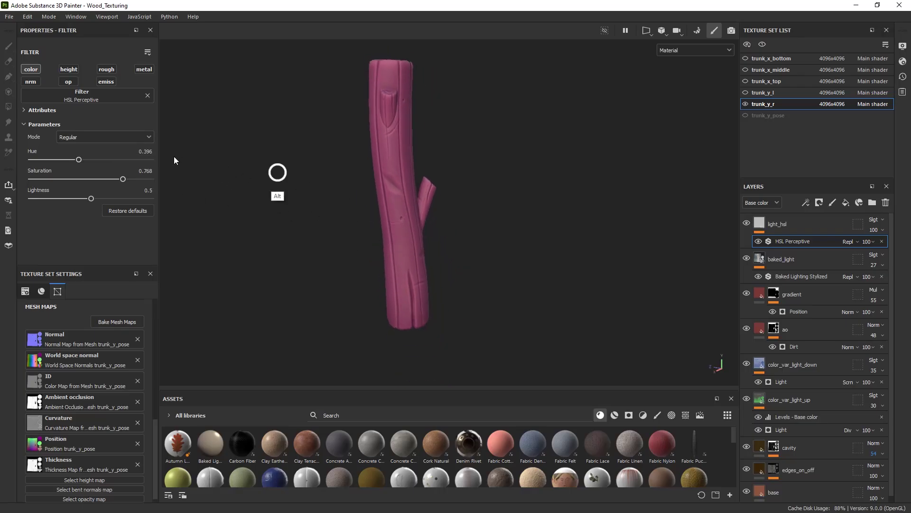
pyautogui.moveTo(75, 161); pyautogui.dragTo(44, 163)
pyautogui.moveTo(121, 181); pyautogui.dragTo(95, 179)
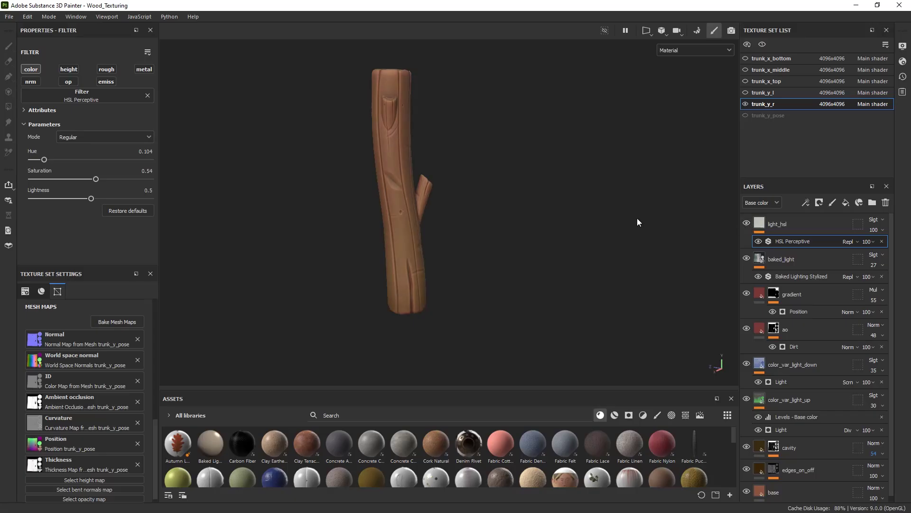
# Tune the HSL filter on light_hsl to a warm orange tint with hue 0.568 and saturation 0.608
pyautogui.moveTo(43, 159); pyautogui.dragTo(104, 167)
pyautogui.moveTo(88, 202); pyautogui.dragTo(108, 160)
pyautogui.click(99, 160)
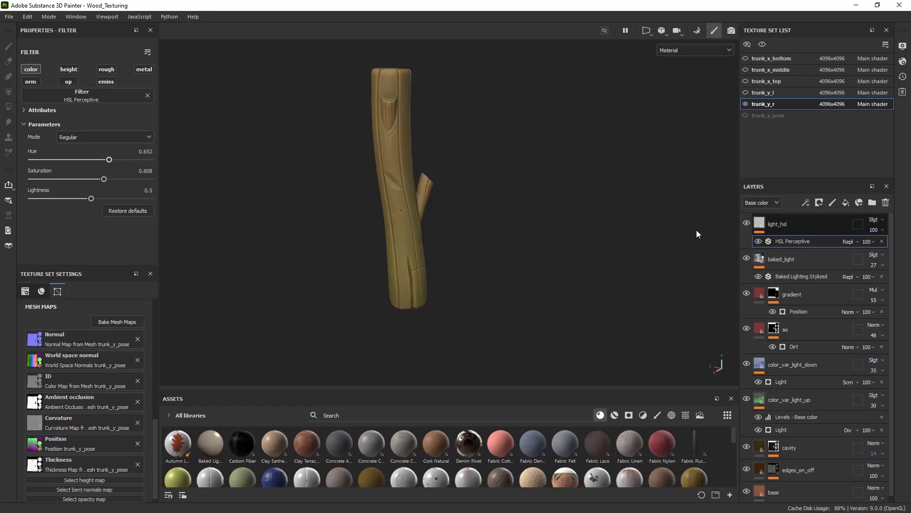
pyautogui.scroll(2, 341, 216)
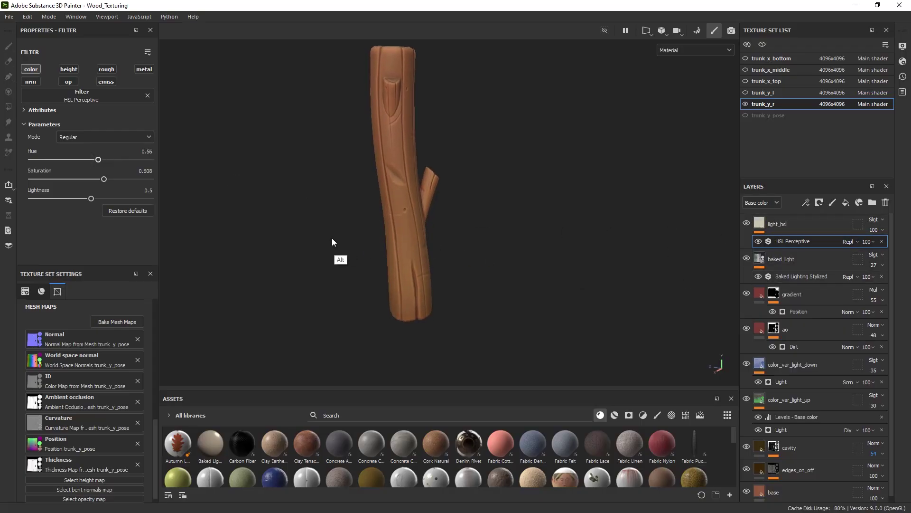
pyautogui.moveTo(96, 160)
pyautogui.mouseDown()
pyautogui.moveTo(84, 160)
pyautogui.moveTo(97, 160)
pyautogui.mouseUp()
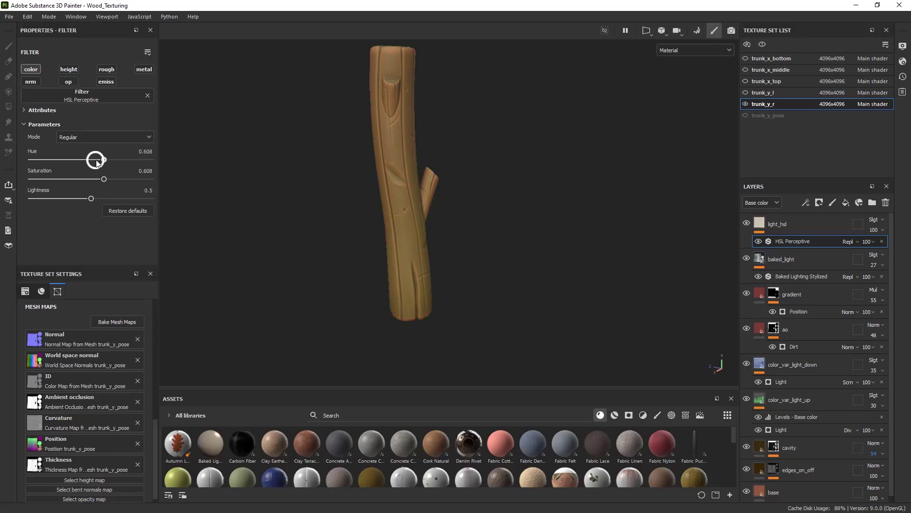
pyautogui.scroll(-4, 247, 142)
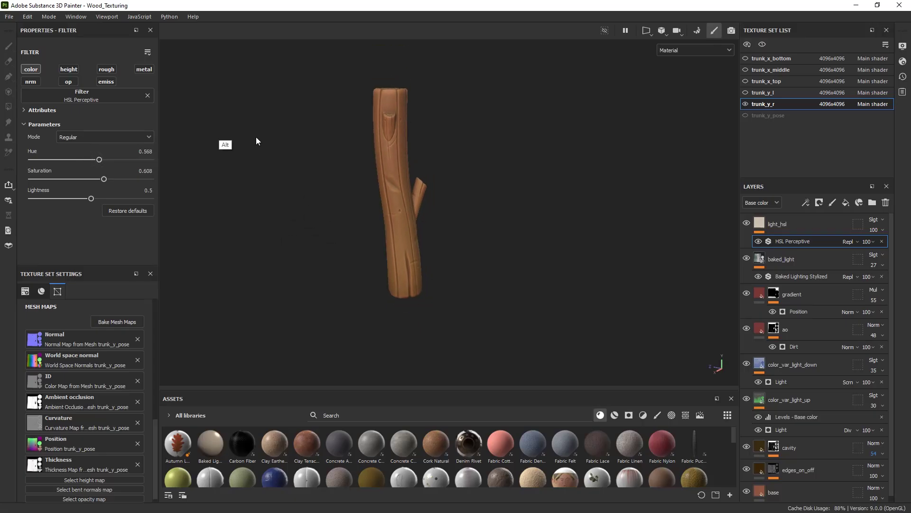
# Lower the saturation of the HSL Perceptive filter on light_hsl to 0.55
pyautogui.keyDown('alt'); pyautogui.moveTo(328, 166); pyautogui.dragTo(332, 252); pyautogui.keyUp('alt')
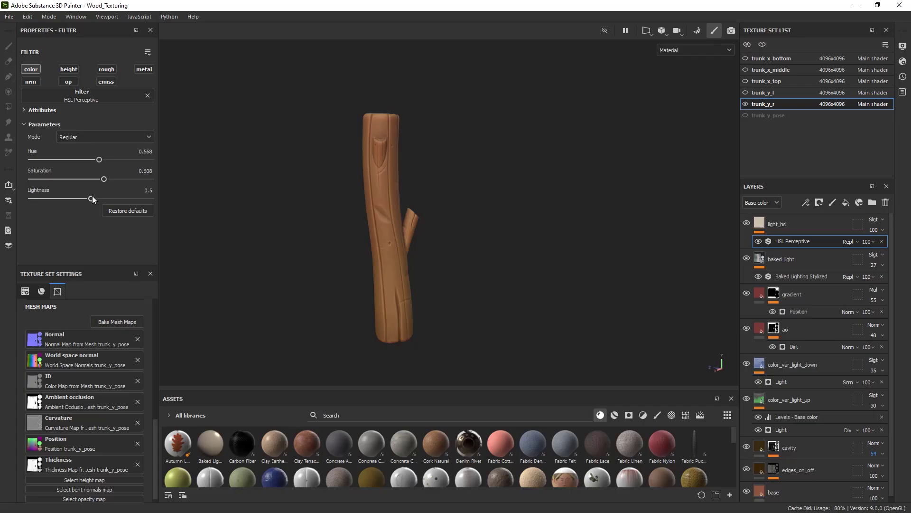
pyautogui.moveTo(103, 180); pyautogui.dragTo(101, 178)
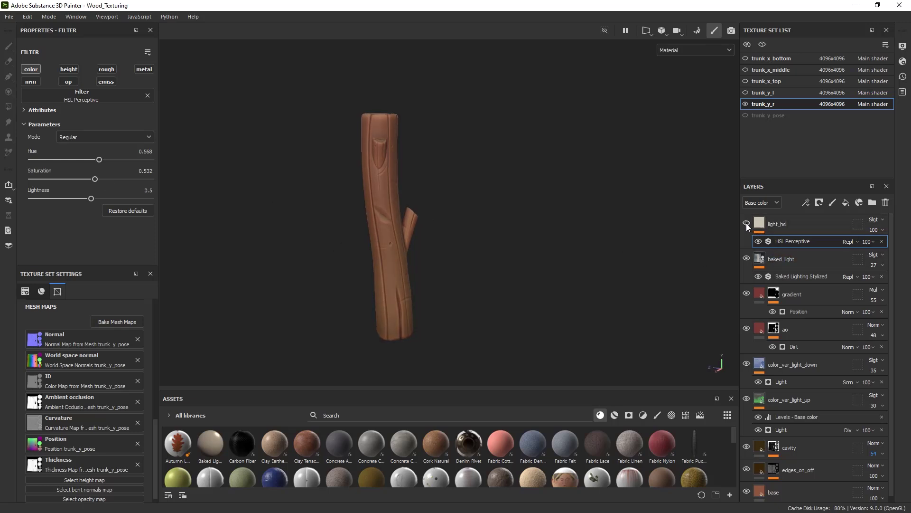
pyautogui.click(142, 171)
pyautogui.write('.55')
pyautogui.press('Return')
pyautogui.keyDown('alt'); pyautogui.moveTo(378, 204); pyautogui.dragTo(465, 264); pyautogui.keyUp('alt')
pyautogui.keyDown('alt'); pyautogui.moveTo(390, 253); pyautogui.dragTo(405, 229, button='middle'); pyautogui.keyUp('alt')
pyautogui.keyDown('alt'); pyautogui.moveTo(405, 229); pyautogui.dragTo(456, 228, button='right'); pyautogui.keyUp('alt')
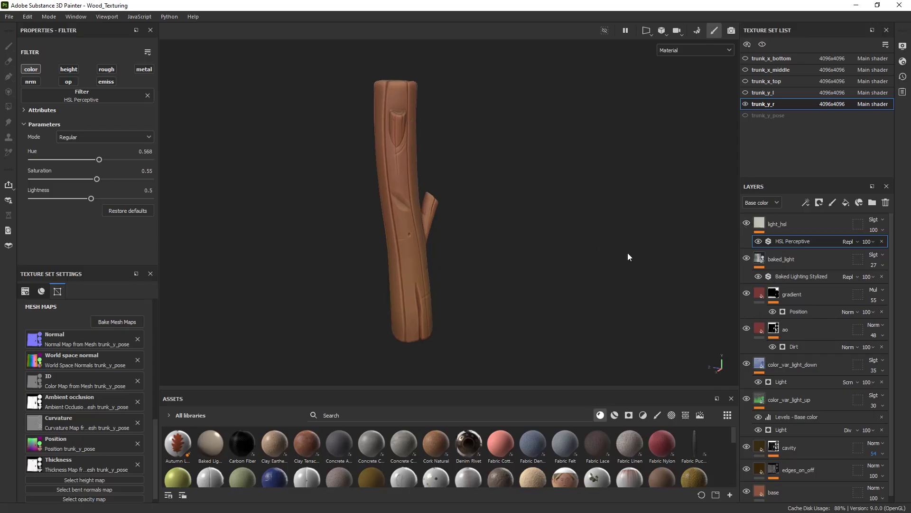
# Check the trunk in the base color channel alone, return to the material view, and rotate the environment lighting around it
pyautogui.press('c')
pyautogui.press('m')
pyautogui.moveTo(497, 244)
pyautogui.keyDown('shift'); pyautogui.mouseDown(button='right')
pyautogui.moveTo(478, 242)
pyautogui.moveTo(506, 238)
pyautogui.moveTo(514, 259)
pyautogui.mouseUp(button='right'); pyautogui.keyUp('shift')
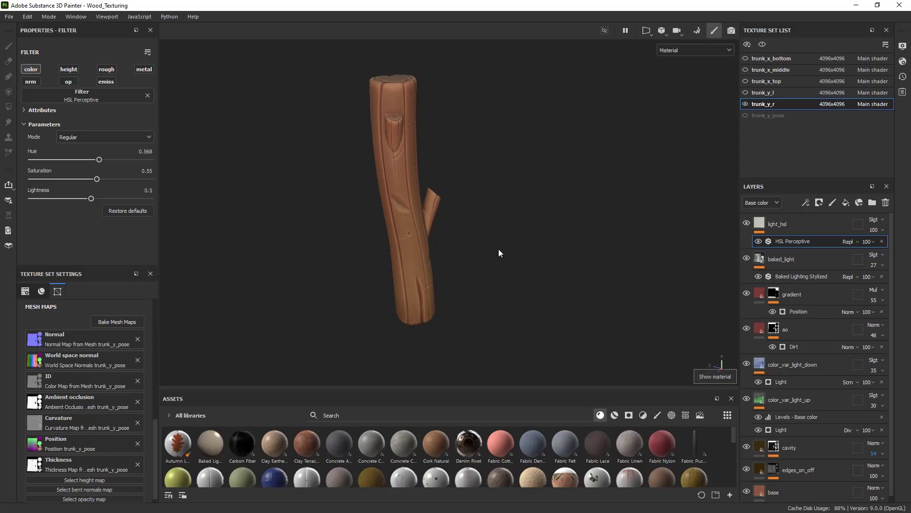
pyautogui.keyDown('alt'); pyautogui.moveTo(482, 259); pyautogui.dragTo(447, 215); pyautogui.keyUp('alt')
pyautogui.keyDown('alt'); pyautogui.moveTo(447, 215); pyautogui.dragTo(423, 244, button='right'); pyautogui.keyUp('alt')
pyautogui.moveTo(424, 245)
pyautogui.keyDown('alt'); pyautogui.mouseDown()
pyautogui.moveTo(426, 292)
pyautogui.moveTo(424, 248)
pyautogui.moveTo(446, 205)
pyautogui.moveTo(492, 295)
pyautogui.moveTo(488, 262)
pyautogui.moveTo(475, 267)
pyautogui.moveTo(523, 286)
pyautogui.moveTo(417, 146)
pyautogui.moveTo(421, 227)
pyautogui.moveTo(400, 124)
pyautogui.moveTo(420, 158)
pyautogui.moveTo(417, 238)
pyautogui.mouseUp(); pyautogui.keyUp('alt')
pyautogui.keyDown('alt'); pyautogui.moveTo(503, 228); pyautogui.dragTo(448, 197); pyautogui.keyUp('alt')
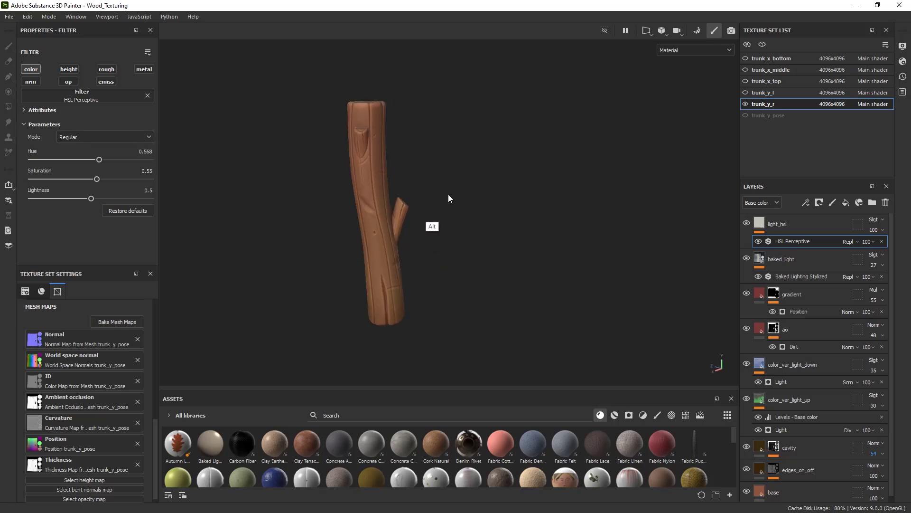
# Show the trunk_y_l, trunk_x_top, trunk_x_middle and trunk_x_bottom texture sets to compare the trunk with the other fence pieces
pyautogui.click(746, 93)
pyautogui.keyDown('alt'); pyautogui.moveTo(684, 128); pyautogui.dragTo(571, 182); pyautogui.keyUp('alt')
pyautogui.click(746, 81)
pyautogui.click(746, 70)
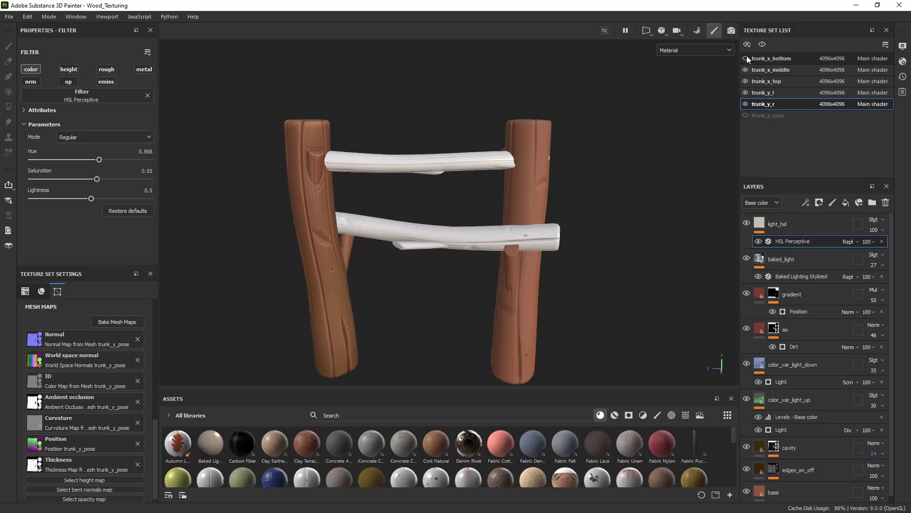
pyautogui.click(746, 58)
pyautogui.keyDown('alt'); pyautogui.moveTo(472, 231); pyautogui.dragTo(590, 161); pyautogui.keyUp('alt')
# Hide the trunk_x_bottom, trunk_x_middle, trunk_x_top and trunk_y_l texture sets to isolate trunk_y_r
pyautogui.click(745, 58)
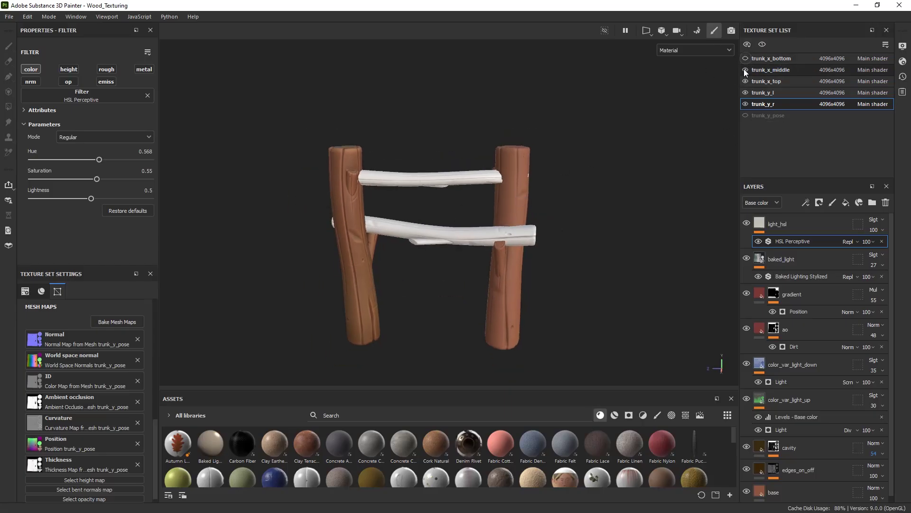
pyautogui.click(746, 70)
pyautogui.click(746, 81)
pyautogui.click(745, 92)
pyautogui.keyDown('alt'); pyautogui.moveTo(541, 208); pyautogui.dragTo(439, 205); pyautogui.keyUp('alt')
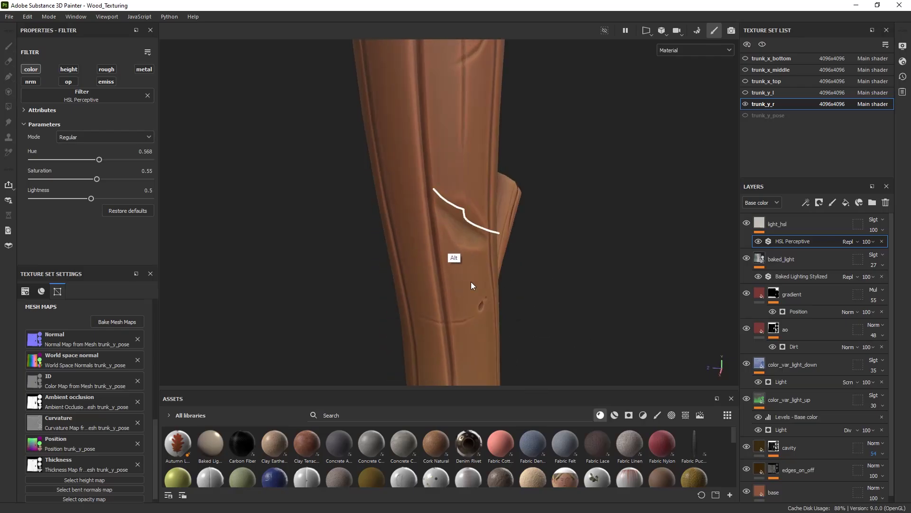
pyautogui.keyDown('alt'); pyautogui.moveTo(529, 266); pyautogui.dragTo(414, 220); pyautogui.keyUp('alt')
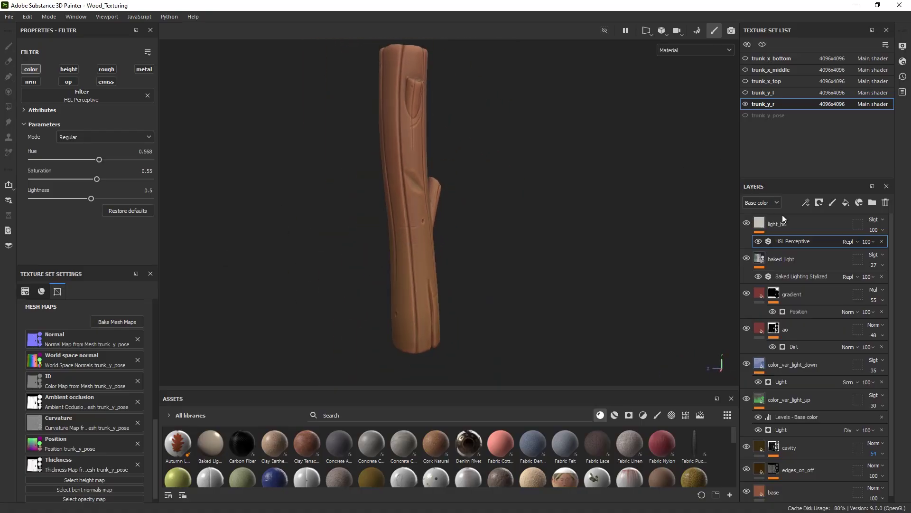
pyautogui.keyDown('alt'); pyautogui.moveTo(586, 265); pyautogui.dragTo(492, 246); pyautogui.keyUp('alt')
pyautogui.keyDown('alt'); pyautogui.moveTo(379, 168); pyautogui.dragTo(411, 223); pyautogui.keyUp('alt')
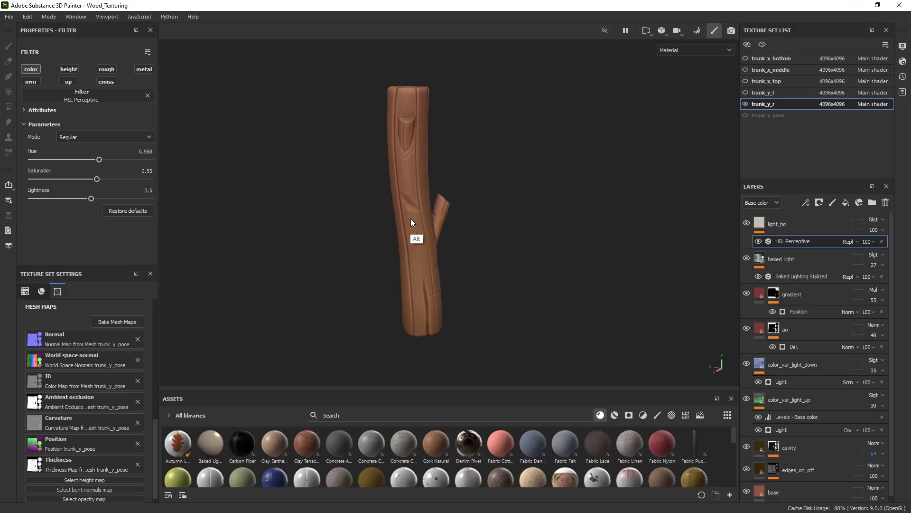
pyautogui.keyDown('alt'); pyautogui.moveTo(411, 218); pyautogui.dragTo(449, 259, button='right'); pyautogui.keyUp('alt')
pyautogui.moveTo(411, 281); pyautogui.dragTo(436, 270)
pyautogui.moveTo(387, 292); pyautogui.dragTo(357, 208)
pyautogui.moveTo(361, 199); pyautogui.dragTo(365, 129)
pyautogui.moveTo(394, 132); pyautogui.dragTo(394, 89)
pyautogui.moveTo(438, 180); pyautogui.dragTo(451, 380)
pyautogui.moveTo(368, 176); pyautogui.dragTo(382, 387)
pyautogui.moveTo(259, 186); pyautogui.dragTo(275, 351)
pyautogui.press('Escape')
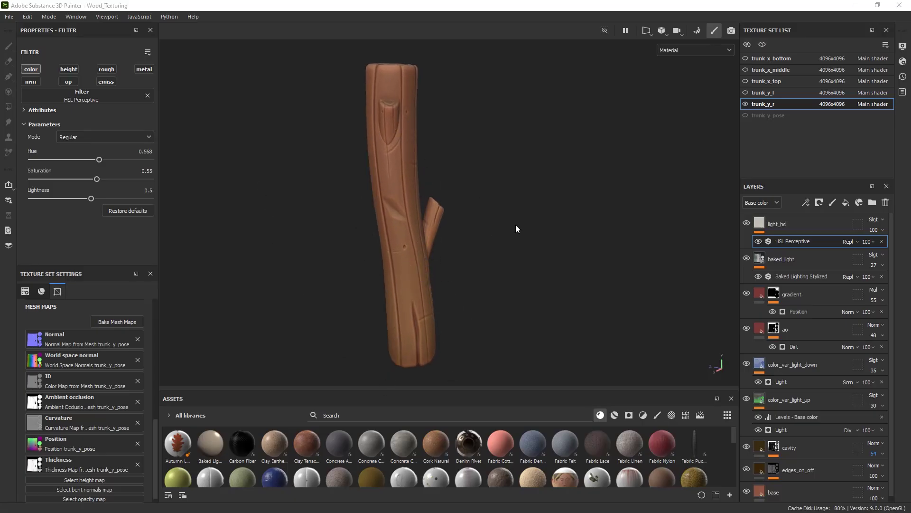
pyautogui.keyDown('alt'); pyautogui.moveTo(517, 229); pyautogui.dragTo(360, 192, button='right'); pyautogui.keyUp('alt')
pyautogui.keyDown('alt'); pyautogui.moveTo(360, 191); pyautogui.dragTo(485, 218); pyautogui.keyUp('alt')
pyautogui.keyDown('alt'); pyautogui.moveTo(485, 217); pyautogui.dragTo(447, 183, button='right'); pyautogui.keyUp('alt')
pyautogui.keyDown('alt'); pyautogui.moveTo(486, 178); pyautogui.dragTo(466, 189); pyautogui.keyUp('alt')
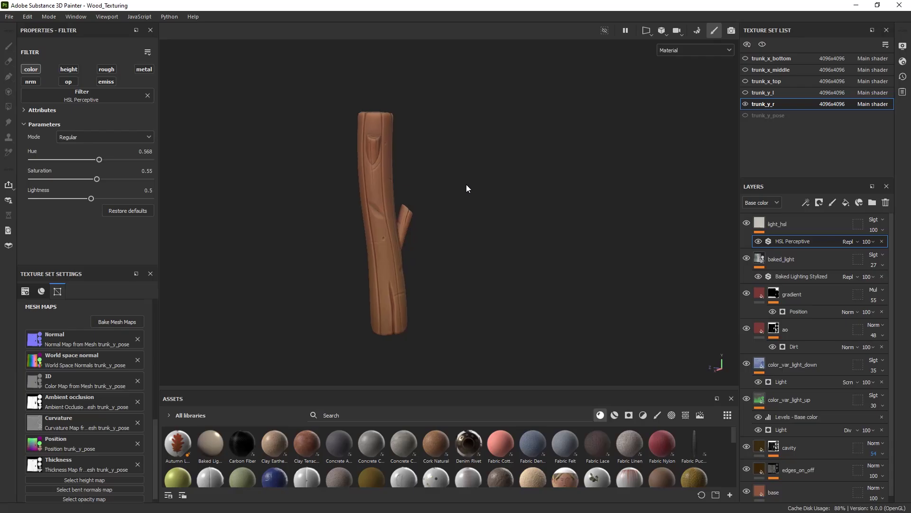